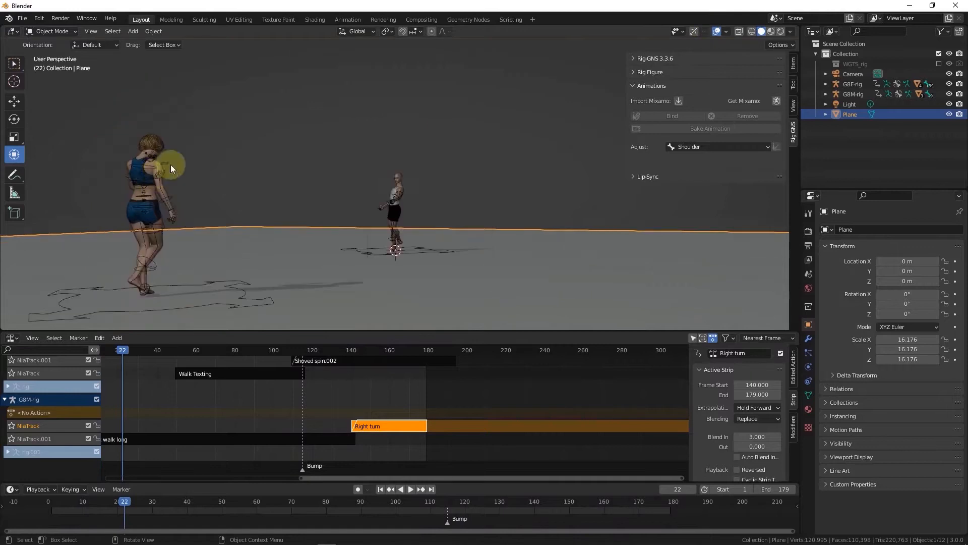
Step: Play back the scene animation of the two rigged characters in the viewport
{"action": "left_click", "coordinate": [392, 249]}
{"action": "left_click", "coordinate": [534, 231]}
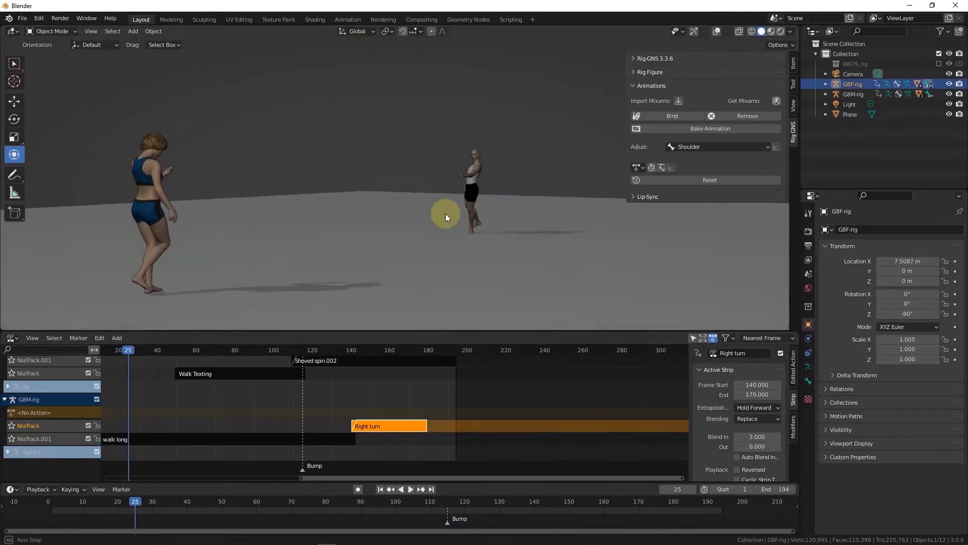
{"action": "key", "text": "space"}
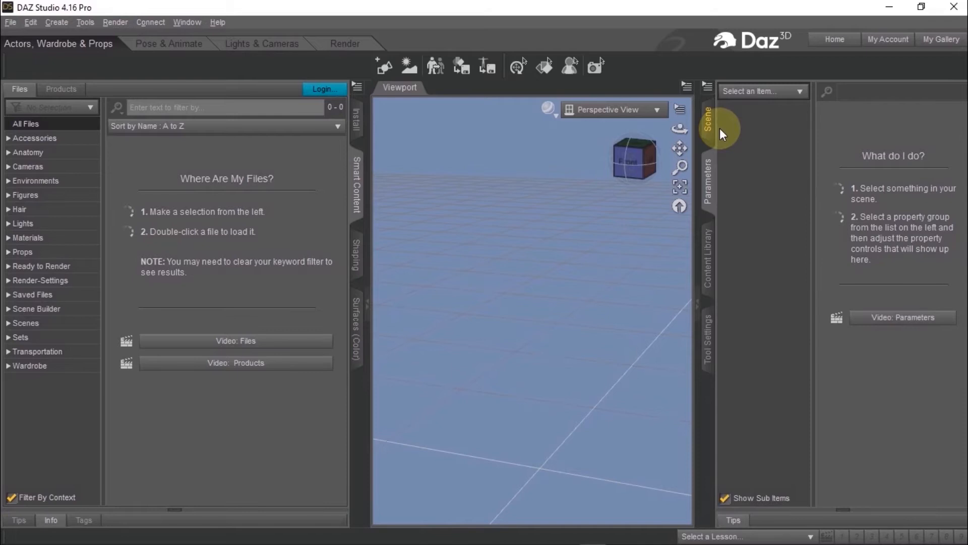
Step: In DAZ Studio, load the Genesis 8 Basic Female figure into the empty scene
{"action": "left_click", "coordinate": [40, 197]}
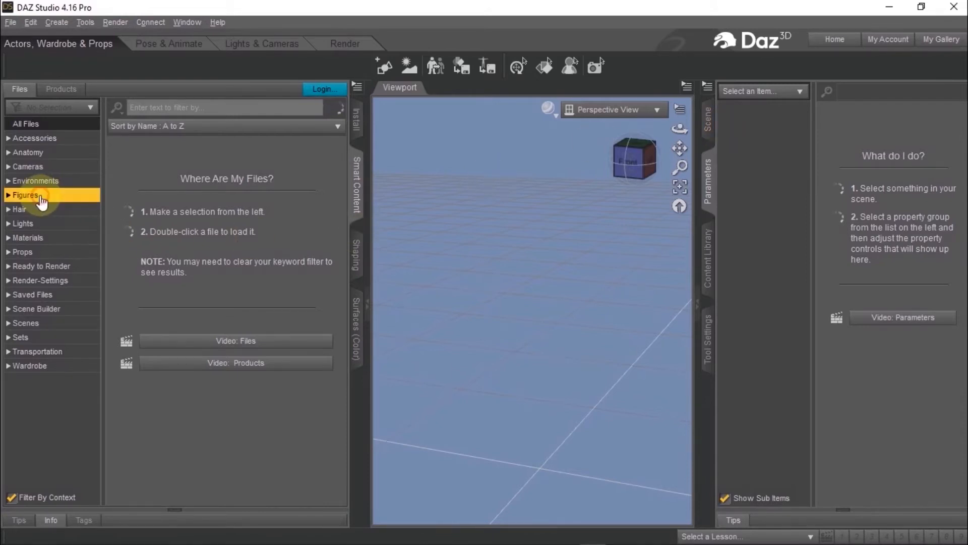
{"action": "scroll", "coordinate": [214, 275], "scroll_direction": "down", "scroll_amount": 5}
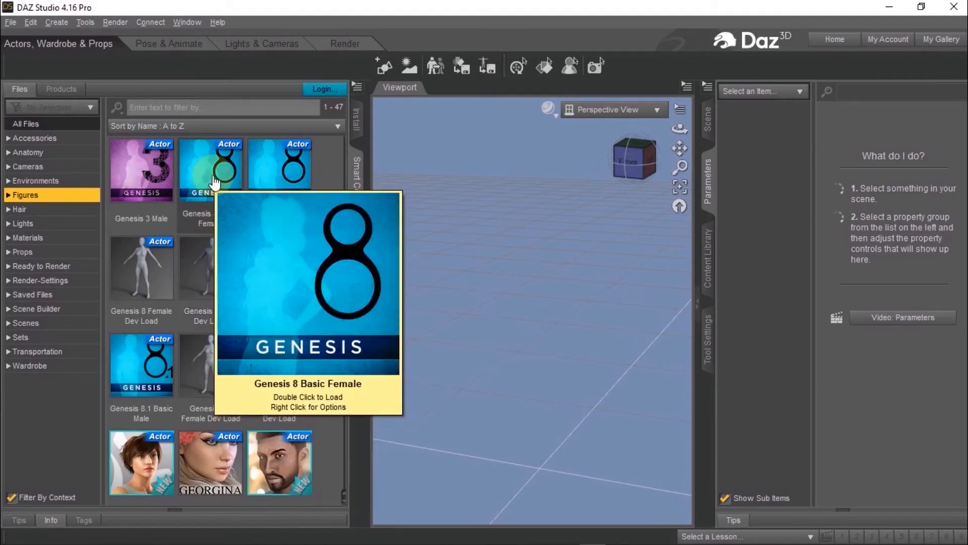
{"action": "double_click", "coordinate": [208, 178]}
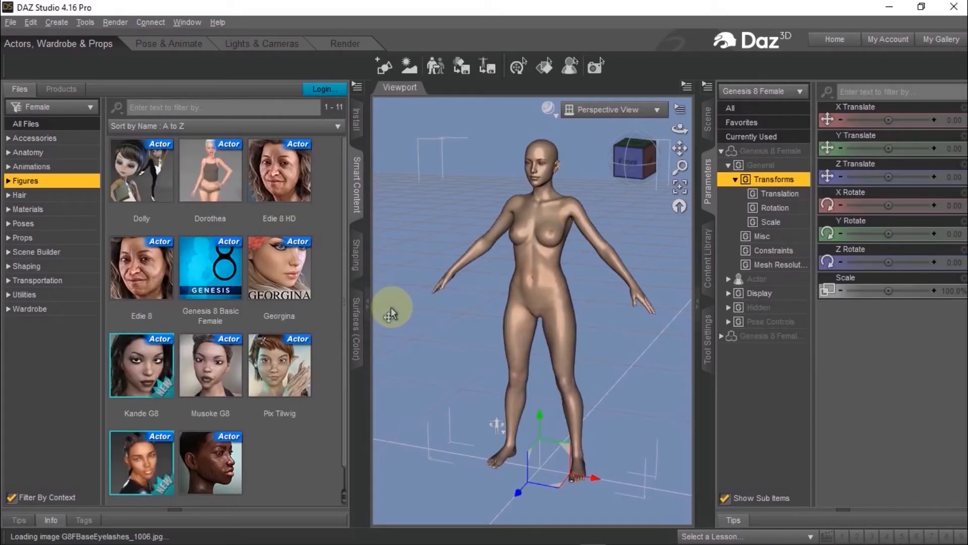
Step: Dress the female figure in the Basic Wear 02 outfit and add the Toulouse Hair
{"action": "left_click", "coordinate": [30, 309]}
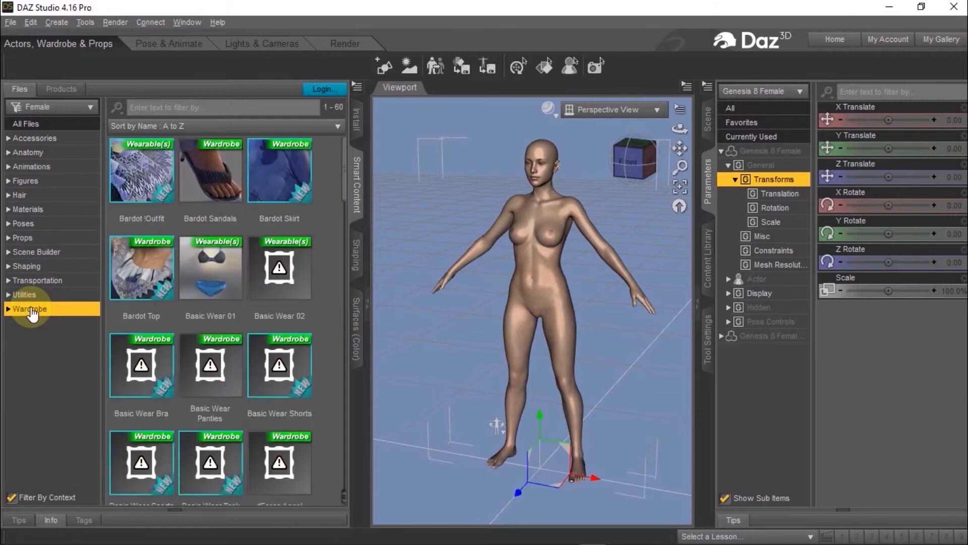
{"action": "double_click", "coordinate": [266, 290]}
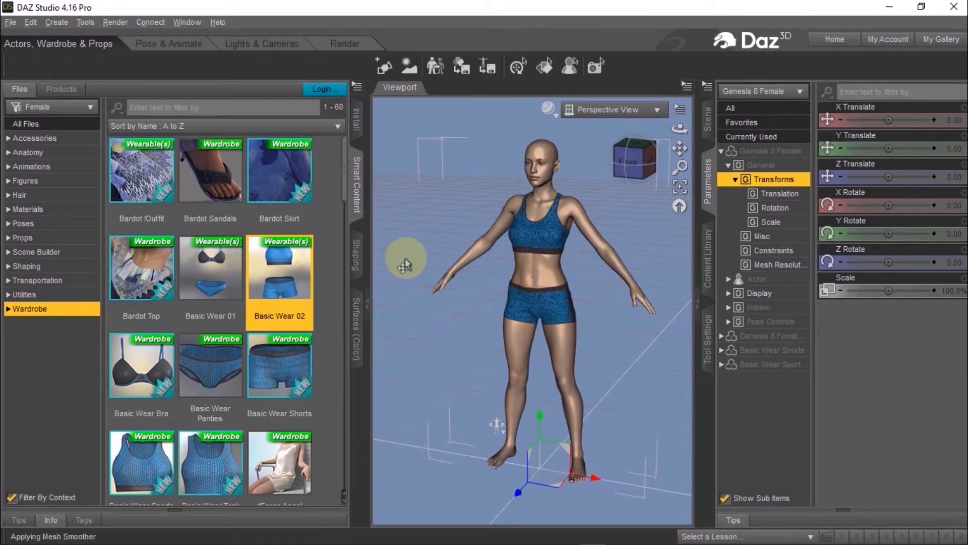
{"action": "left_click", "coordinate": [43, 196]}
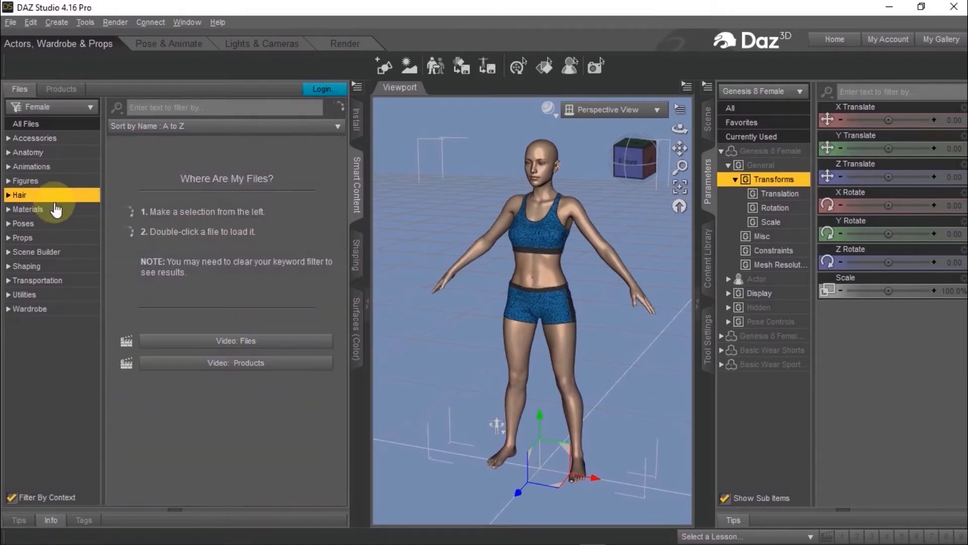
{"action": "double_click", "coordinate": [199, 262]}
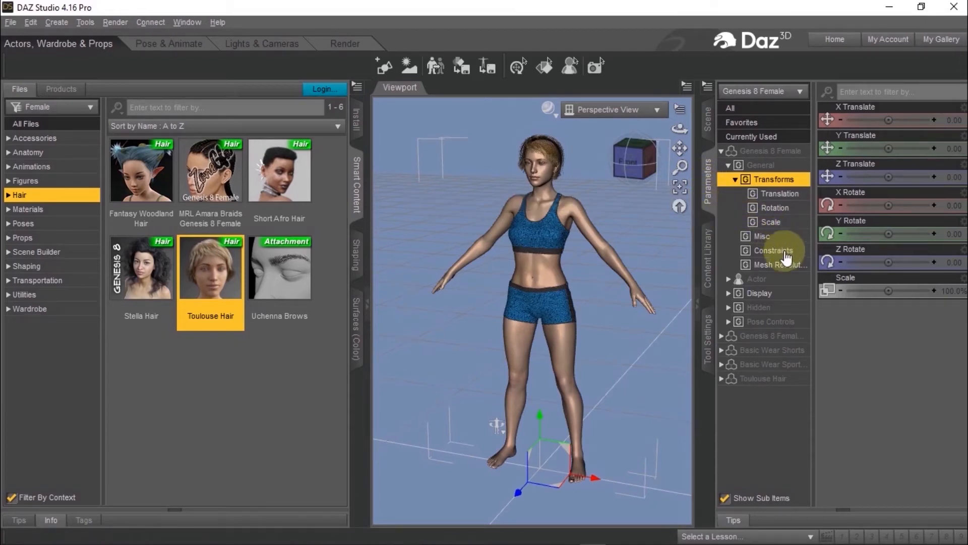
Step: Set the Resolution Level of the Genesis 8 Female mesh to Base
{"action": "left_click", "coordinate": [779, 265]}
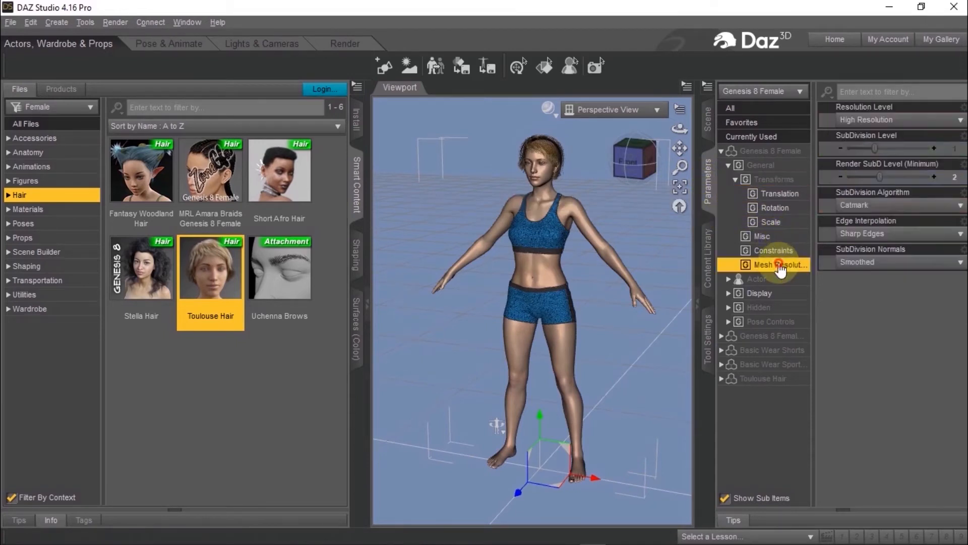
{"action": "left_click", "coordinate": [728, 166]}
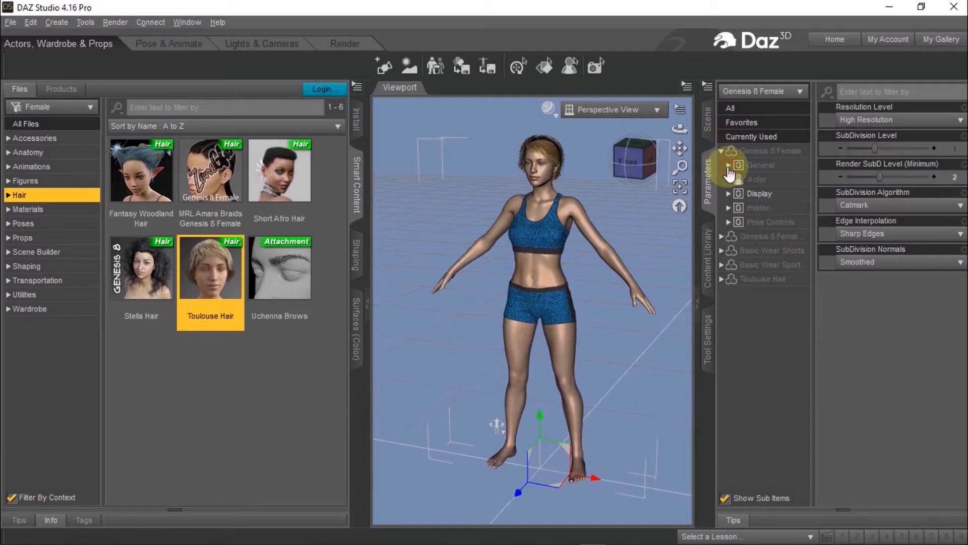
{"action": "left_click", "coordinate": [729, 167]}
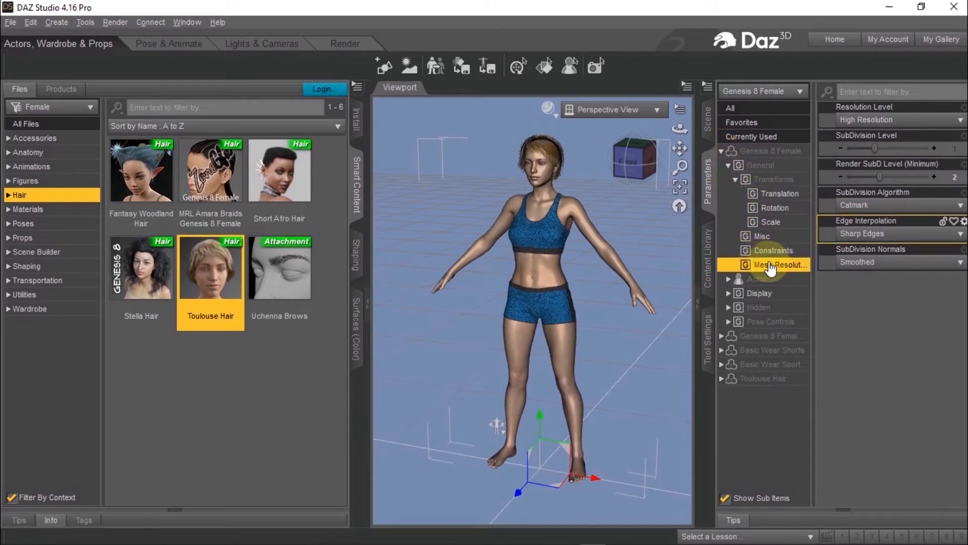
{"action": "left_click", "coordinate": [878, 122]}
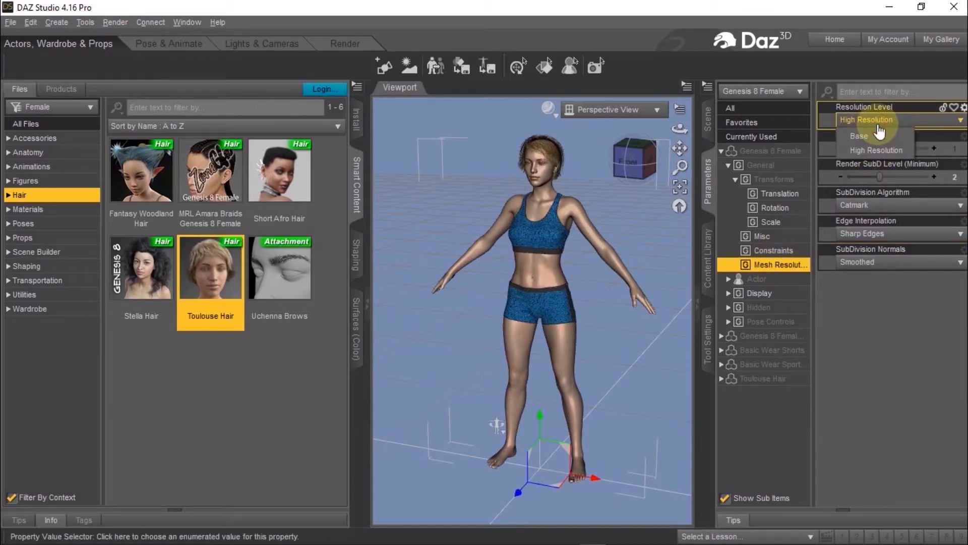
{"action": "left_click", "coordinate": [874, 137]}
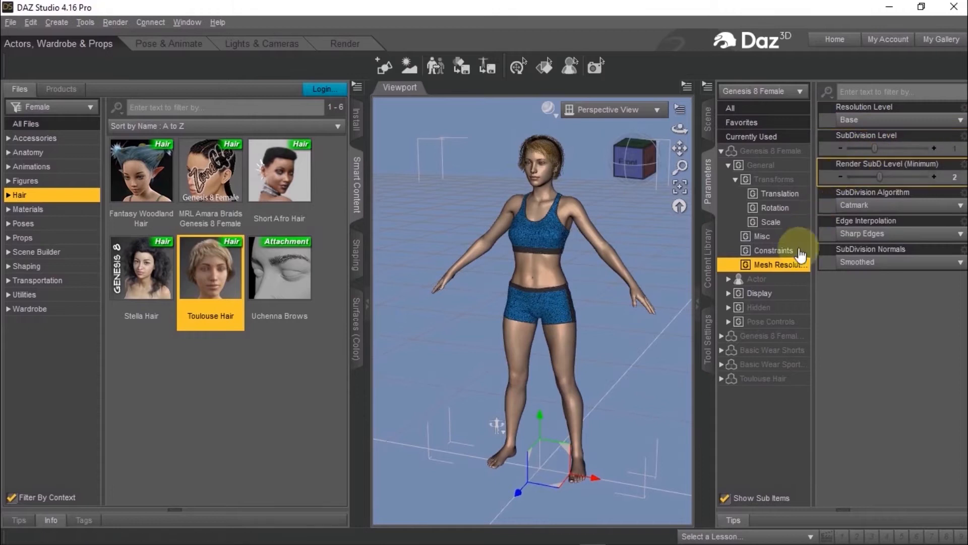
Step: Set the Resolution Level of the Genesis 8 Female eyelashes to Base
{"action": "left_click", "coordinate": [766, 336]}
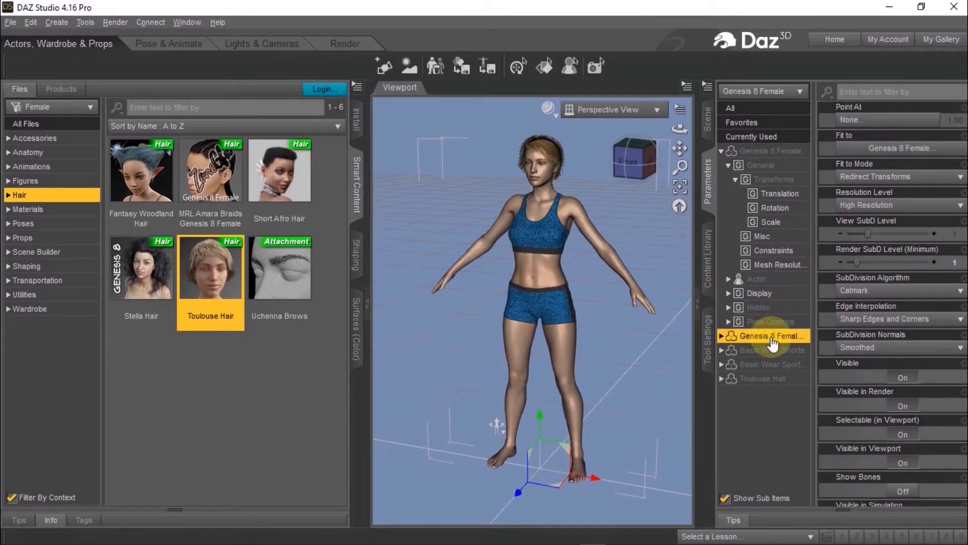
{"action": "left_click", "coordinate": [876, 207]}
{"action": "left_click", "coordinate": [873, 219]}
Step: Set the Resolution Level of the Basic Wear Shorts and the Basic Wear sports top to Base, and check the Toulouse Hair's level
{"action": "left_click", "coordinate": [779, 350]}
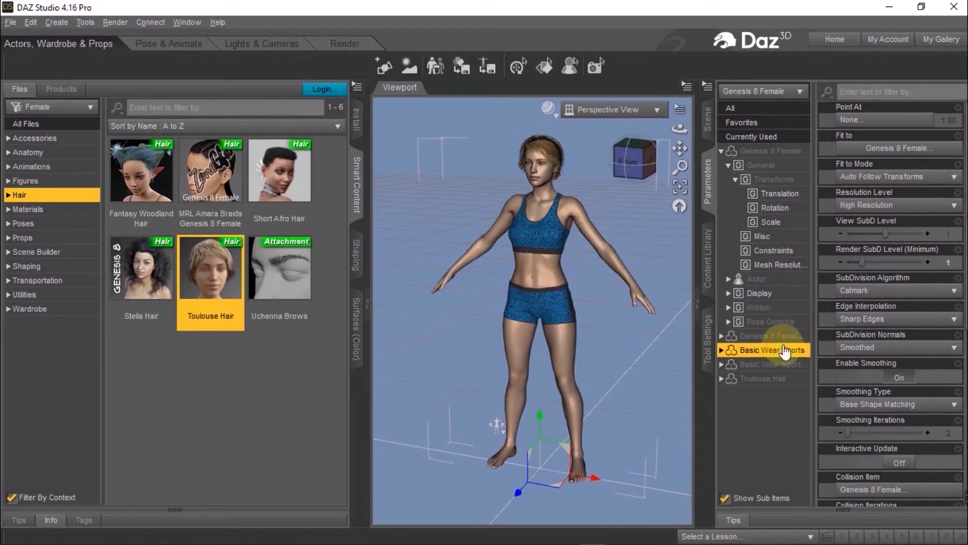
{"action": "left_click", "coordinate": [861, 206]}
{"action": "left_click", "coordinate": [858, 219]}
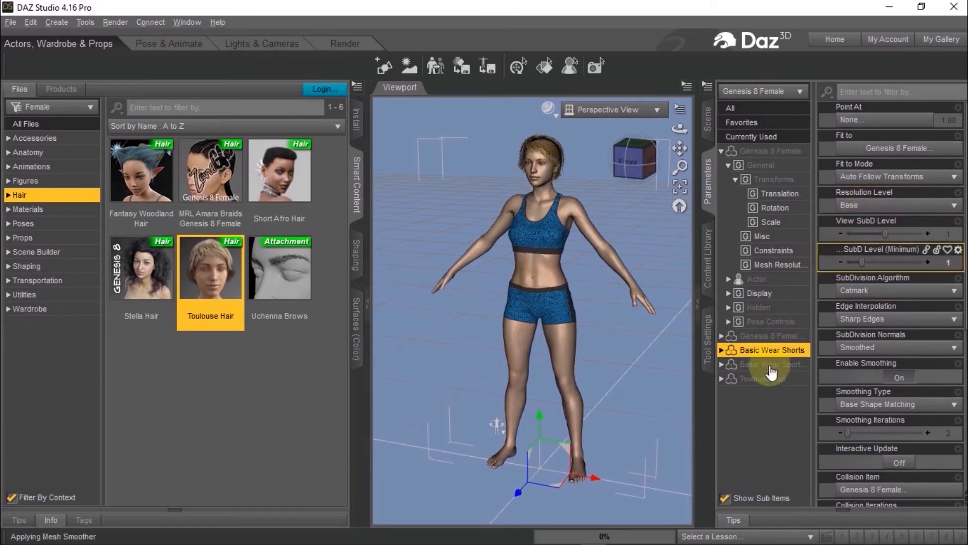
{"action": "left_click", "coordinate": [772, 363]}
{"action": "left_click", "coordinate": [873, 207]}
{"action": "left_click", "coordinate": [866, 219]}
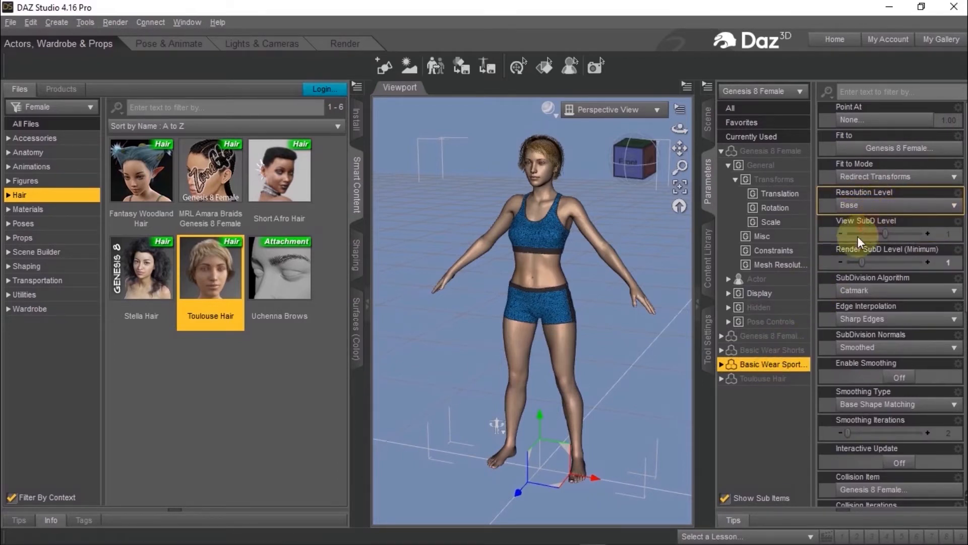
{"action": "left_click", "coordinate": [782, 379]}
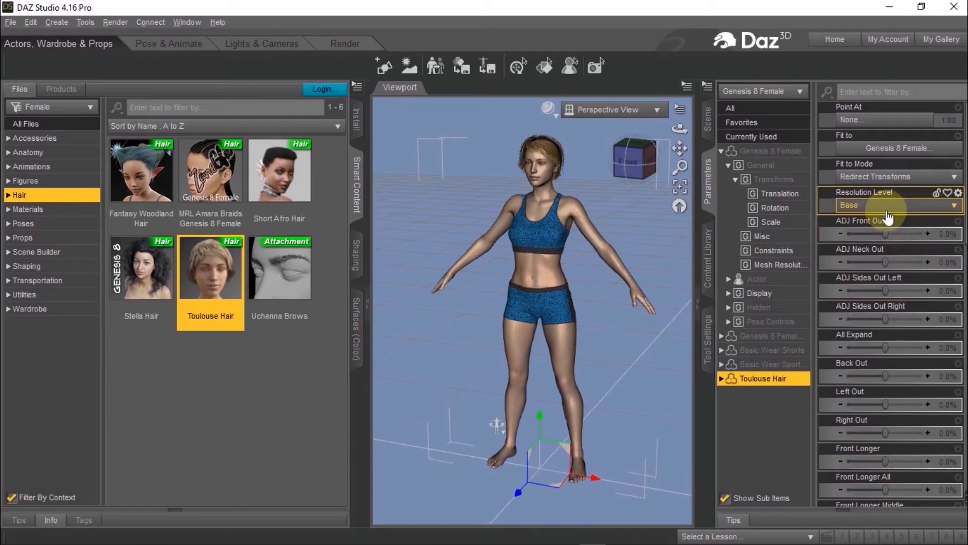
Step: Export the Genesis 8 Female from the scene as an Autodesk FBX file named G8F
{"action": "left_click", "coordinate": [708, 130]}
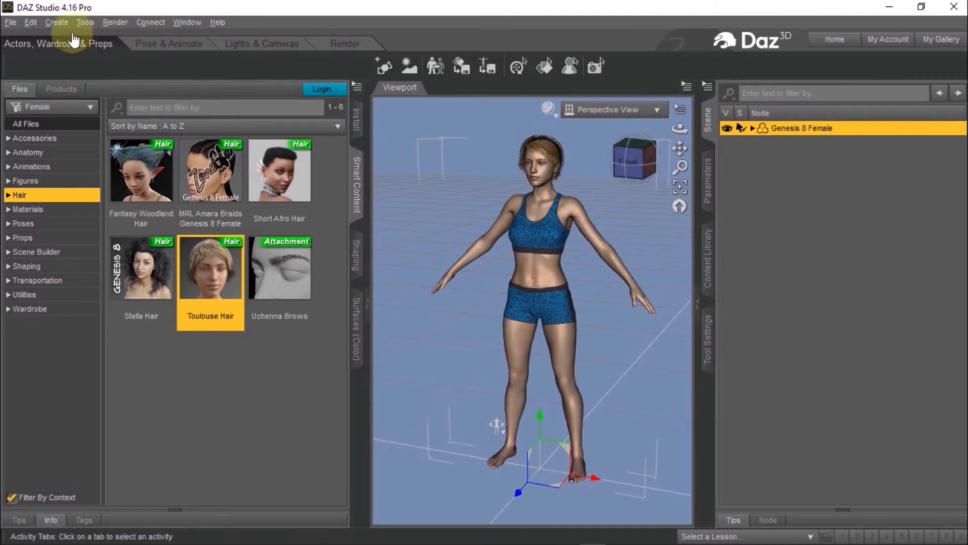
{"action": "left_click", "coordinate": [11, 22]}
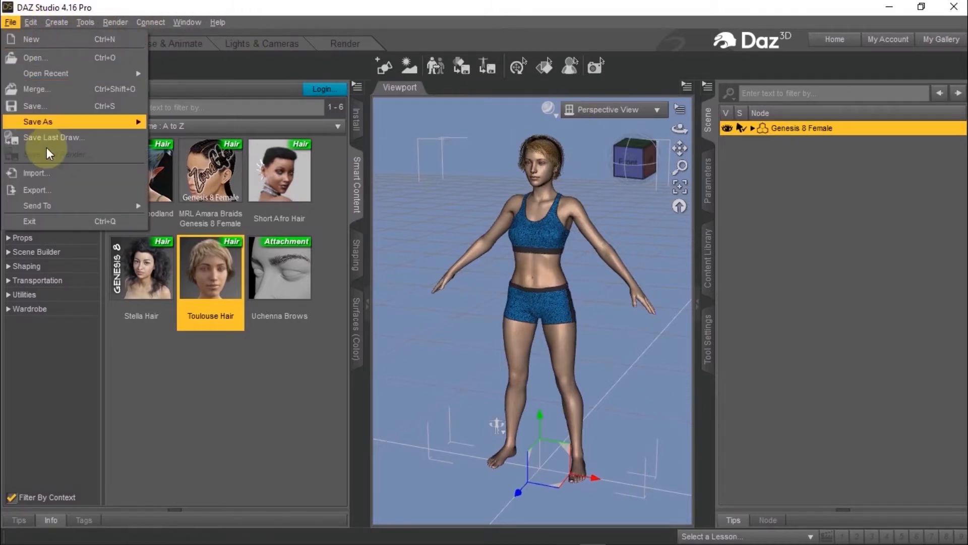
{"action": "left_click", "coordinate": [57, 190]}
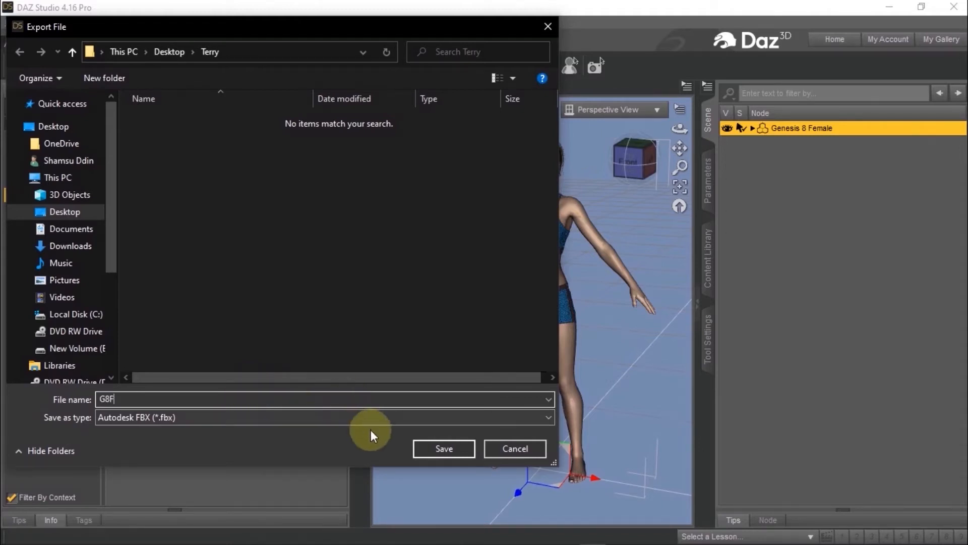
{"action": "left_click", "coordinate": [429, 449]}
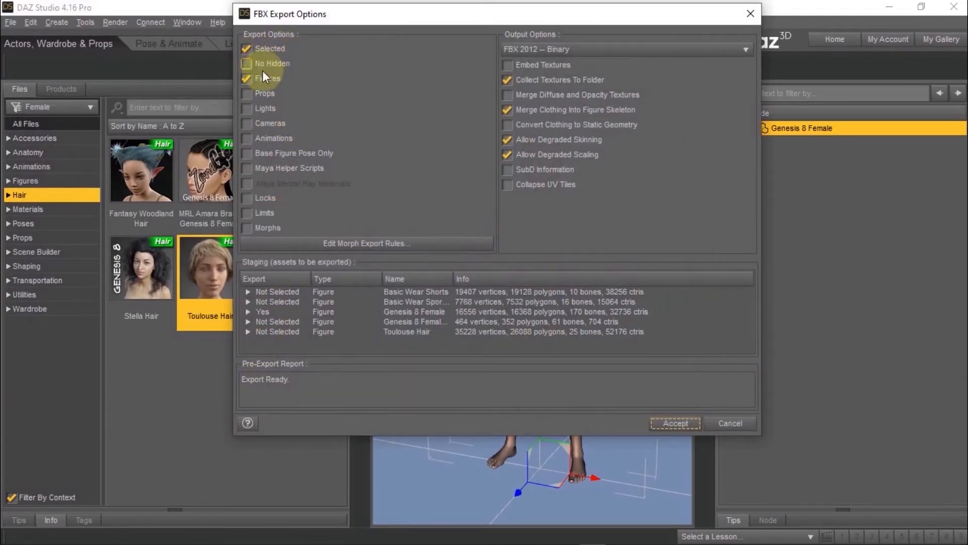
Step: Accept the FBX export as FBX 2012 -- Binary with textures collected to folder, clothing merged into the figure skeleton, and degraded skinning and scaling allowed
{"action": "left_click", "coordinate": [259, 81]}
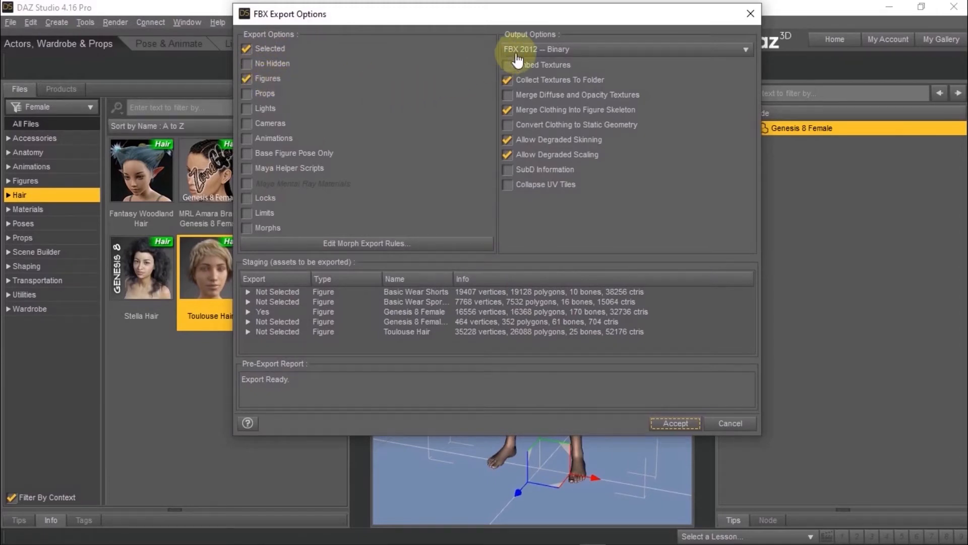
{"action": "left_click", "coordinate": [549, 48]}
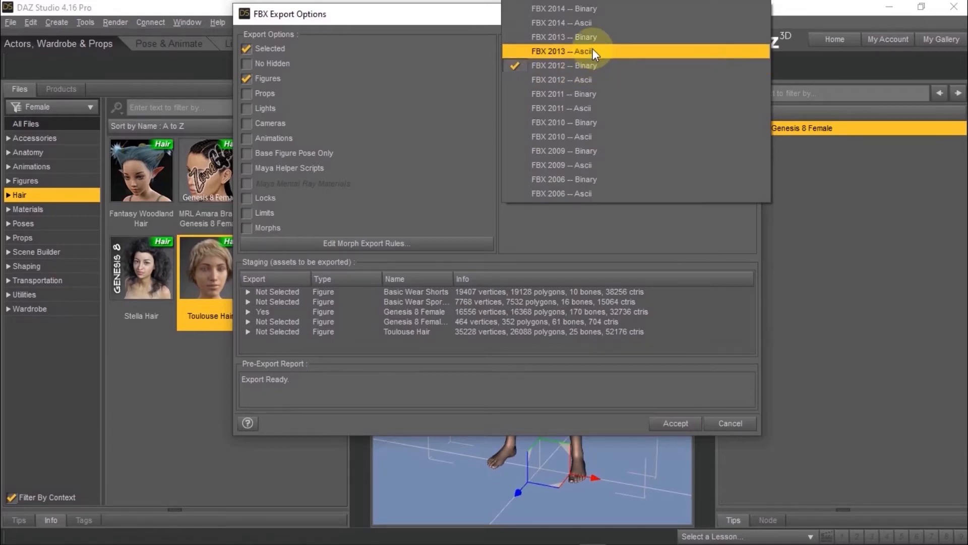
{"action": "left_click", "coordinate": [592, 64]}
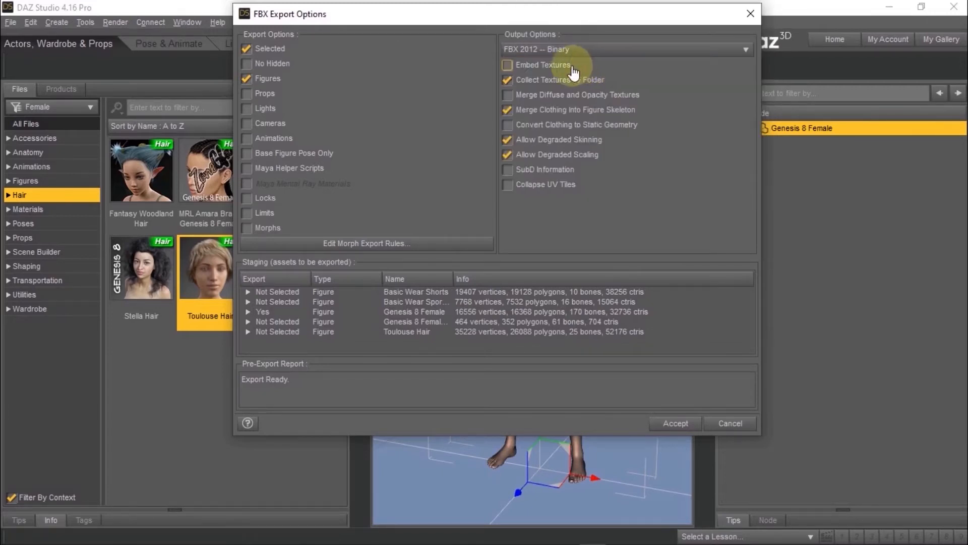
{"action": "left_click", "coordinate": [520, 80]}
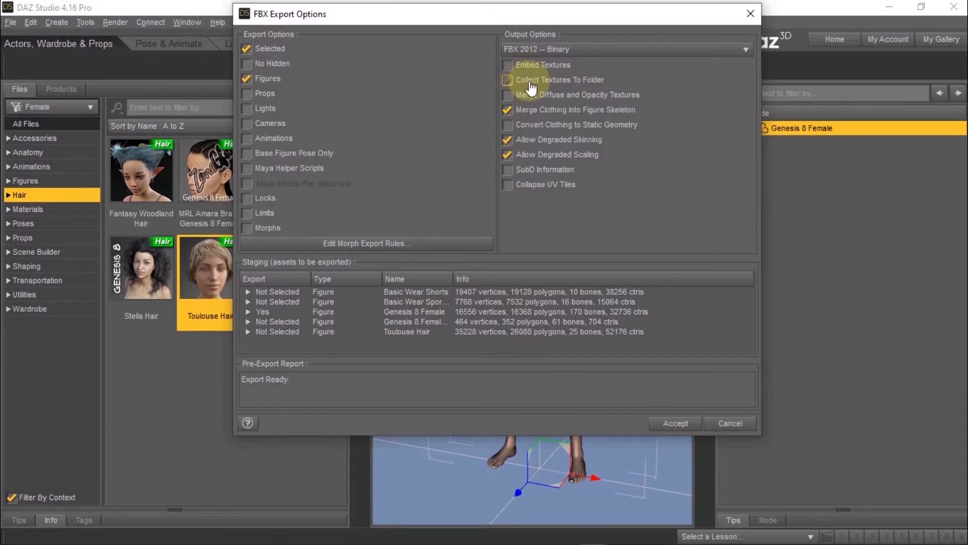
{"action": "left_click", "coordinate": [551, 85]}
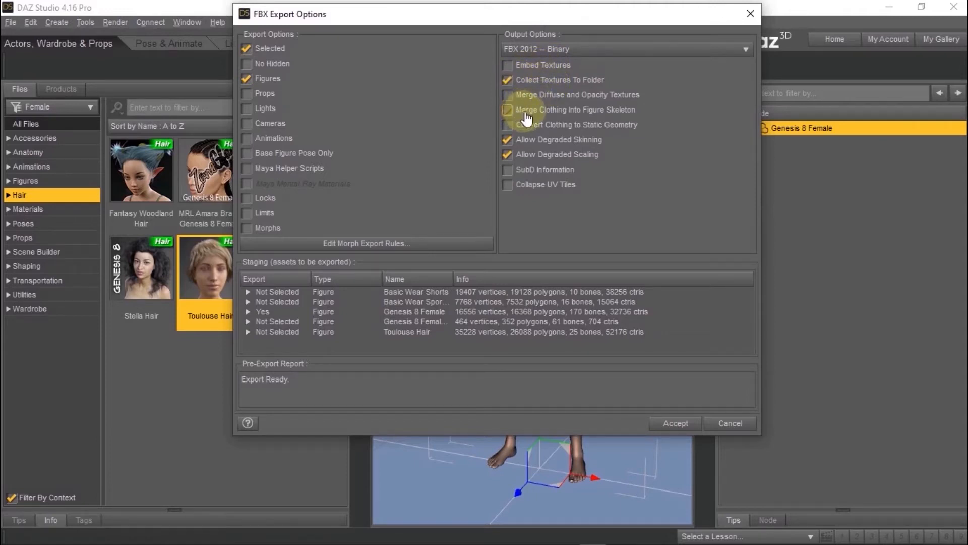
{"action": "left_click", "coordinate": [528, 112]}
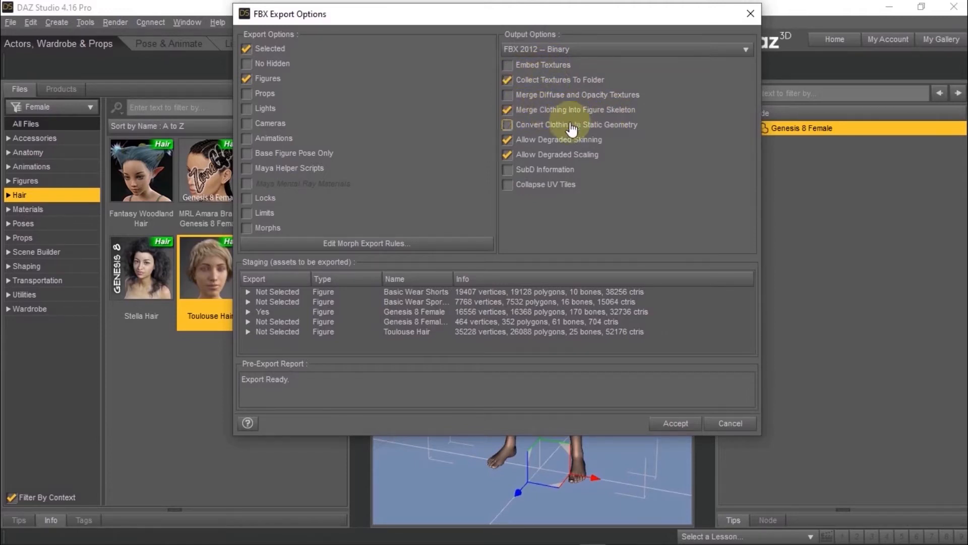
{"action": "left_click", "coordinate": [540, 142]}
{"action": "left_click", "coordinate": [535, 141]}
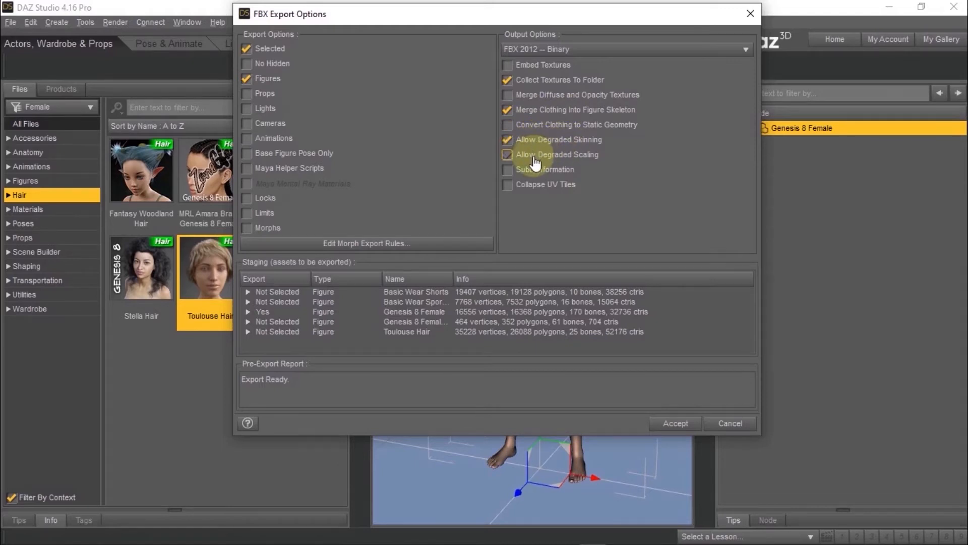
{"action": "left_click", "coordinate": [662, 425]}
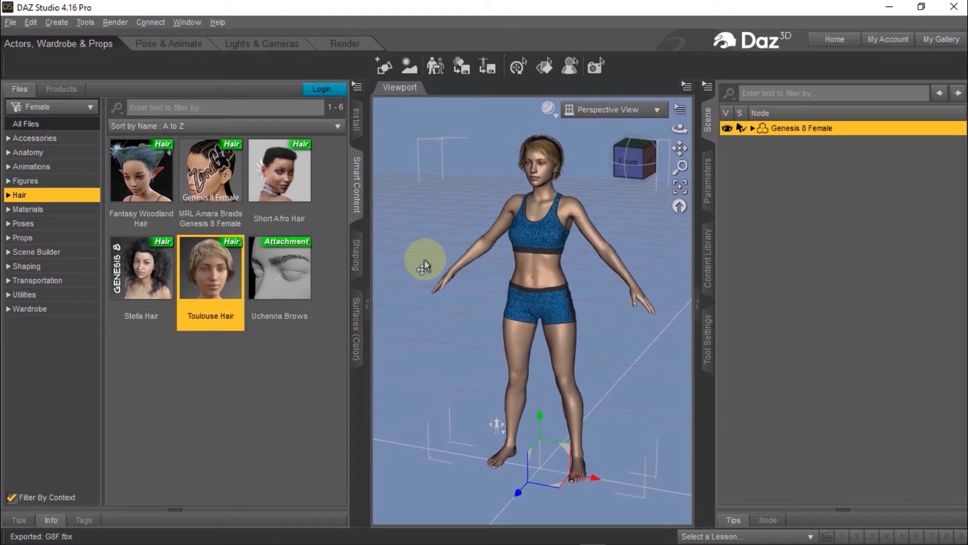
Step: Delete the female figure from the scene and load the Genesis 8 Basic Male figure
{"action": "key", "text": "Delete"}
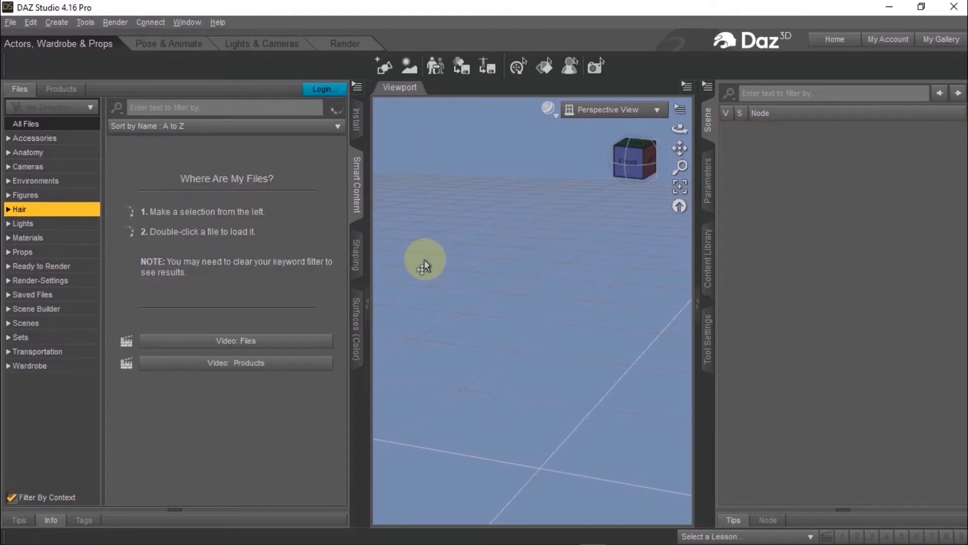
{"action": "left_click", "coordinate": [47, 197]}
{"action": "scroll", "coordinate": [222, 232], "scroll_direction": "down", "scroll_amount": 8}
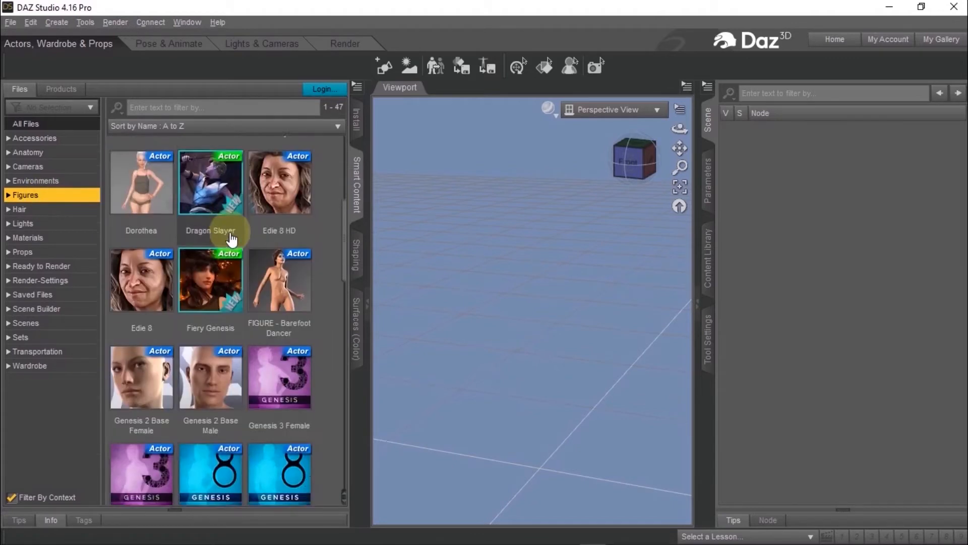
{"action": "left_click_drag", "start_coordinate": [280, 177], "coordinate": [388, 257]}
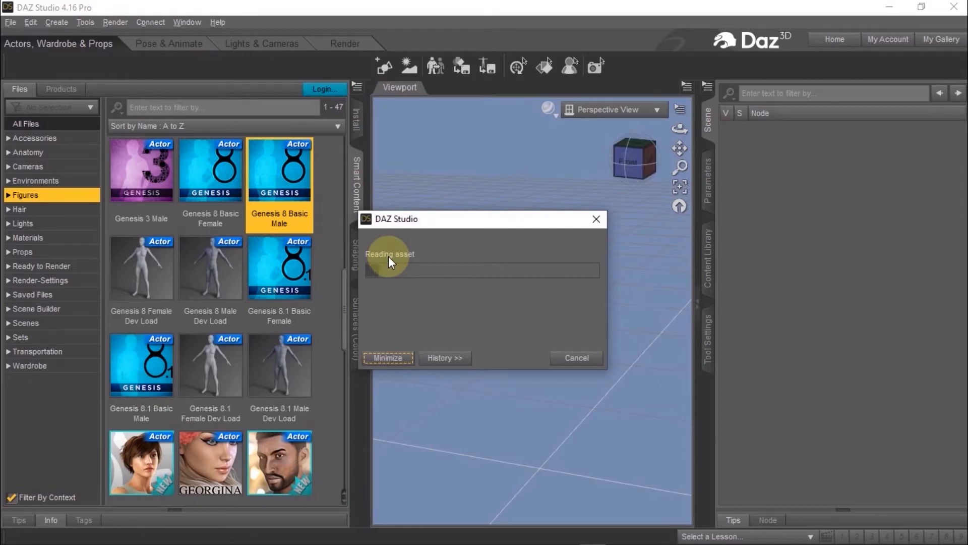
Step: Add the Basic Wear Boxers from the wardrobe to the male figure
{"action": "left_click", "coordinate": [30, 308]}
{"action": "scroll", "coordinate": [241, 304], "scroll_direction": "down", "scroll_amount": 10}
{"action": "scroll", "coordinate": [241, 305], "scroll_direction": "up", "scroll_amount": 10}
{"action": "scroll", "coordinate": [252, 281], "scroll_direction": "down", "scroll_amount": 2}
{"action": "scroll", "coordinate": [252, 281], "scroll_direction": "up", "scroll_amount": 2}
{"action": "left_click_drag", "start_coordinate": [275, 275], "coordinate": [387, 264]}
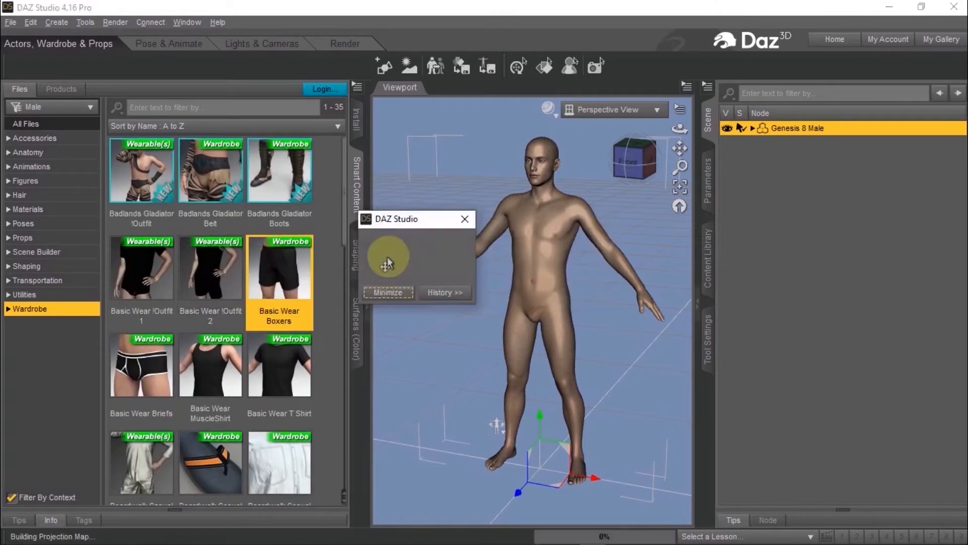
Step: Add the Basic Wear MuscleShirt to the male figure and set the Genesis 8 Male's Resolution Level to Base
{"action": "left_click_drag", "start_coordinate": [210, 373], "coordinate": [385, 257]}
{"action": "left_click", "coordinate": [718, 192]}
{"action": "left_click", "coordinate": [777, 265]}
{"action": "left_click", "coordinate": [883, 120]}
{"action": "left_click", "coordinate": [880, 135]}
Step: Set the Resolution Level of the male's eyelashes, Basic Wear Boxers and Basic Wear MuscleShirt to Base
{"action": "left_click", "coordinate": [771, 321]}
{"action": "left_click", "coordinate": [887, 205]}
{"action": "left_click", "coordinate": [895, 221]}
{"action": "left_click", "coordinate": [773, 335]}
{"action": "left_click", "coordinate": [880, 205]}
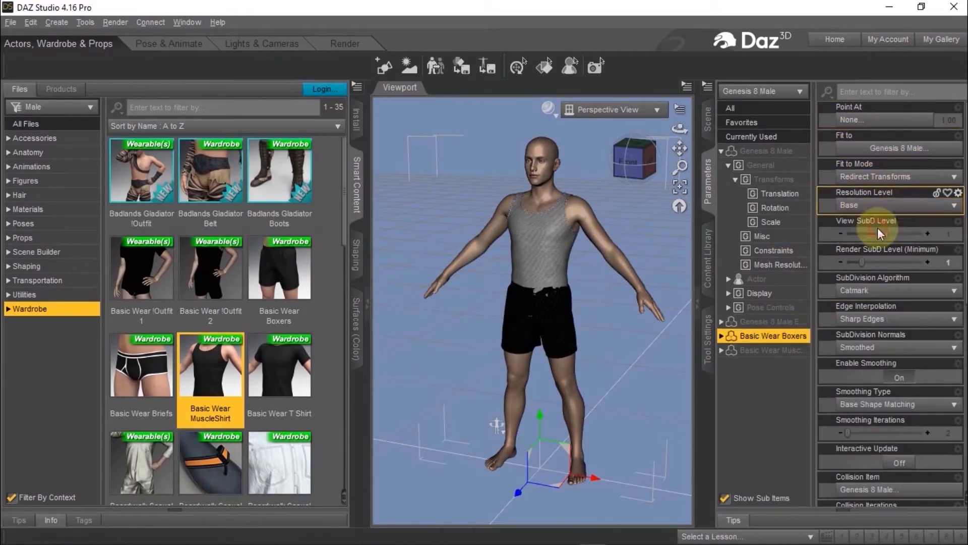
{"action": "left_click", "coordinate": [877, 221]}
{"action": "left_click", "coordinate": [771, 350]}
{"action": "left_click", "coordinate": [853, 204]}
Step: Export the Genesis 8 Male from the scene as an Autodesk FBX file named G8M in the Terry folder
{"action": "left_click", "coordinate": [708, 119]}
{"action": "left_click", "coordinate": [10, 23]}
{"action": "left_click", "coordinate": [44, 190]}
{"action": "type", "text": "G8M"}
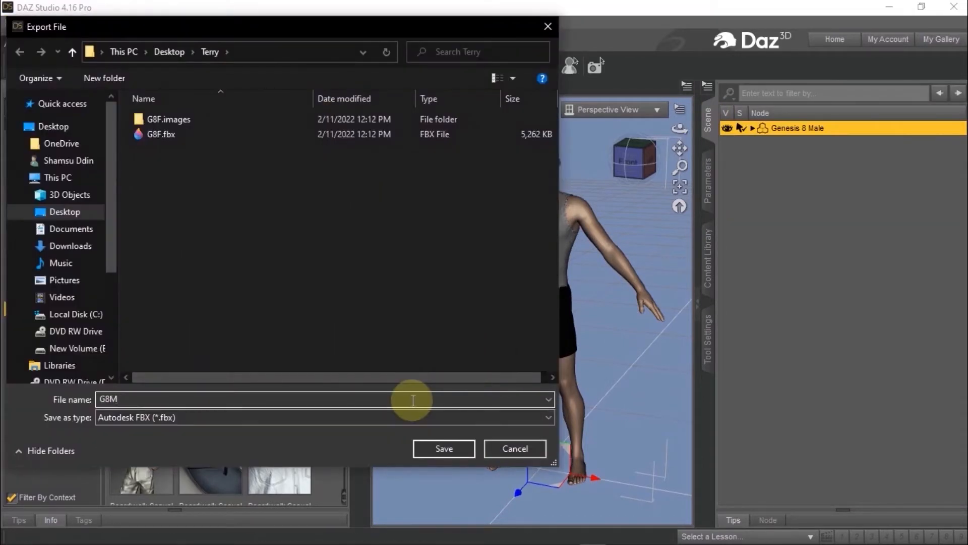
{"action": "left_click", "coordinate": [445, 449]}
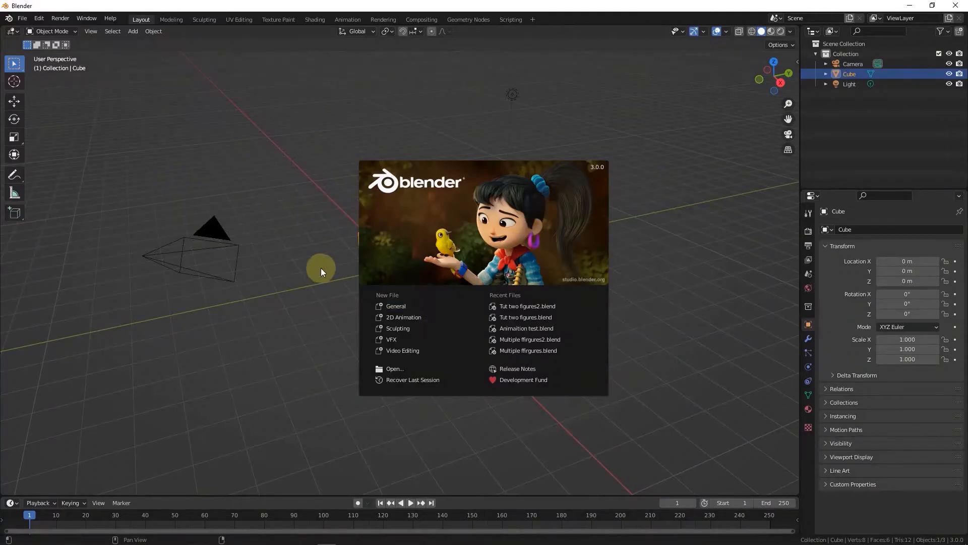
Step: Switch to Blender, dismiss the splash screen and delete the default cube
{"action": "left_click", "coordinate": [321, 279]}
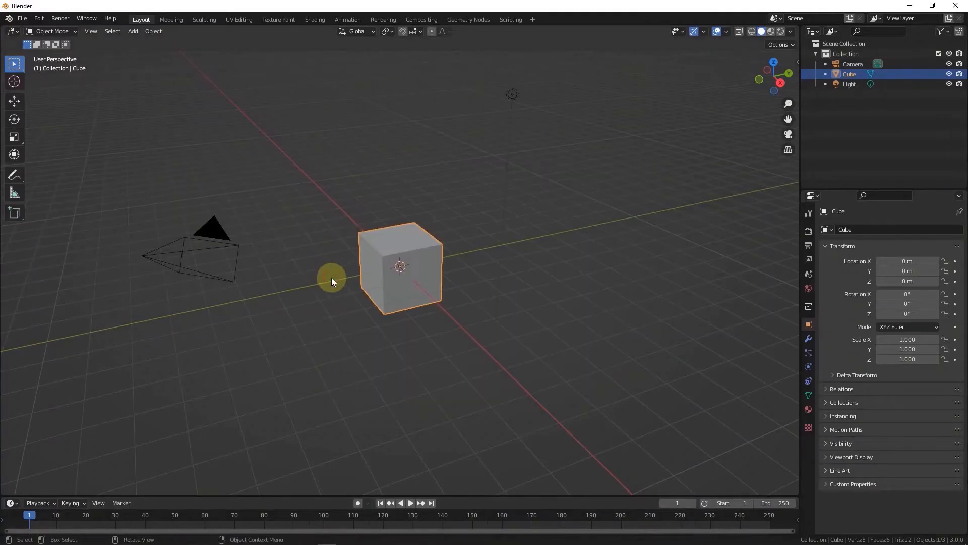
{"action": "key", "text": "Delete"}
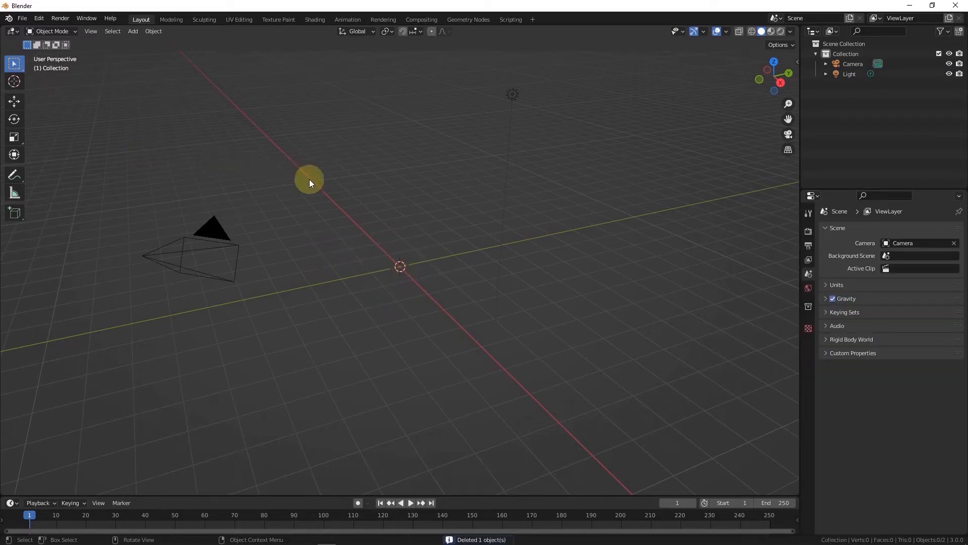
Step: Import G8F.fbx from the Terry folder as a Genesis figure with the Rig-GNS add-on
{"action": "key", "text": "n"}
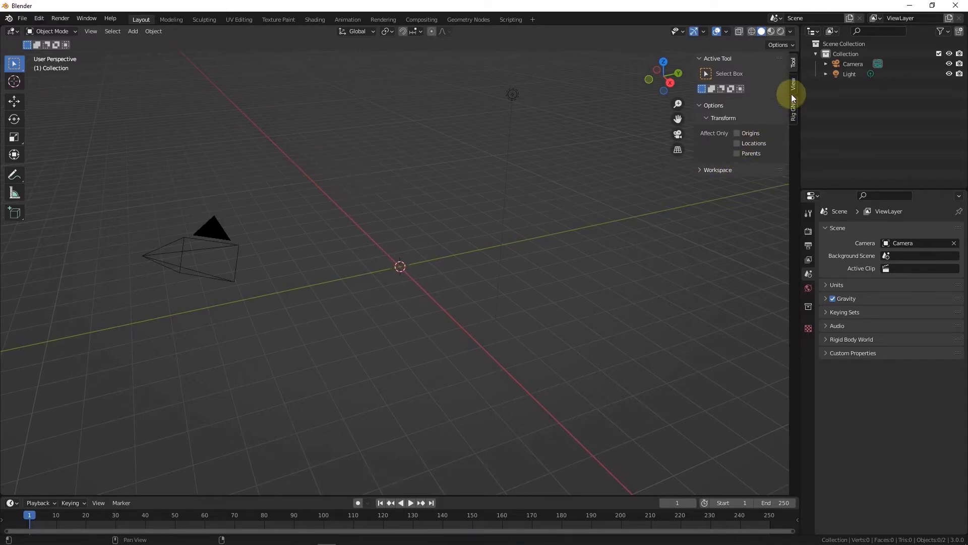
{"action": "left_click", "coordinate": [794, 109]}
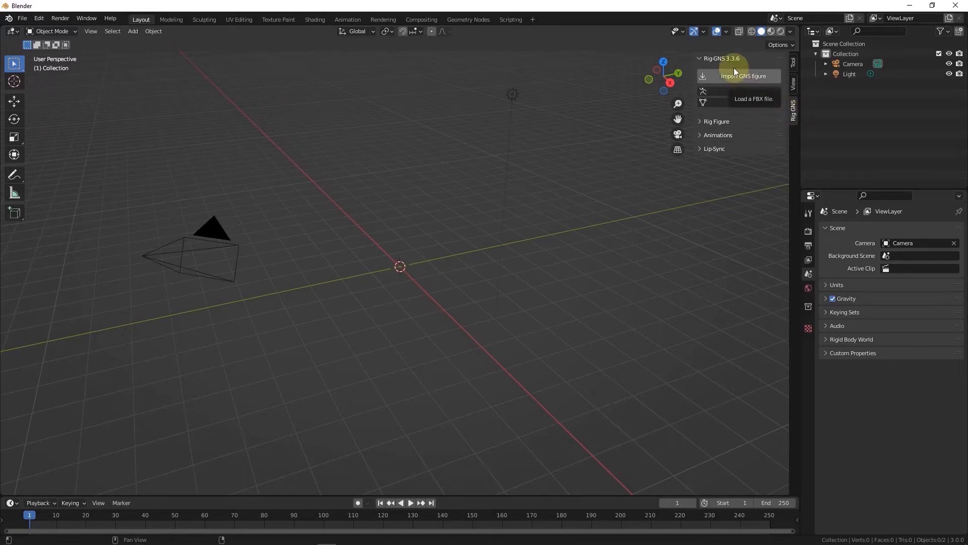
{"action": "left_click", "coordinate": [709, 59]}
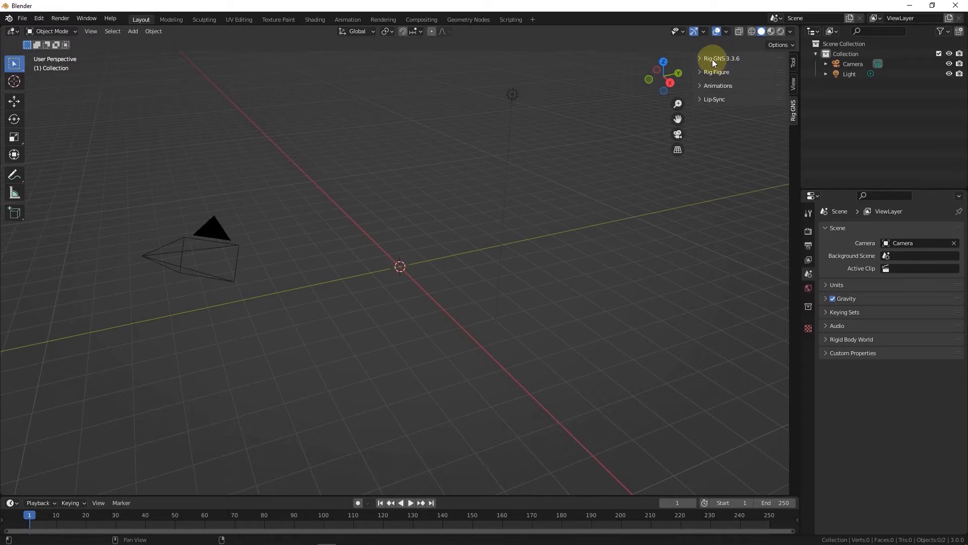
{"action": "left_click", "coordinate": [713, 59]}
{"action": "left_click", "coordinate": [732, 78]}
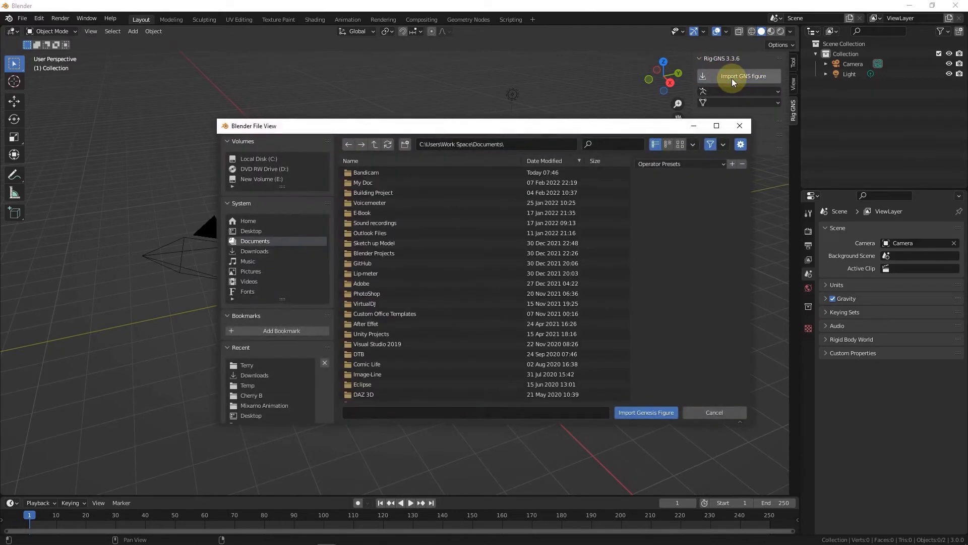
{"action": "left_click", "coordinate": [268, 365]}
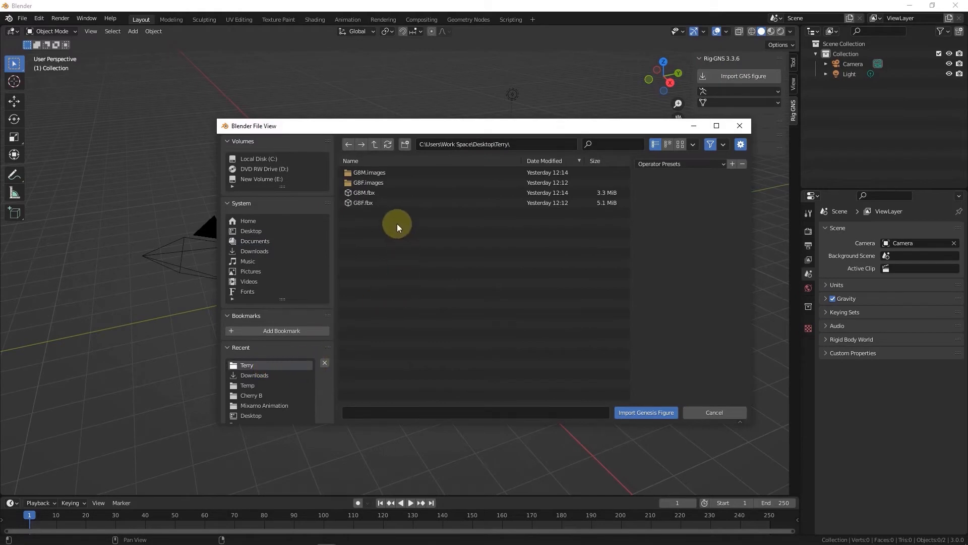
{"action": "left_click", "coordinate": [381, 204]}
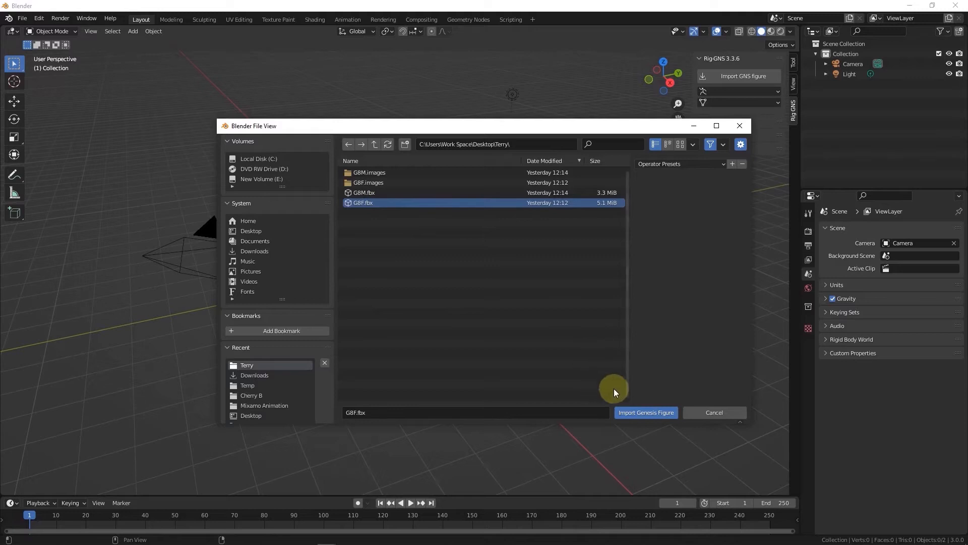
{"action": "left_click", "coordinate": [640, 413]}
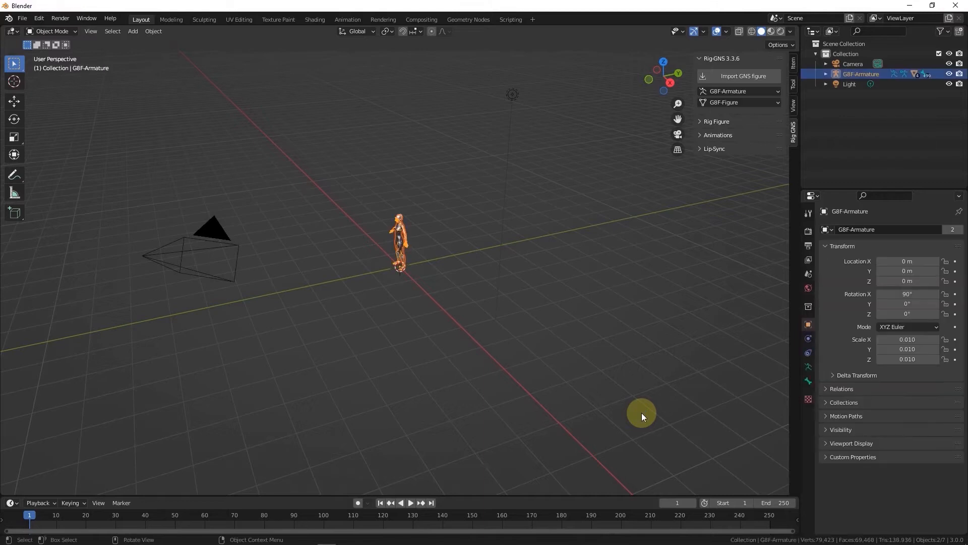
Step: Rig the G8F figure with Rig-GNS by adding a metarig, matching it, generating the rig and binding the figure
{"action": "scroll", "coordinate": [394, 224], "scroll_direction": "up", "scroll_amount": 6}
{"action": "middle_click_drag", "start_coordinate": [399, 238], "coordinate": [527, 227]}
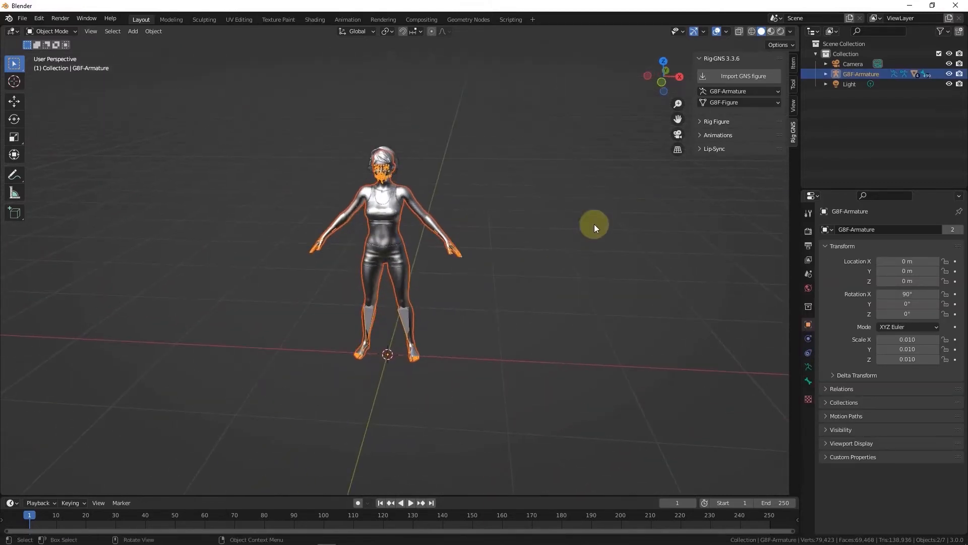
{"action": "left_click", "coordinate": [705, 122]}
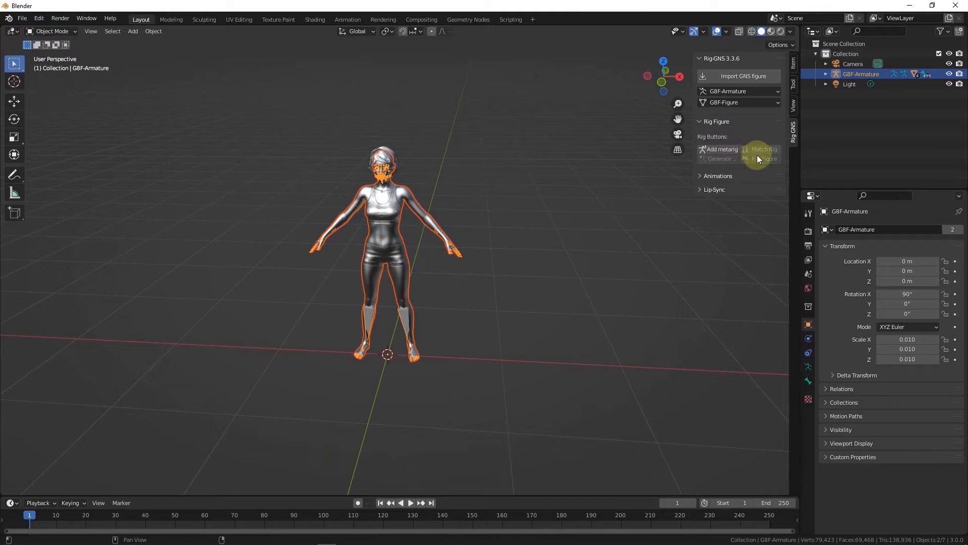
{"action": "left_click", "coordinate": [723, 149]}
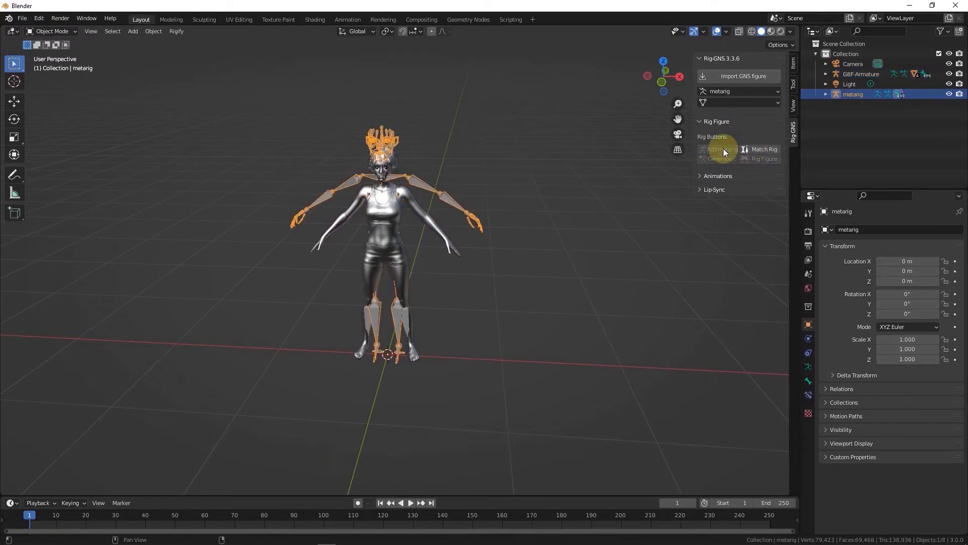
{"action": "left_click", "coordinate": [750, 150]}
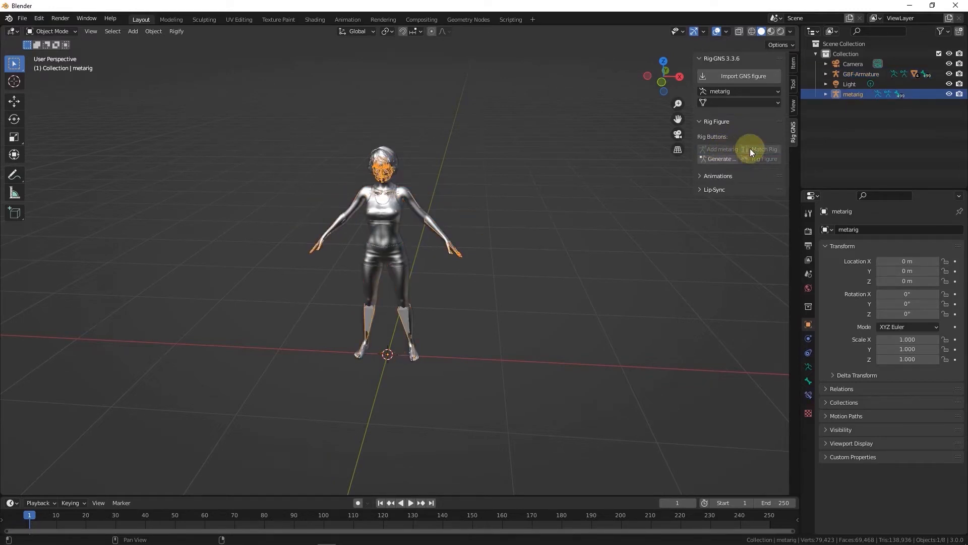
{"action": "left_click", "coordinate": [720, 159]}
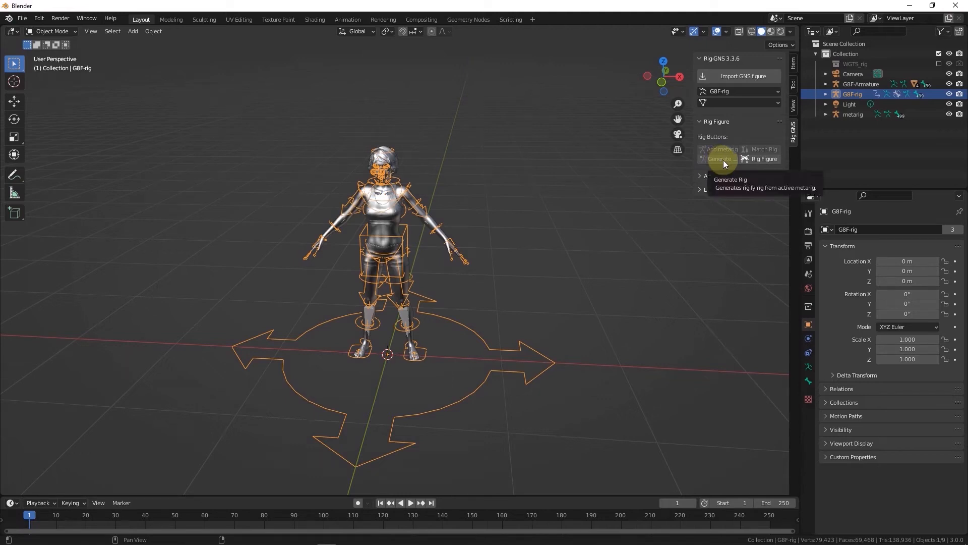
{"action": "left_click", "coordinate": [760, 159]}
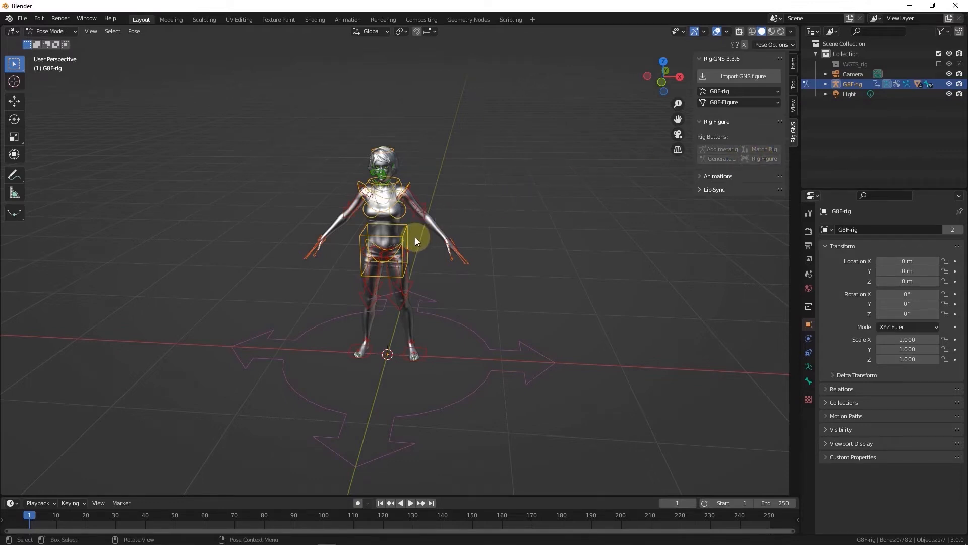
Step: Put the G8F rig in Object Mode and move it about 1.046 m along the X axis
{"action": "key", "text": "ctrl+Tab"}
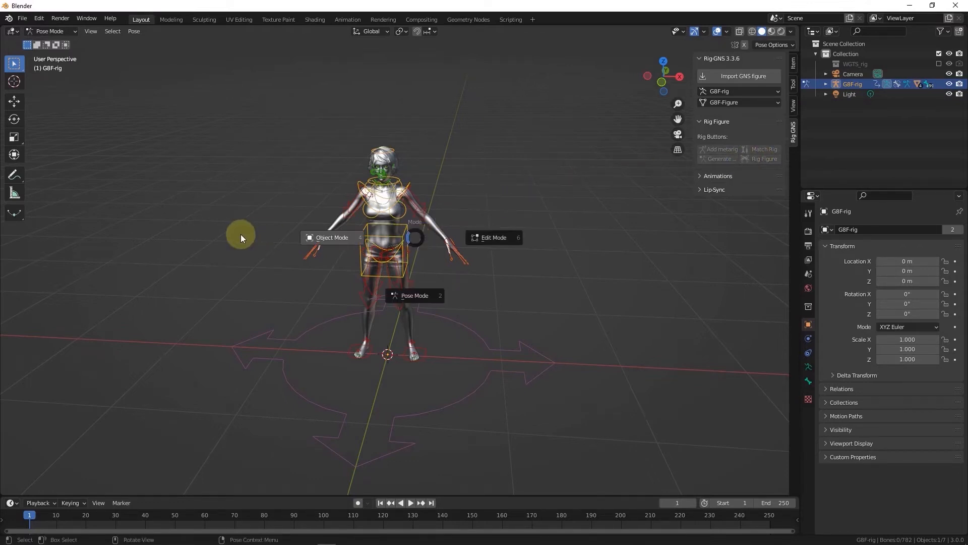
{"action": "left_click", "coordinate": [240, 234]}
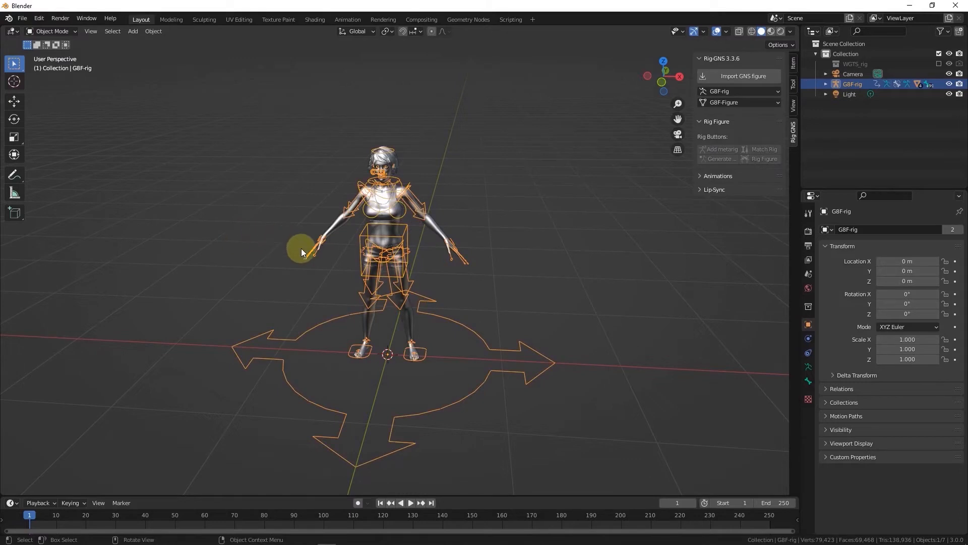
{"action": "left_click", "coordinate": [20, 155]}
{"action": "left_click_drag", "start_coordinate": [445, 356], "coordinate": [567, 370]}
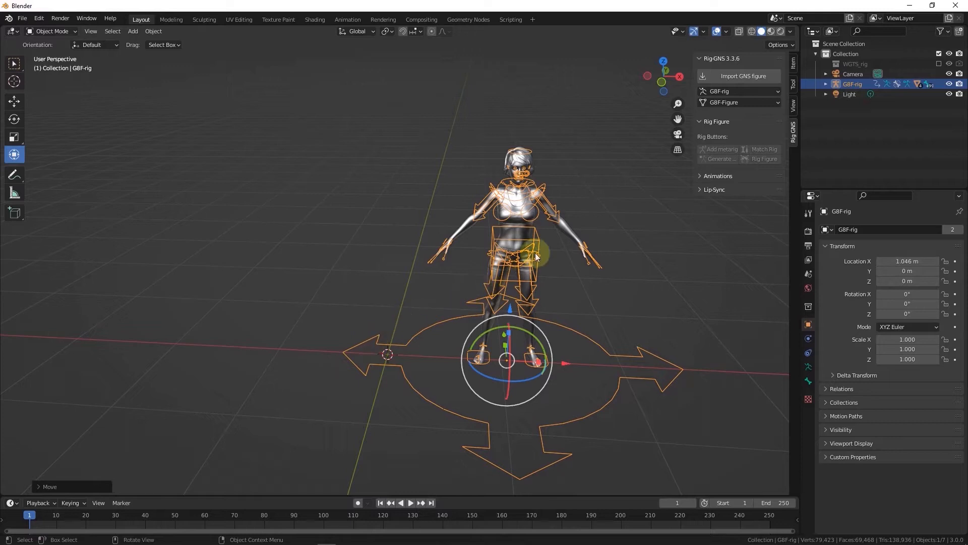
Step: Import G8M.fbx from the Terry folder as a second Genesis figure with Rig-GNS
{"action": "left_click", "coordinate": [731, 77]}
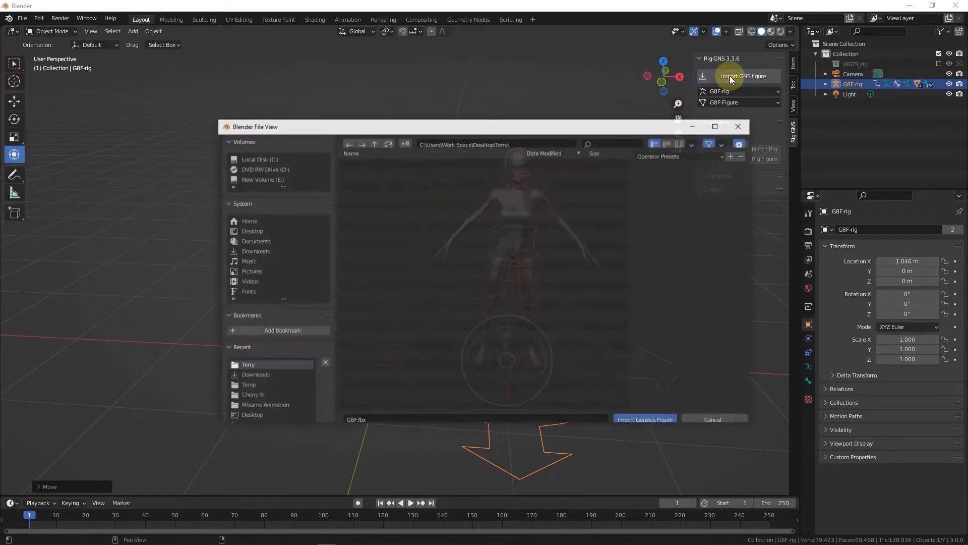
{"action": "left_click", "coordinate": [392, 193]}
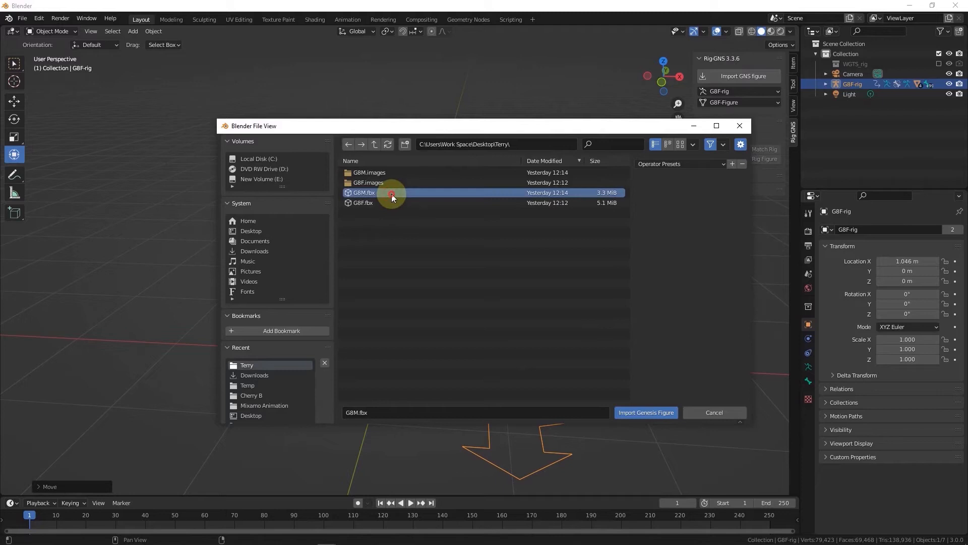
{"action": "left_click", "coordinate": [628, 413]}
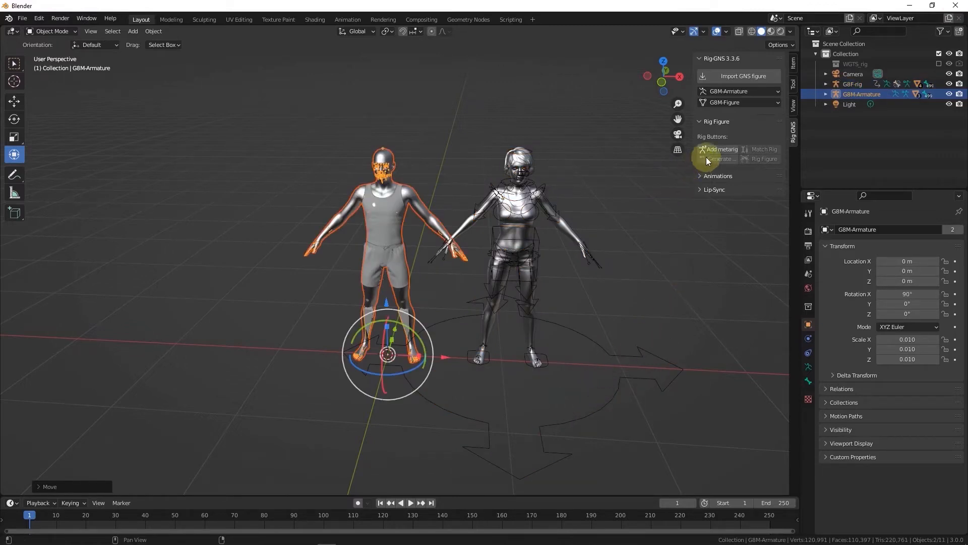
Step: Rig the G8M figure with Rig-GNS by adding a metarig, matching it, generating the rig and binding the figure
{"action": "left_click", "coordinate": [722, 150]}
{"action": "left_click", "coordinate": [760, 150]}
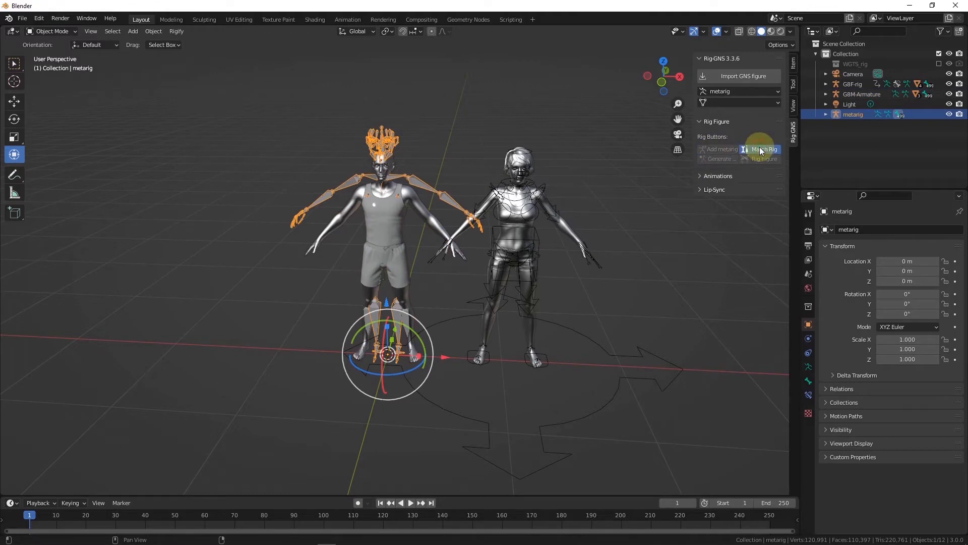
{"action": "left_click", "coordinate": [722, 157]}
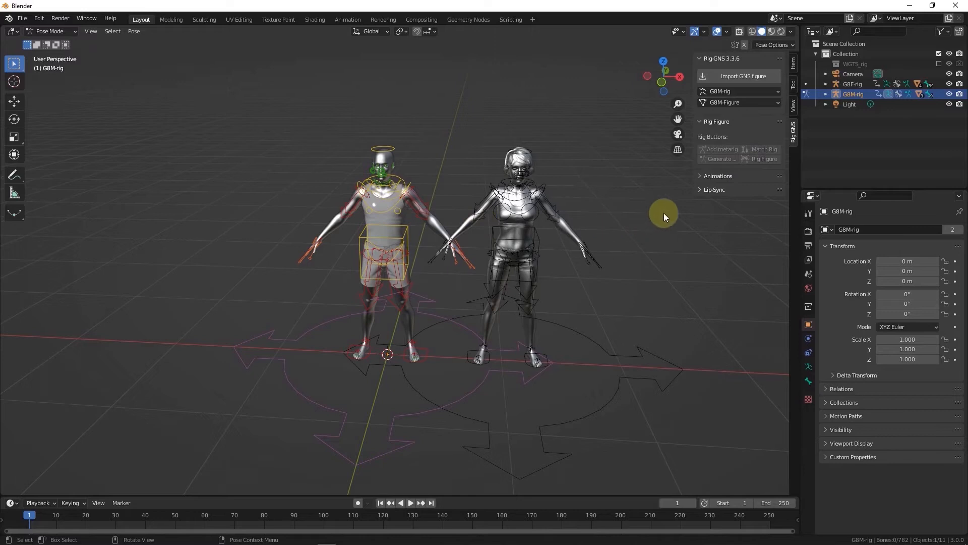
Step: Open the Mixamo website from the Rig-GNS animation tools and log in through Facebook
{"action": "left_click", "coordinate": [701, 122]}
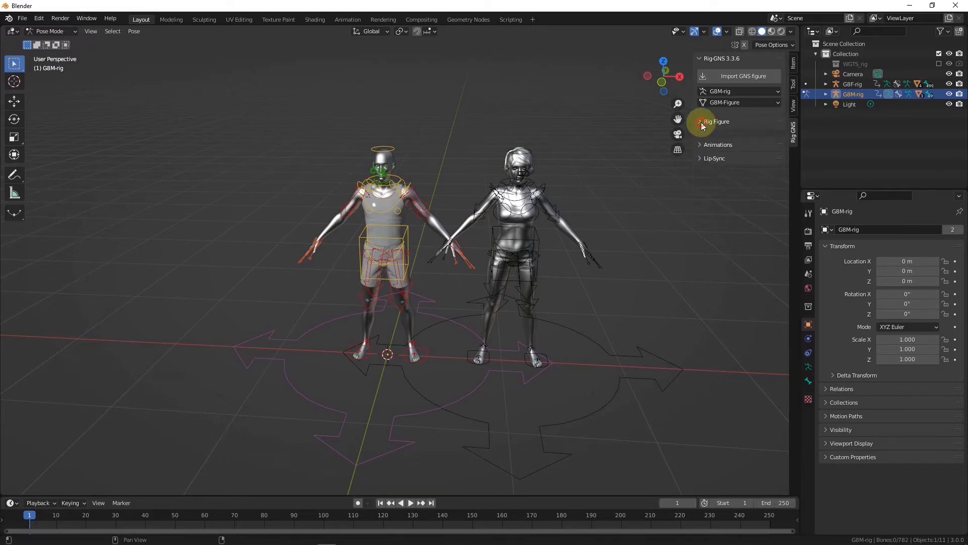
{"action": "left_click", "coordinate": [701, 136]}
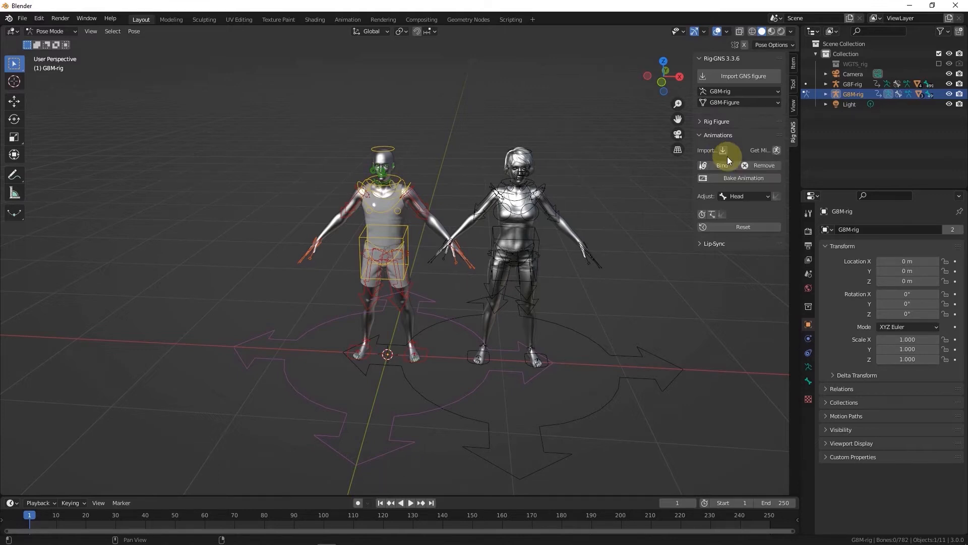
{"action": "left_click", "coordinate": [776, 152]}
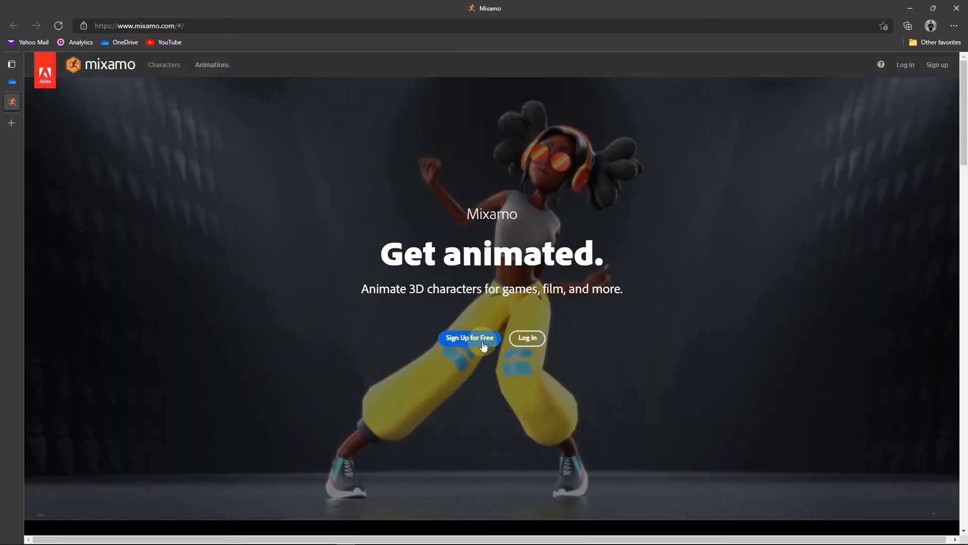
{"action": "left_click", "coordinate": [527, 339]}
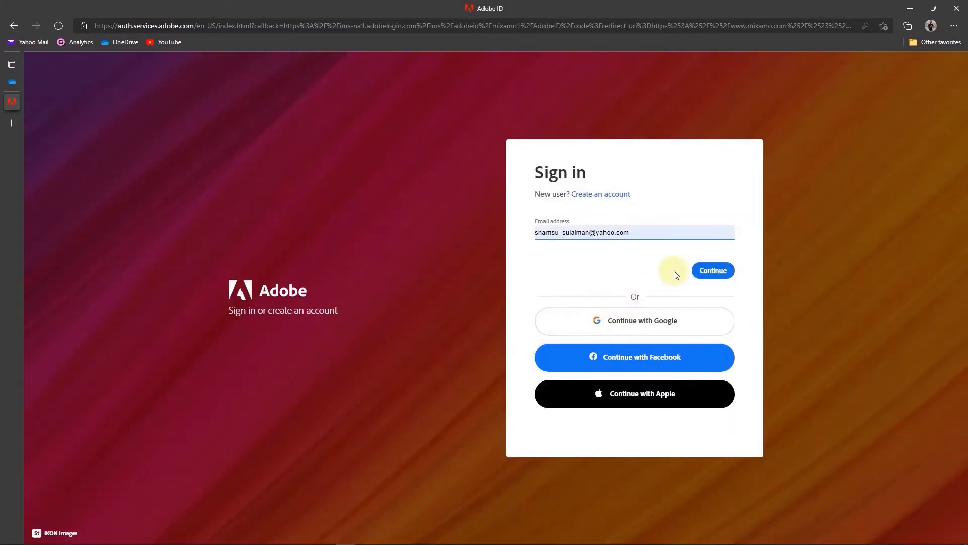
{"action": "left_click", "coordinate": [655, 357]}
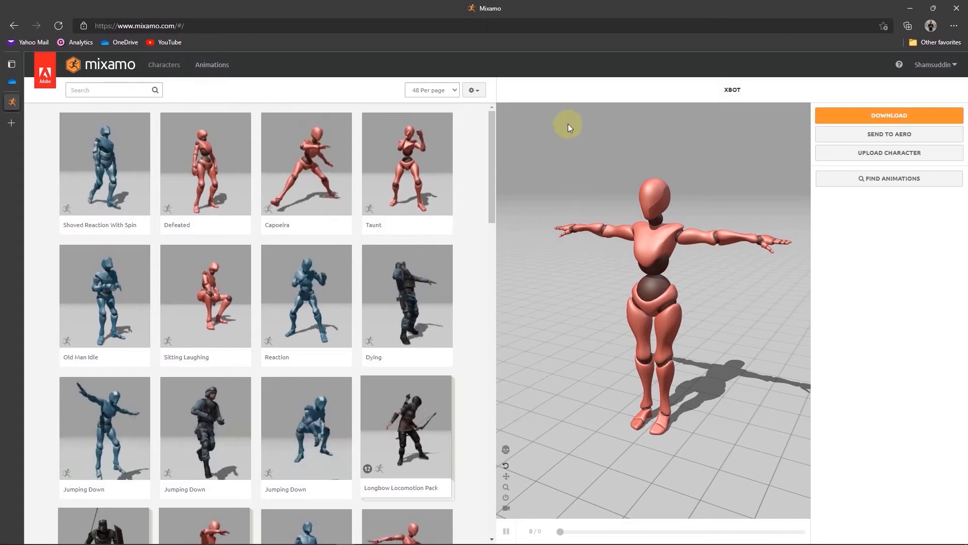
Step: Search the Mixamo characters for "x bot" and select the X Bot character
{"action": "left_click", "coordinate": [166, 72]}
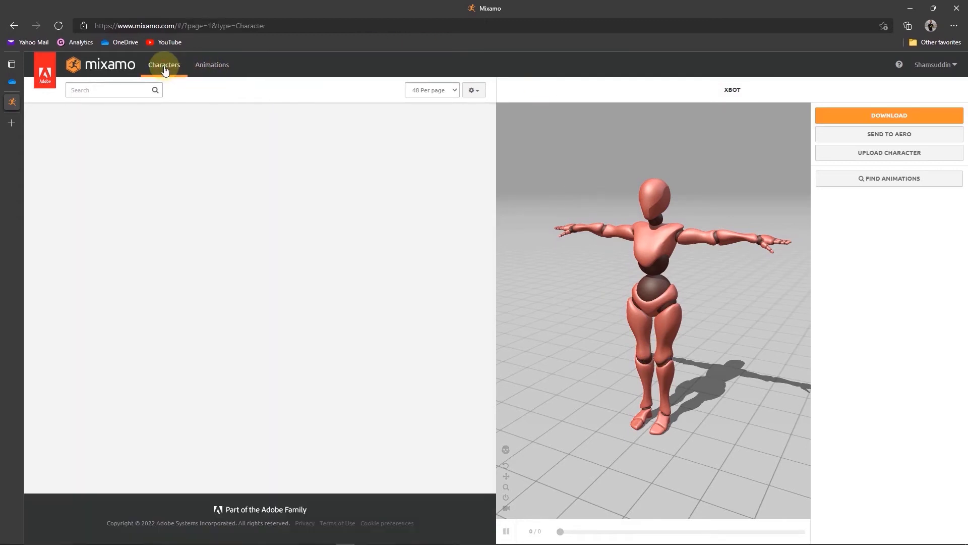
{"action": "left_click", "coordinate": [136, 90]}
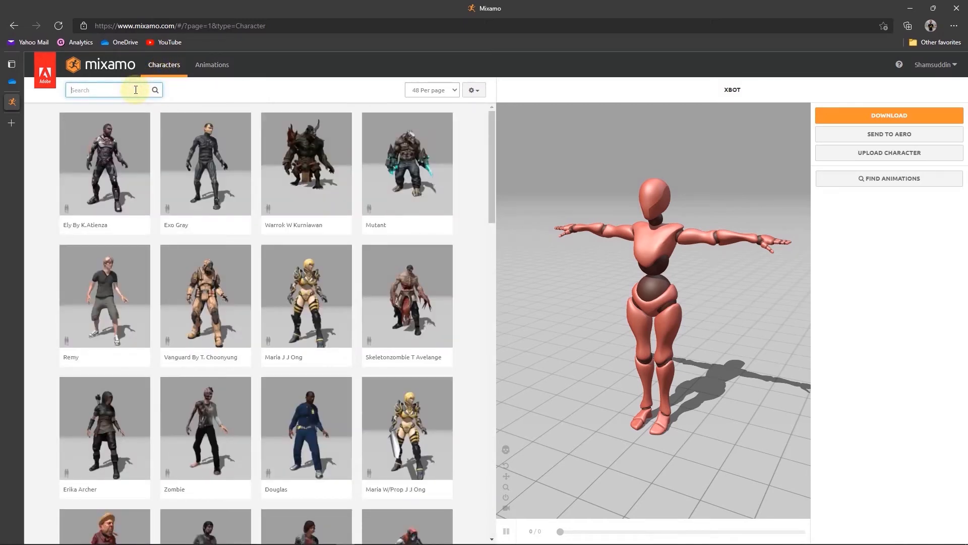
{"action": "type", "text": "x bot"}
{"action": "key", "text": "Return"}
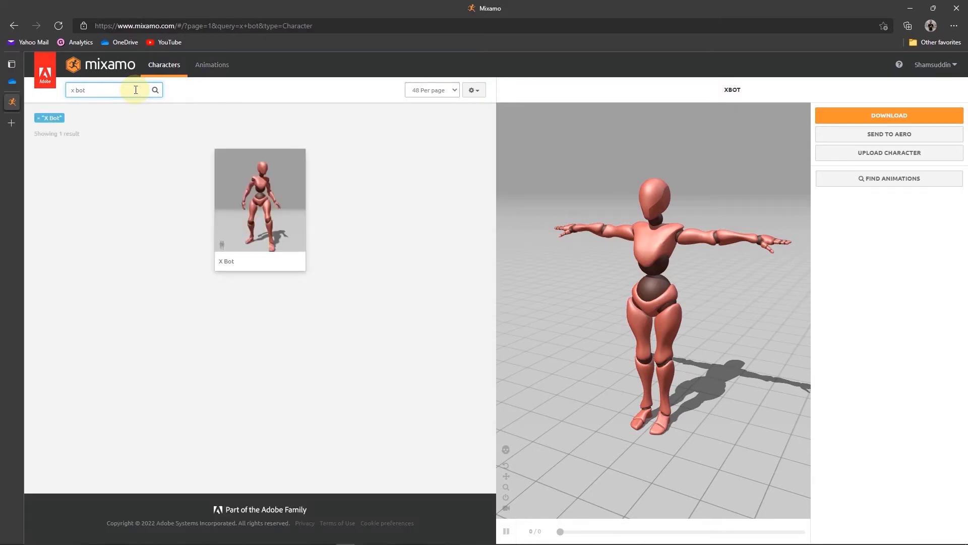
{"action": "left_click", "coordinate": [246, 199]}
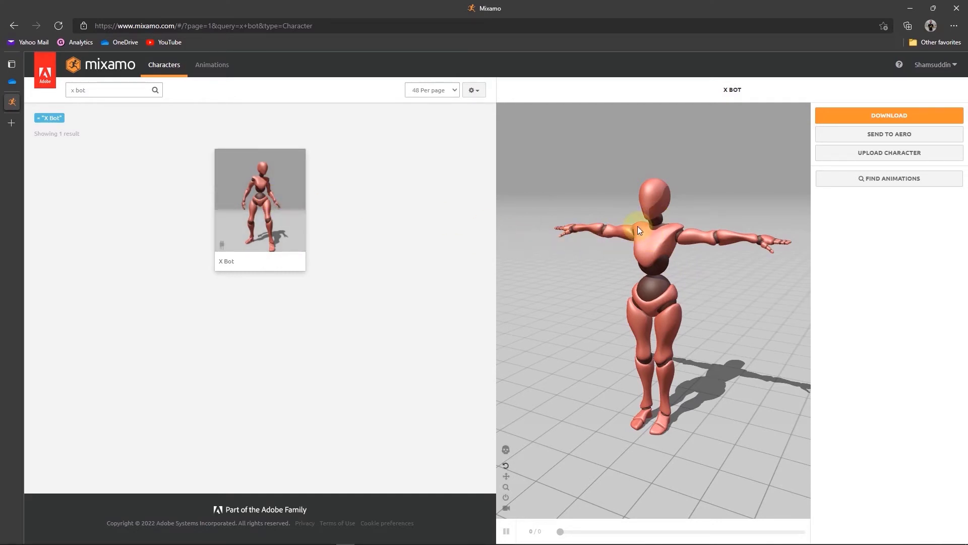
Step: Search the Mixamo animations for "drunk" and apply the Drunk Walk animation to the X Bot character
{"action": "left_click", "coordinate": [212, 66]}
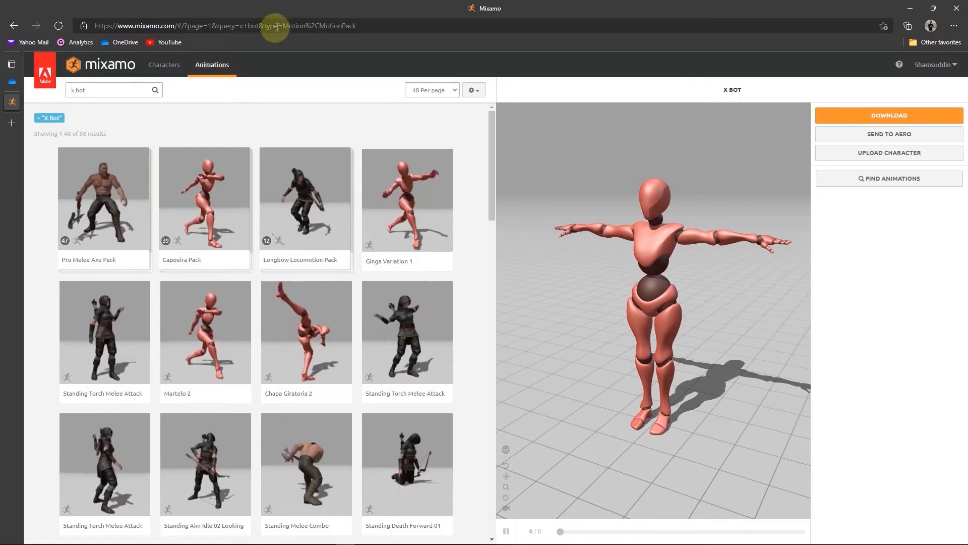
{"action": "left_click", "coordinate": [911, 8]}
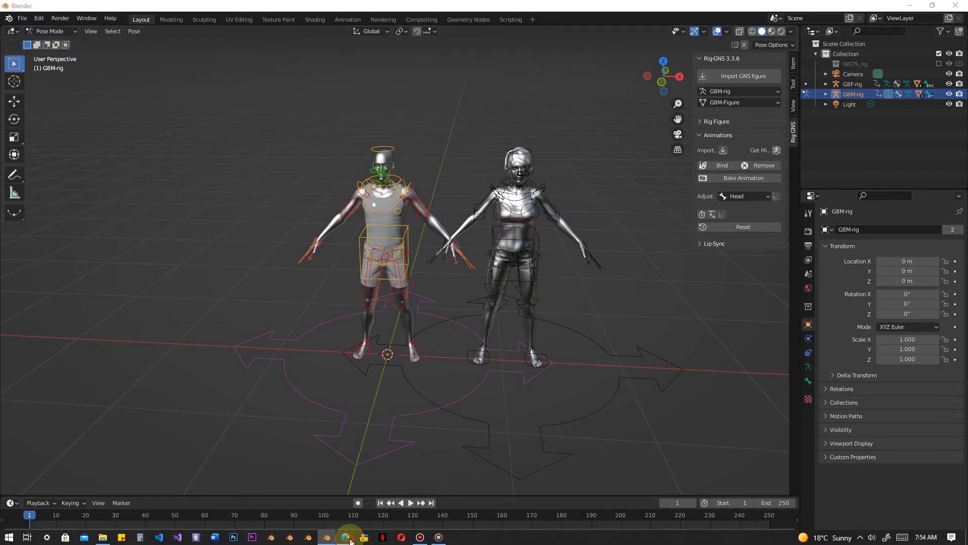
{"action": "left_click", "coordinate": [348, 538]}
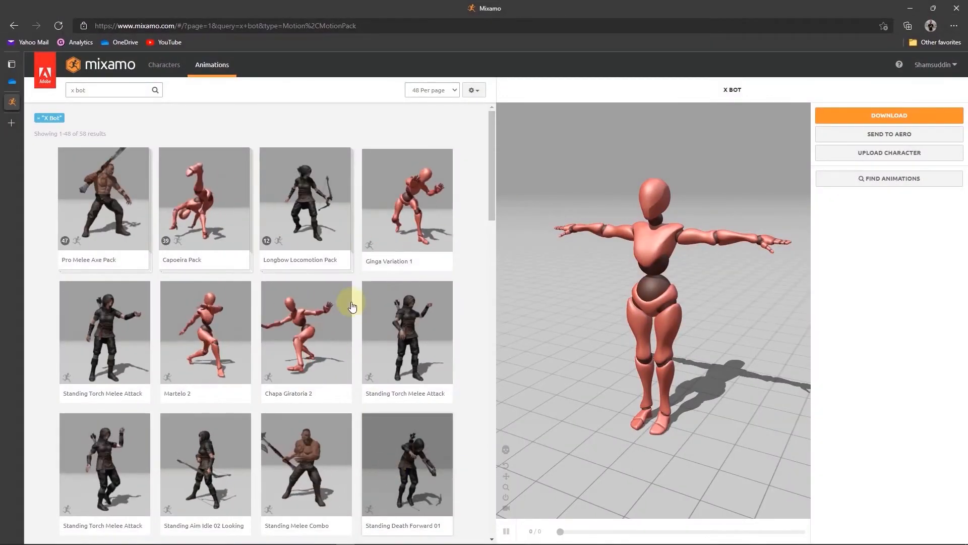
{"action": "left_click", "coordinate": [108, 91]}
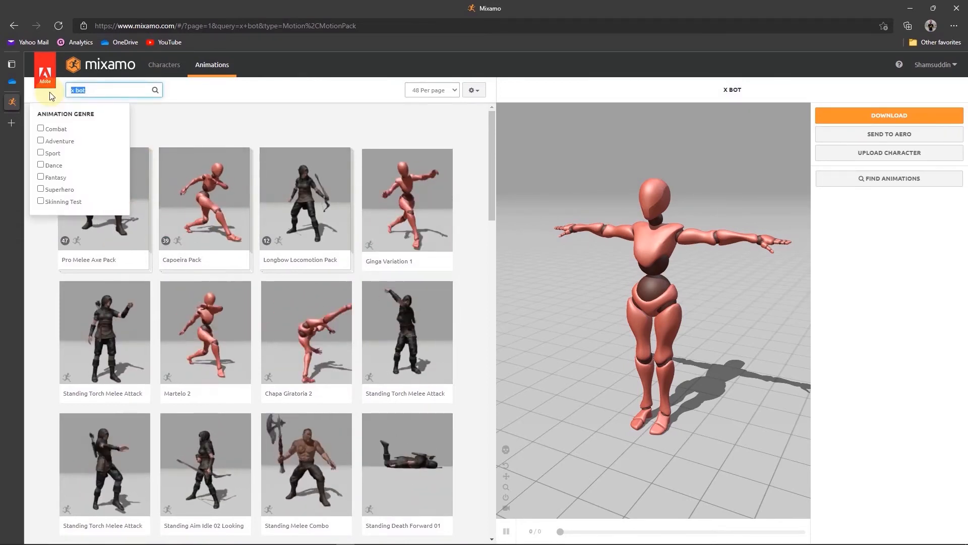
{"action": "type", "text": "dr"}
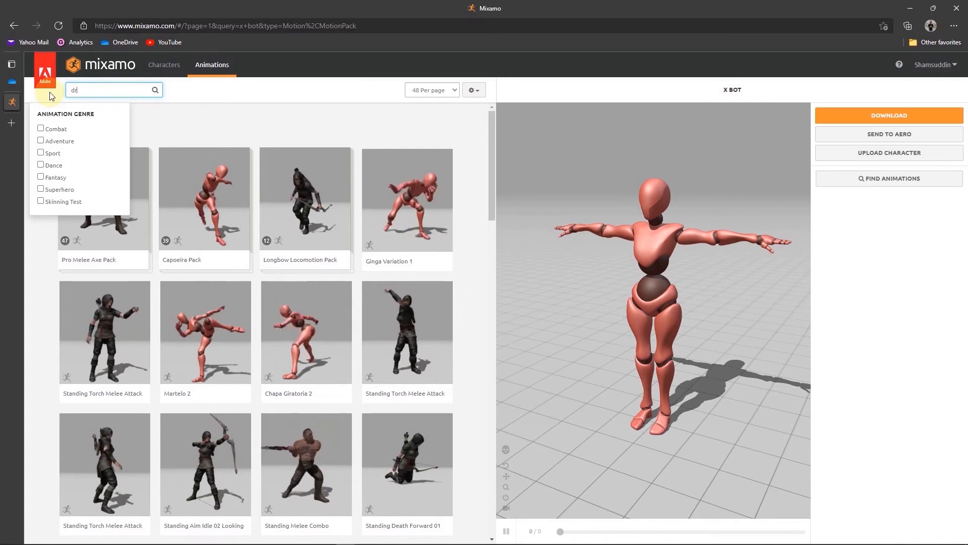
{"action": "type", "text": "unk"}
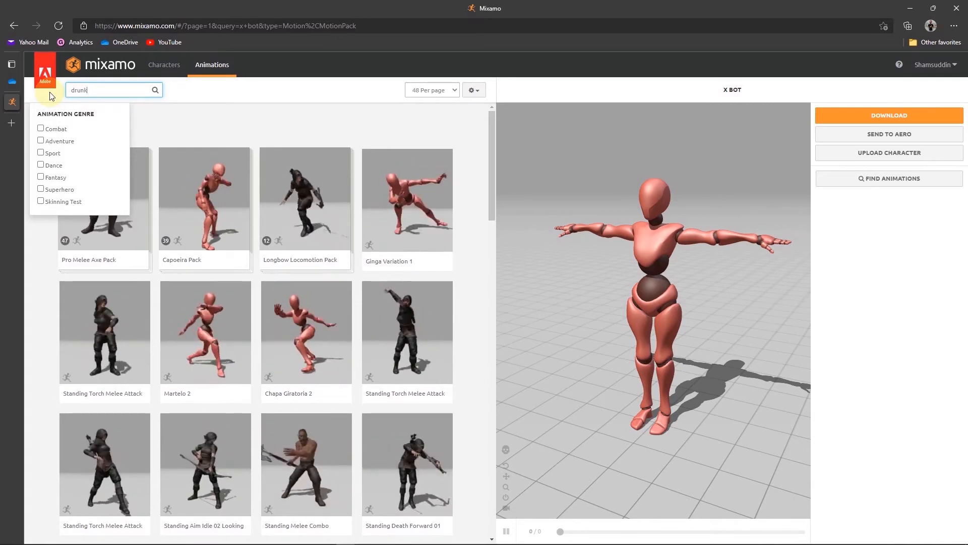
{"action": "key", "text": "Return"}
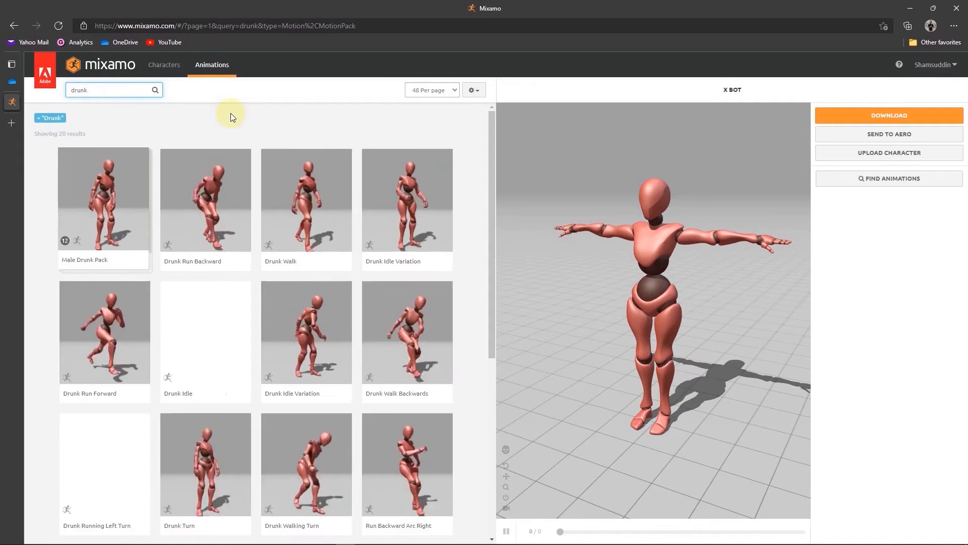
{"action": "left_click", "coordinate": [324, 212]}
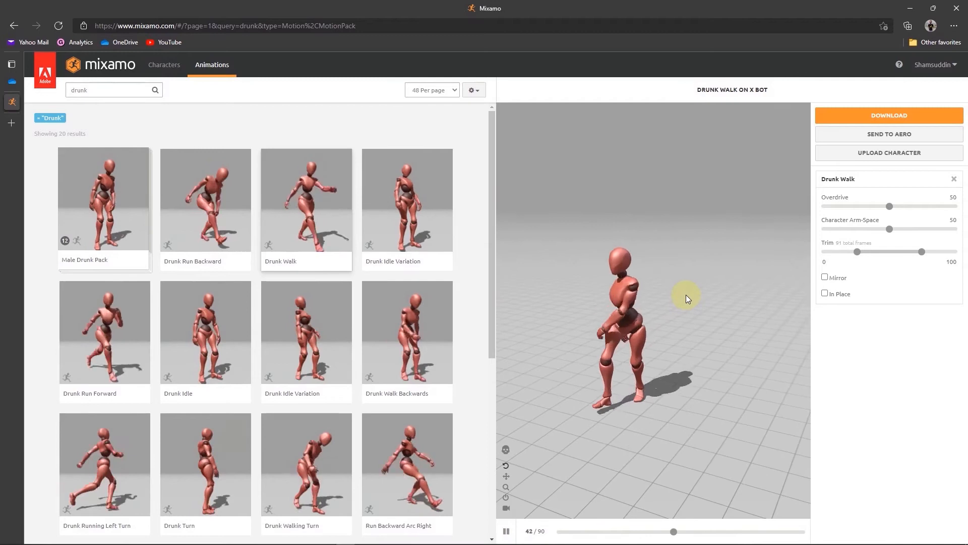
Step: Download the Drunk Walk animation with In Place off, as FBX Binary with skin at 24 frames per second
{"action": "left_click", "coordinate": [825, 294]}
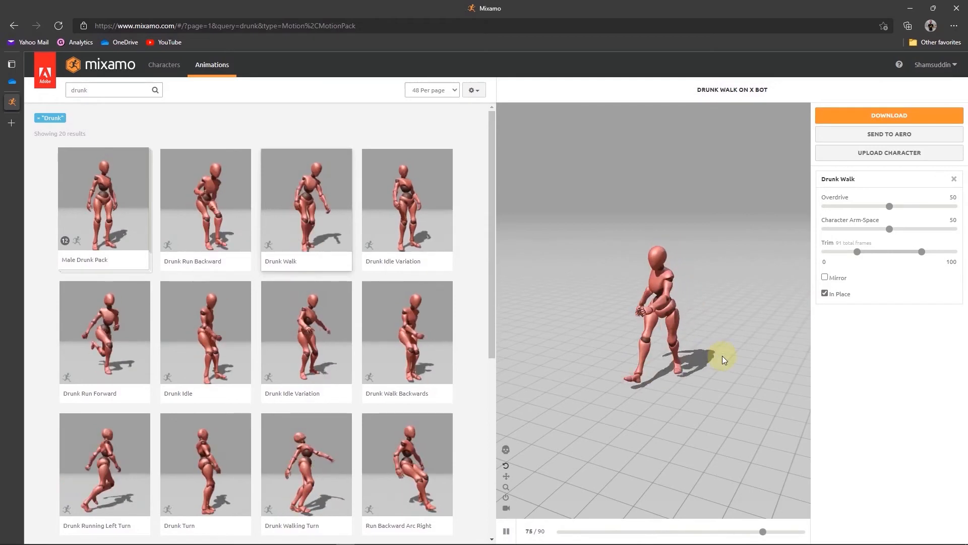
{"action": "left_click", "coordinate": [825, 293]}
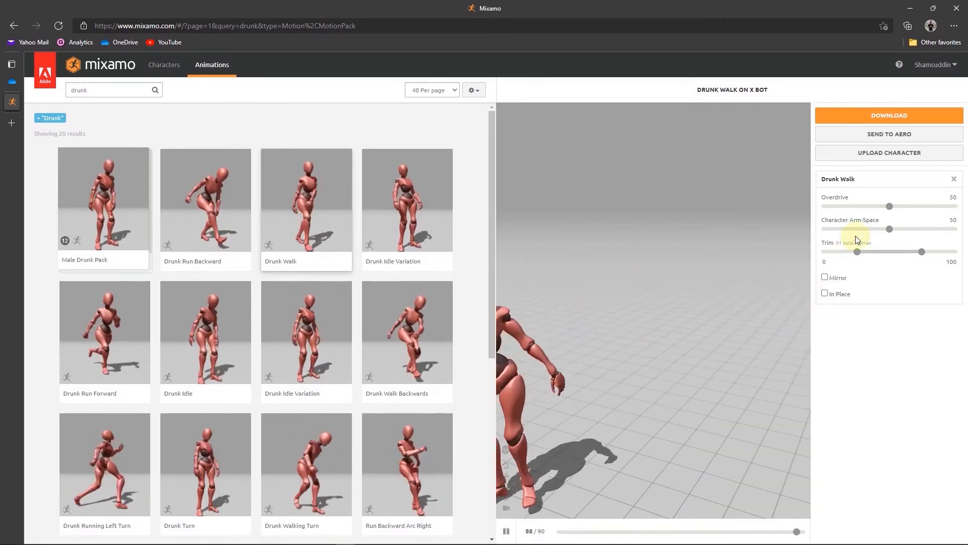
{"action": "left_click", "coordinate": [876, 116]}
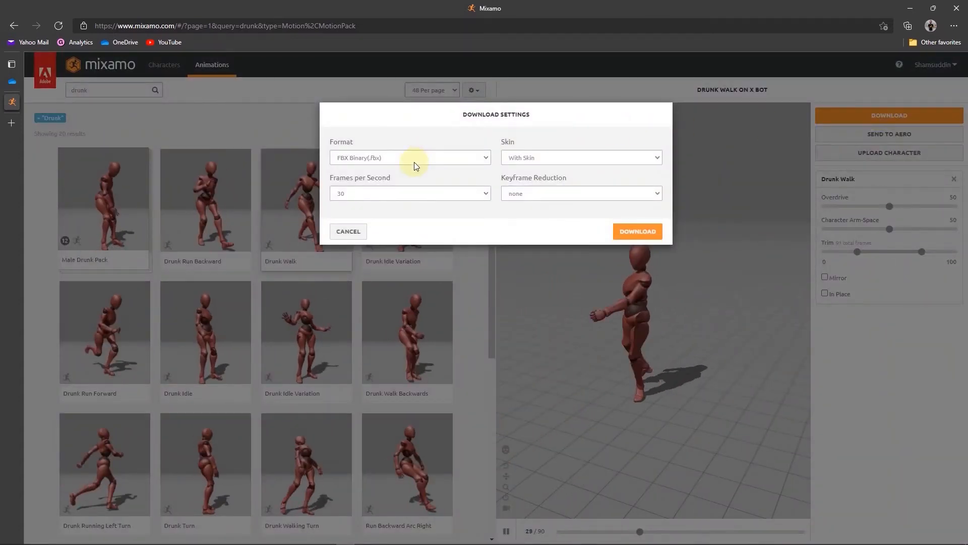
{"action": "left_click", "coordinate": [440, 160]}
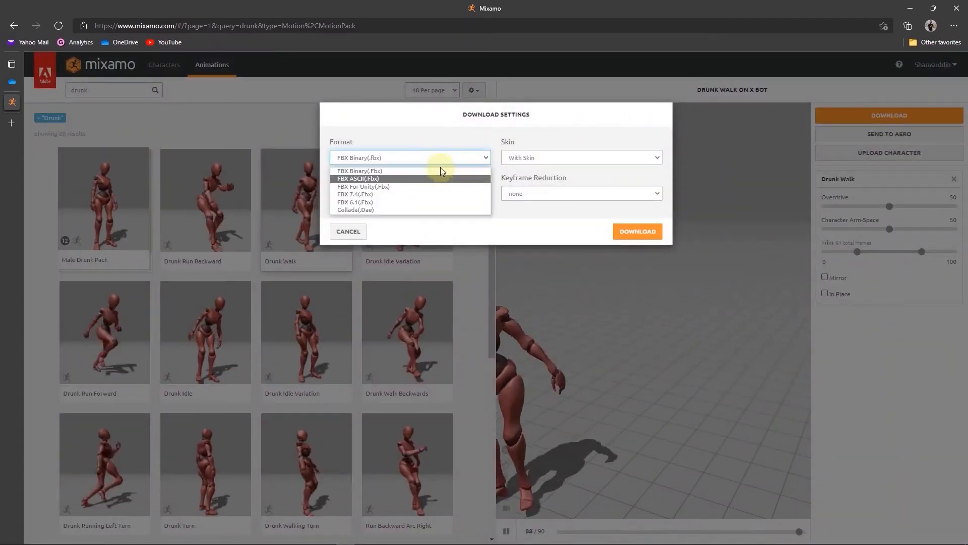
{"action": "left_click", "coordinate": [440, 161]}
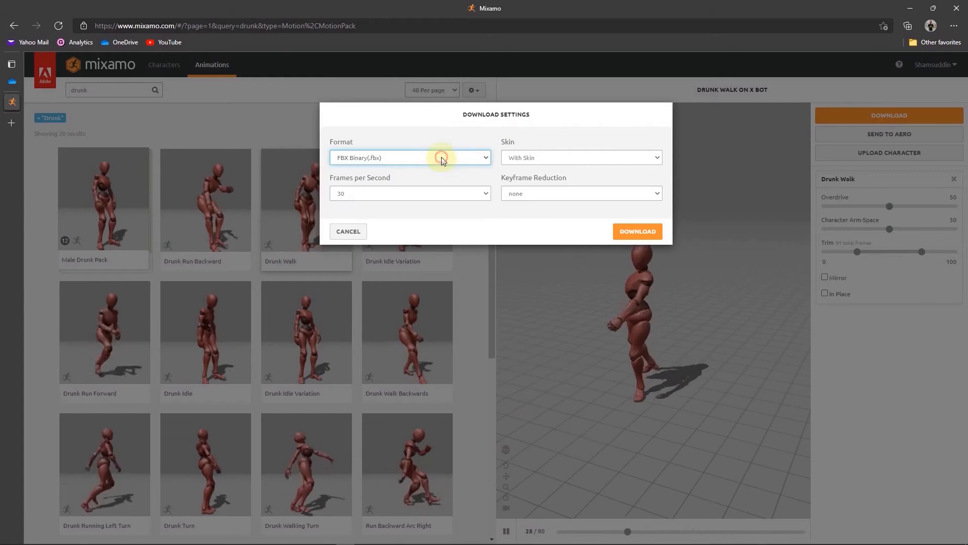
{"action": "left_click", "coordinate": [474, 193]}
{"action": "left_click", "coordinate": [460, 207]}
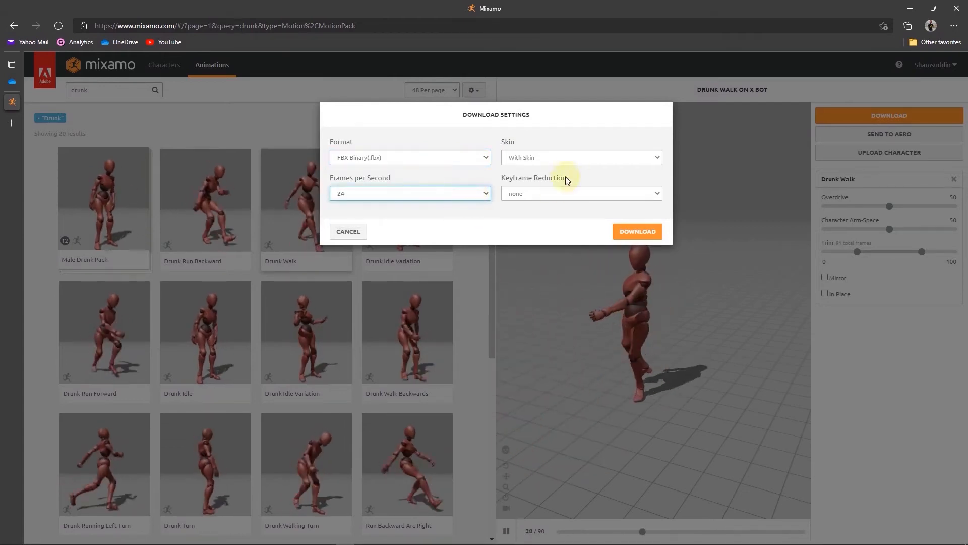
{"action": "left_click", "coordinate": [580, 160]}
{"action": "left_click", "coordinate": [579, 179]}
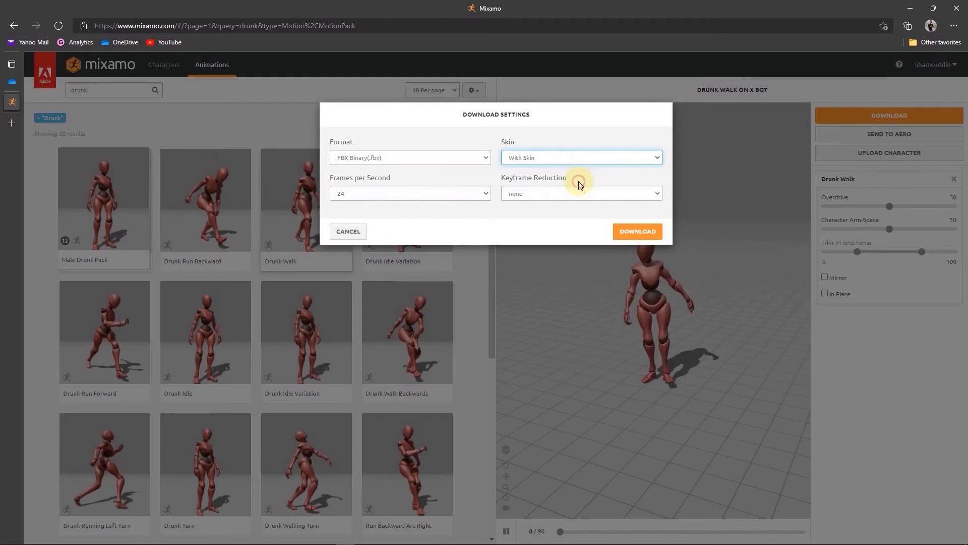
{"action": "left_click", "coordinate": [649, 232]}
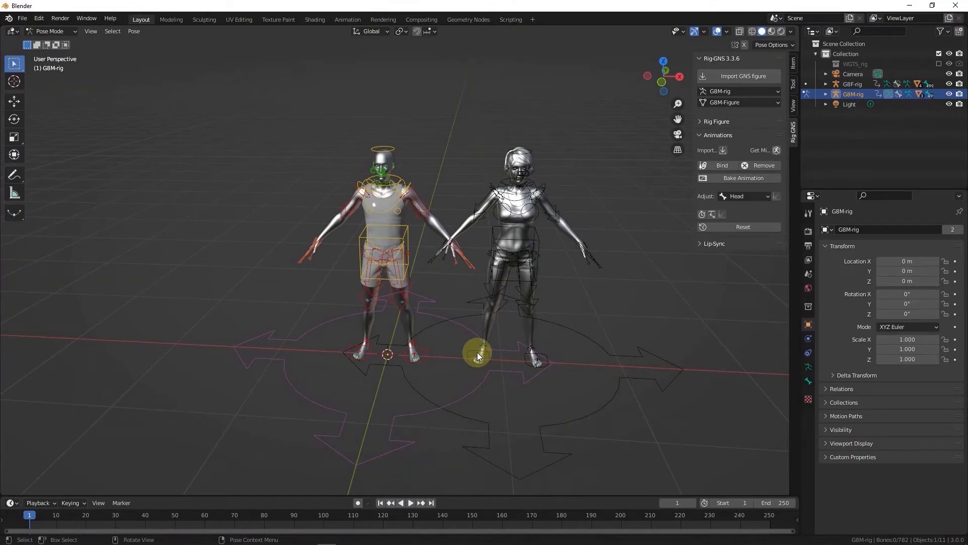
Step: Switch to Object Mode and rotate the male G8M-rig 90° about the global Z axis
{"action": "left_click", "coordinate": [51, 31]}
{"action": "left_click", "coordinate": [55, 43]}
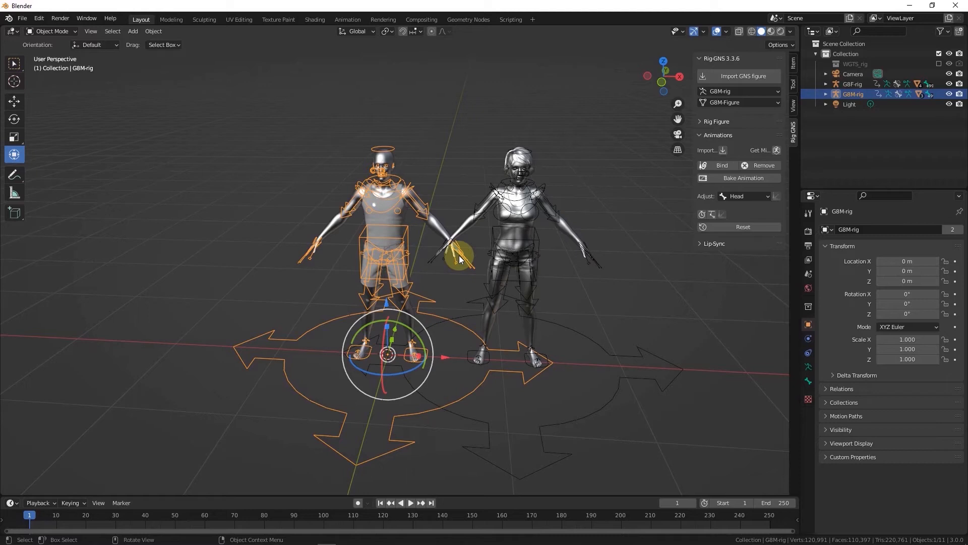
{"action": "key", "text": "r"}
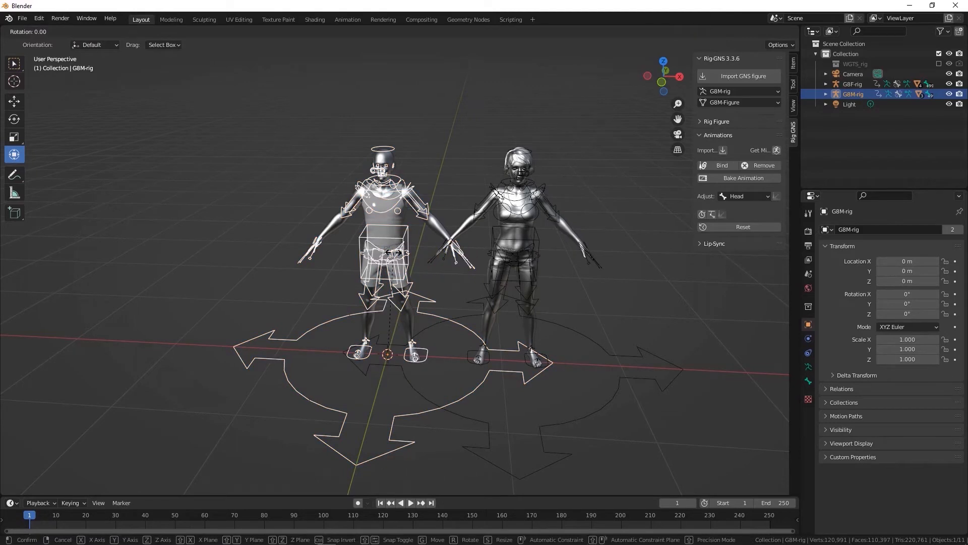
{"action": "key", "text": "z"}
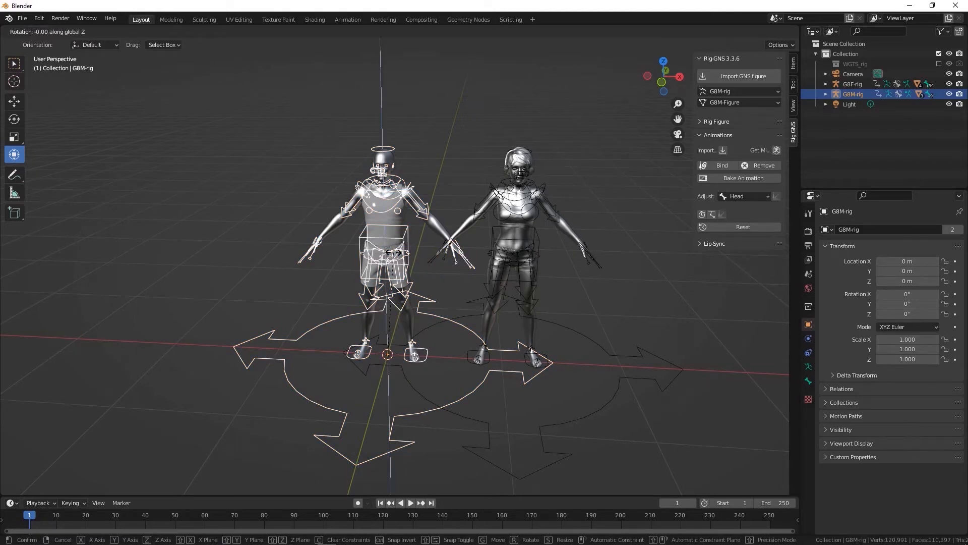
{"action": "type", "text": "90"}
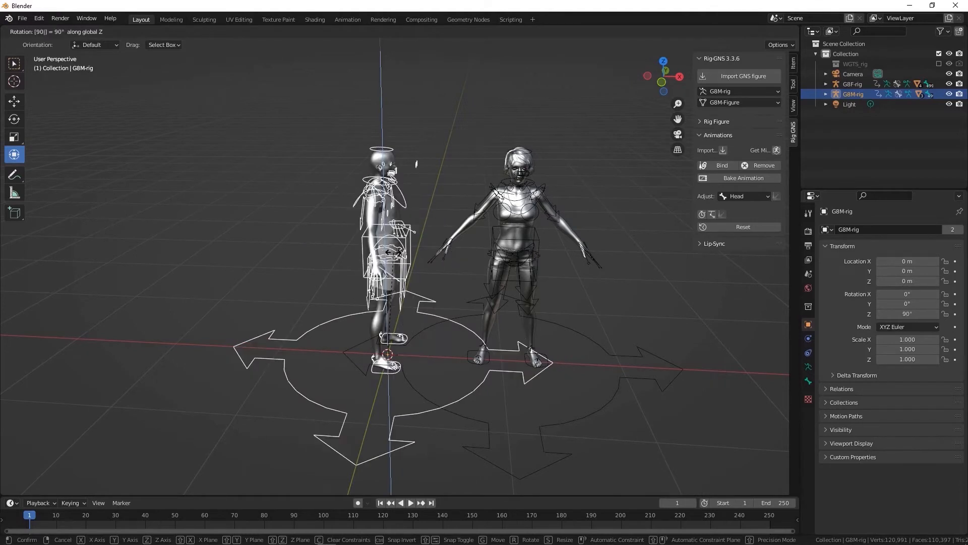
{"action": "key", "text": "Return"}
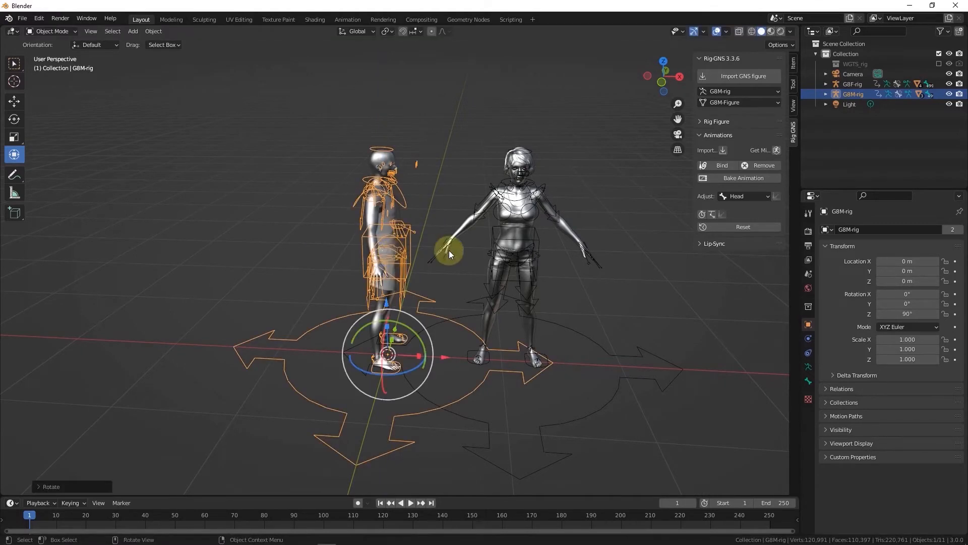
Step: Rotate the female G8F-rig -90° about the global Z axis
{"action": "left_click", "coordinate": [496, 243]}
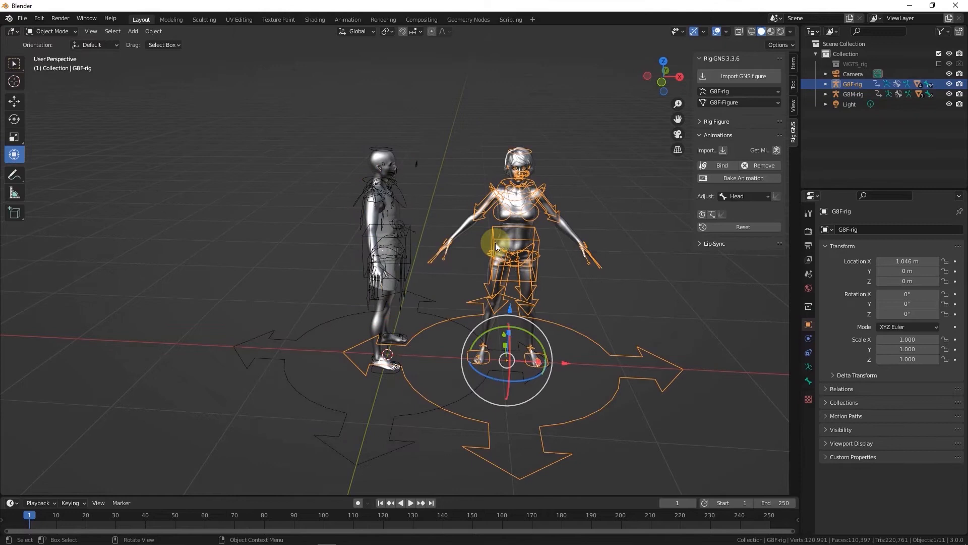
{"action": "key", "text": "r"}
{"action": "type", "text": "z"}
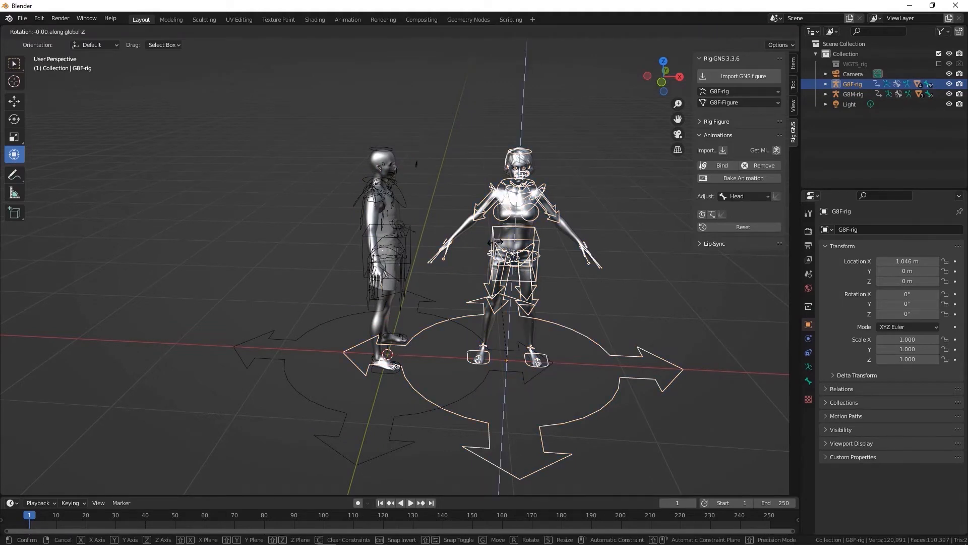
{"action": "type", "text": "90"}
{"action": "type", "text": "-"}
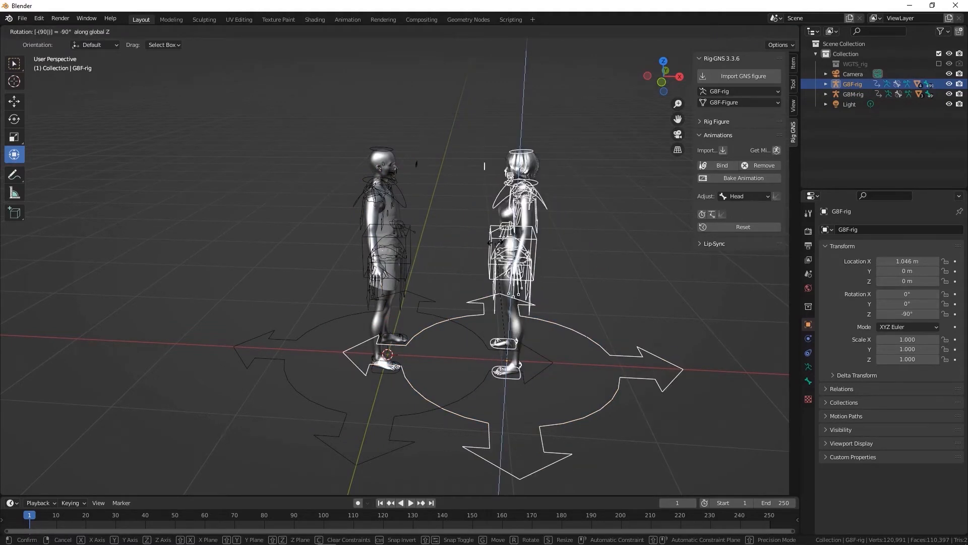
{"action": "left_click", "coordinate": [495, 245]}
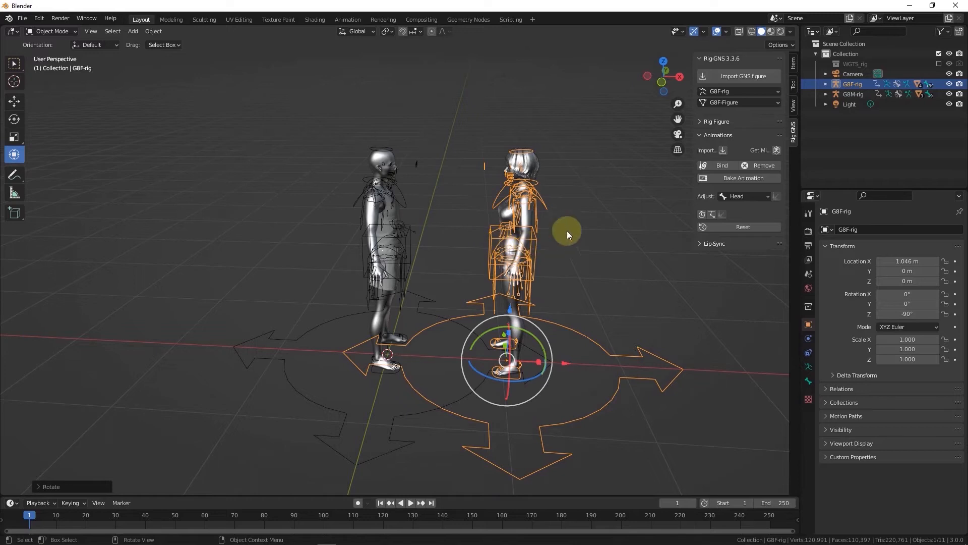
Step: Import Drunk Walk.fbx from the Downloads folder as a Mixamo figure with Rig-GNS
{"action": "left_click", "coordinate": [723, 149]}
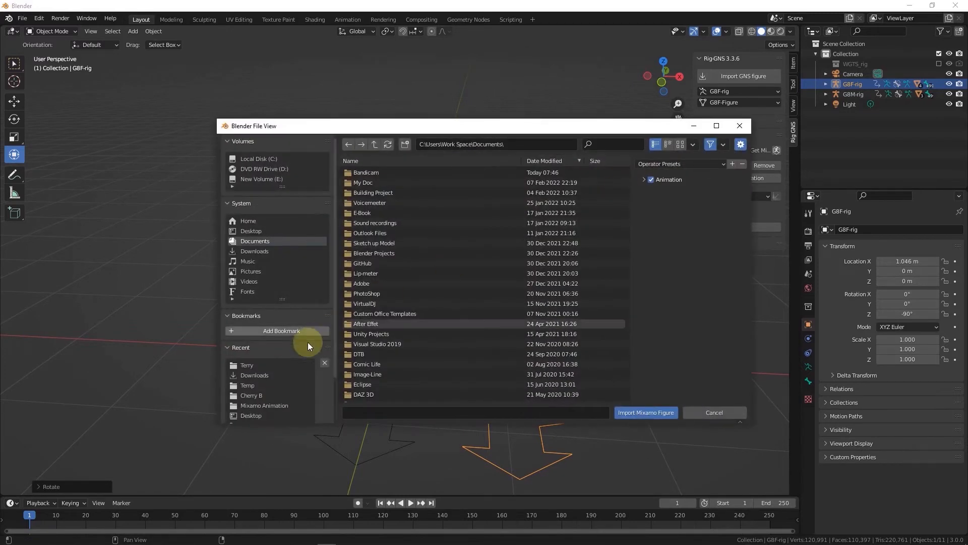
{"action": "left_click", "coordinate": [255, 376]}
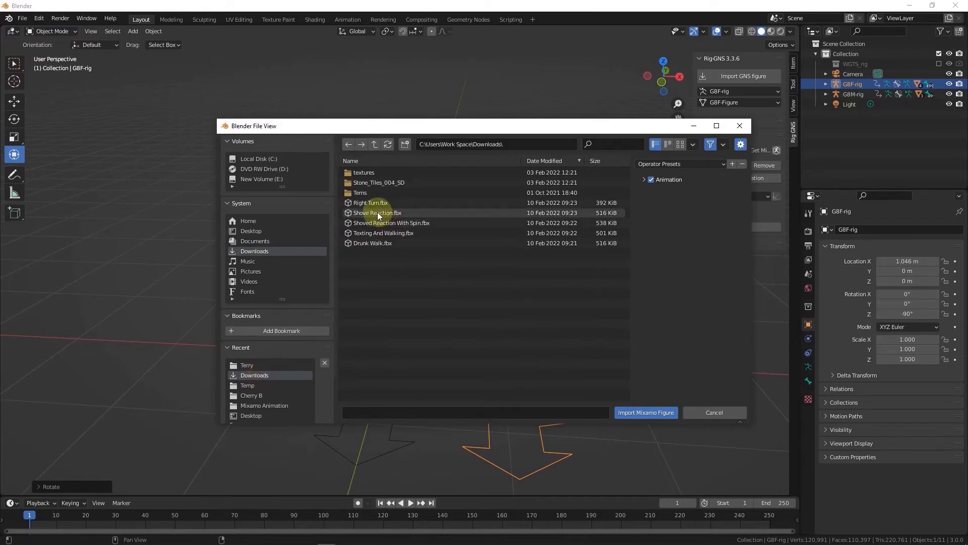
{"action": "left_click", "coordinate": [404, 243]}
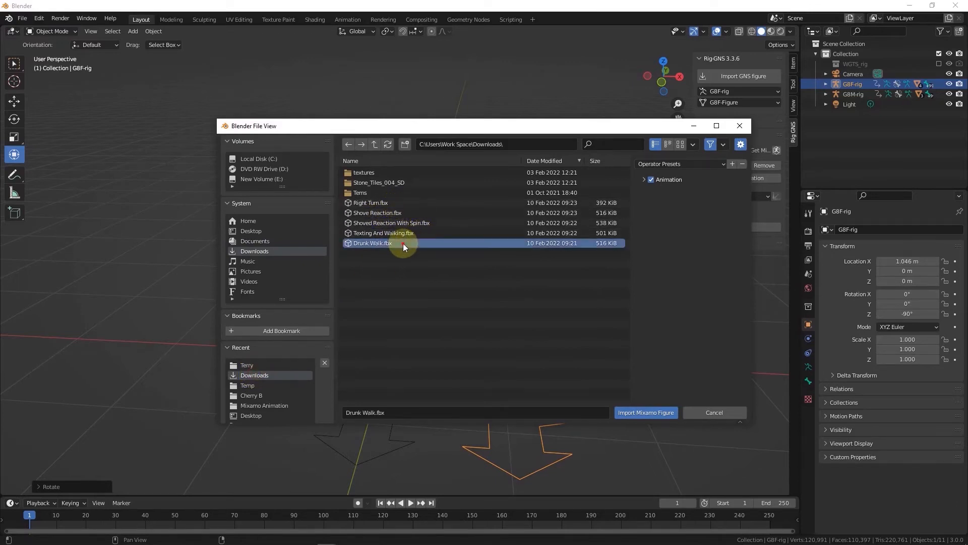
{"action": "left_click", "coordinate": [647, 412]}
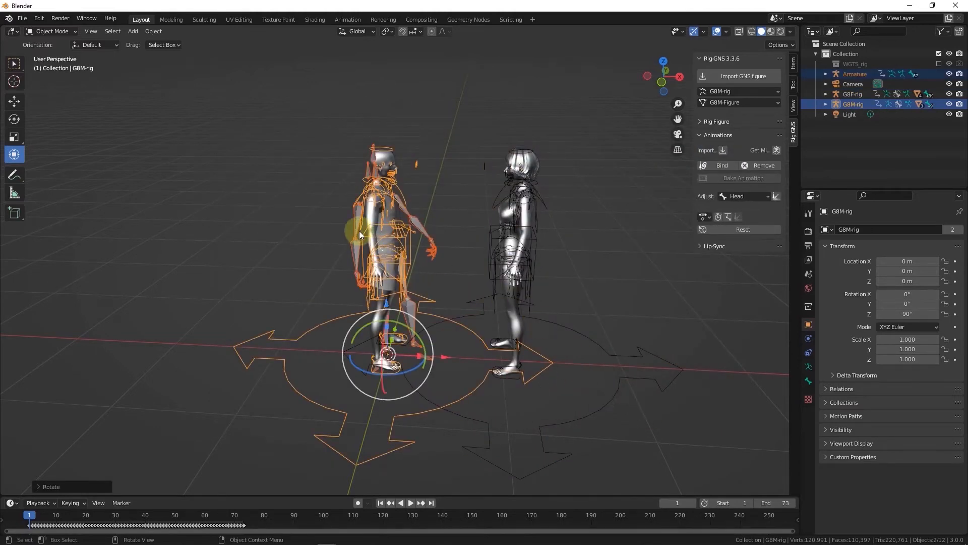
Step: Bind the imported Drunk Walk armature to the G8M-rig with Rig-GNS and play the animation
{"action": "scroll", "coordinate": [414, 226], "scroll_direction": "up", "scroll_amount": 5}
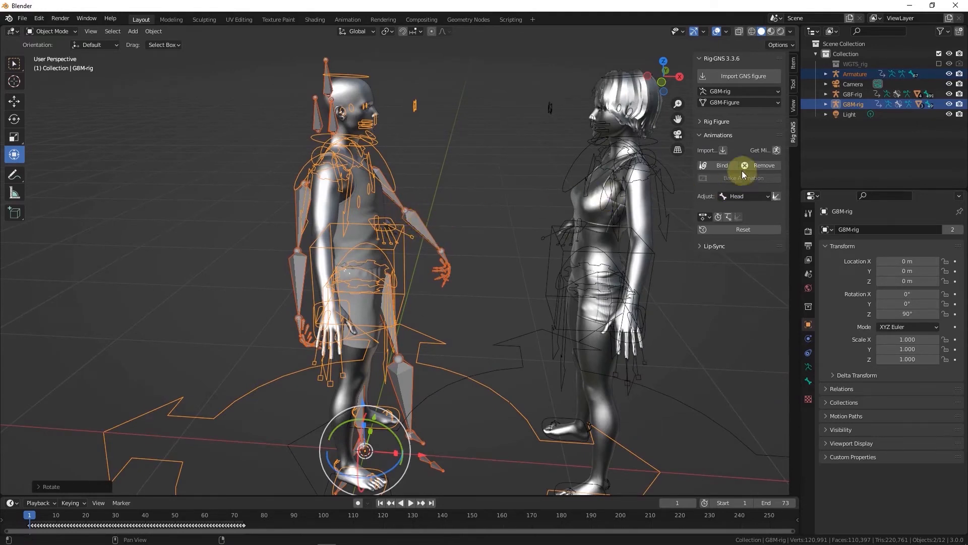
{"action": "left_click", "coordinate": [728, 165]}
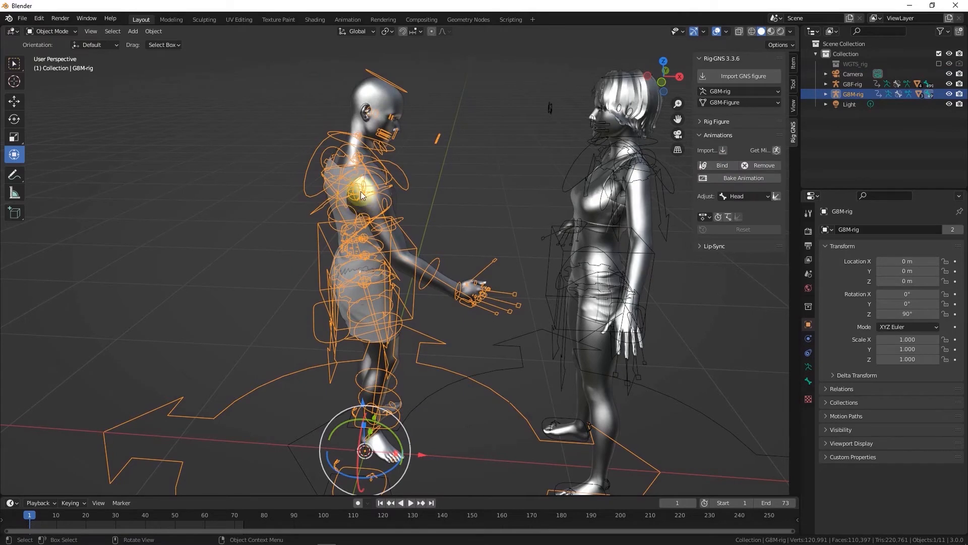
{"action": "scroll", "coordinate": [356, 188], "scroll_direction": "down", "scroll_amount": 1}
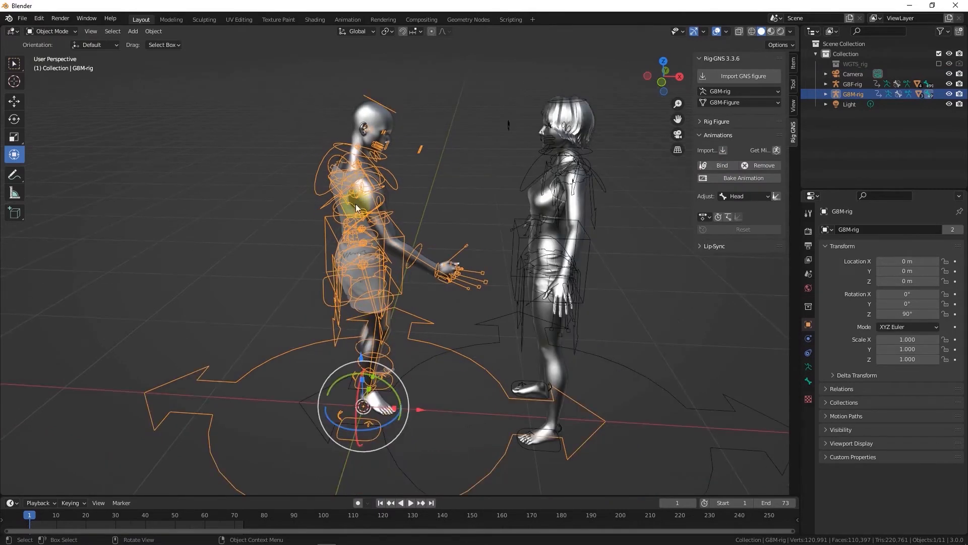
{"action": "key", "text": "space"}
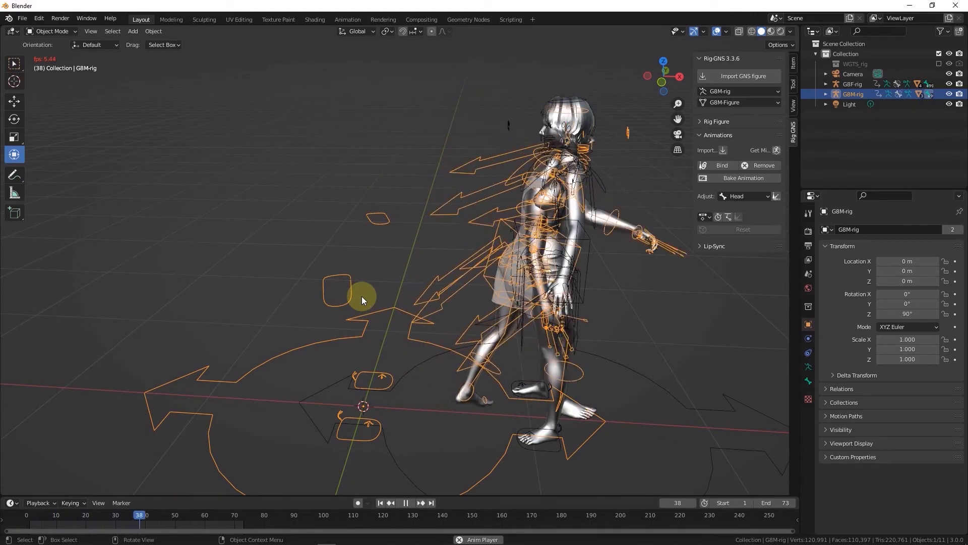
{"action": "scroll", "coordinate": [300, 274], "scroll_direction": "down", "scroll_amount": 4}
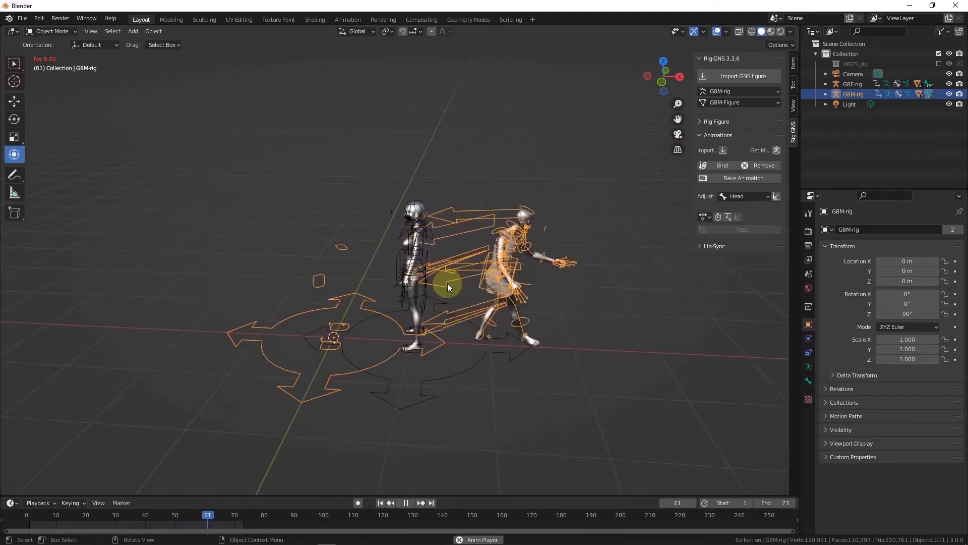
Step: Import Texting And Walking.fbx from the Downloads folder as a Mixamo figure and bind it to the female G8F-rig
{"action": "left_click", "coordinate": [722, 150]}
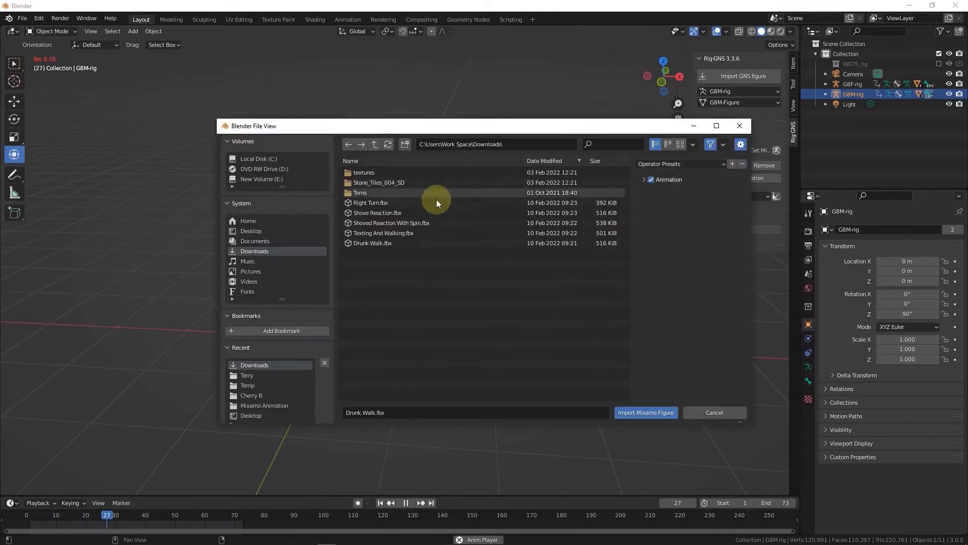
{"action": "left_click", "coordinate": [392, 232]}
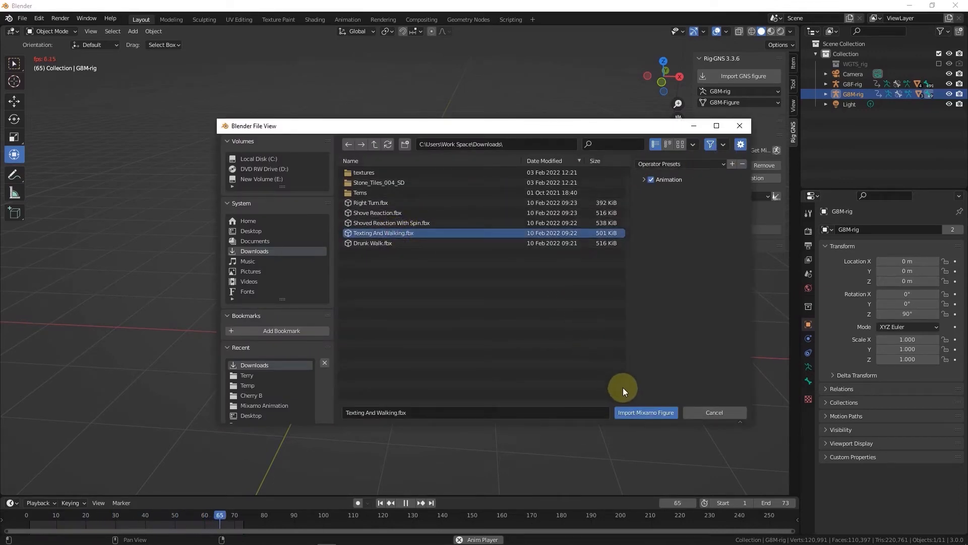
{"action": "left_click", "coordinate": [631, 413]}
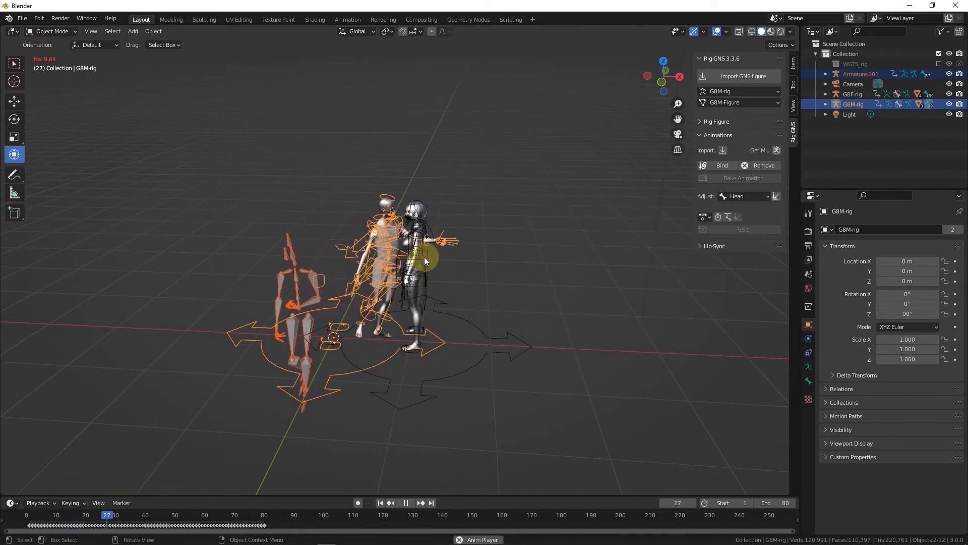
{"action": "left_click", "coordinate": [425, 257]}
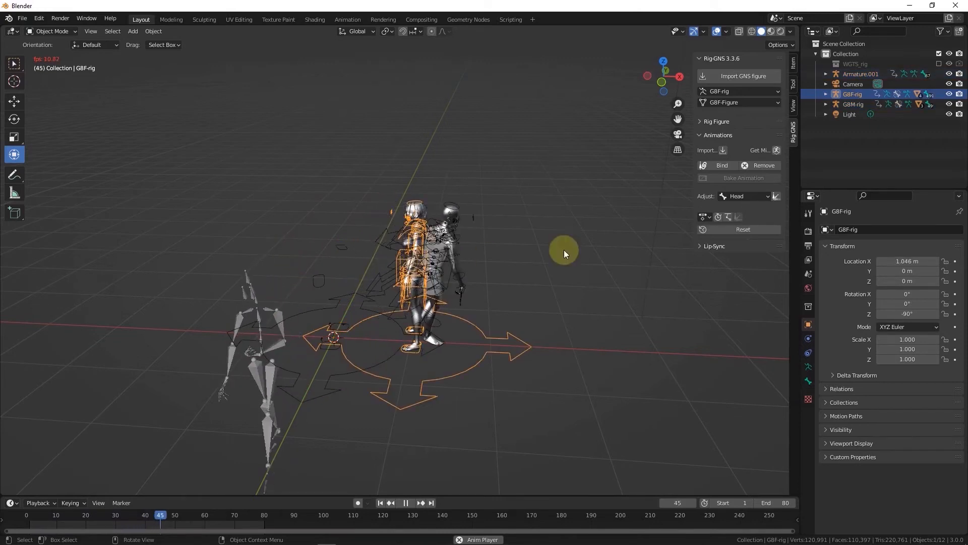
{"action": "left_click", "coordinate": [724, 166]}
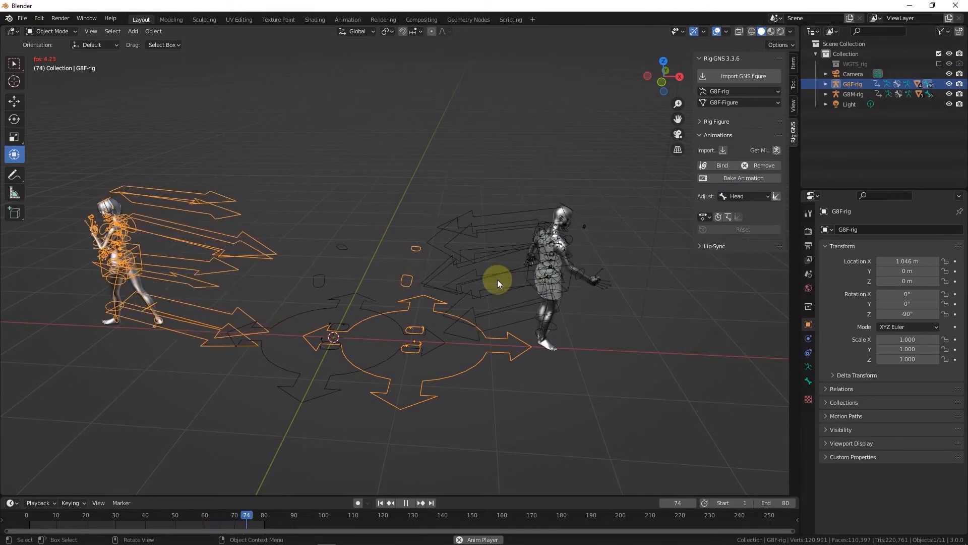
Step: Replay both figures' walking animations and return to frame 1
{"action": "key", "text": "space"}
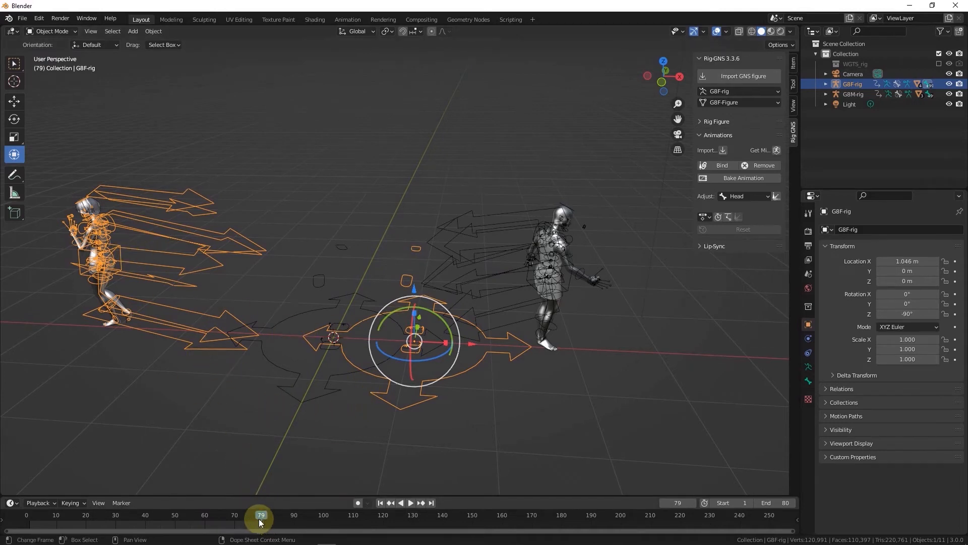
{"action": "key", "text": "space"}
{"action": "key", "text": "space"}
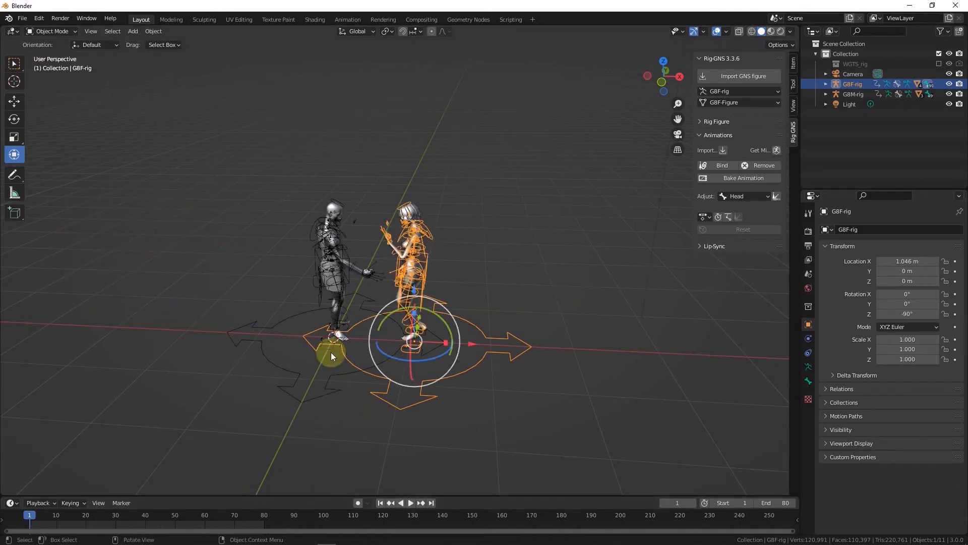
Step: Select the male G8M-rig, replay the scene, and fit the timeline's frame range to that rig's animation, ending at 73
{"action": "left_click", "coordinate": [325, 262]}
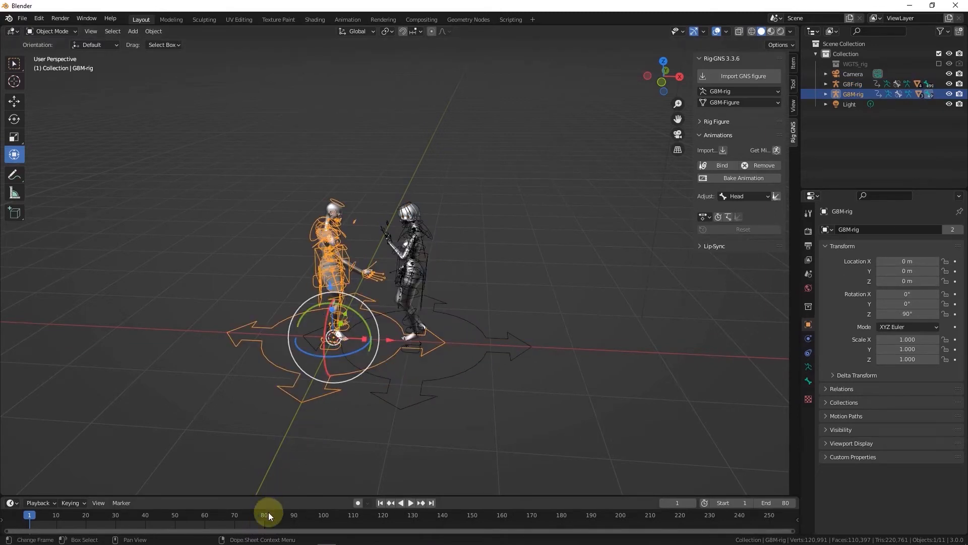
{"action": "key", "text": "space"}
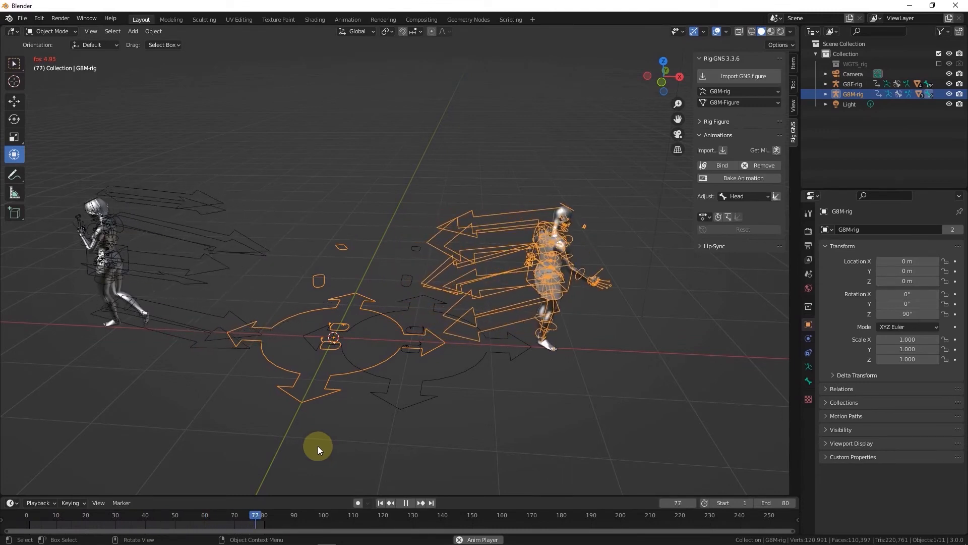
{"action": "key", "text": "space"}
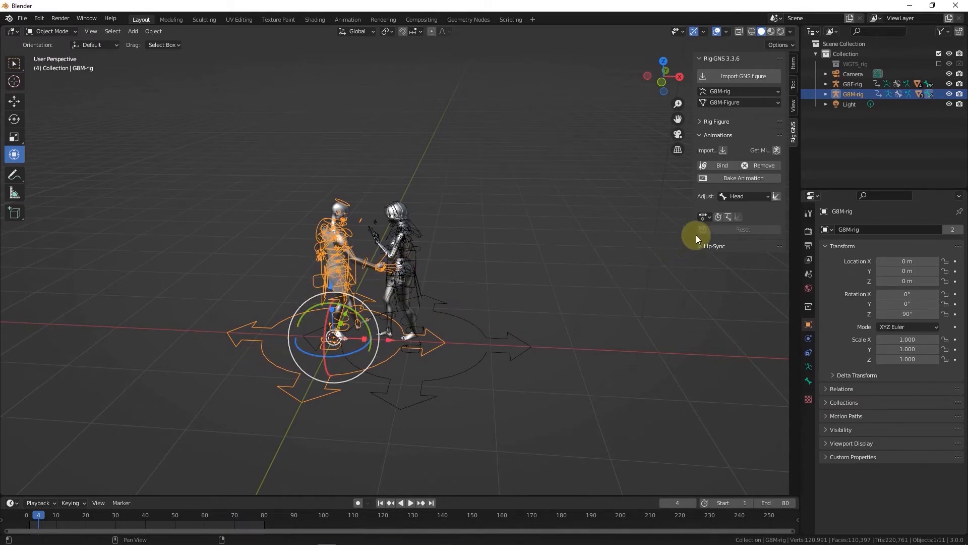
{"action": "left_click", "coordinate": [718, 217]}
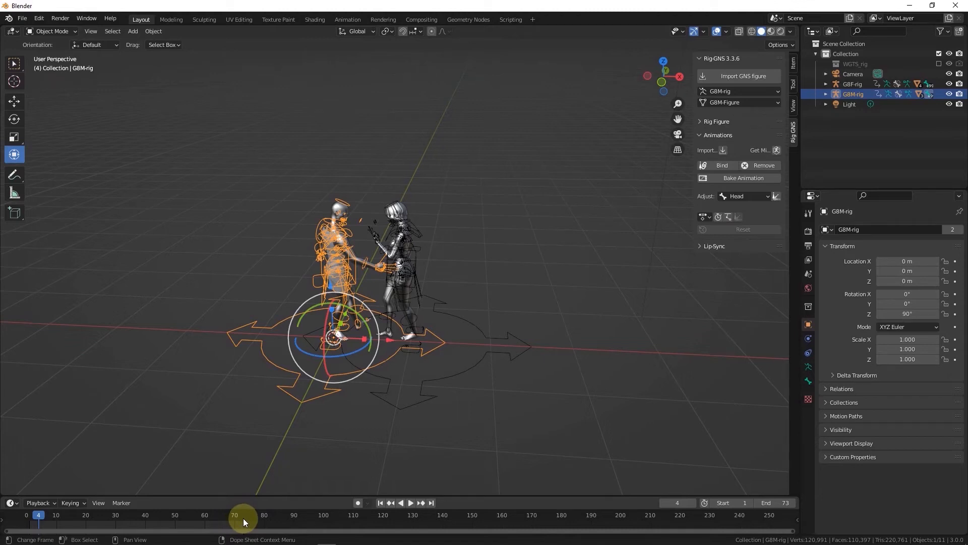
Step: Toggle the G8M-rig's limb control between FK and IK and switch it back
{"action": "left_click", "coordinate": [729, 217]}
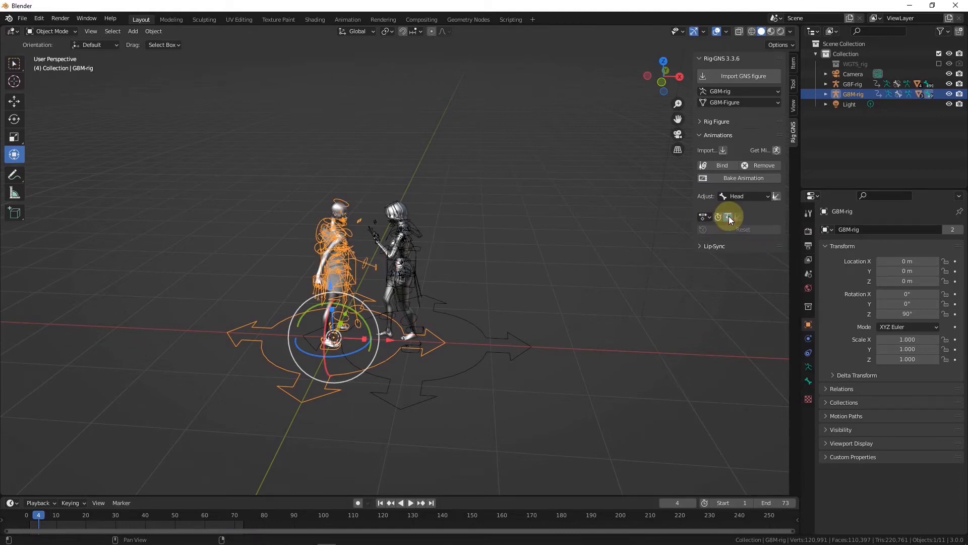
{"action": "middle_click_drag", "start_coordinate": [265, 248], "coordinate": [287, 268]}
{"action": "scroll", "coordinate": [288, 268], "scroll_direction": "up", "scroll_amount": 4}
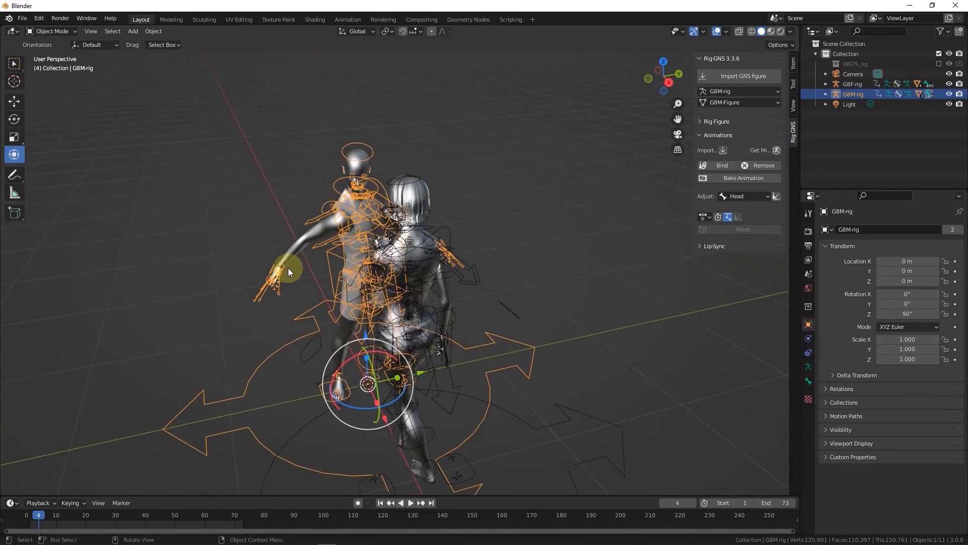
{"action": "left_click", "coordinate": [726, 215]}
{"action": "middle_click_drag", "start_coordinate": [311, 201], "coordinate": [314, 220]}
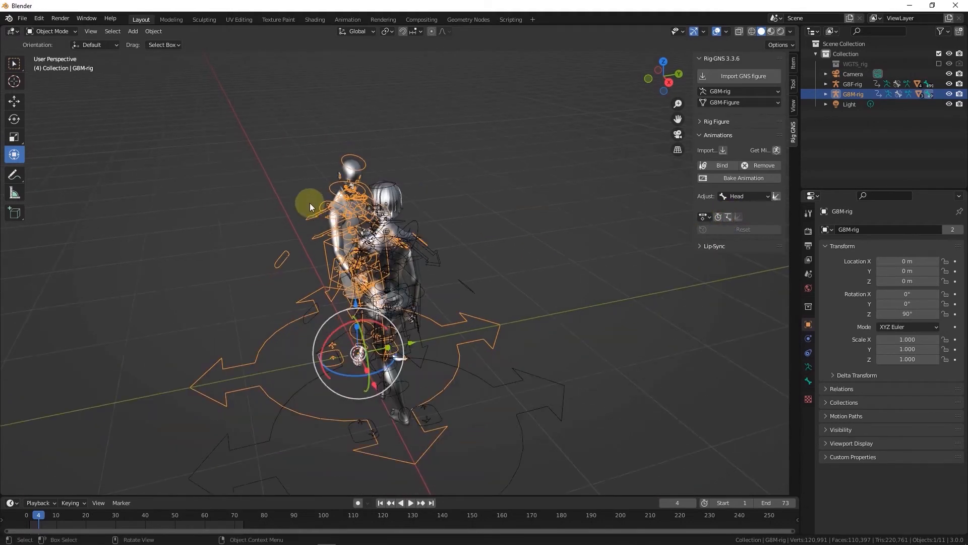
{"action": "scroll", "coordinate": [316, 220], "scroll_direction": "down", "scroll_amount": 1}
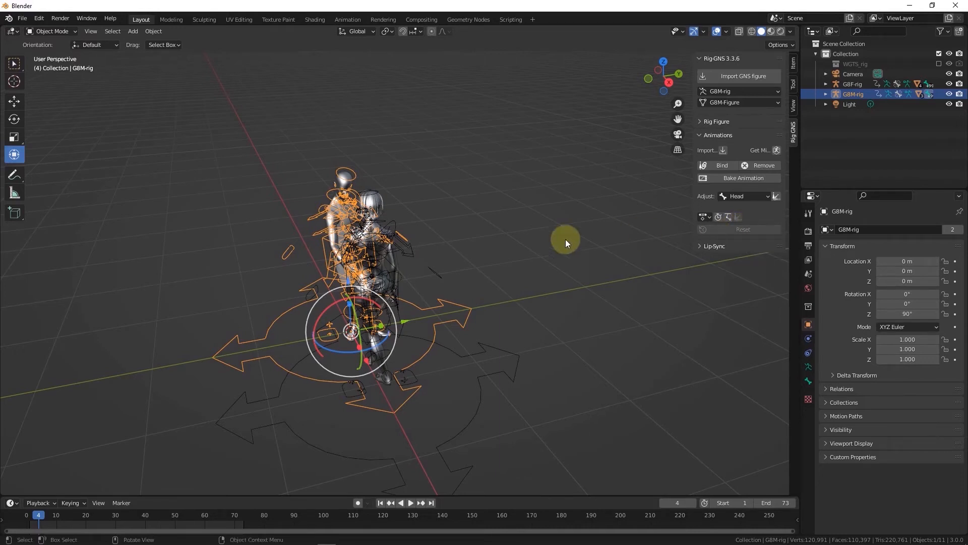
Step: Remove the bound Mixamo animation from the female G8F-rig
{"action": "middle_click_drag", "start_coordinate": [361, 267], "coordinate": [426, 255]}
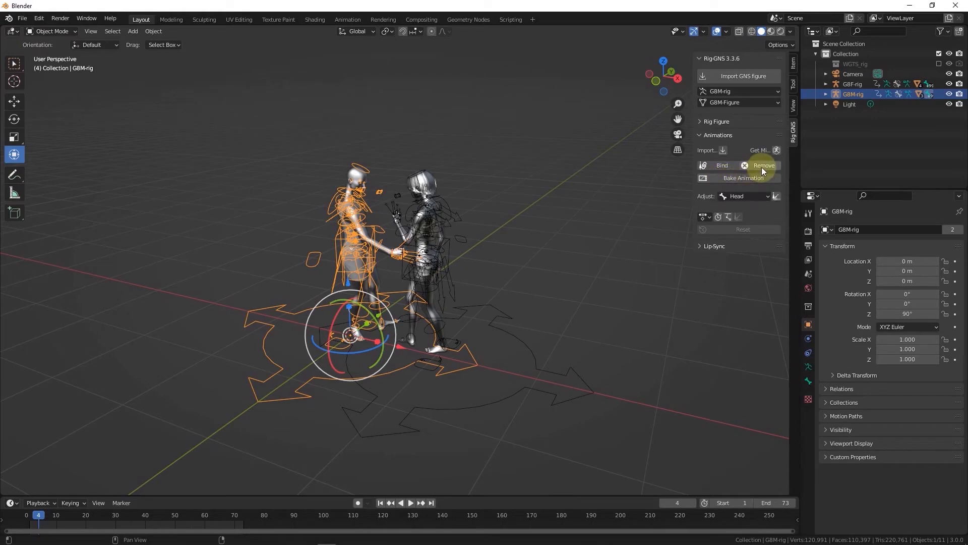
{"action": "left_click", "coordinate": [438, 237]}
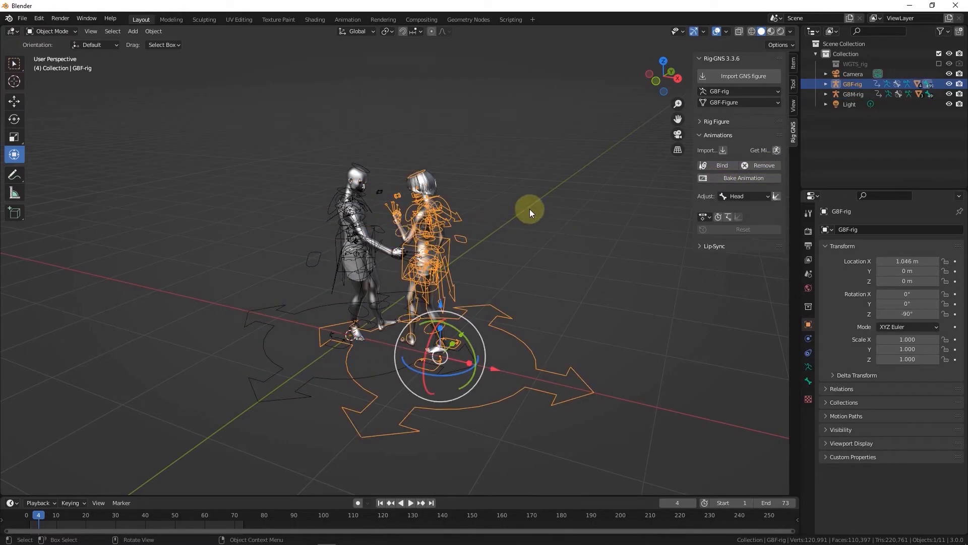
{"action": "left_click", "coordinate": [763, 164]}
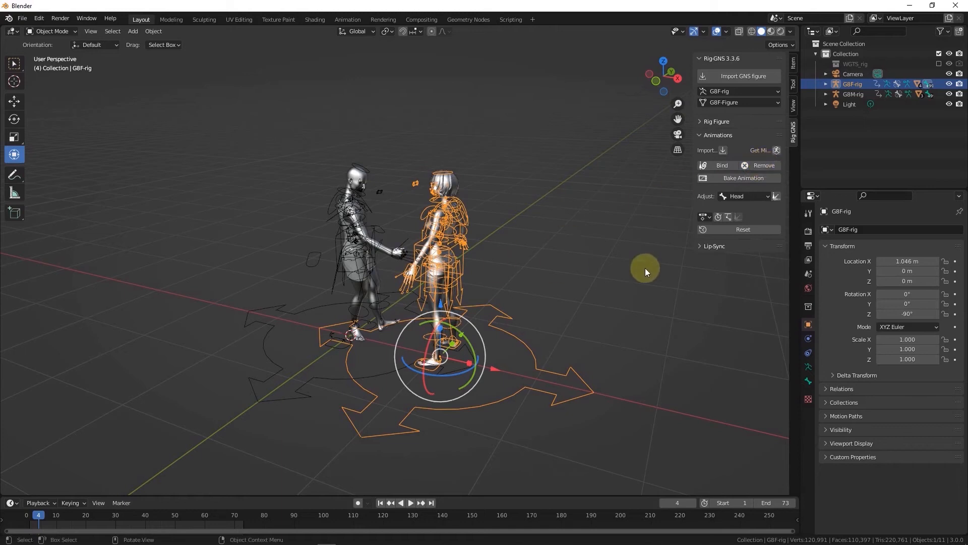
Step: Bake the male G8M-rig's animation with Rig-GNS and rename the baked action Drunk walk
{"action": "left_click", "coordinate": [338, 240]}
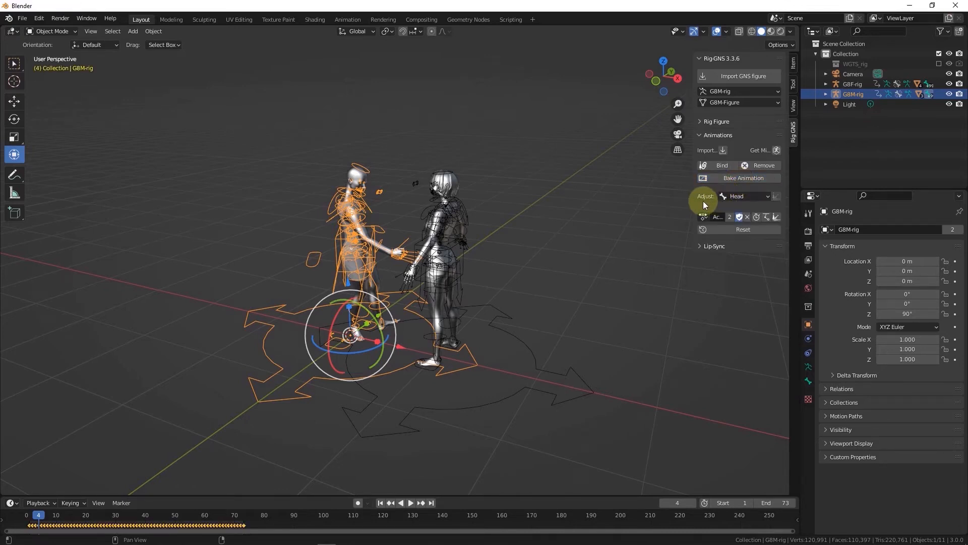
{"action": "left_click_drag", "start_coordinate": [695, 201], "coordinate": [626, 204]}
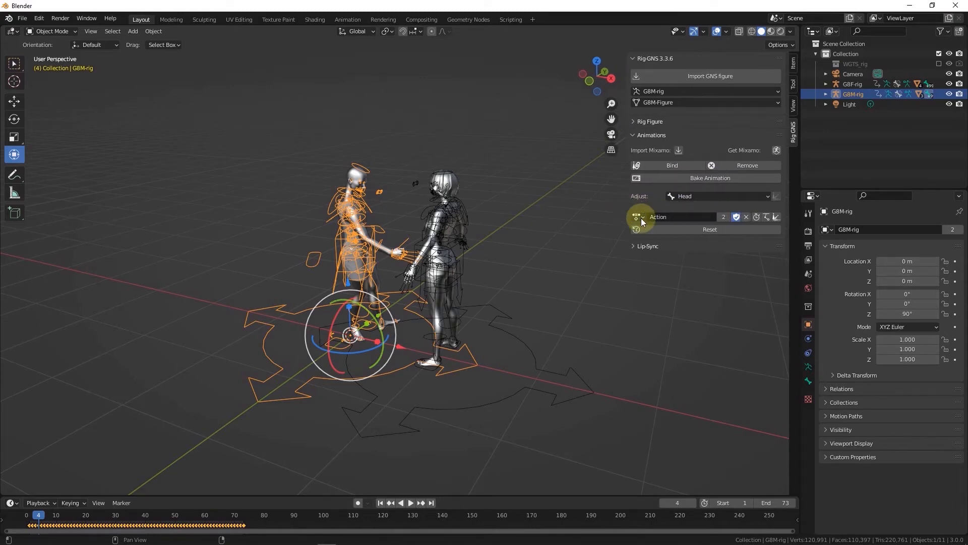
{"action": "left_click", "coordinate": [668, 216]}
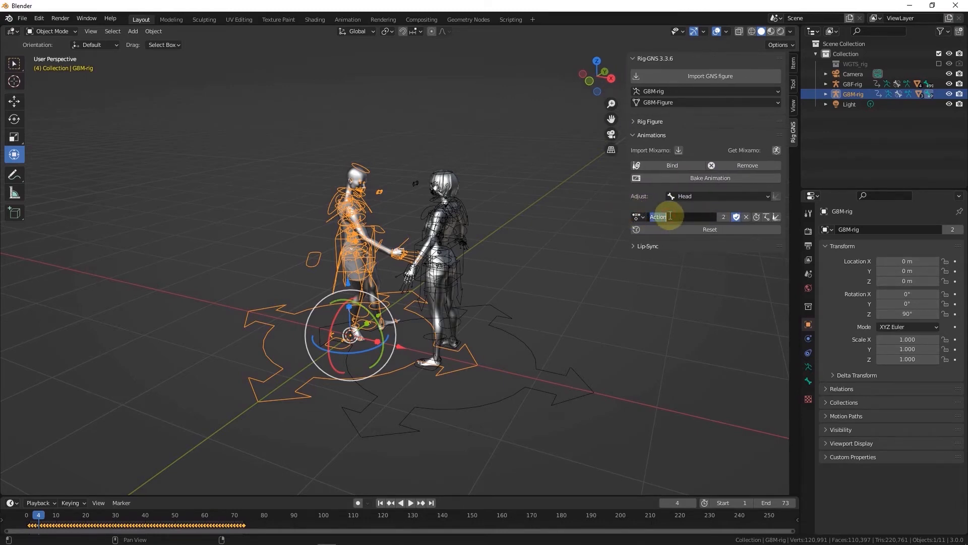
{"action": "type", "text": "Drunk walk"}
{"action": "key", "text": "Return"}
Step: Reimport Texting And Walking.fbx as a Mixamo figure, bind its armature to the G8F-rig, and preview the result
{"action": "left_click", "coordinate": [679, 149]}
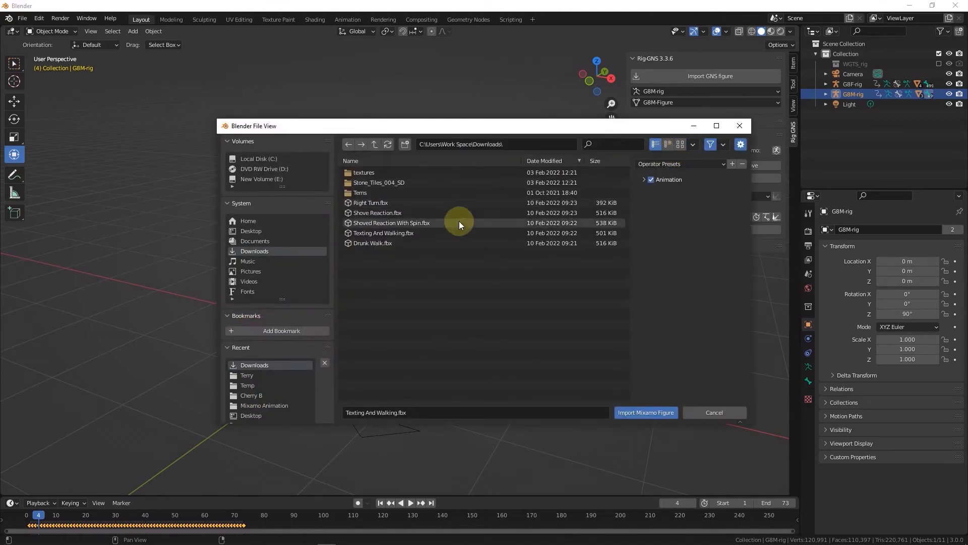
{"action": "left_click", "coordinate": [439, 233]}
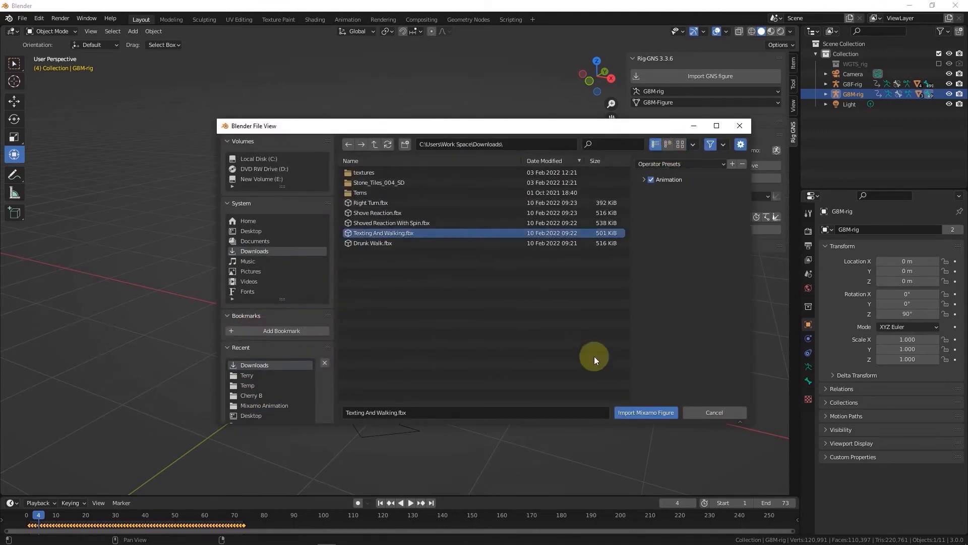
{"action": "left_click", "coordinate": [624, 412]}
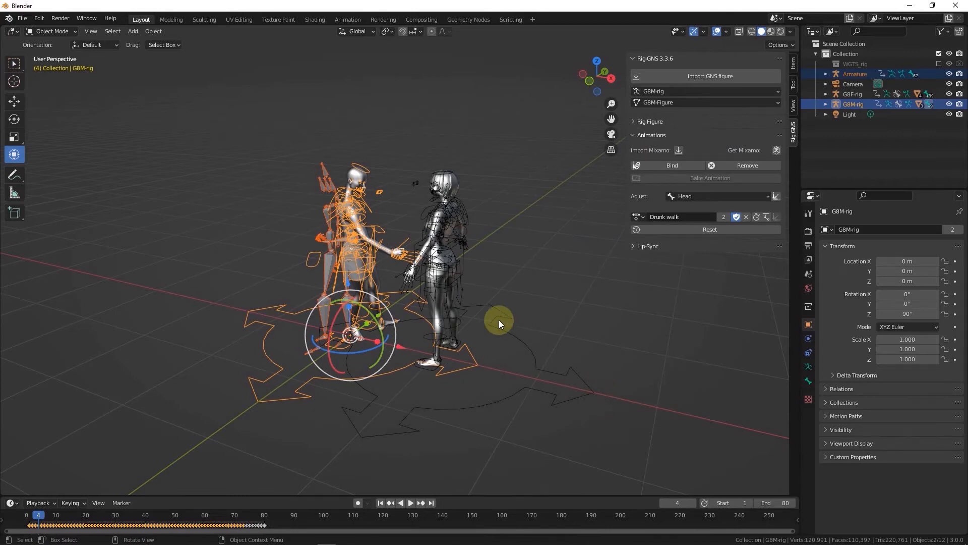
{"action": "left_click", "coordinate": [456, 247]}
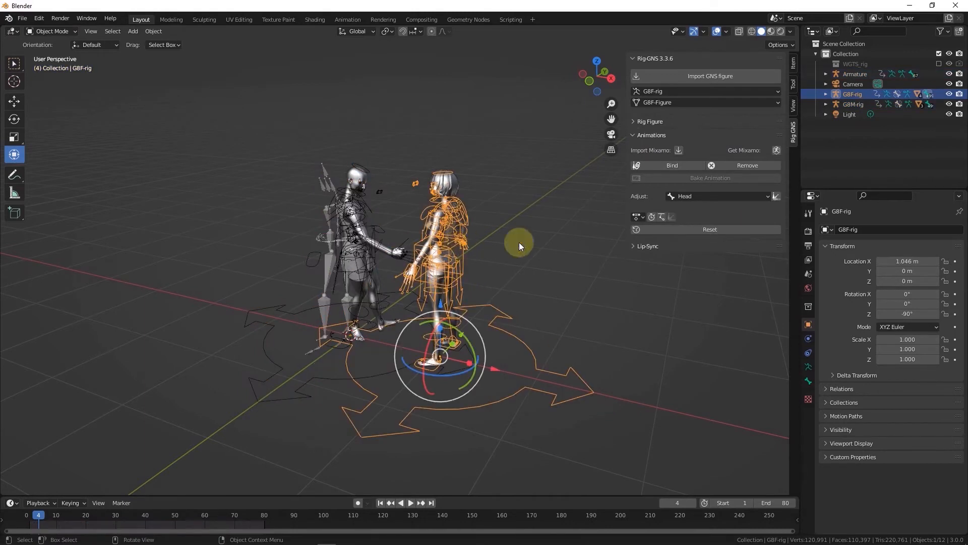
{"action": "left_click", "coordinate": [672, 167]}
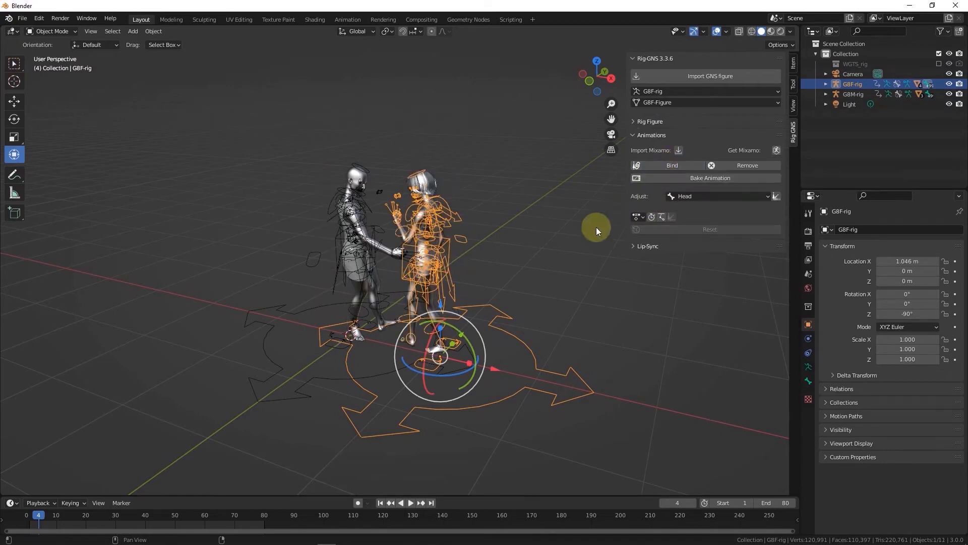
{"action": "key", "text": "space"}
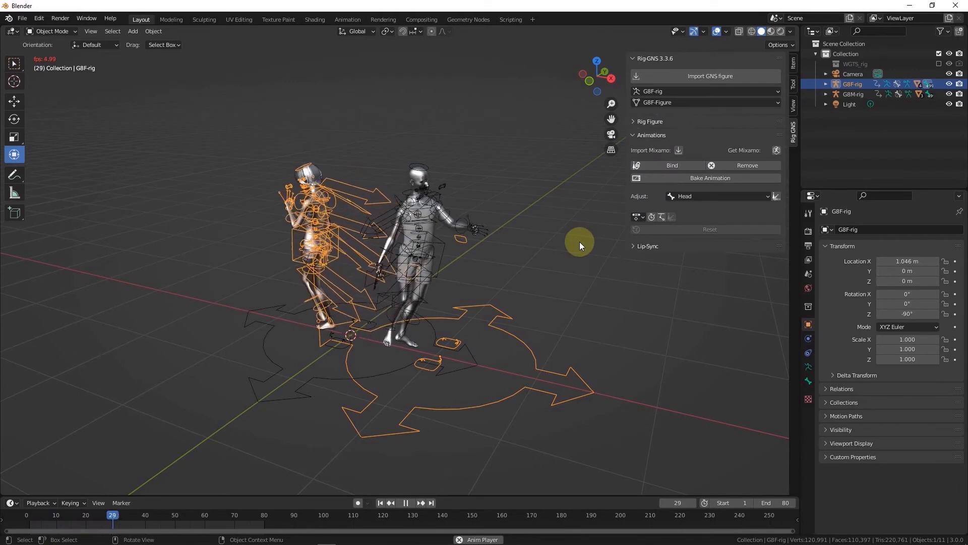
{"action": "key", "text": "space"}
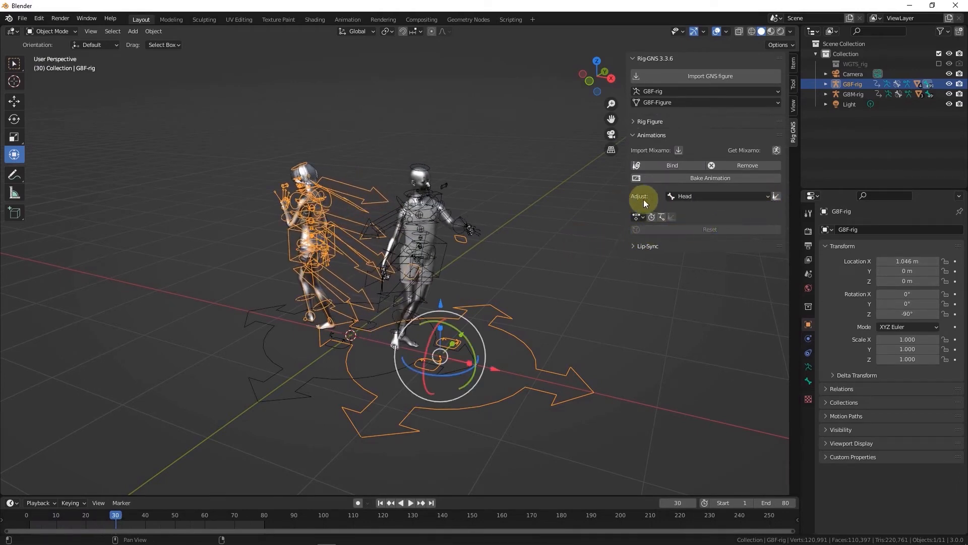
Step: Adjust the G8F-rig's Head in Rig-GNS by one increment to tilt the female figure's head forward
{"action": "left_click", "coordinate": [714, 197]}
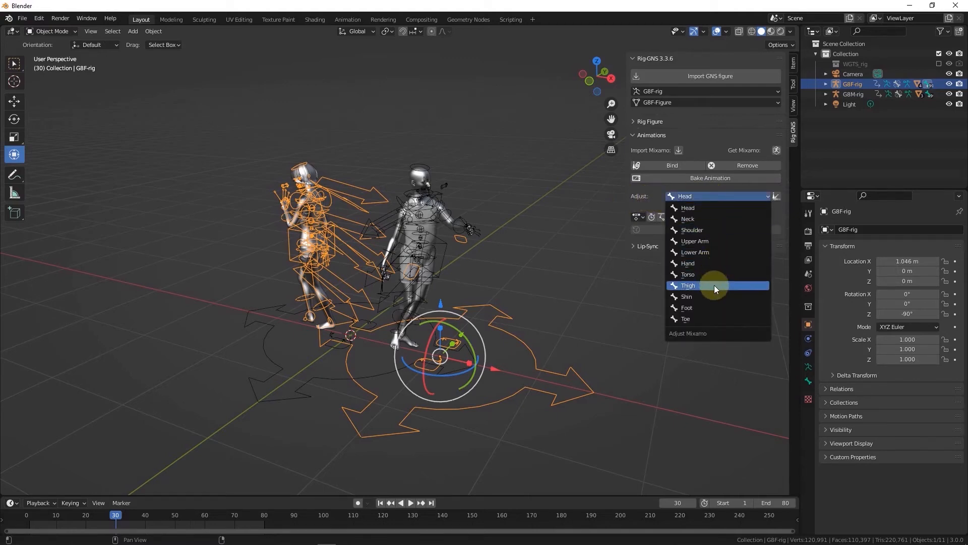
{"action": "left_click", "coordinate": [710, 209]}
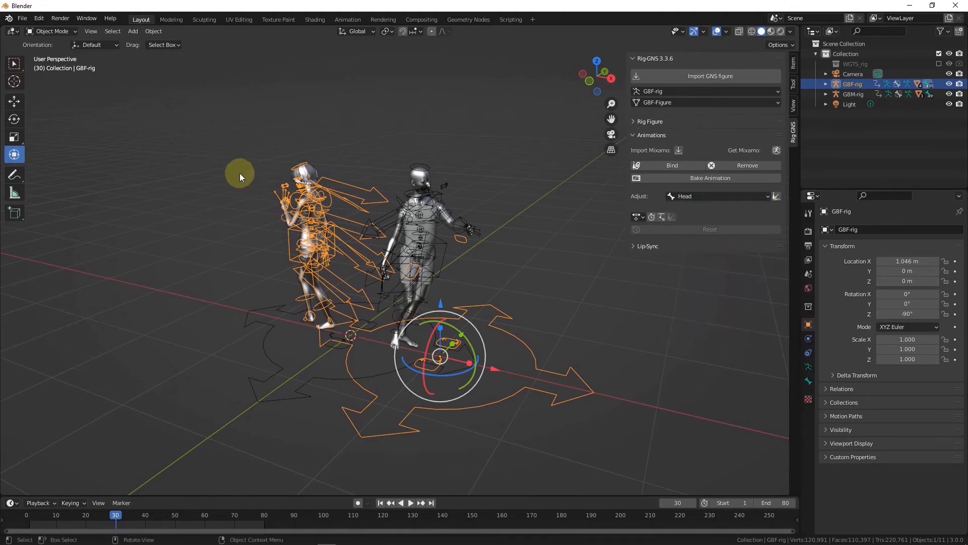
{"action": "scroll", "coordinate": [240, 174], "scroll_direction": "up", "scroll_amount": 3}
{"action": "scroll", "coordinate": [362, 195], "scroll_direction": "up", "scroll_amount": 9}
{"action": "middle_click_drag", "start_coordinate": [399, 192], "coordinate": [456, 198]}
{"action": "scroll", "coordinate": [458, 198], "scroll_direction": "down", "scroll_amount": 5}
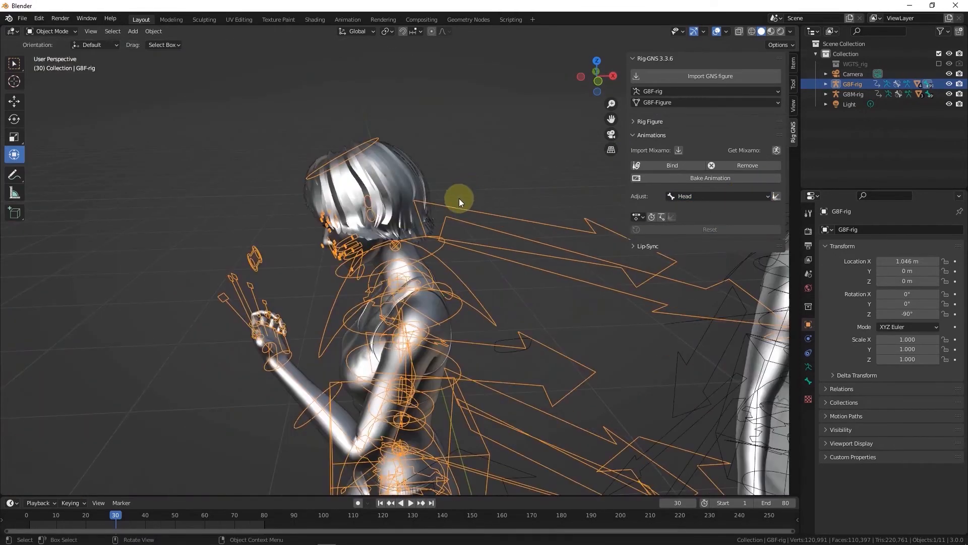
{"action": "left_click", "coordinate": [776, 196]}
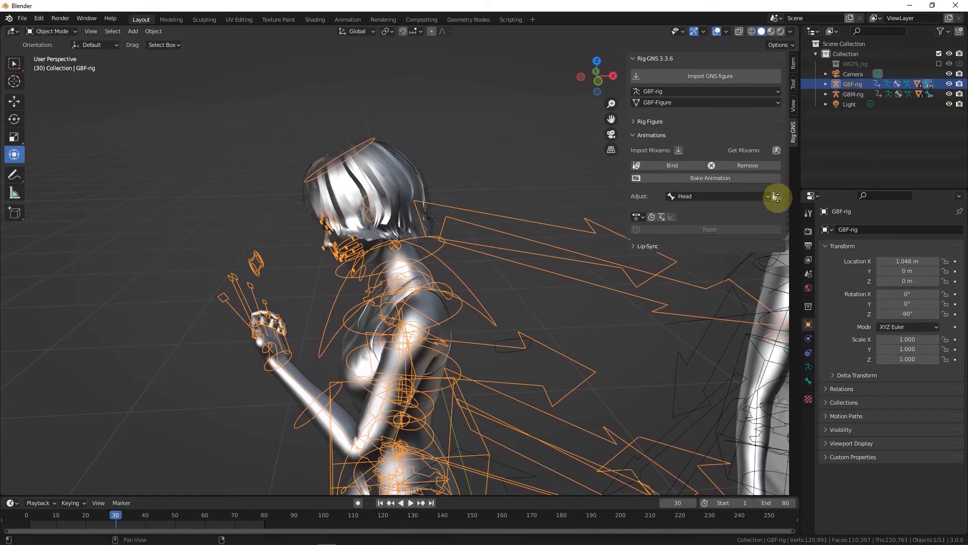
Step: Set the Rig-GNS adjustment to Neck and bend the G8F-rig's neck forward by two increments
{"action": "left_click", "coordinate": [753, 197]}
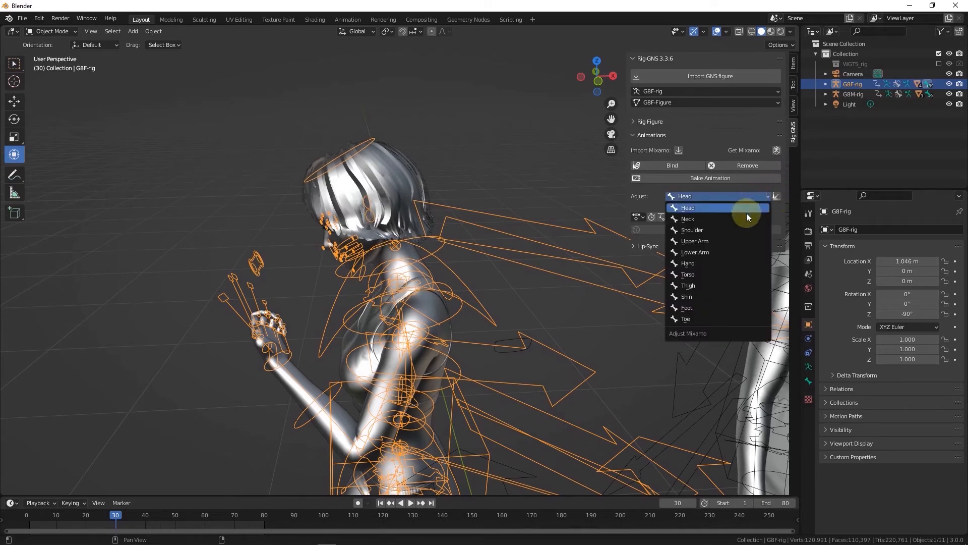
{"action": "left_click", "coordinate": [748, 216]}
{"action": "left_click", "coordinate": [776, 195]}
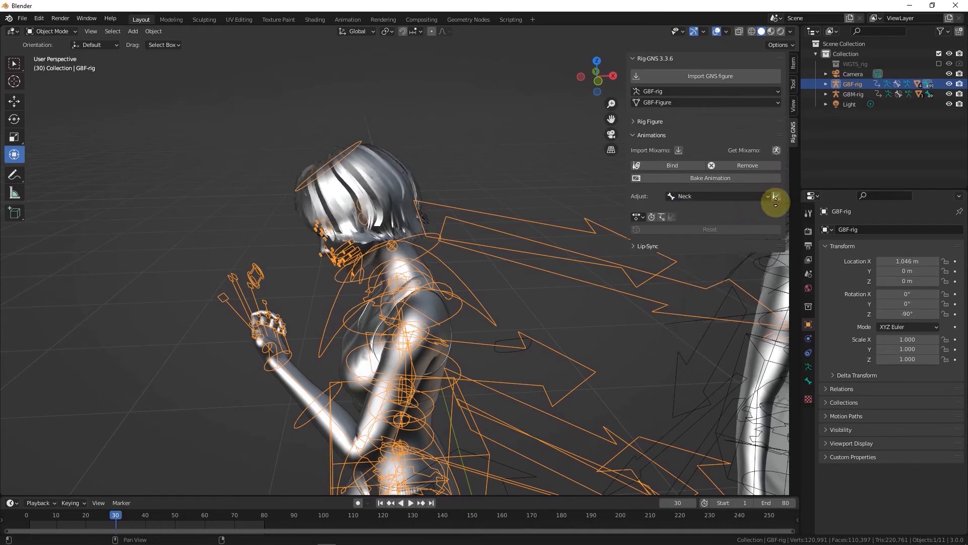
{"action": "left_click", "coordinate": [776, 202]}
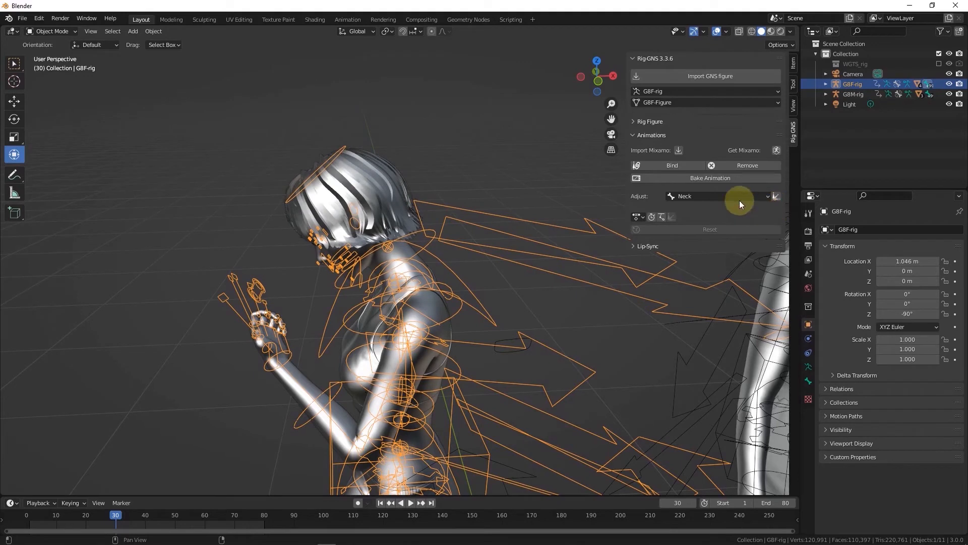
Step: Set the Rig-GNS adjustment to Shoulder and adjust the female G8F-rig's shoulders
{"action": "left_click", "coordinate": [739, 198]}
{"action": "left_click", "coordinate": [735, 229]}
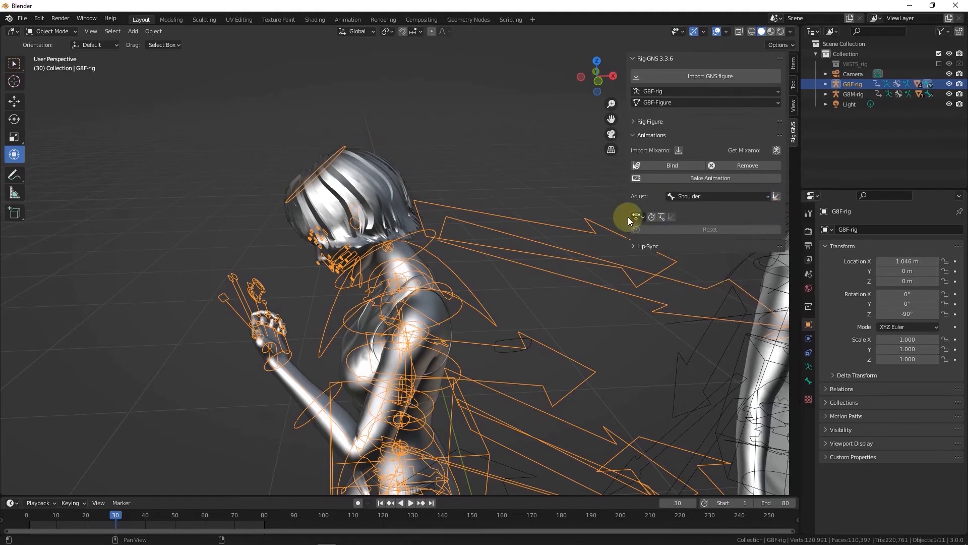
{"action": "middle_click_drag", "start_coordinate": [400, 216], "coordinate": [538, 309]}
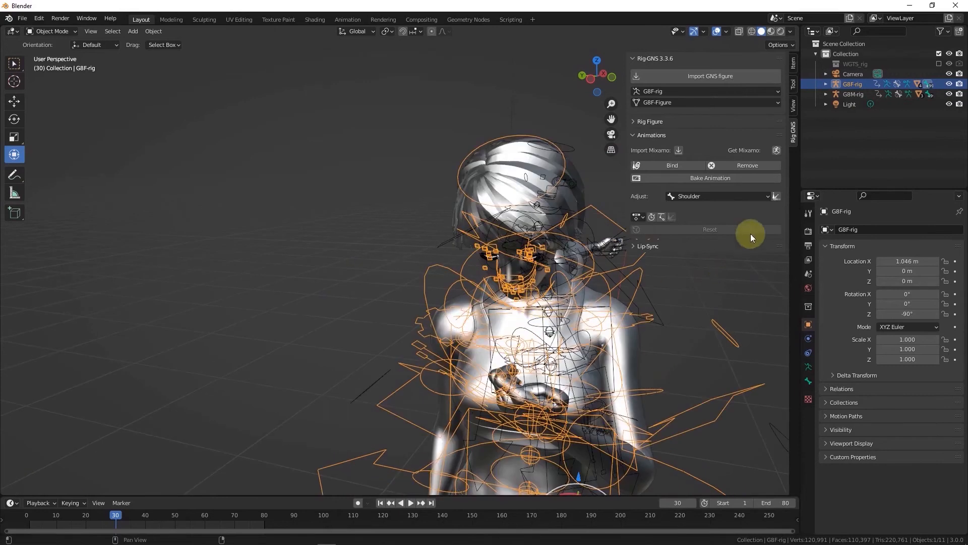
{"action": "left_click", "coordinate": [776, 196]}
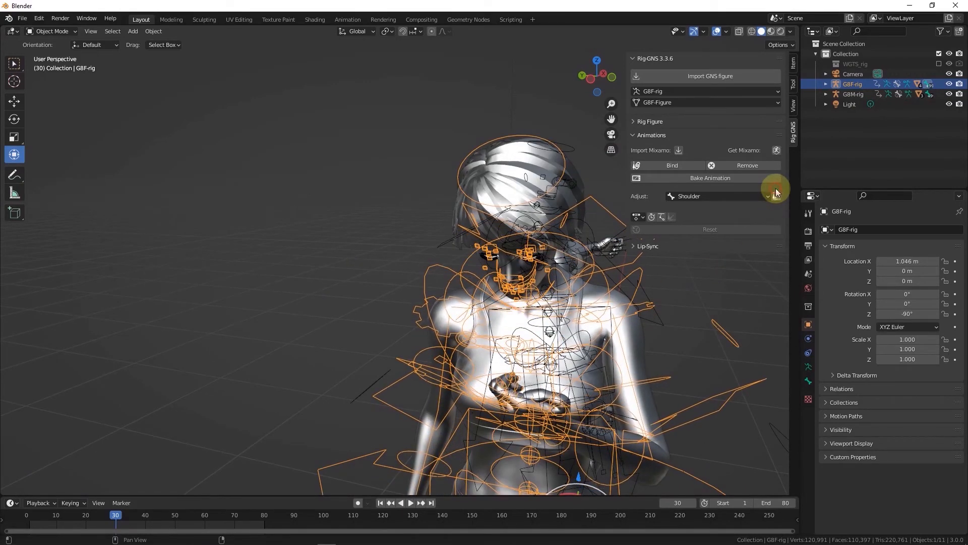
{"action": "scroll", "coordinate": [336, 214], "scroll_direction": "down", "scroll_amount": 2}
{"action": "middle_click_drag", "start_coordinate": [469, 250], "coordinate": [650, 226]}
{"action": "left_click", "coordinate": [755, 196]}
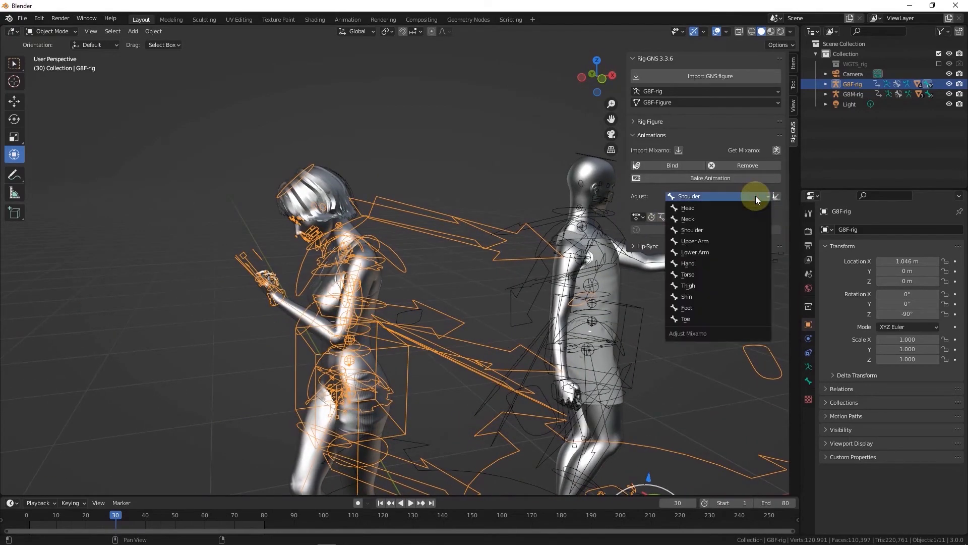
{"action": "left_click", "coordinate": [756, 196]}
Step: Bake the G8F-rig's animation with Rig-GNS and rename the baked action Talk Texting
{"action": "scroll", "coordinate": [362, 235], "scroll_direction": "down", "scroll_amount": 2}
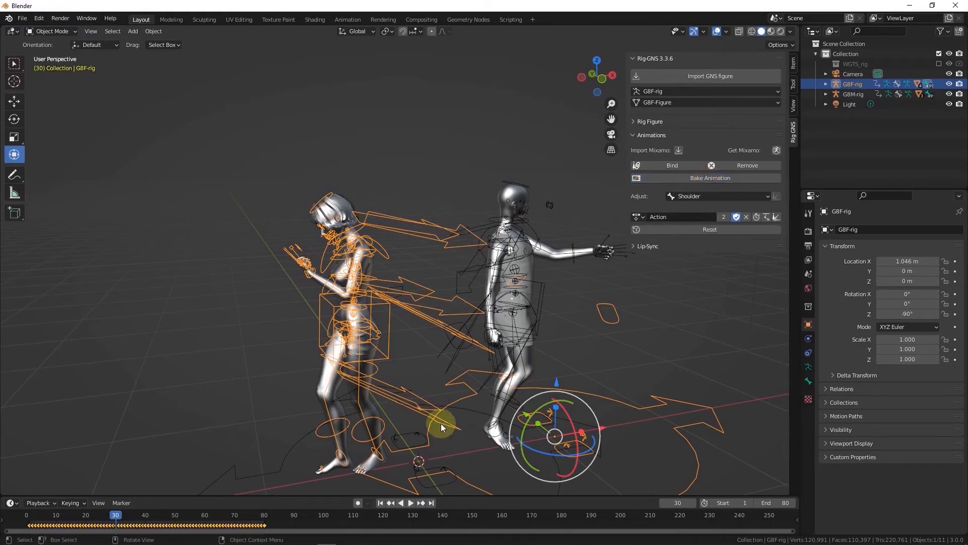
{"action": "left_click_drag", "start_coordinate": [335, 496], "coordinate": [318, 483]}
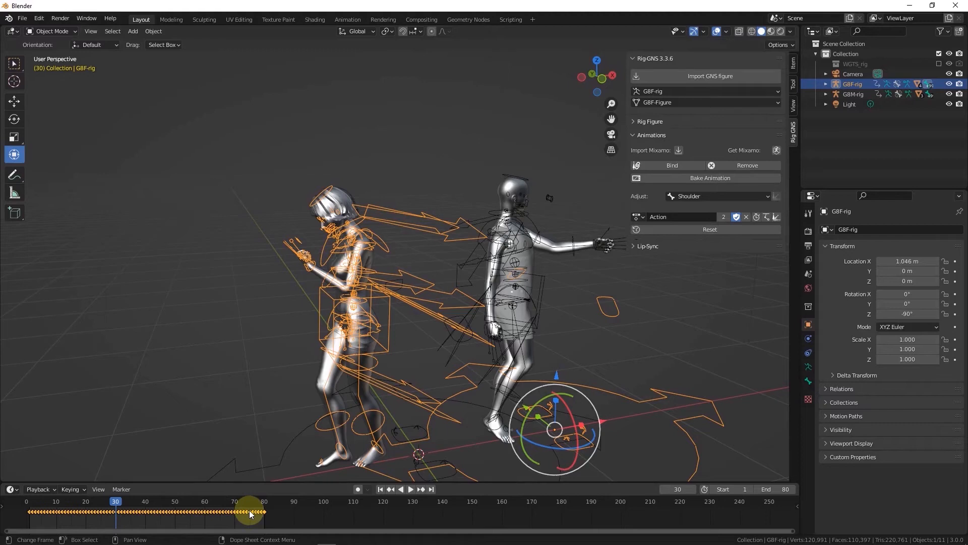
{"action": "left_click", "coordinate": [661, 217]}
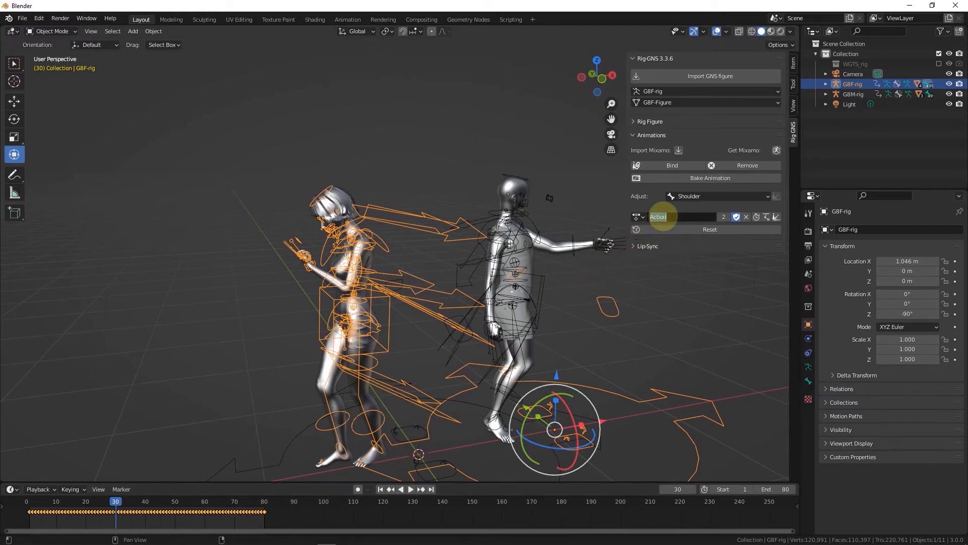
{"action": "type", "text": "Talk Texting"}
{"action": "key", "text": "Return"}
Step: Import Shoved Reaction With Spin.fbx as a Mixamo figure and bind its armature to the G8M-rig
{"action": "left_click", "coordinate": [678, 150]}
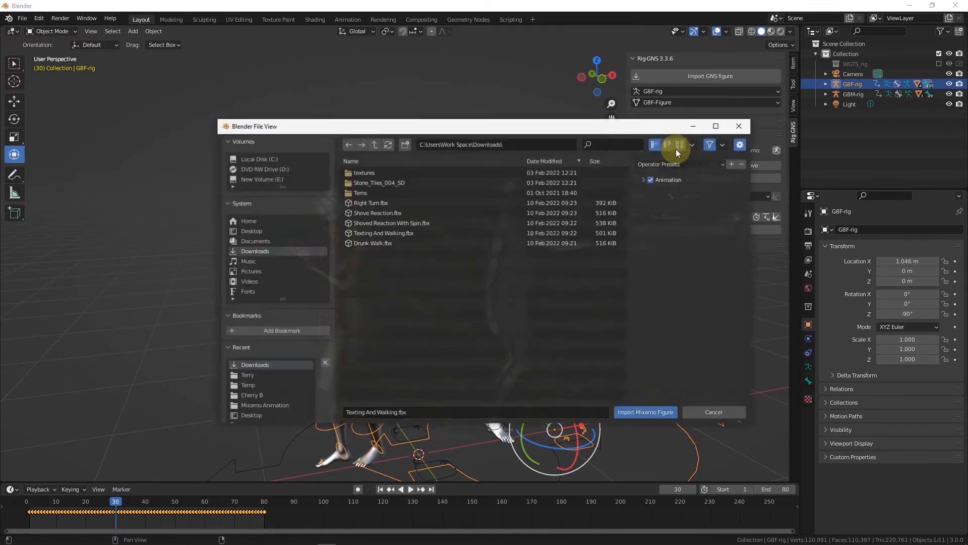
{"action": "double_click", "coordinate": [447, 222]}
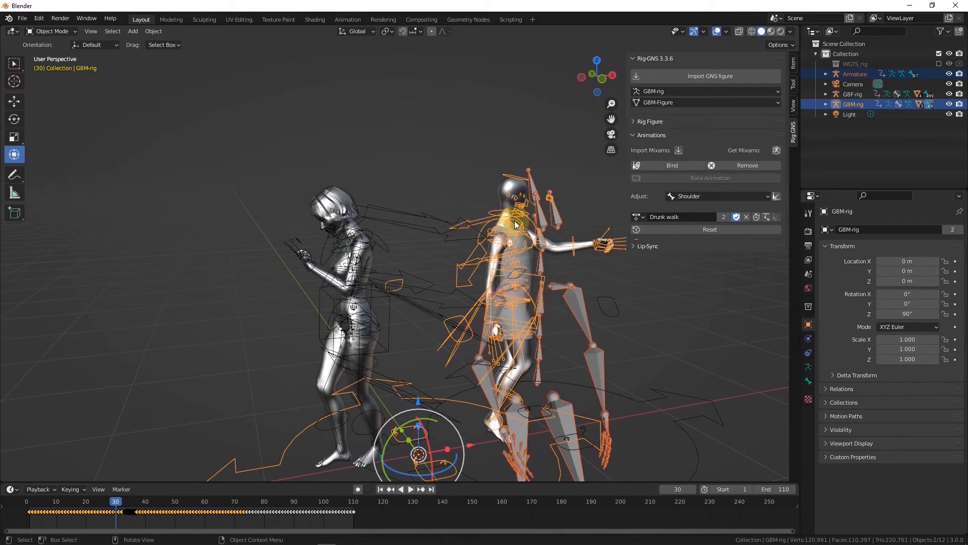
{"action": "left_click", "coordinate": [662, 165]}
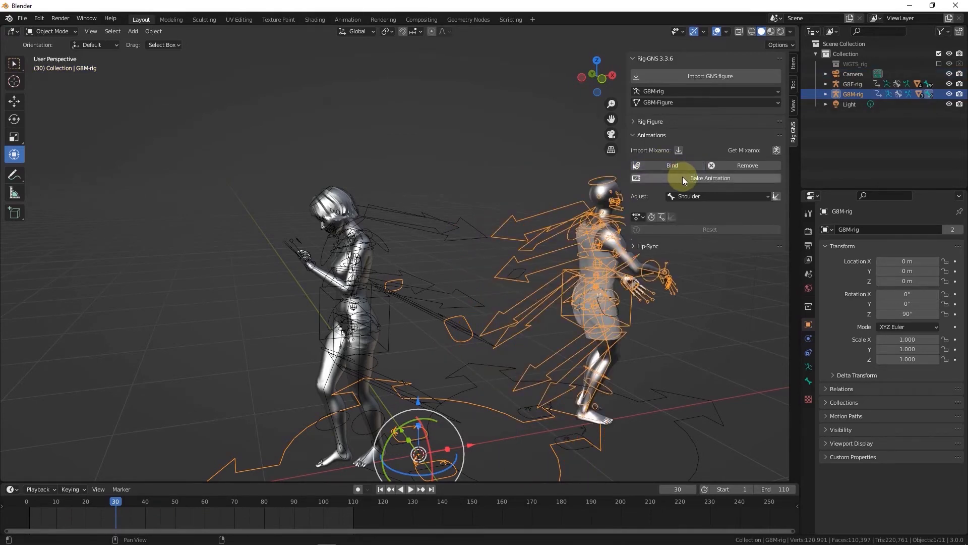
Step: Bake the G8M-rig's shove reaction animation and rename the baked action Shoved spin
{"action": "left_click", "coordinate": [683, 178]}
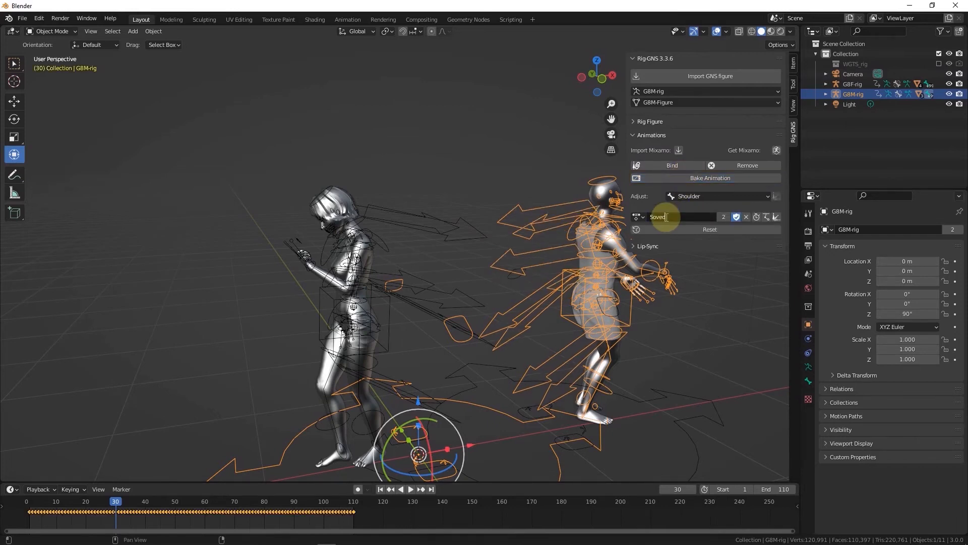
{"action": "type", "text": "spin"}
{"action": "type", "text": "h"}
{"action": "key", "text": "Return"}
Step: Import Right Turn.fbx as a Mixamo figure and bind its armature to the G8M-rig
{"action": "left_click", "coordinate": [636, 58]}
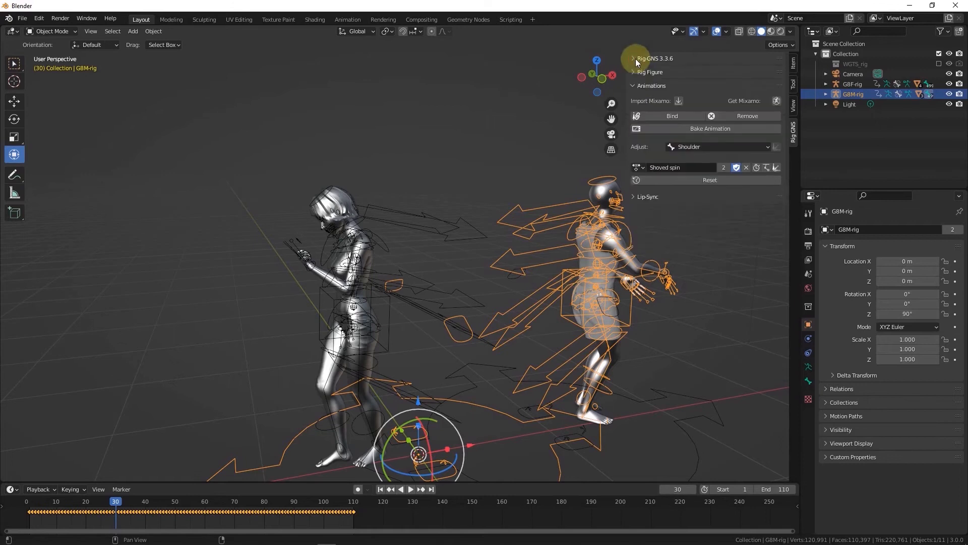
{"action": "left_click", "coordinate": [674, 101]}
{"action": "left_click", "coordinate": [434, 204]}
{"action": "left_click", "coordinate": [622, 406]}
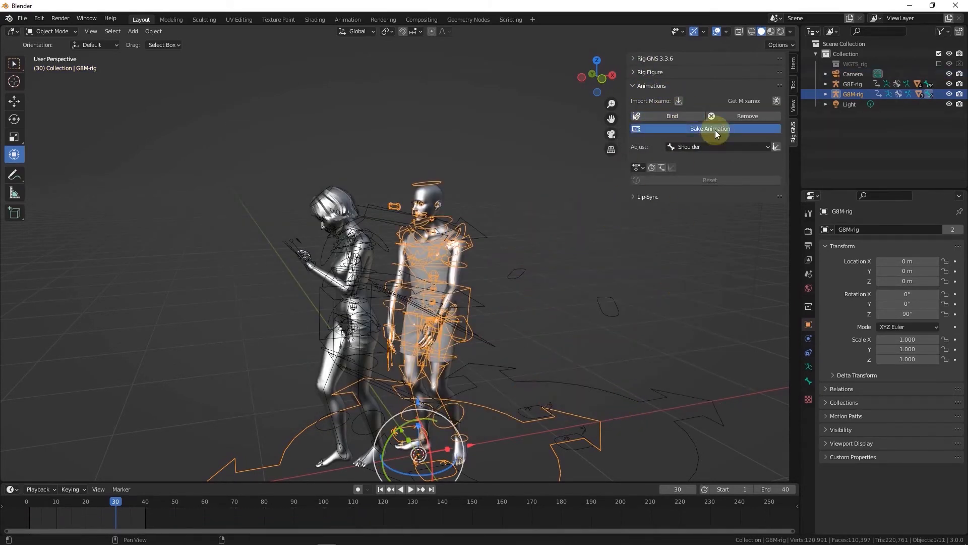
Step: Bake the G8M-rig's turning animation, rename the baked action Right turn, and check the list of stored actions
{"action": "left_click", "coordinate": [715, 130]}
{"action": "left_click", "coordinate": [676, 166]}
{"action": "type", "text": "Right turn"}
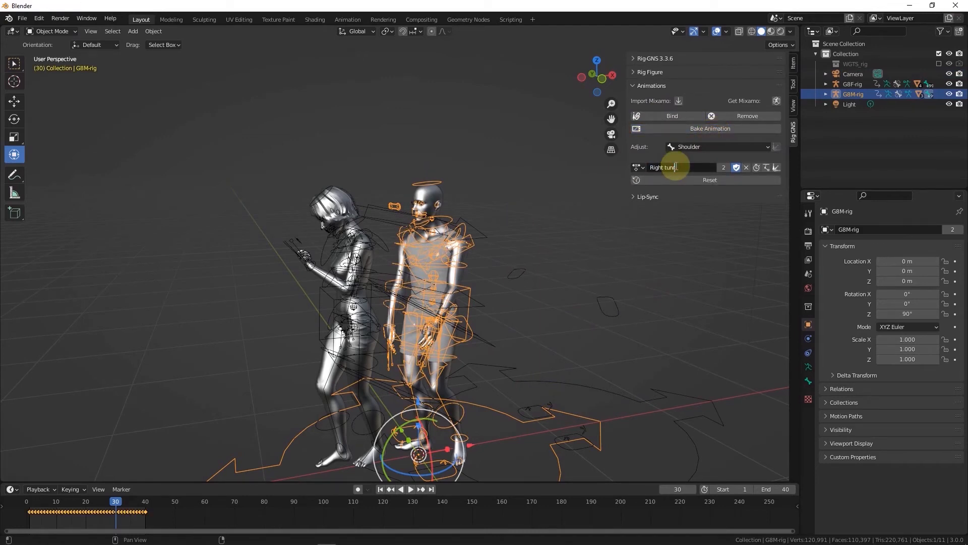
{"action": "key", "text": "Return"}
{"action": "left_click", "coordinate": [638, 167]}
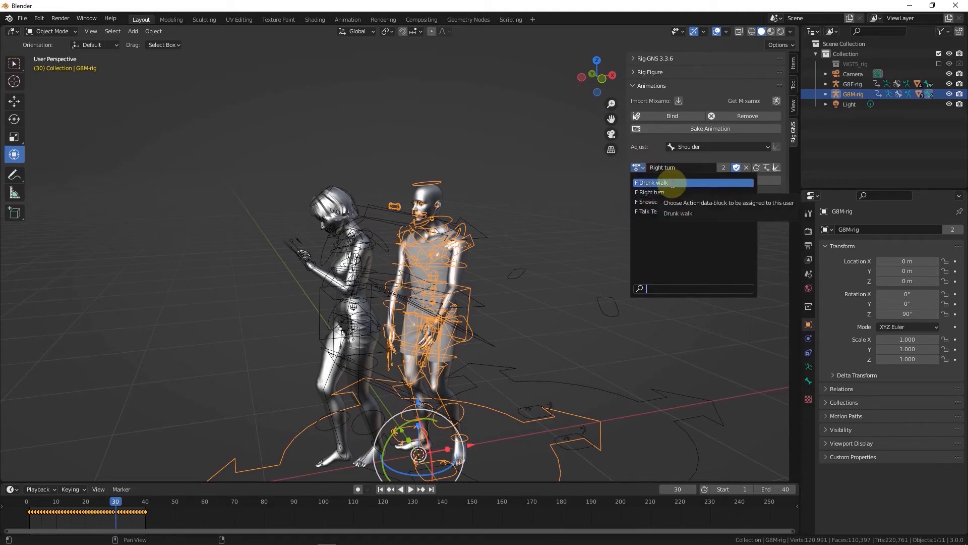
{"action": "left_click", "coordinate": [637, 168]}
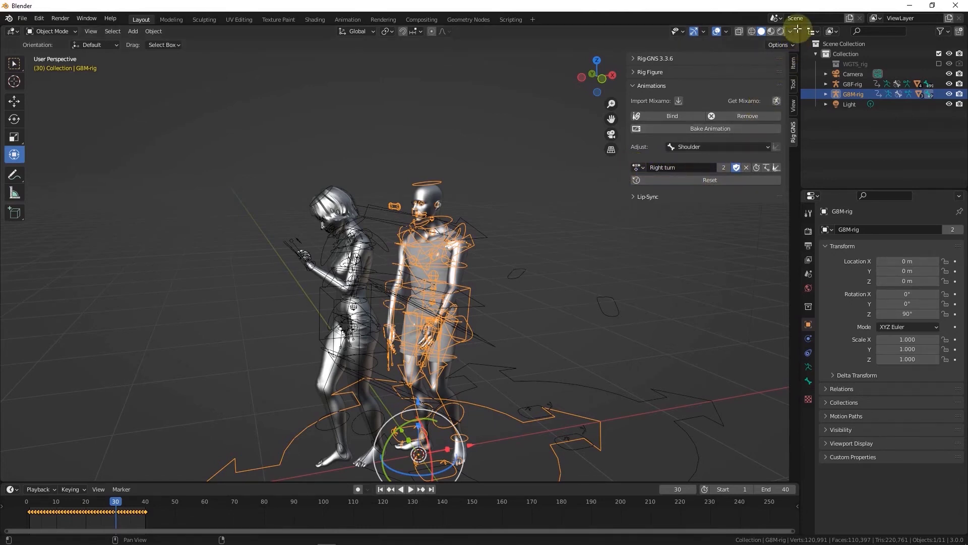
Step: Split the 3D viewport horizontally, change the lower area to the Nonlinear Animation editor, and give the viewport more height
{"action": "left_click_drag", "start_coordinate": [797, 29], "coordinate": [794, 101]}
{"action": "left_click_drag", "start_coordinate": [790, 205], "coordinate": [787, 298]}
{"action": "left_click", "coordinate": [14, 304]}
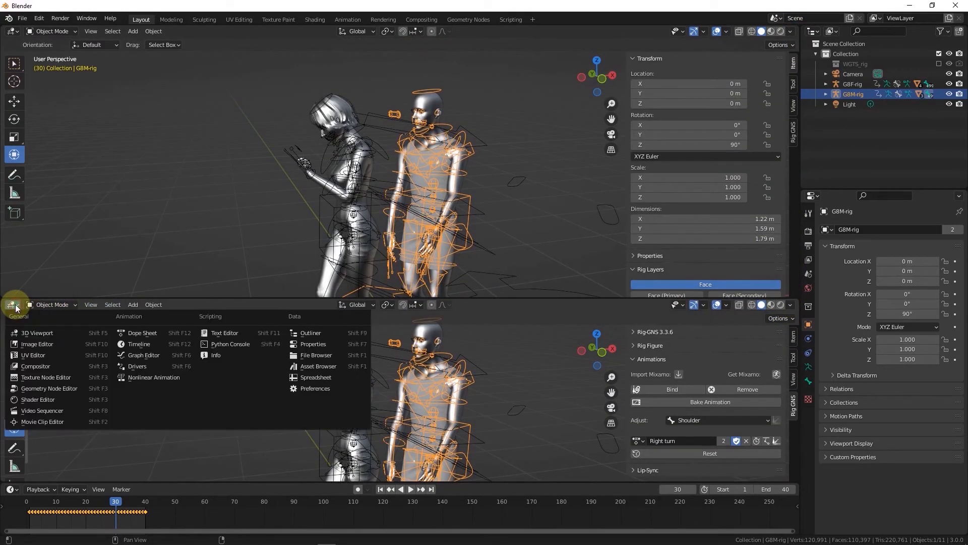
{"action": "left_click", "coordinate": [140, 377]}
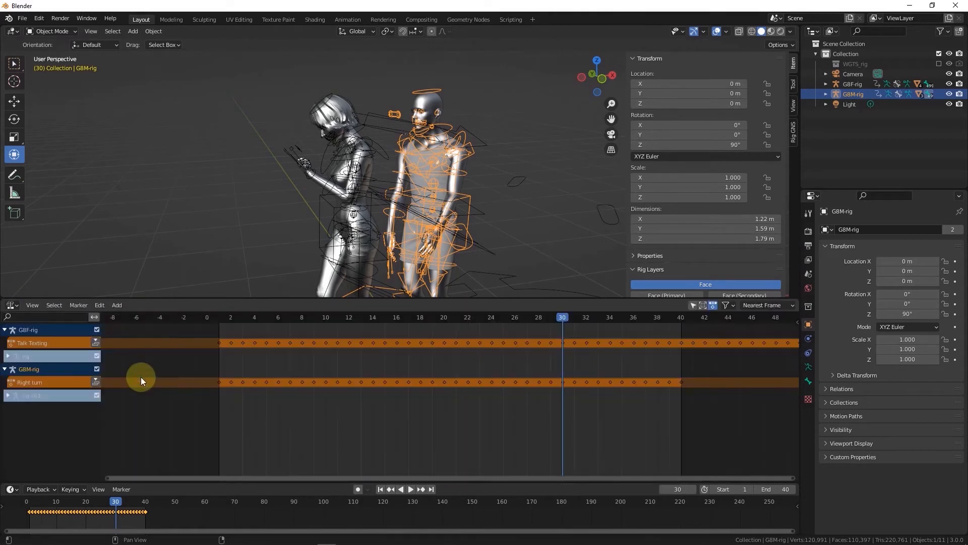
{"action": "left_click_drag", "start_coordinate": [214, 300], "coordinate": [219, 330]}
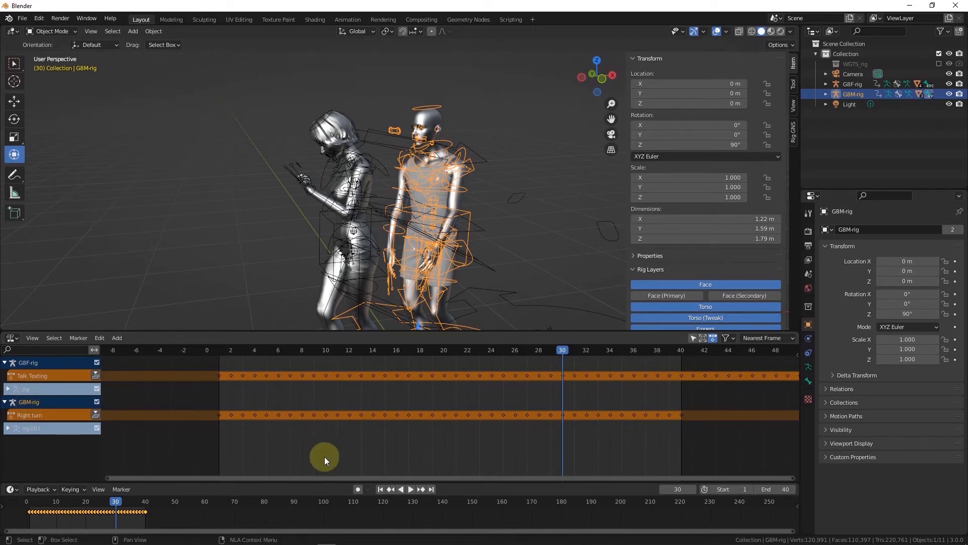
Step: Go to the first frame and hide the G8M-rig's IK layers for both legs and both arms
{"action": "left_click", "coordinate": [380, 489]}
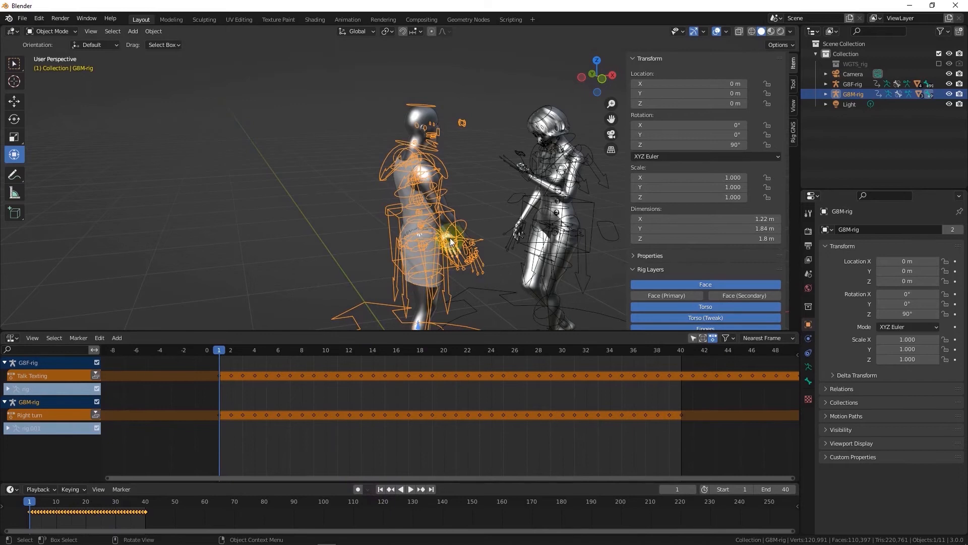
{"action": "left_click", "coordinate": [793, 133]}
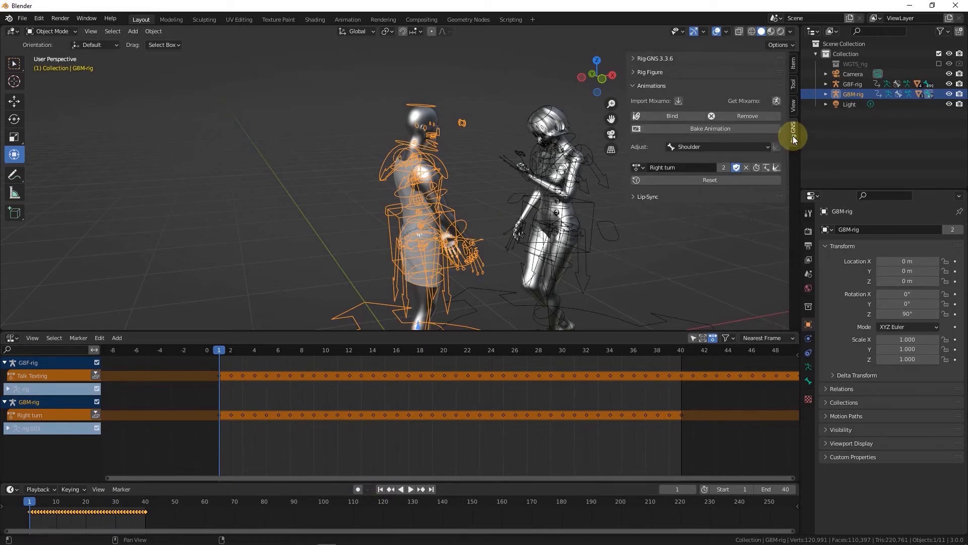
{"action": "left_click", "coordinate": [793, 64]}
{"action": "scroll", "coordinate": [346, 119], "scroll_direction": "down", "scroll_amount": 3}
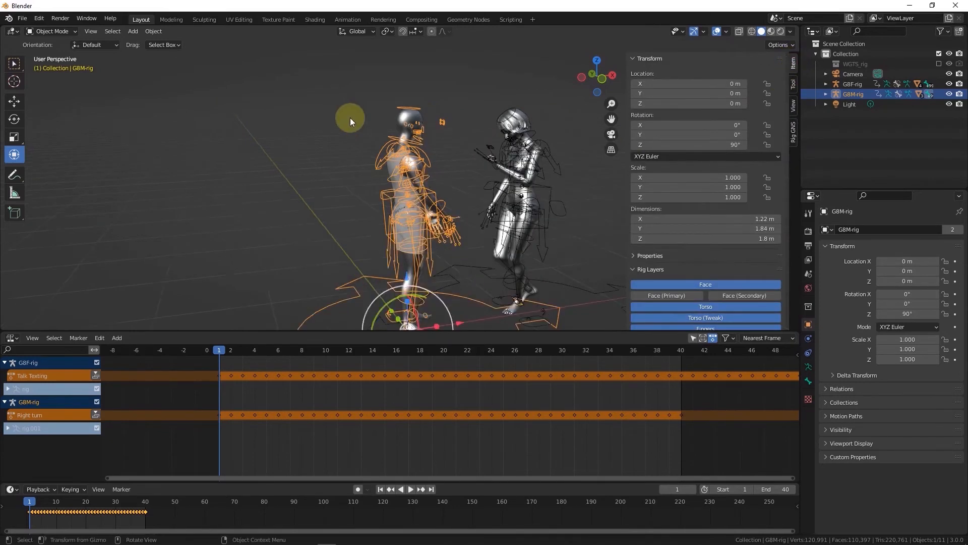
{"action": "scroll", "coordinate": [706, 279], "scroll_direction": "down", "scroll_amount": 2}
{"action": "scroll", "coordinate": [706, 279], "scroll_direction": "down", "scroll_amount": 3}
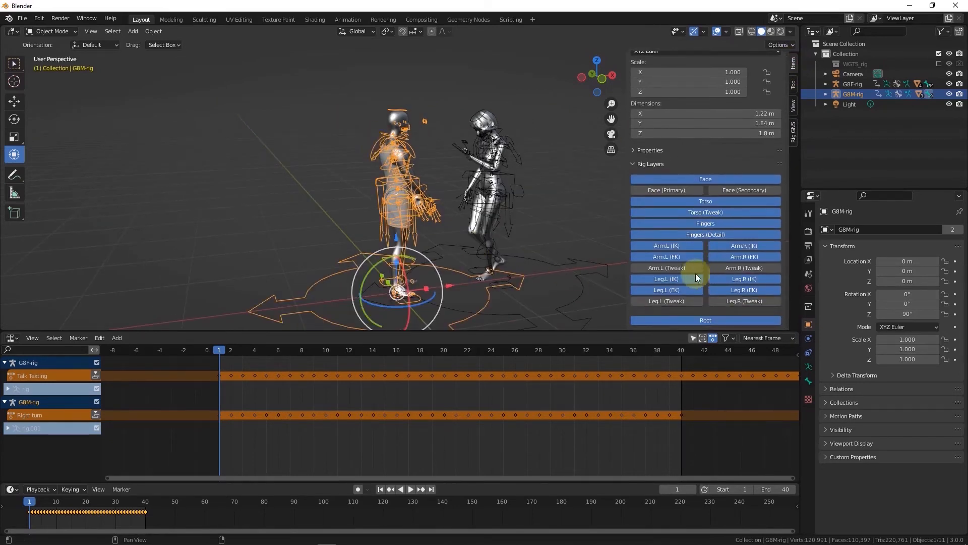
{"action": "left_click", "coordinate": [675, 280]}
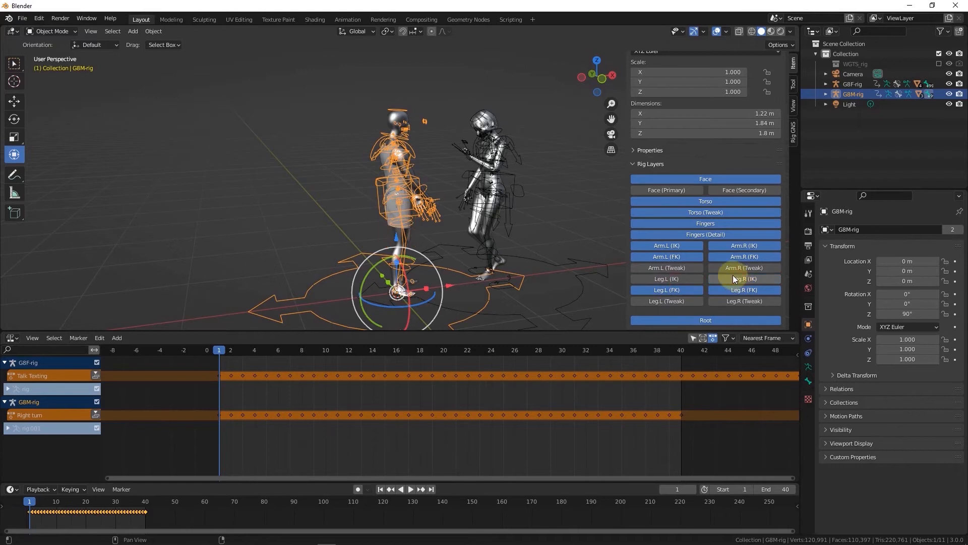
{"action": "left_click", "coordinate": [733, 276]}
{"action": "left_click", "coordinate": [677, 245]}
{"action": "left_click", "coordinate": [739, 245]}
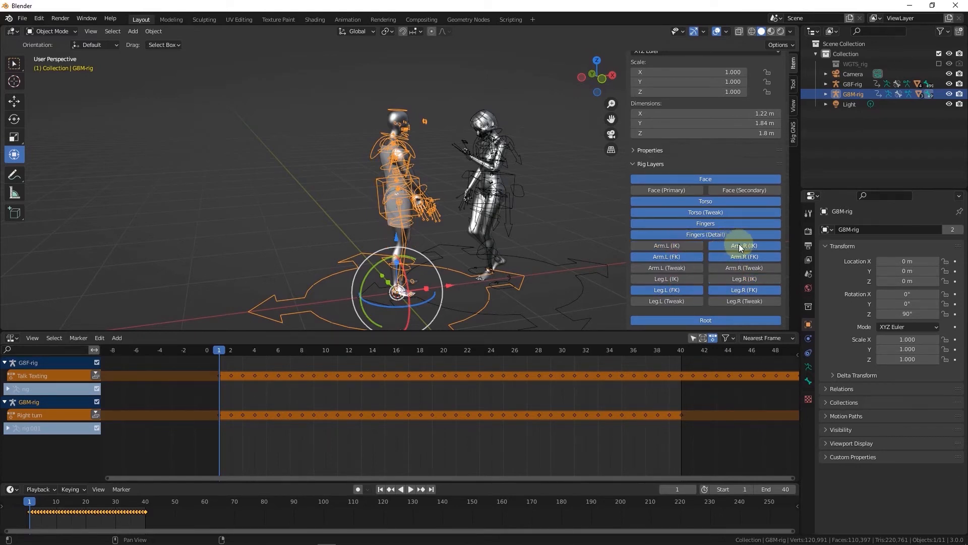
Step: Hide the G8M-rig's Fingers, Torso (Tweak), Torso and Face rig layers
{"action": "left_click", "coordinate": [720, 225]}
{"action": "left_click", "coordinate": [721, 213]}
{"action": "left_click", "coordinate": [720, 202]}
{"action": "left_click", "coordinate": [714, 179]}
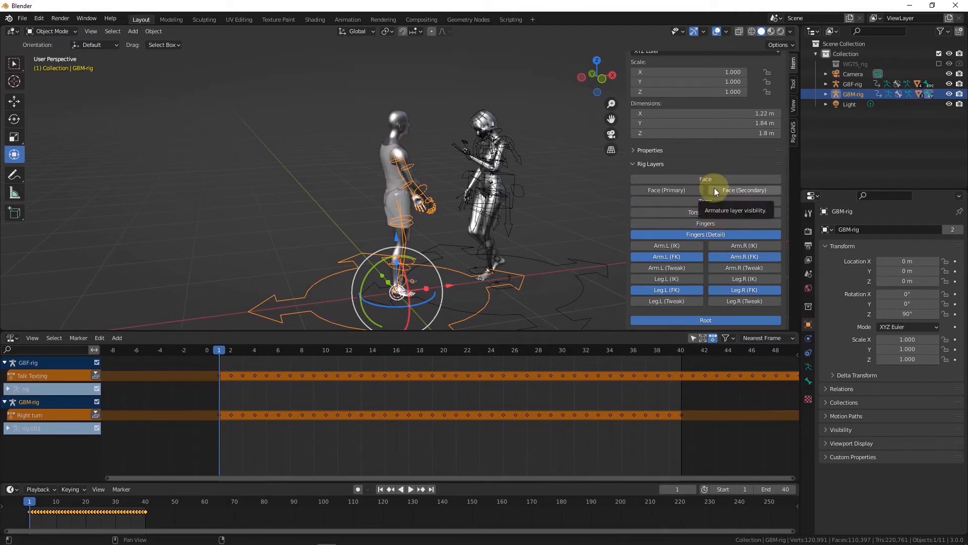
Step: Assign the Drunk walk action to the G8M-rig and preview the animation
{"action": "left_click", "coordinate": [793, 133]}
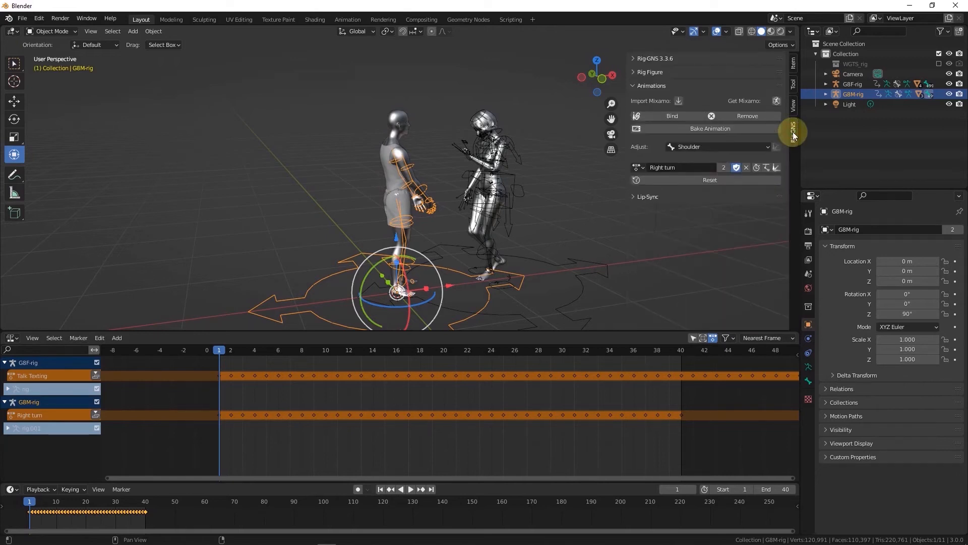
{"action": "left_click", "coordinate": [637, 167]}
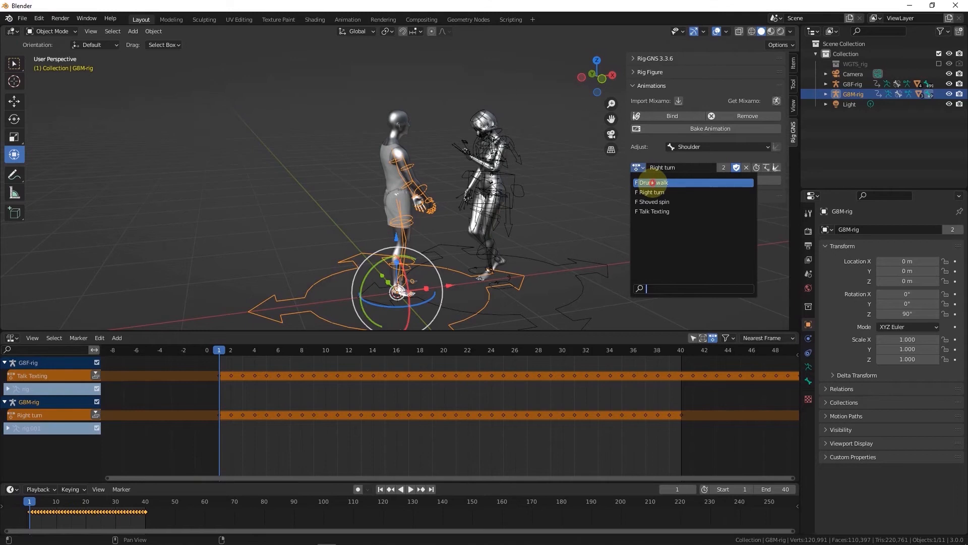
{"action": "left_click", "coordinate": [653, 182]}
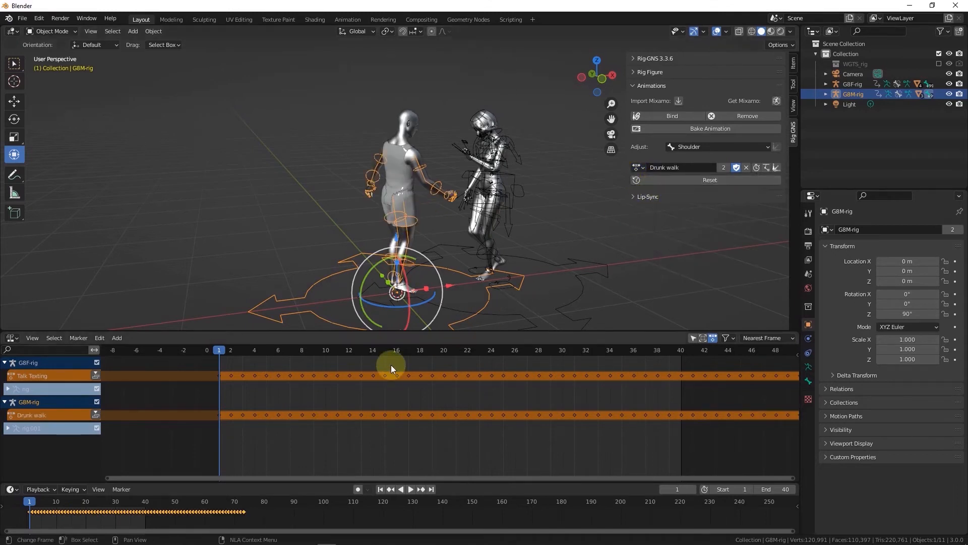
{"action": "key", "text": "space"}
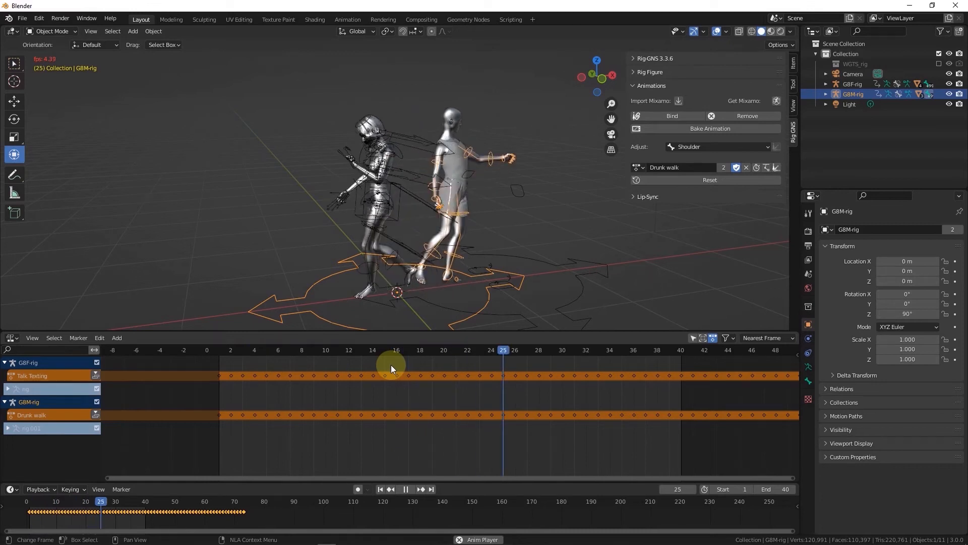
{"action": "key", "text": "space"}
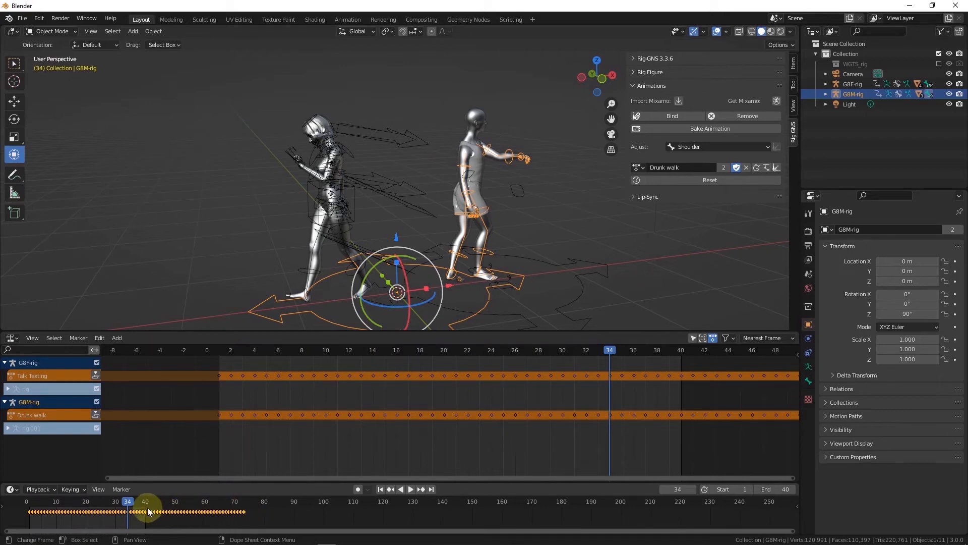
Step: Match the scene's frame range to the Drunk walk action, ending at frame 73, and play the animation
{"action": "scroll", "coordinate": [143, 505], "scroll_direction": "up", "scroll_amount": 3}
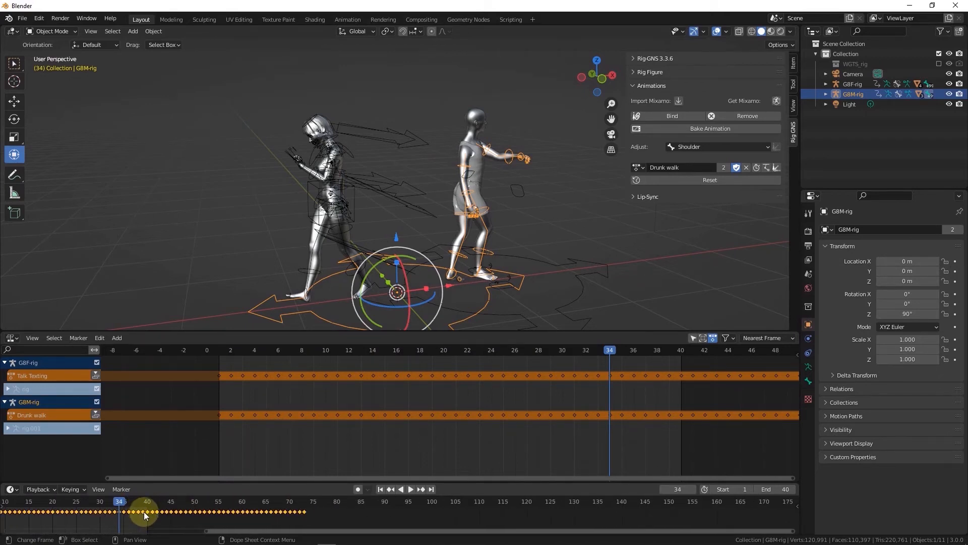
{"action": "scroll", "coordinate": [298, 515], "scroll_direction": "down", "scroll_amount": 2}
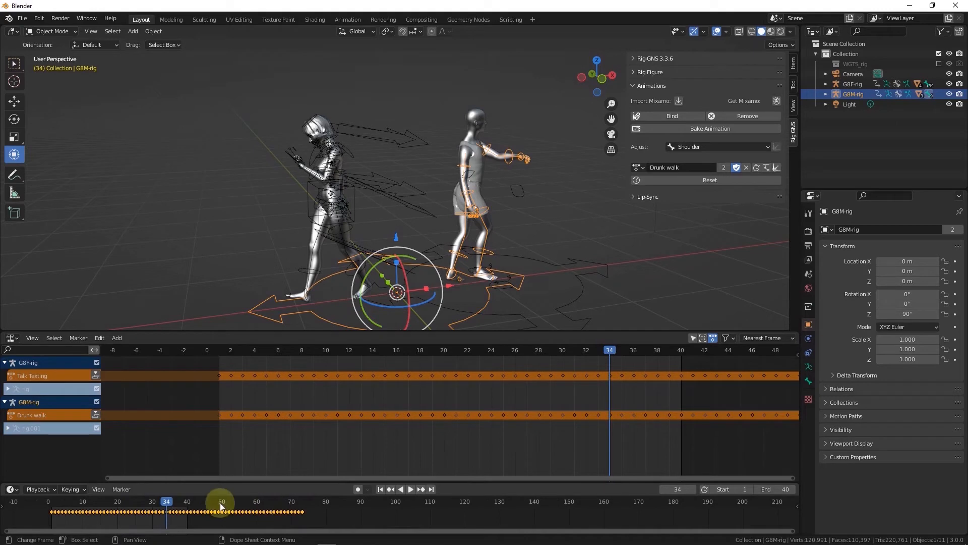
{"action": "left_click", "coordinate": [755, 168]}
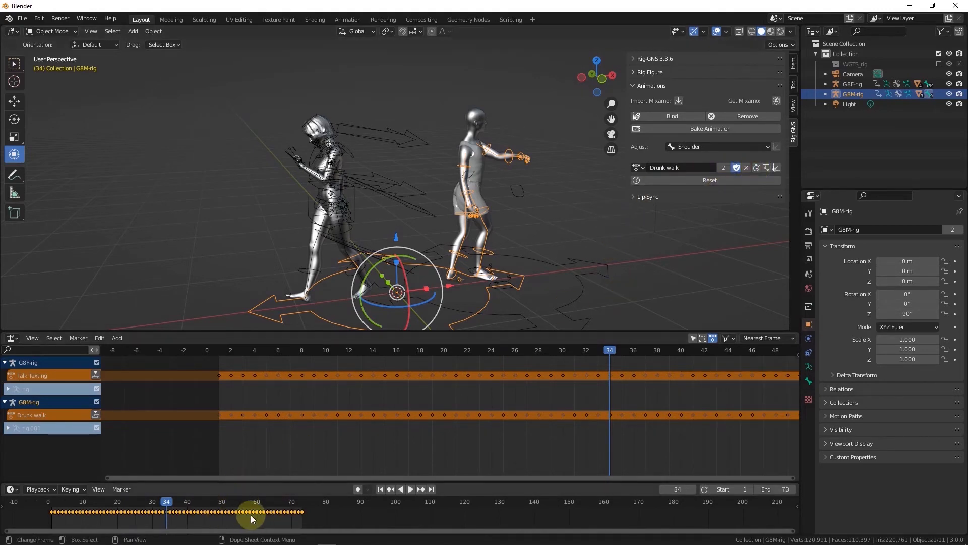
{"action": "key", "text": "space"}
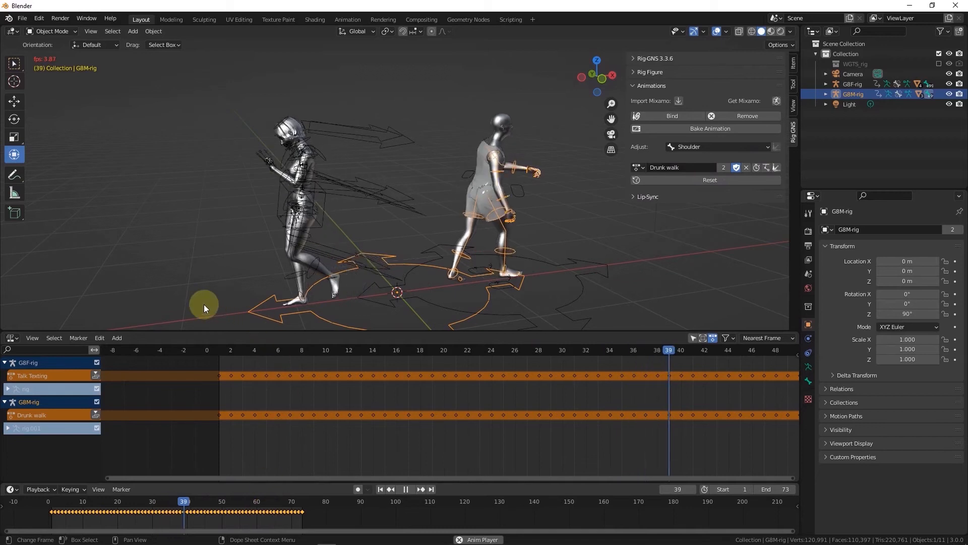
Step: Stop the playback and push the G8M-rig's Drunk walk action down into an NLA strip
{"action": "scroll", "coordinate": [207, 303], "scroll_direction": "down", "scroll_amount": 3}
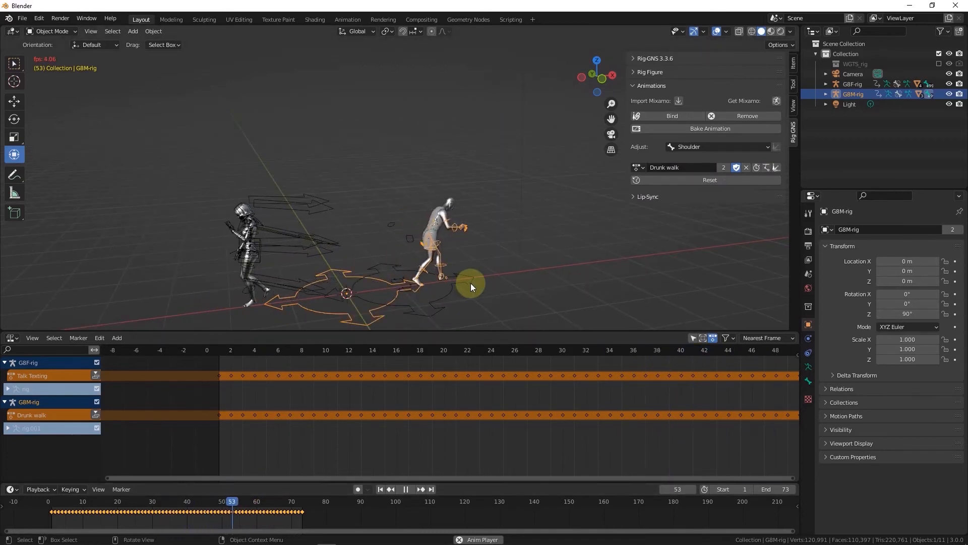
{"action": "key", "text": "space"}
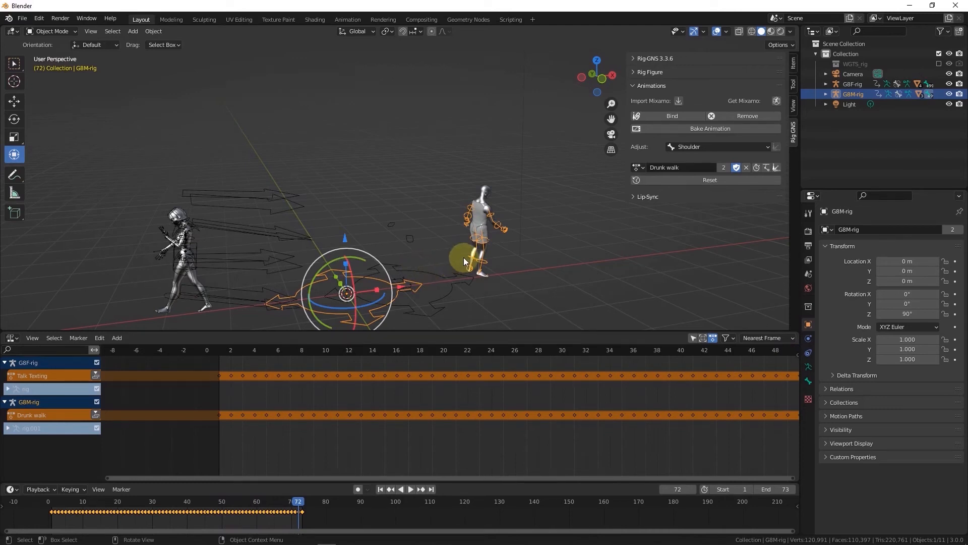
{"action": "middle_click_drag", "start_coordinate": [464, 260], "coordinate": [419, 260]}
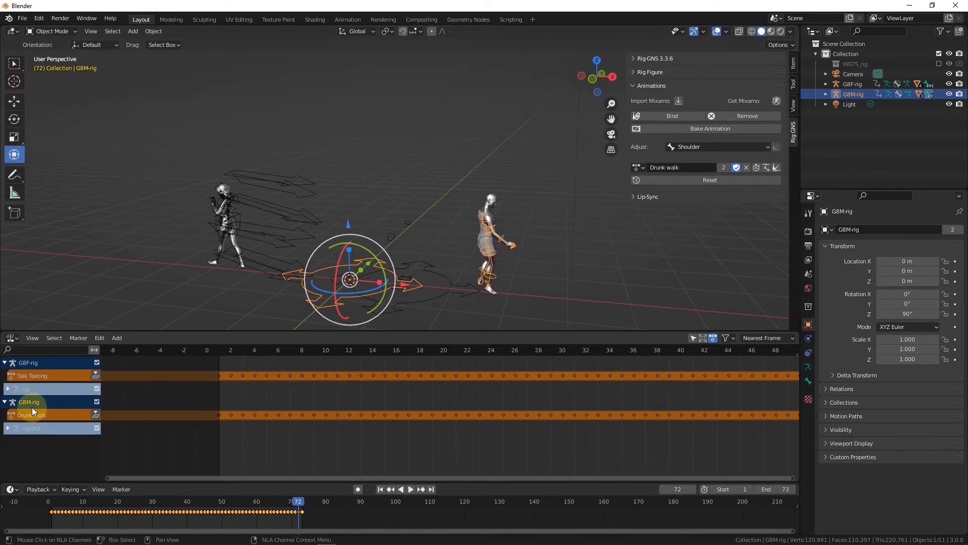
{"action": "left_click", "coordinate": [97, 415]}
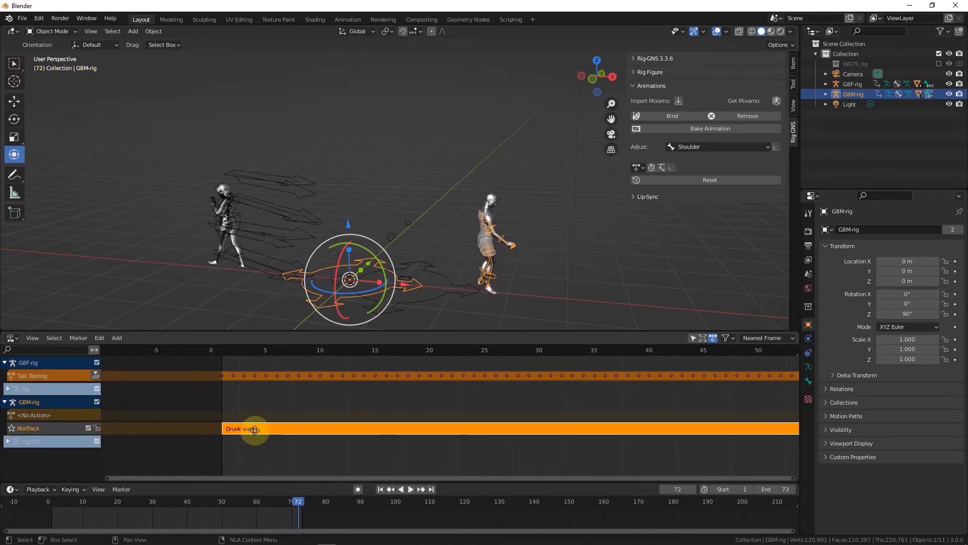
Step: Show the Drunk walk strip's properties with its Action Clip settings expanded
{"action": "key", "text": "Home"}
{"action": "key", "text": "n"}
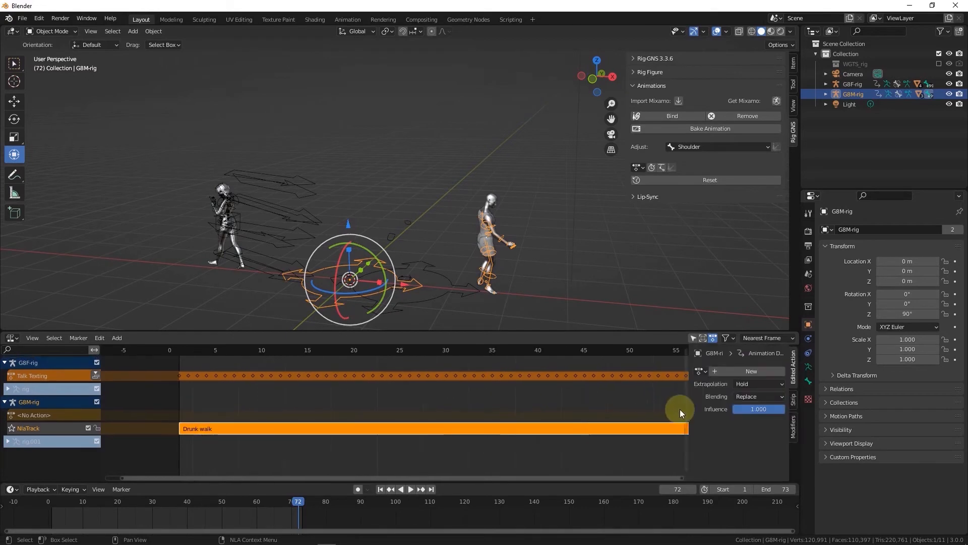
{"action": "left_click", "coordinate": [795, 402]}
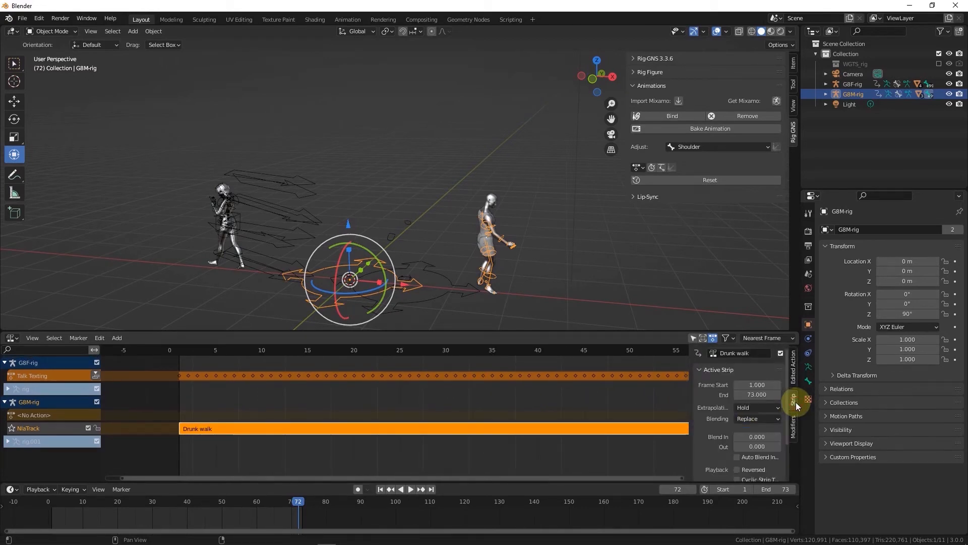
{"action": "scroll", "coordinate": [759, 406], "scroll_direction": "down", "scroll_amount": 2}
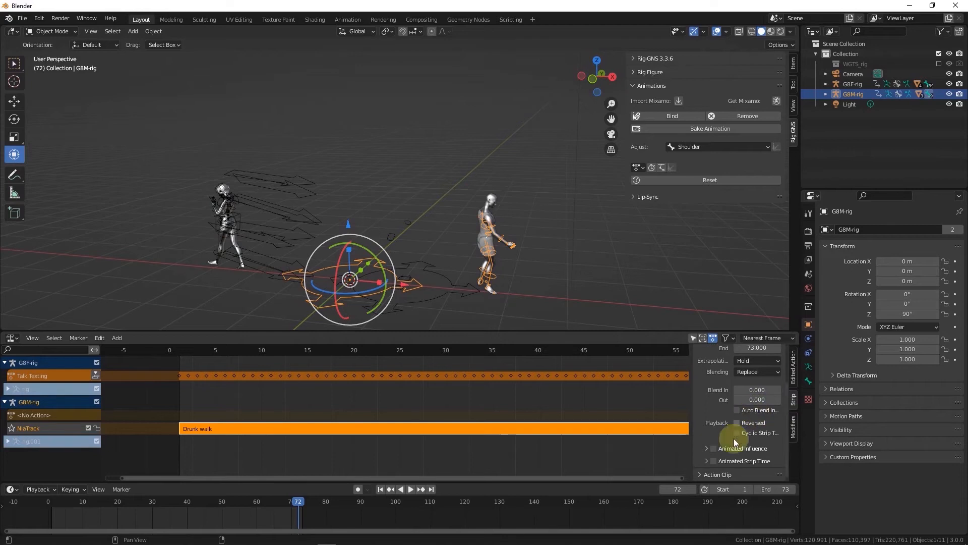
{"action": "left_click", "coordinate": [701, 475]}
{"action": "scroll", "coordinate": [724, 444], "scroll_direction": "down", "scroll_amount": 3}
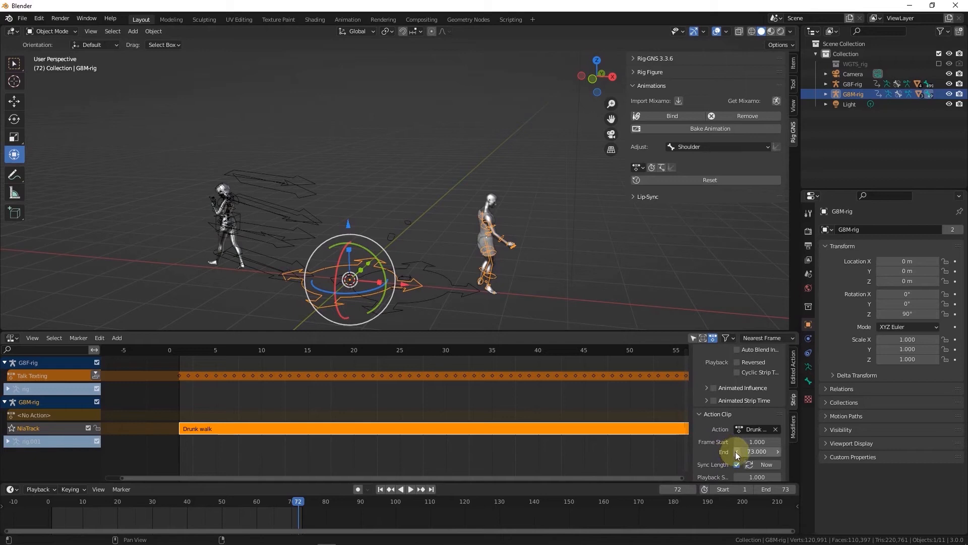
{"action": "scroll", "coordinate": [738, 454], "scroll_direction": "down", "scroll_amount": 1}
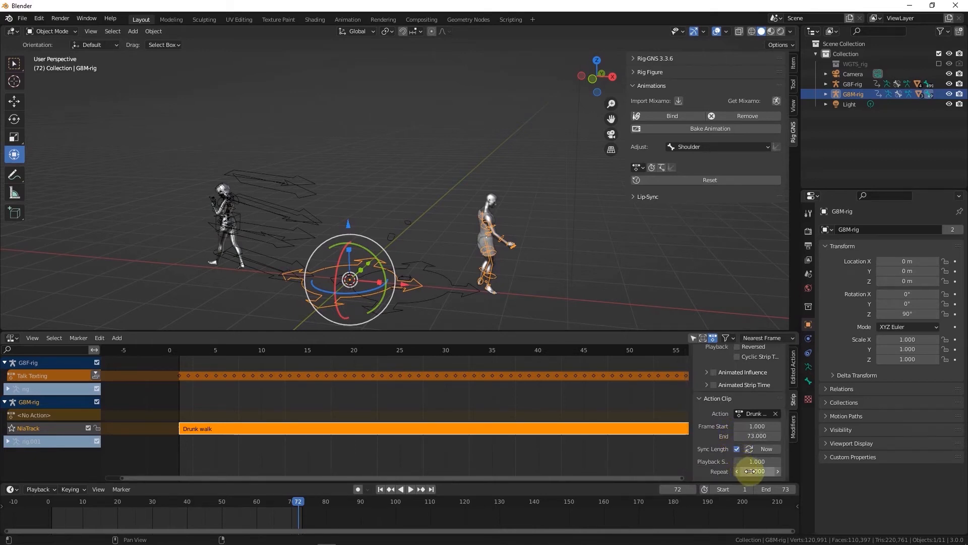
{"action": "scroll", "coordinate": [166, 407], "scroll_direction": "down", "scroll_amount": 5}
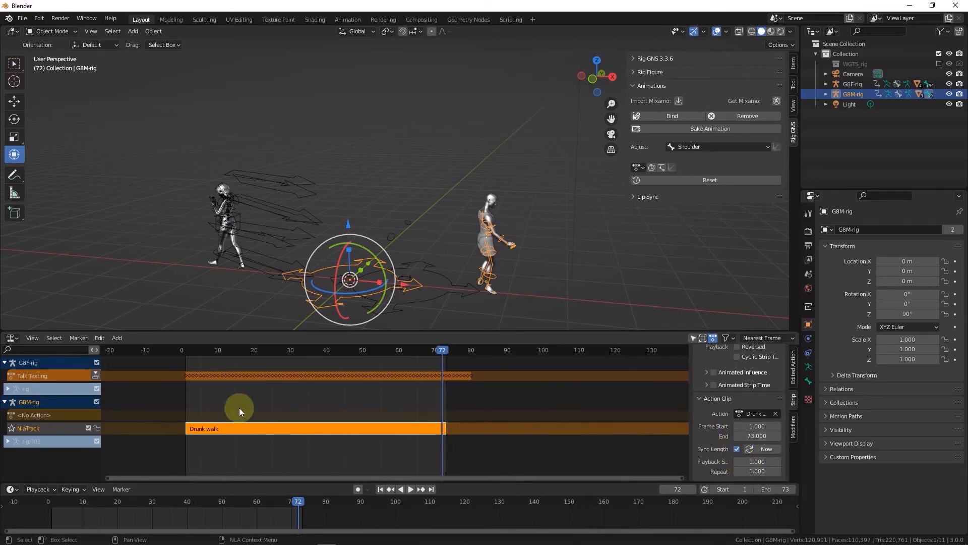
Step: Set the Drunk walk strip's Repeat value to 2
{"action": "left_click_drag", "start_coordinate": [757, 471], "coordinate": [736, 471]}
{"action": "left_click", "coordinate": [759, 468]}
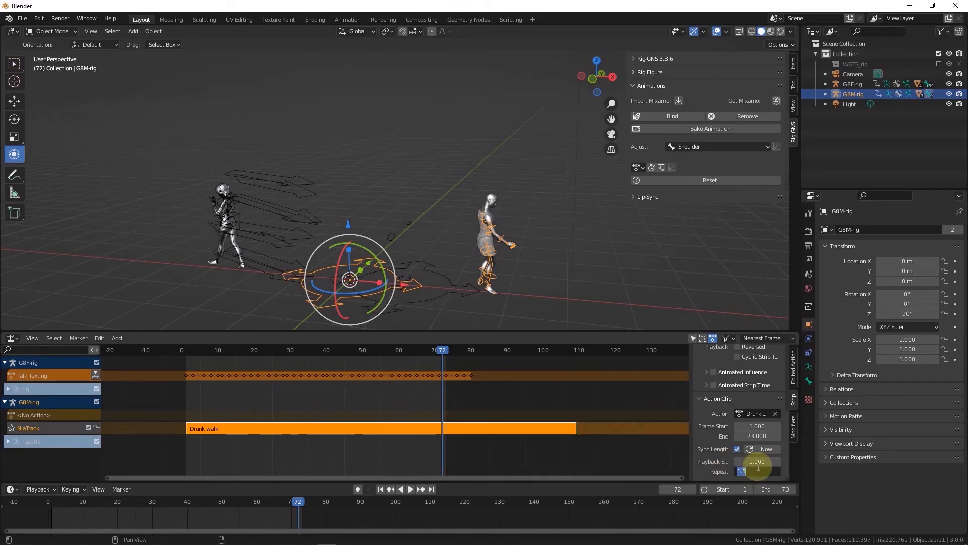
{"action": "type", "text": "2"}
{"action": "key", "text": "Return"}
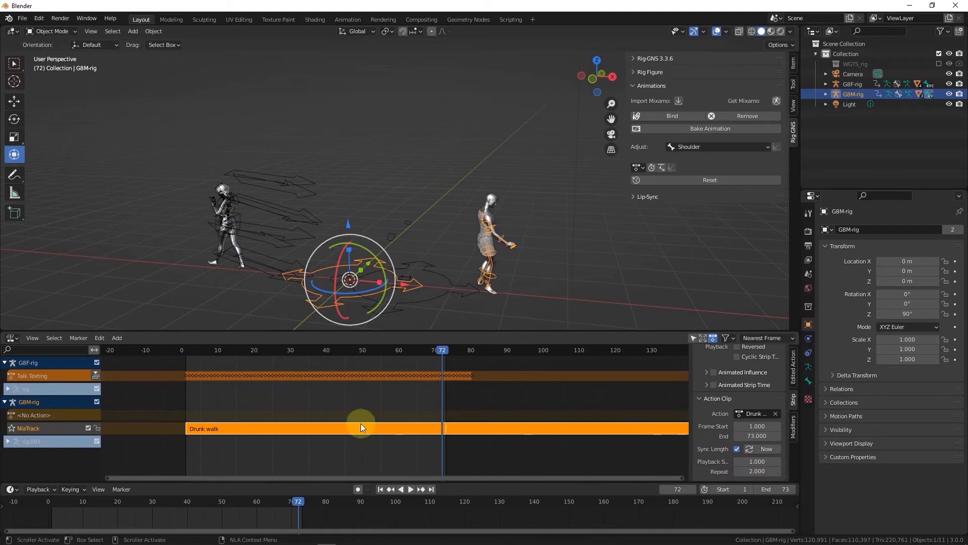
{"action": "scroll", "coordinate": [321, 424], "scroll_direction": "down", "scroll_amount": 3}
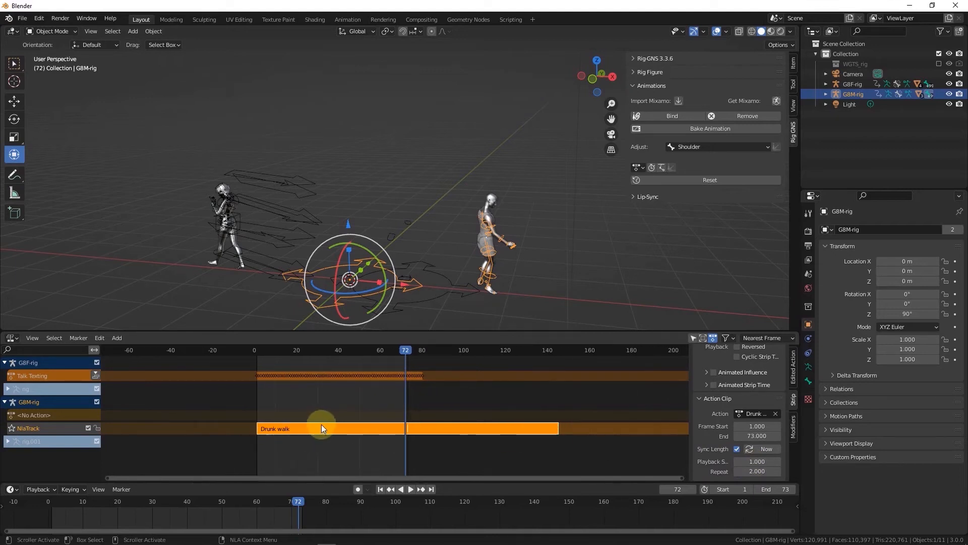
Step: Match the scene's frame range to the repeated strip, ending at frame 145, and preview the animation past the repeat
{"action": "left_click", "coordinate": [652, 169]}
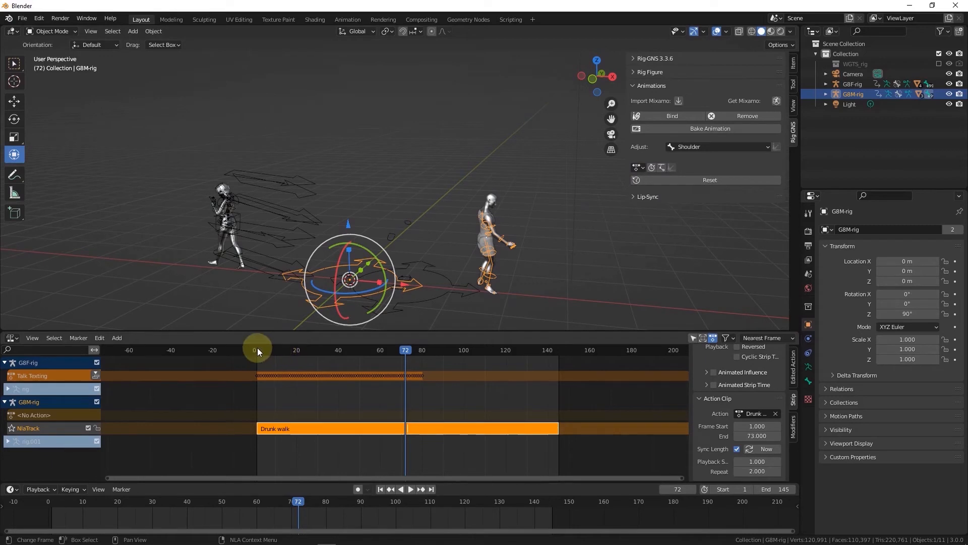
{"action": "left_click_drag", "start_coordinate": [266, 351], "coordinate": [401, 355]}
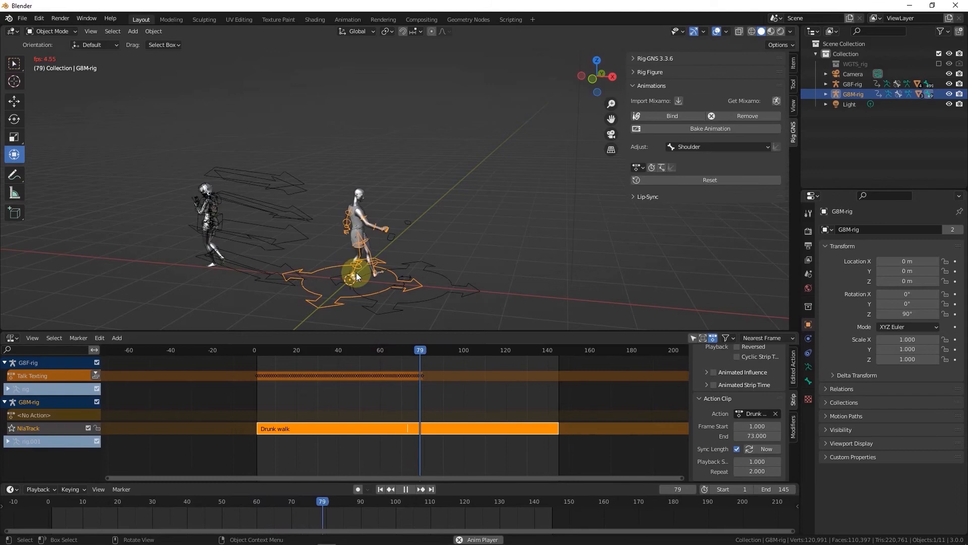
{"action": "key", "text": "space"}
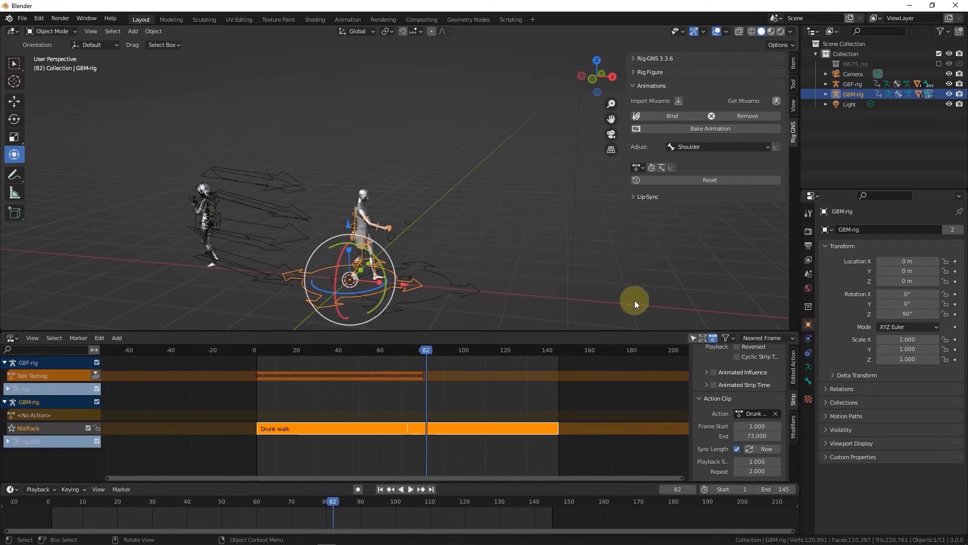
Step: Set the Drunk walk strip's Repeat value back to 1
{"action": "double_click", "coordinate": [759, 471]}
{"action": "type", "text": "1"}
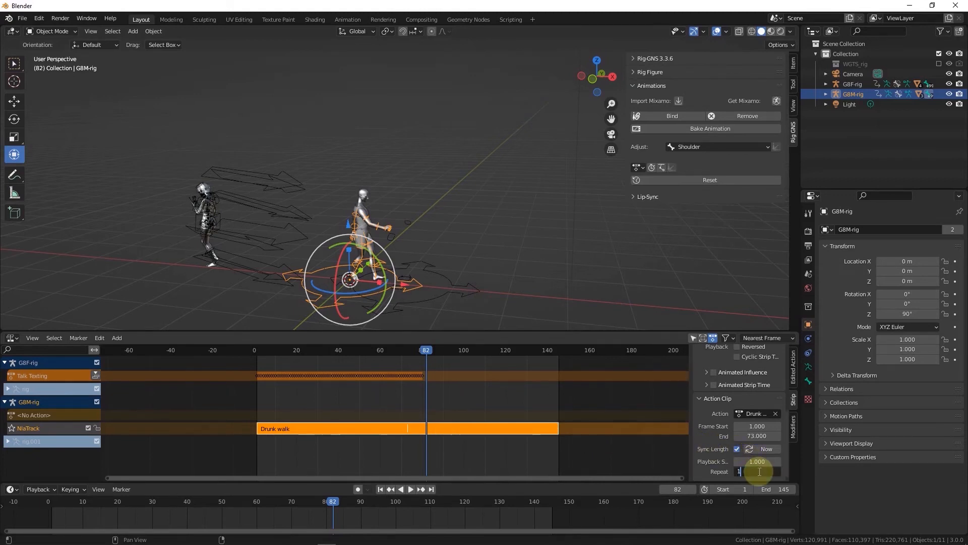
{"action": "key", "text": "Return"}
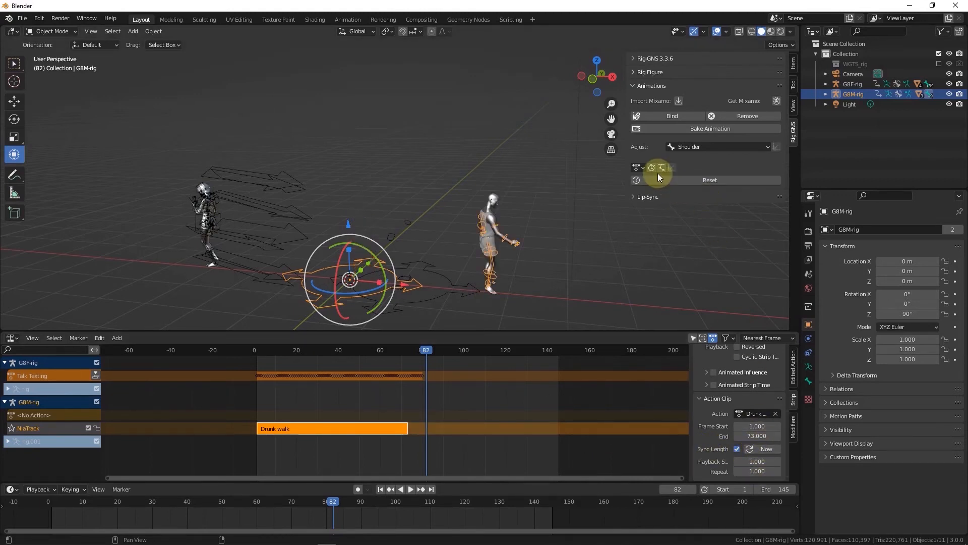
Step: Duplicate the Drunk walk strip and place the copy from frame 73 to 145, directly following the original
{"action": "scroll", "coordinate": [424, 449], "scroll_direction": "down", "scroll_amount": 3}
{"action": "middle_click_drag", "start_coordinate": [352, 431], "coordinate": [270, 430]}
{"action": "scroll", "coordinate": [344, 417], "scroll_direction": "up", "scroll_amount": 3}
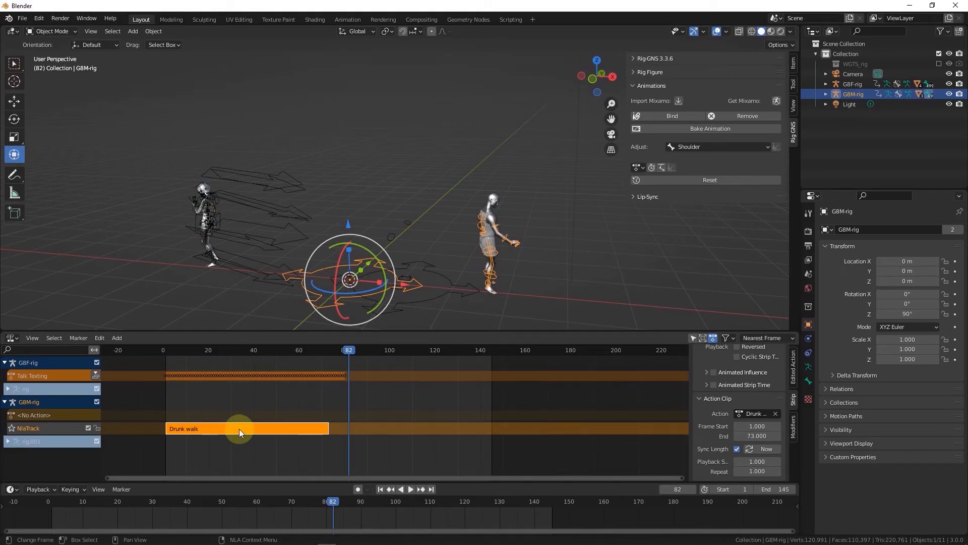
{"action": "key", "text": "shift+d"}
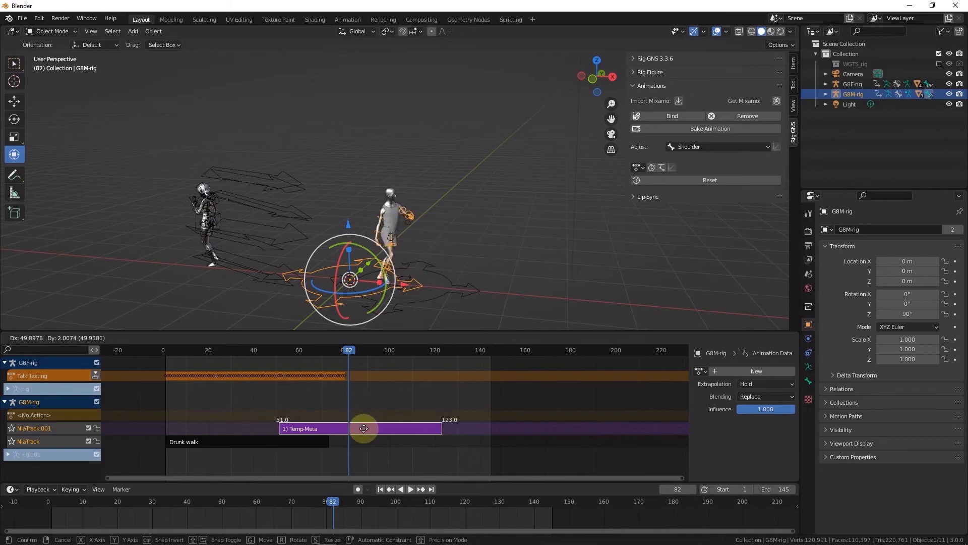
{"action": "left_click", "coordinate": [400, 427]}
{"action": "scroll", "coordinate": [328, 449], "scroll_direction": "up", "scroll_amount": 5}
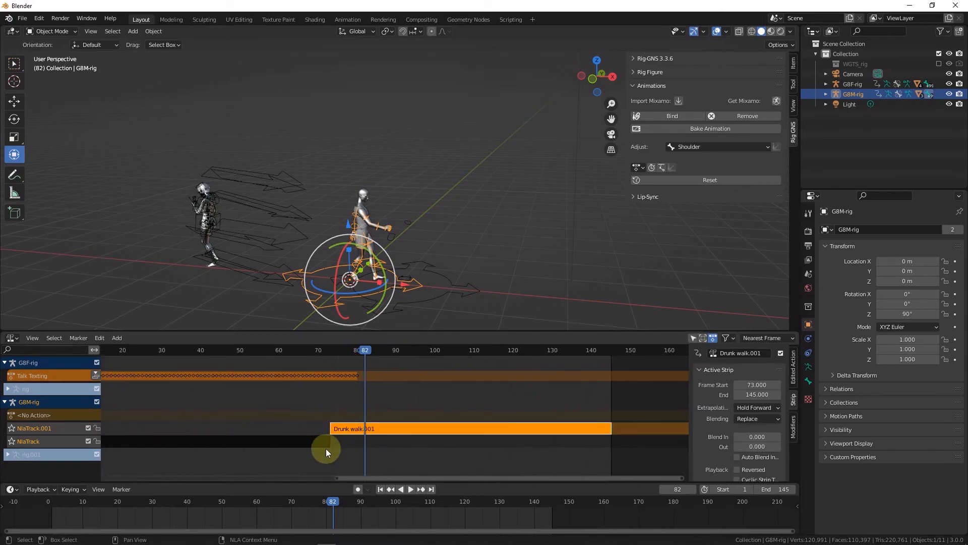
Step: Scrub across the junction of the two Drunk walk strips between frames 70 and 73 to check the figure's position
{"action": "left_click", "coordinate": [313, 346]}
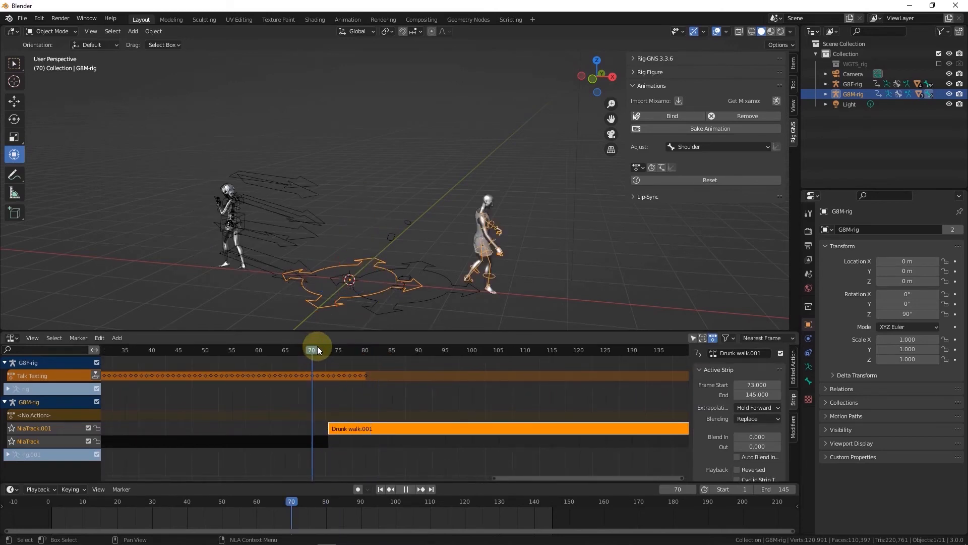
{"action": "key", "text": "space"}
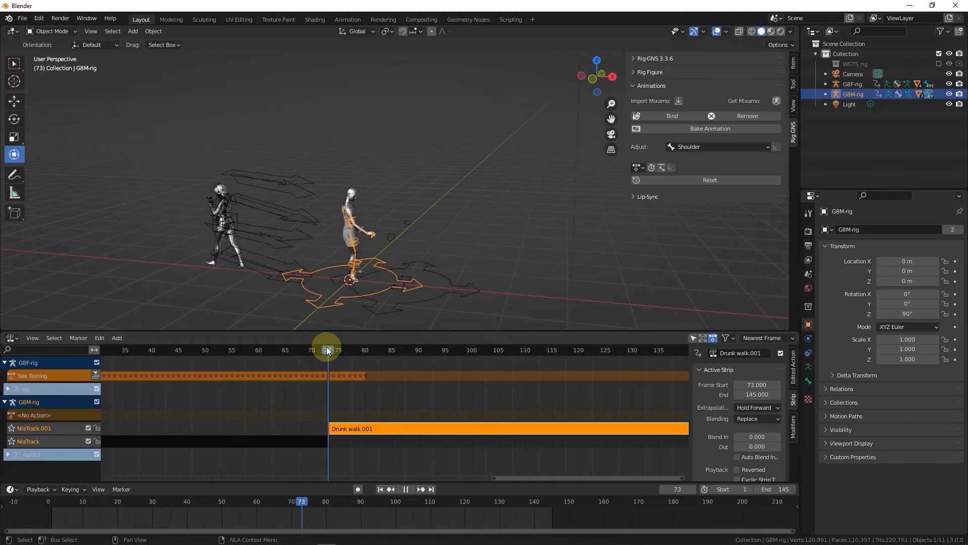
{"action": "key", "text": "Escape"}
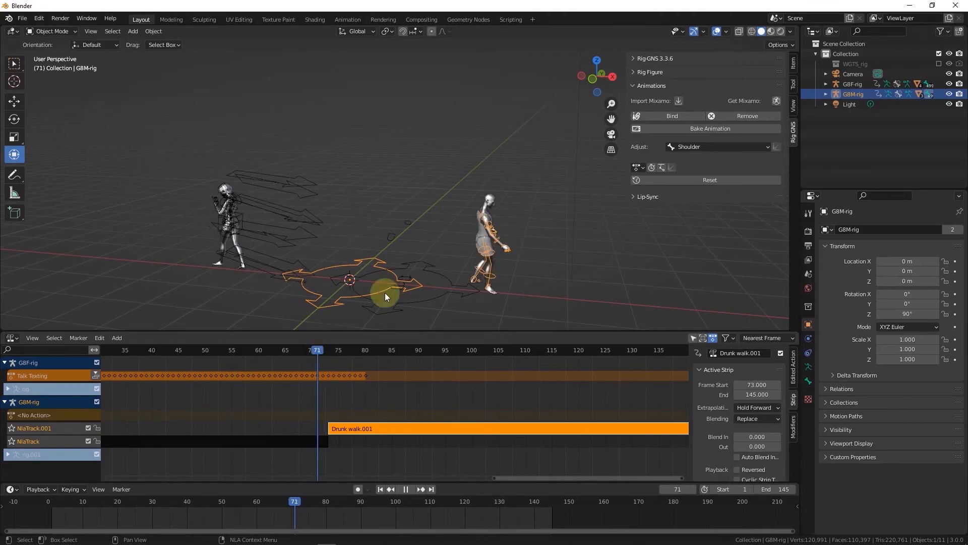
Step: Go to frame 72 and place the 3D cursor at the big toe tip of the G8M figure's planted foot
{"action": "middle_click_drag", "start_coordinate": [431, 246], "coordinate": [465, 271]}
{"action": "middle_click_drag", "start_coordinate": [477, 225], "coordinate": [434, 214]}
{"action": "middle_click_drag", "start_coordinate": [426, 298], "coordinate": [437, 273]}
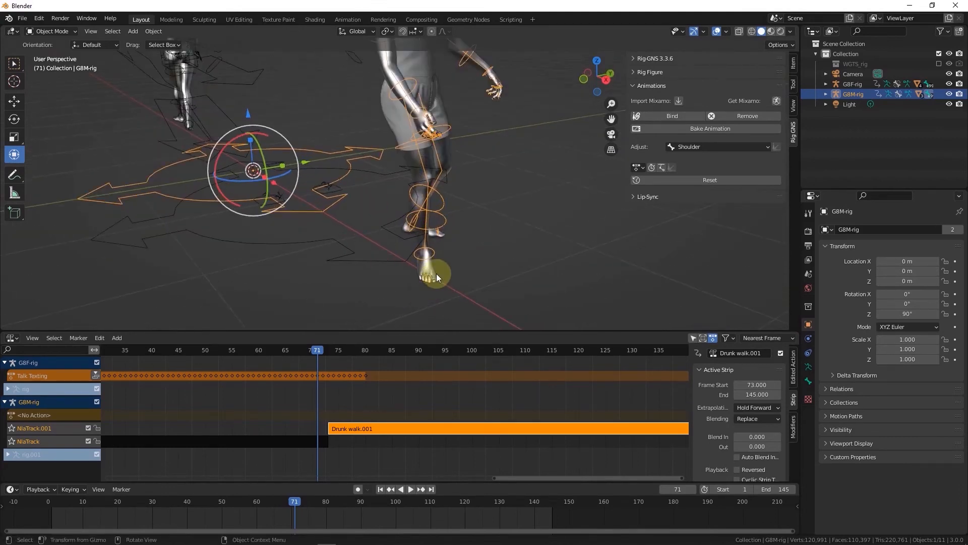
{"action": "left_click_drag", "start_coordinate": [278, 353], "coordinate": [323, 353]}
{"action": "scroll", "coordinate": [384, 313], "scroll_direction": "up", "scroll_amount": 10}
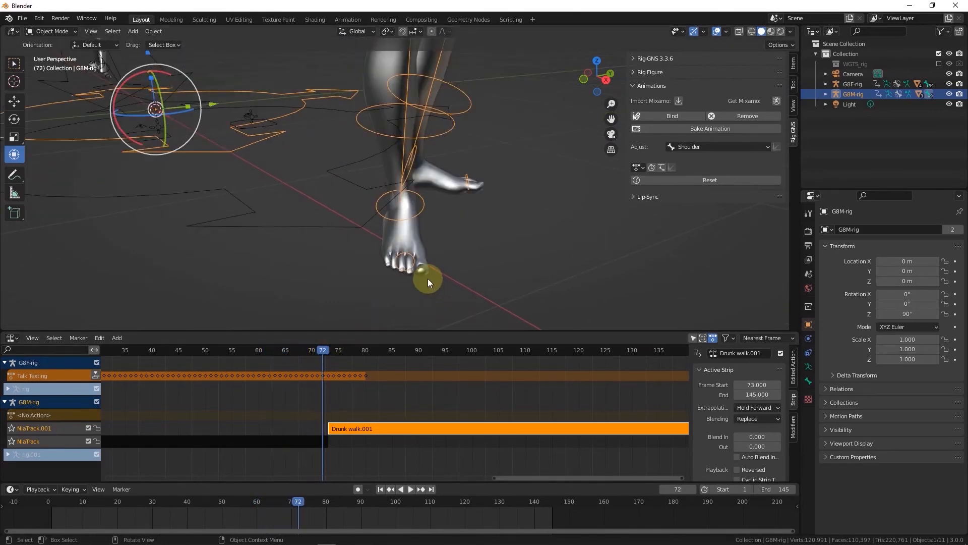
{"action": "scroll", "coordinate": [393, 190], "scroll_direction": "down", "scroll_amount": 8}
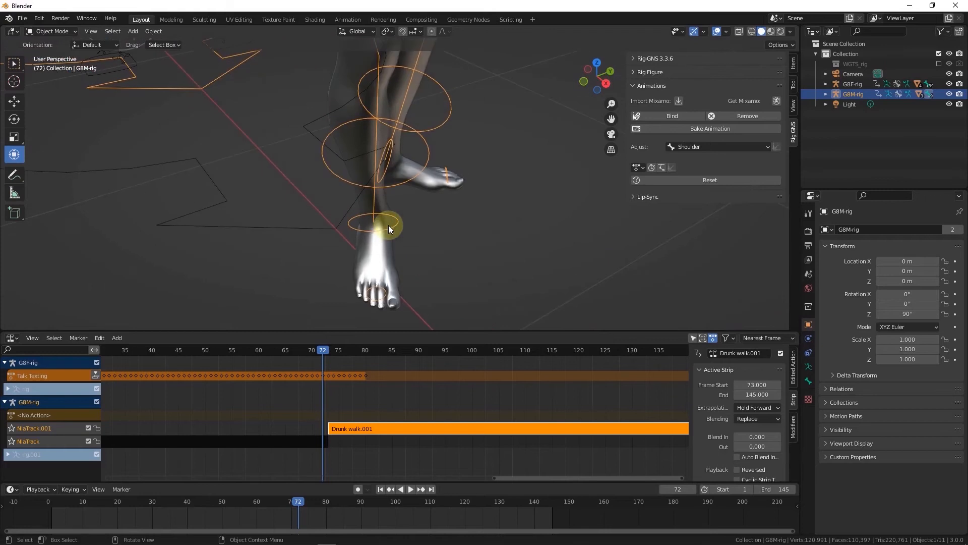
{"action": "scroll", "coordinate": [389, 262], "scroll_direction": "up", "scroll_amount": 6}
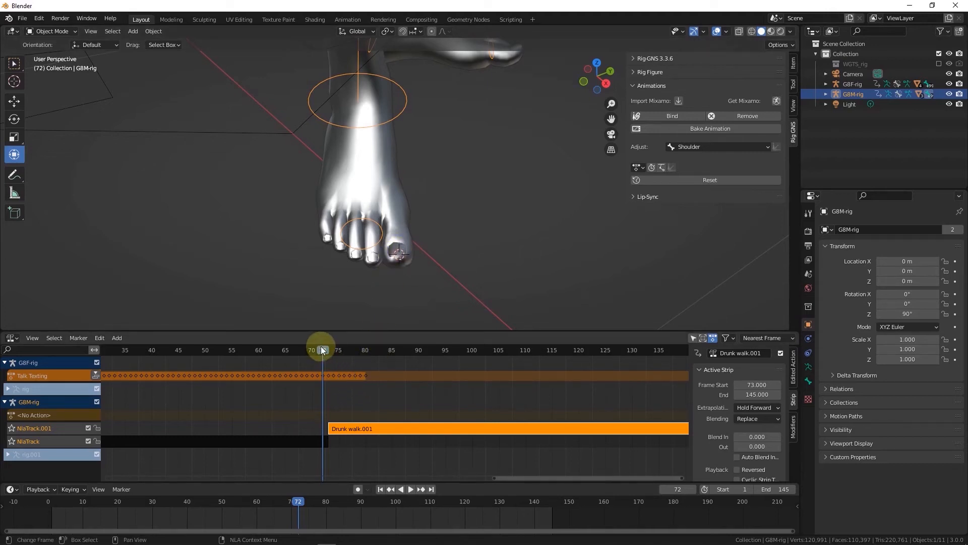
Step: Go to frame 73 and enter tweak mode on the duplicated Drunk walk.001 strip
{"action": "key", "text": "space"}
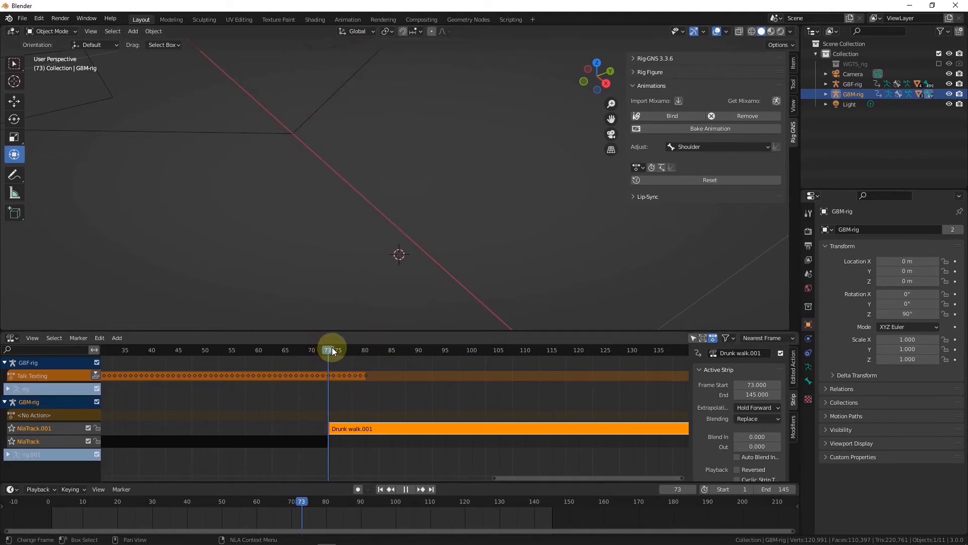
{"action": "key", "text": "Escape"}
{"action": "left_click_drag", "start_coordinate": [335, 350], "coordinate": [330, 349]}
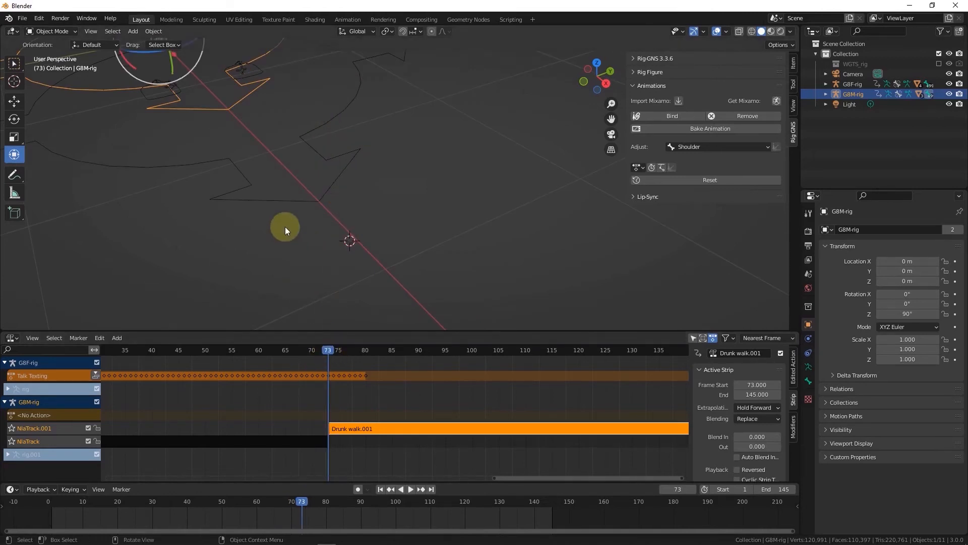
{"action": "middle_click_drag", "start_coordinate": [281, 227], "coordinate": [264, 190]}
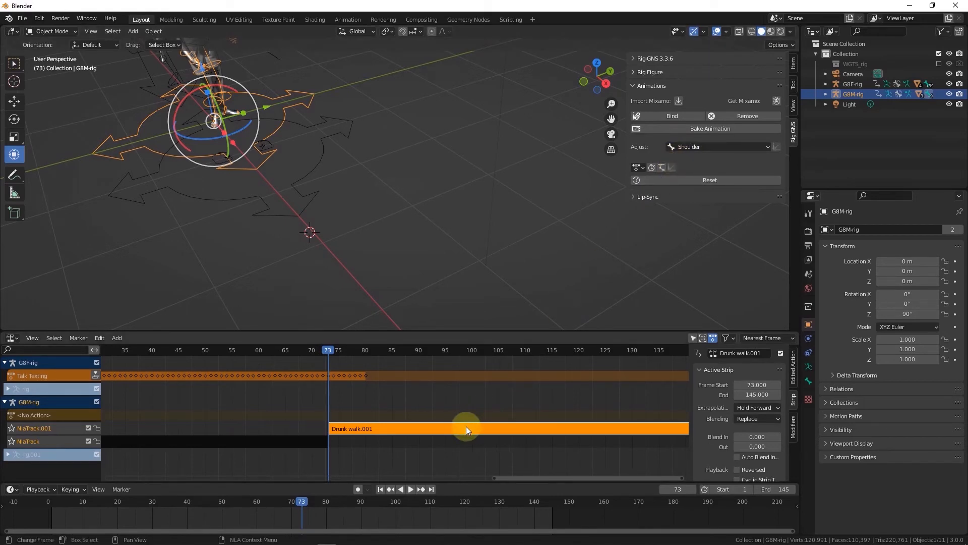
{"action": "key", "text": "Tab"}
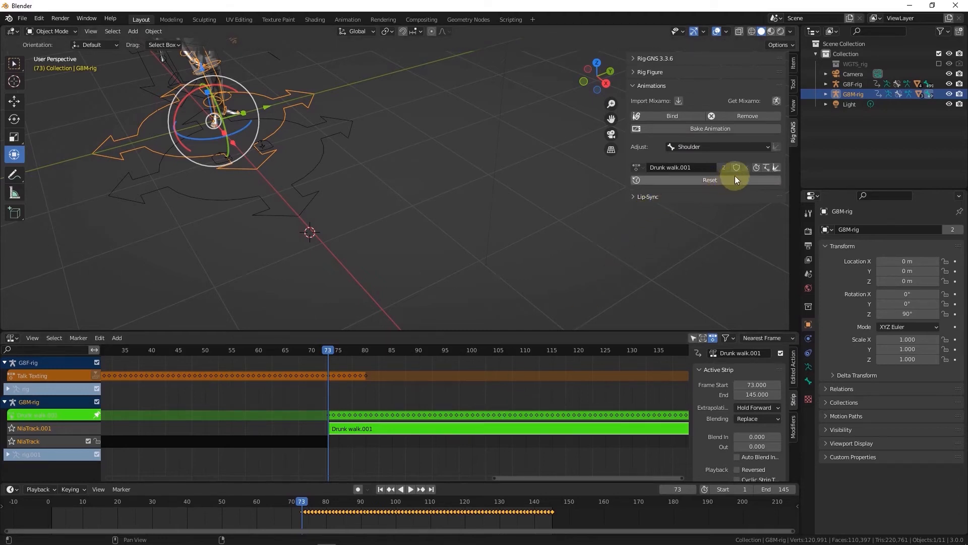
Step: Offset the Drunk walk.001 action's location with Rig-GNS so the planted foot's big toe meets the 3D cursor
{"action": "left_click_drag", "start_coordinate": [775, 167], "coordinate": [771, 298]}
{"action": "scroll", "coordinate": [302, 222], "scroll_direction": "up", "scroll_amount": 14}
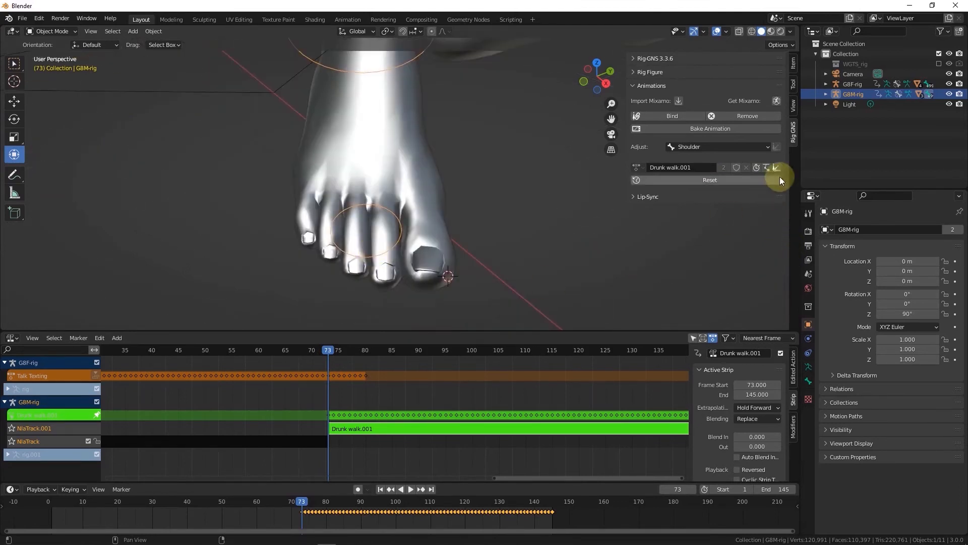
{"action": "left_click_drag", "start_coordinate": [773, 169], "coordinate": [773, 168]}
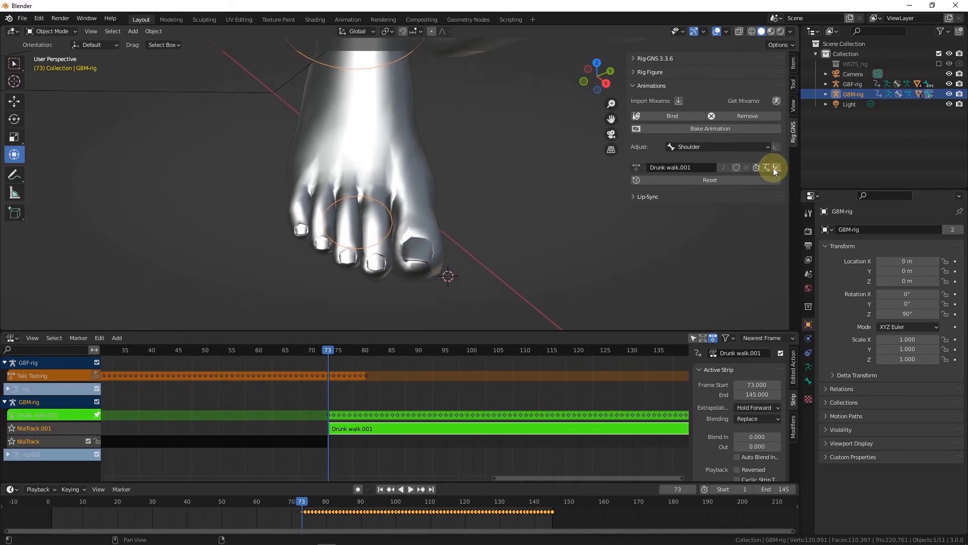
{"action": "scroll", "coordinate": [406, 166], "scroll_direction": "down", "scroll_amount": 4}
{"action": "mouse_move", "coordinate": [407, 166]}
{"action": "middle_mouse_down"}
{"action": "mouse_move", "coordinate": [377, 185]}
{"action": "mouse_move", "coordinate": [413, 165]}
{"action": "middle_mouse_up"}
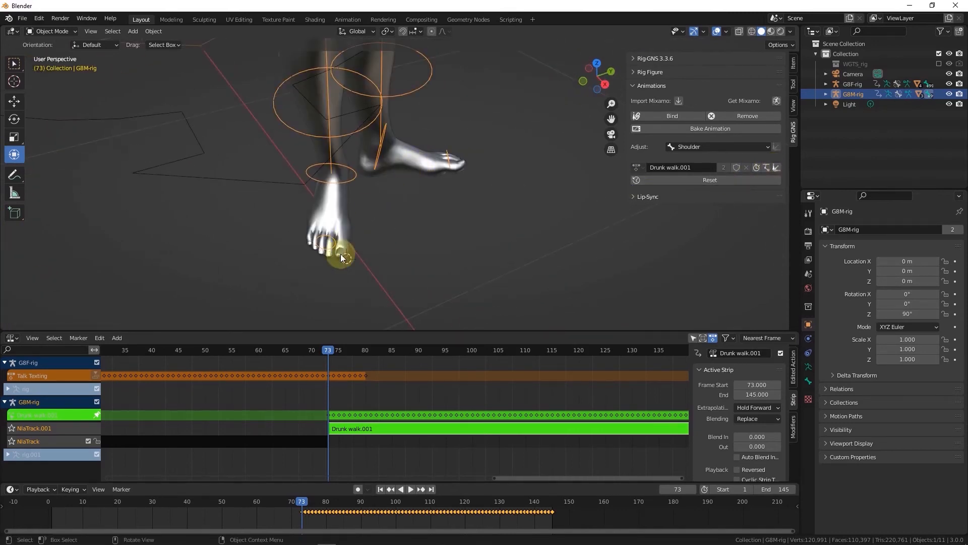
Step: Exit tweak mode on the Drunk walk.001 strip of the G8M rig
{"action": "scroll", "coordinate": [309, 198], "scroll_direction": "down", "scroll_amount": 6}
{"action": "middle_click_drag", "start_coordinate": [271, 203], "coordinate": [289, 206]}
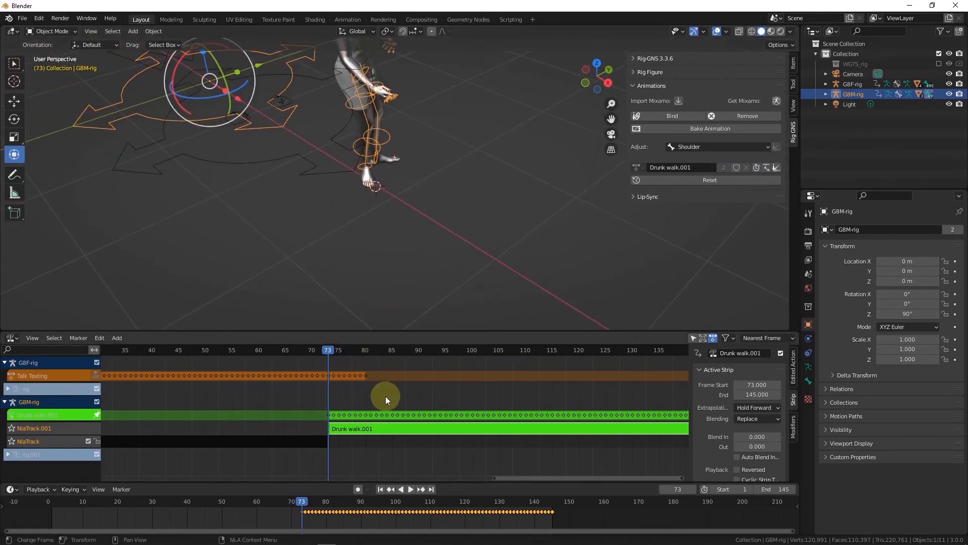
{"action": "key", "text": "Tab"}
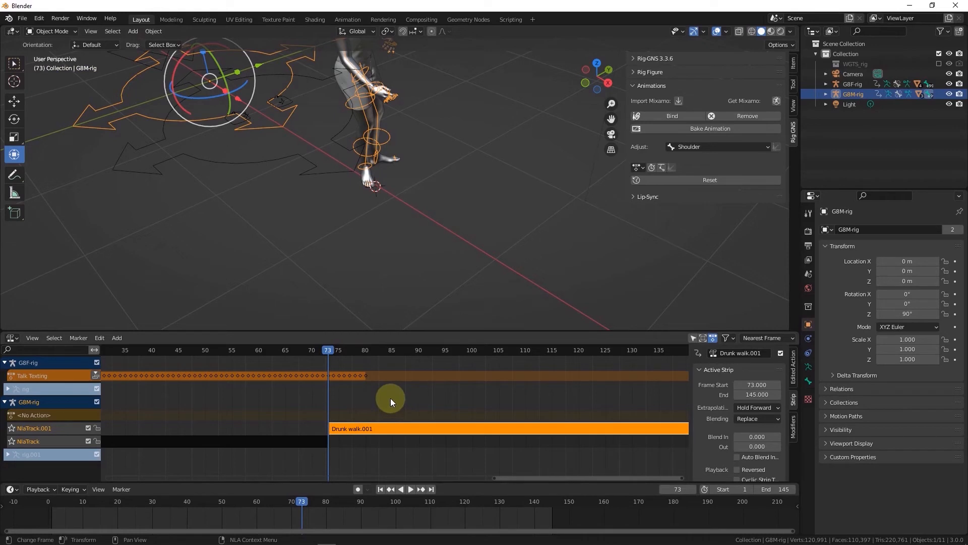
Step: Play back the G8M animation from frame 40 across the junction of the two Drunk walk strips
{"action": "scroll", "coordinate": [497, 395], "scroll_direction": "down", "scroll_amount": 2}
{"action": "left_click", "coordinate": [305, 352]}
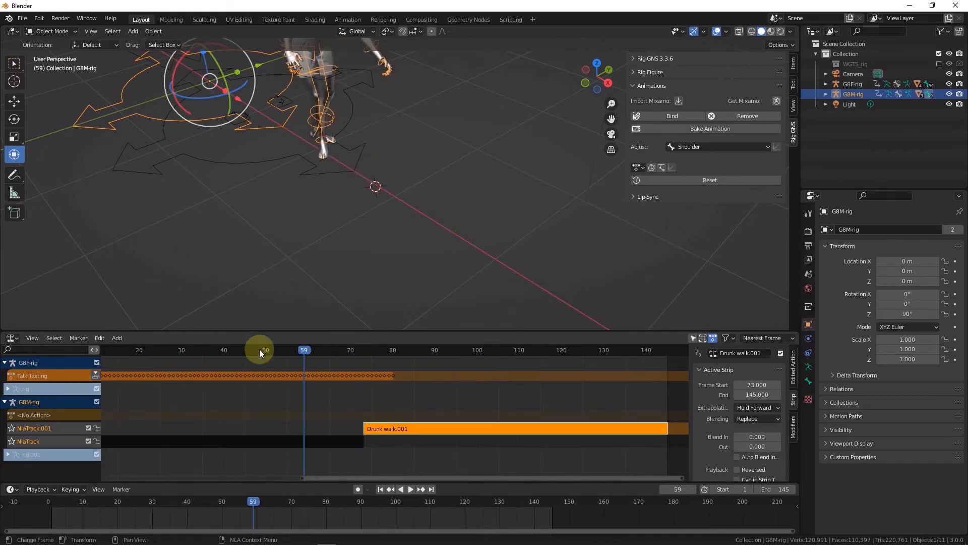
{"action": "left_click", "coordinate": [224, 349]}
{"action": "key", "text": "space"}
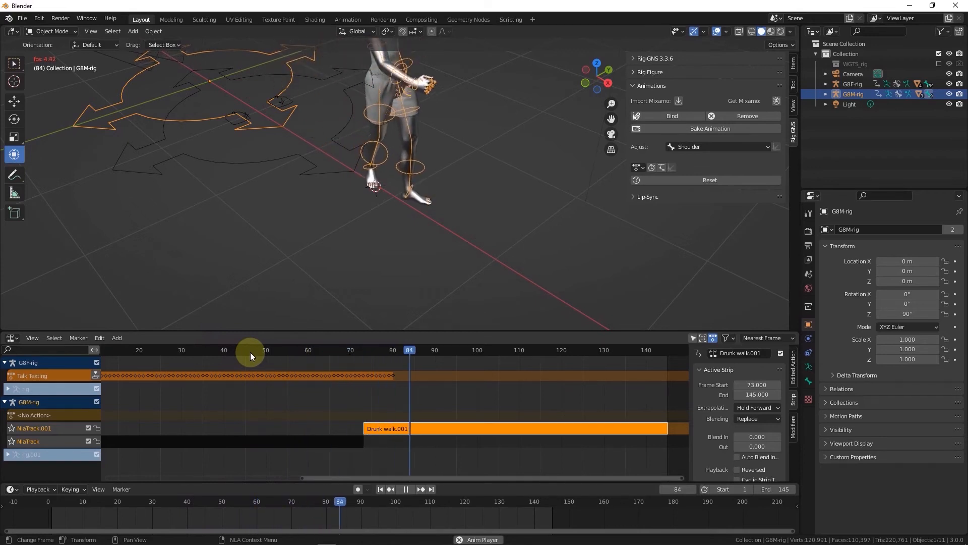
{"action": "scroll", "coordinate": [264, 242], "scroll_direction": "down", "scroll_amount": 4}
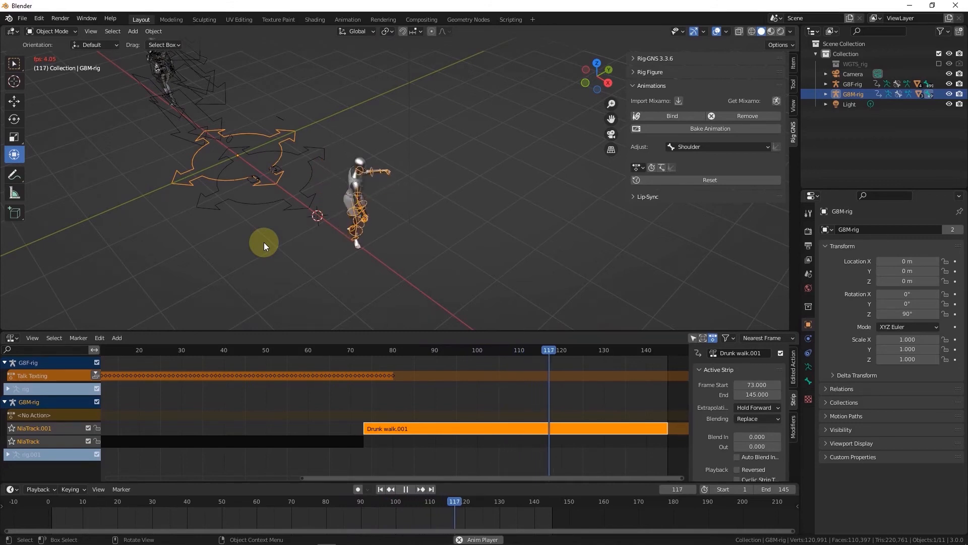
{"action": "key", "text": "space"}
Step: Set the Drunk walk.001 strip's Blend In to 3 and move the strip to start at frame 70
{"action": "scroll", "coordinate": [371, 434], "scroll_direction": "up", "scroll_amount": 3}
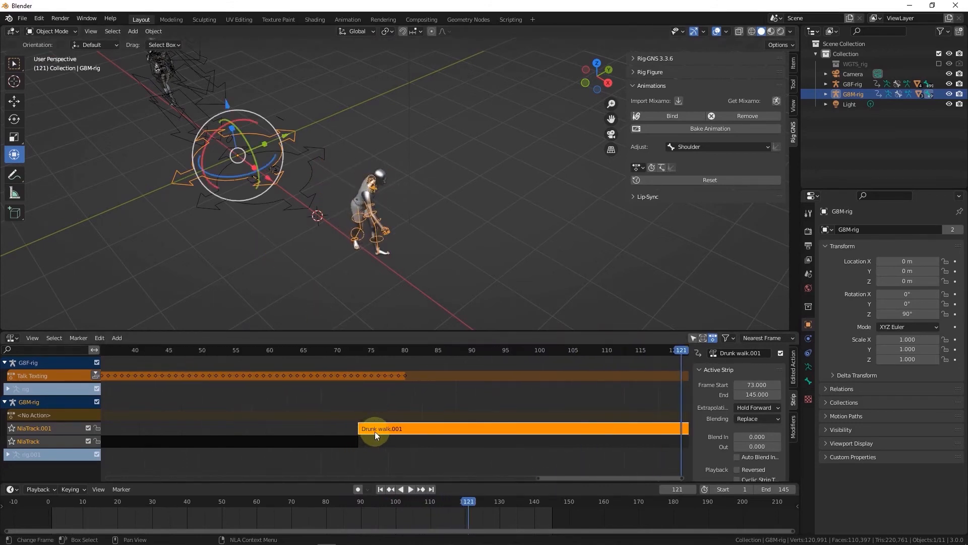
{"action": "scroll", "coordinate": [383, 433], "scroll_direction": "up", "scroll_amount": 2}
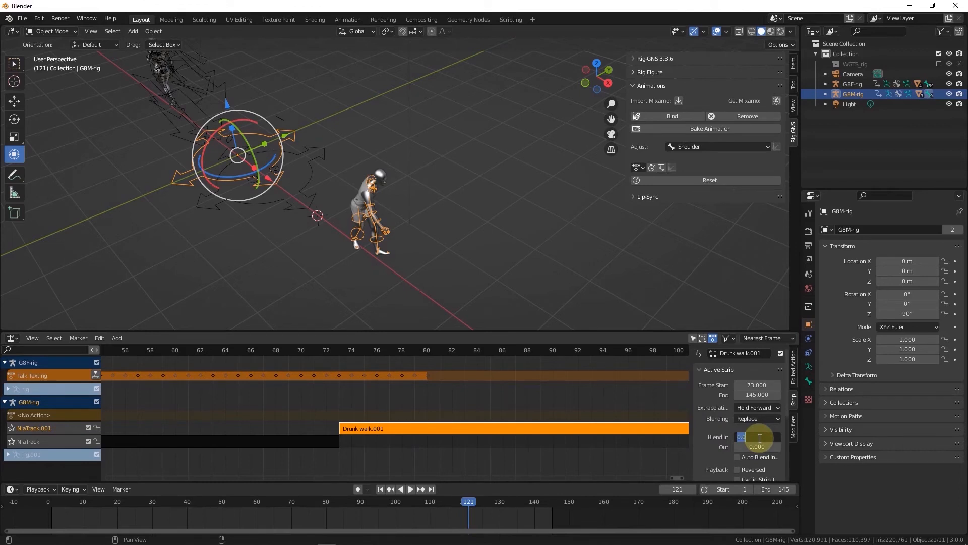
{"action": "key", "text": "Return"}
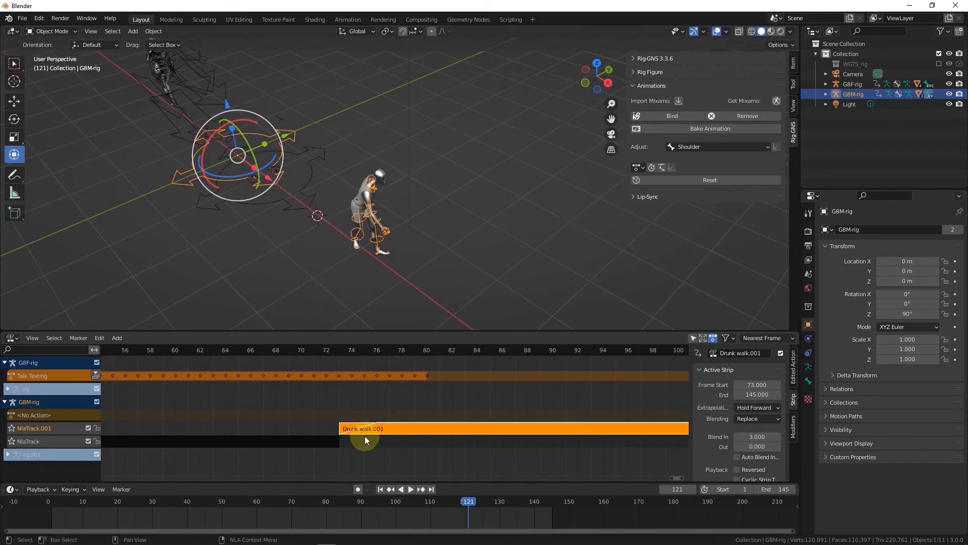
{"action": "mouse_move", "coordinate": [374, 432]}
{"action": "left_mouse_down"}
{"action": "mouse_move", "coordinate": [338, 437]}
{"action": "mouse_move", "coordinate": [393, 434]}
{"action": "left_mouse_up"}
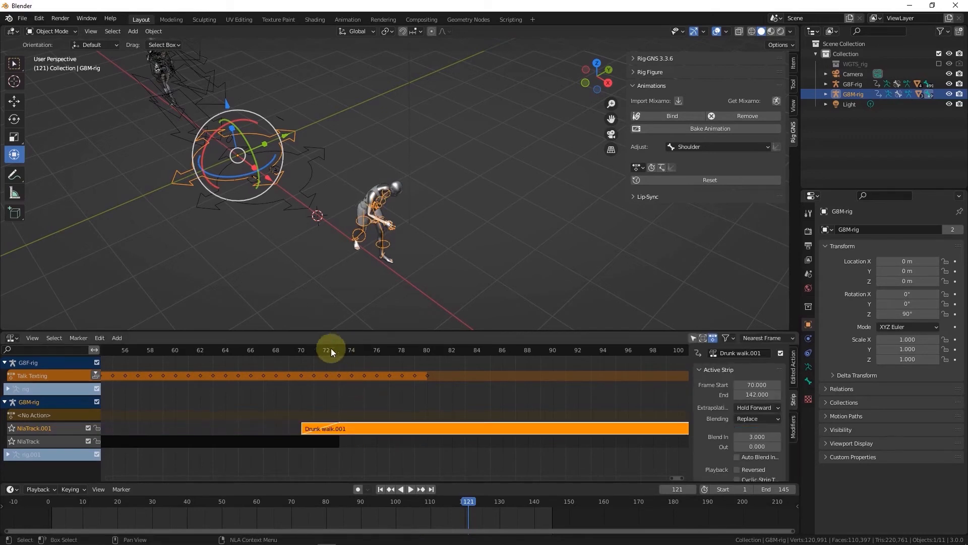
Step: Play back the overlapping Drunk walk strips from frame 66 to check the blended transition
{"action": "left_click", "coordinate": [256, 349]}
{"action": "key", "text": "space"}
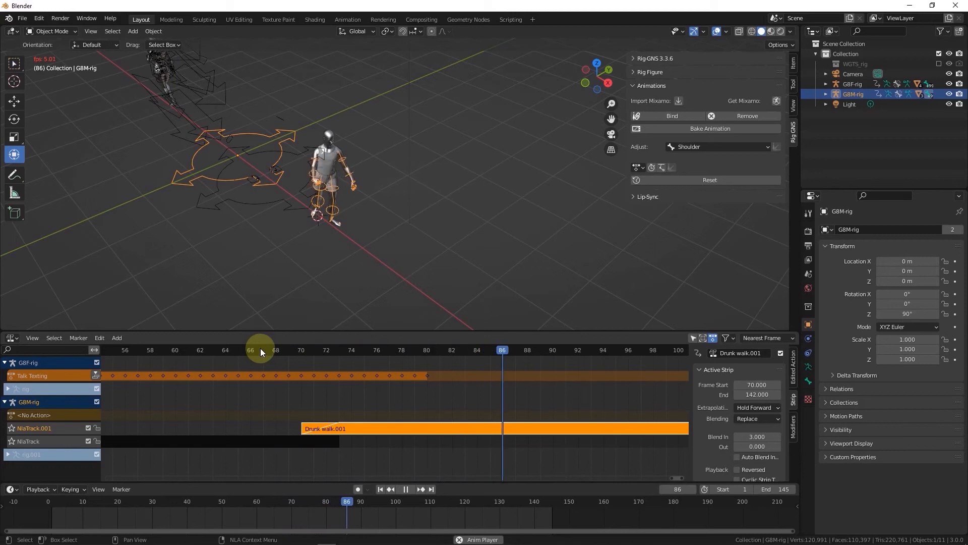
{"action": "key", "text": "space"}
Step: Switch to the back orthographic view and play the second walk from frames 82 and 107 to examine its stumble
{"action": "middle_click_drag", "start_coordinate": [316, 201], "coordinate": [379, 214]}
{"action": "key", "text": "ctrl+KP_1"}
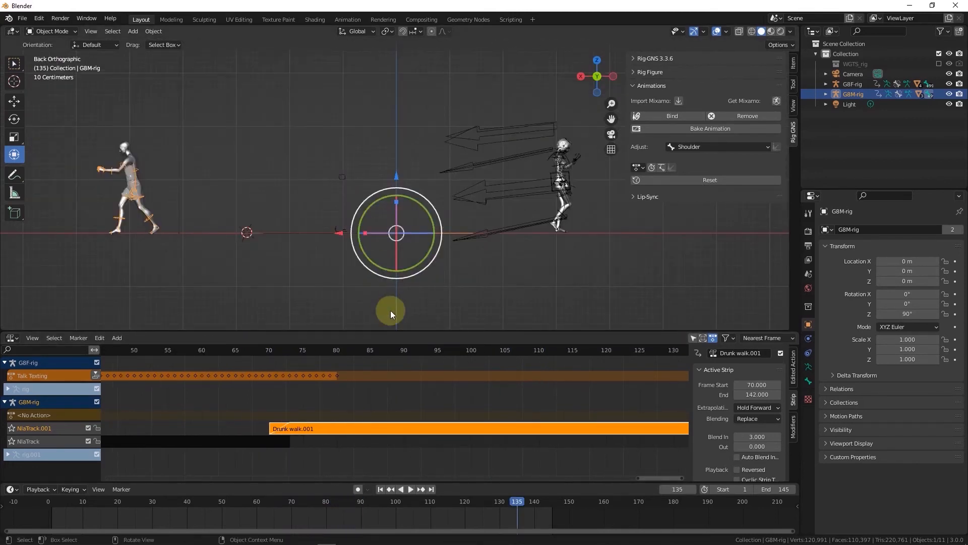
{"action": "left_click", "coordinate": [347, 349]}
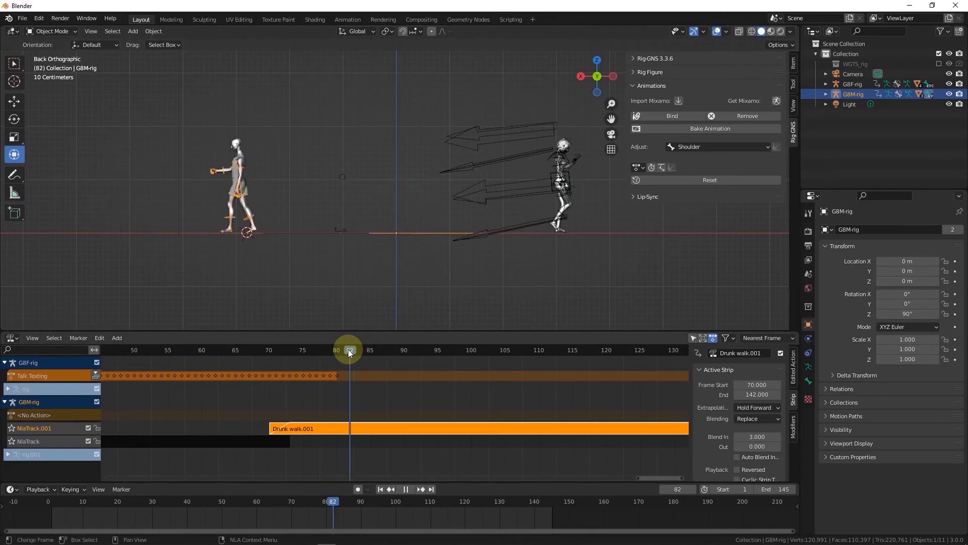
{"action": "key", "text": "space"}
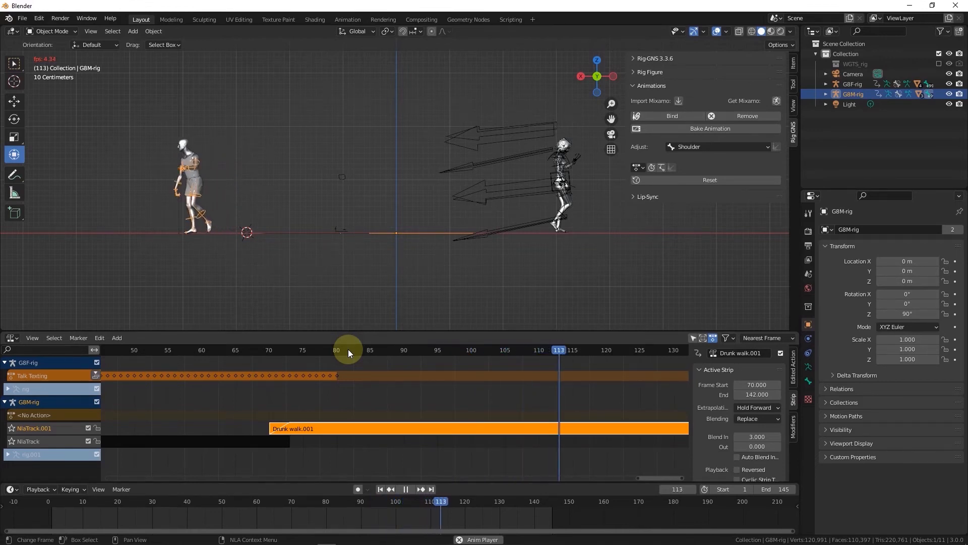
{"action": "key", "text": "space"}
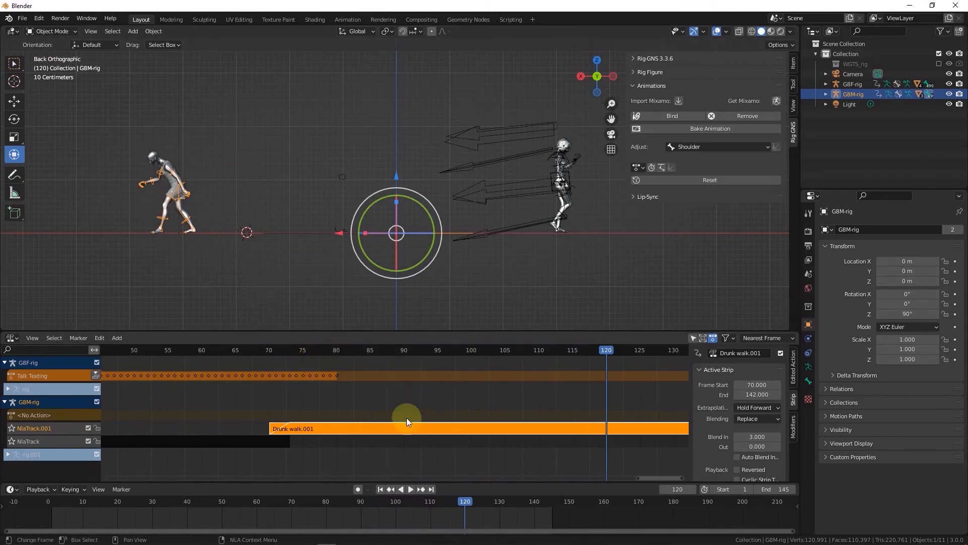
{"action": "scroll", "coordinate": [406, 424], "scroll_direction": "down", "scroll_amount": 3}
{"action": "left_click", "coordinate": [474, 349]}
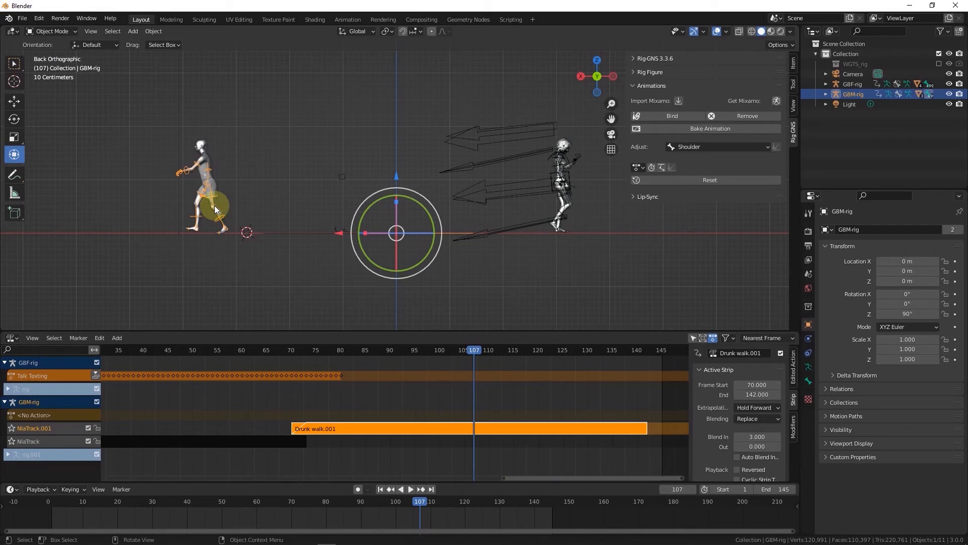
{"action": "key", "text": "space"}
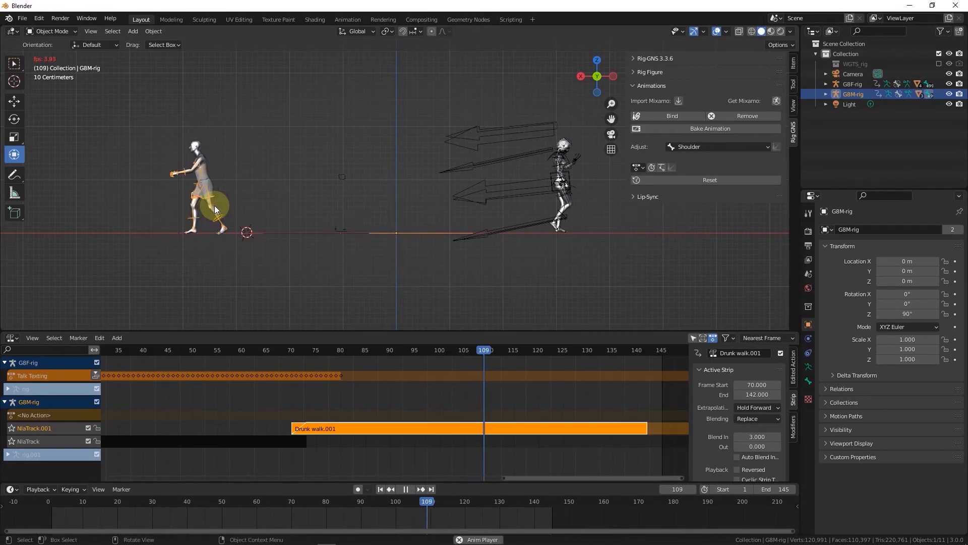
{"action": "key", "text": "space"}
Step: Add a timeline marker at frame 115 and rename it as Bump
{"action": "left_click_drag", "start_coordinate": [516, 350], "coordinate": [515, 416]}
{"action": "key", "text": "m"}
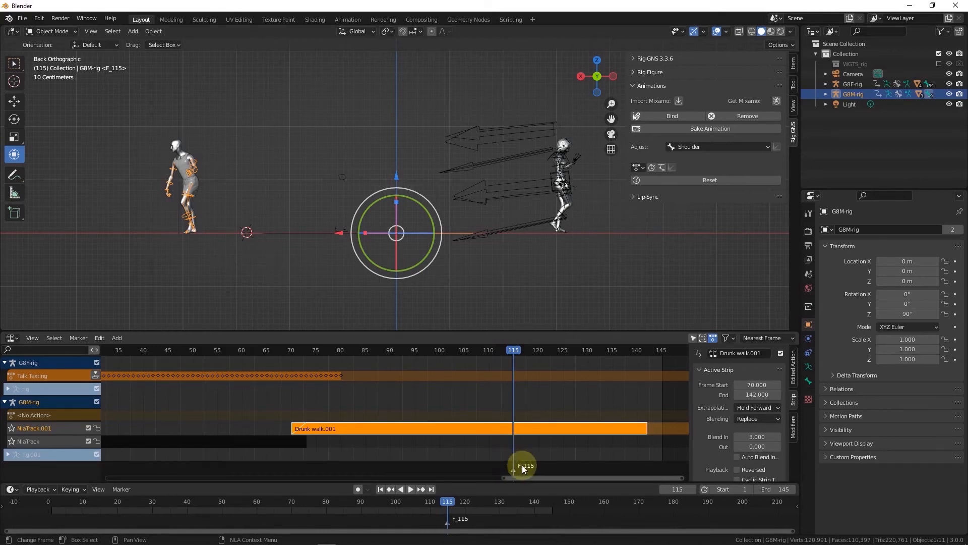
{"action": "key", "text": "F2"}
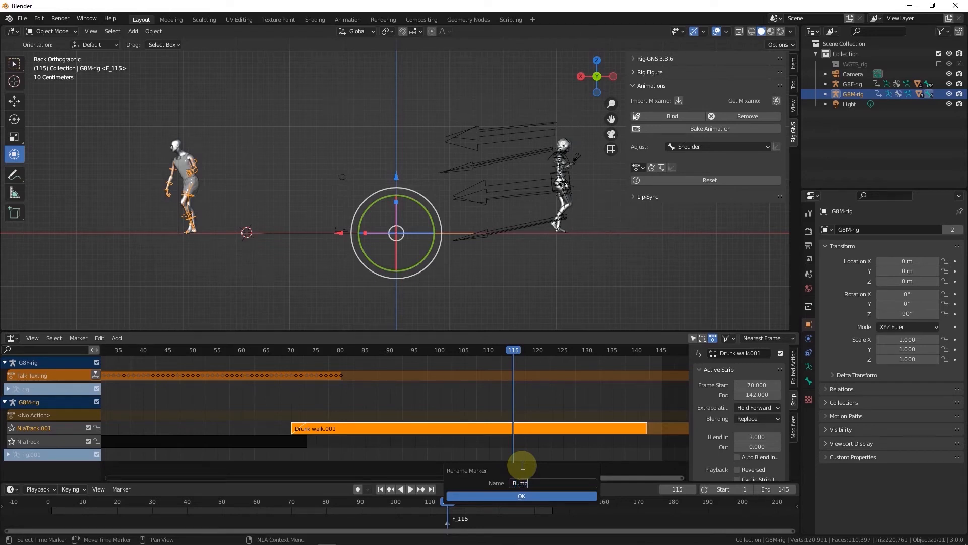
{"action": "key", "text": "Return"}
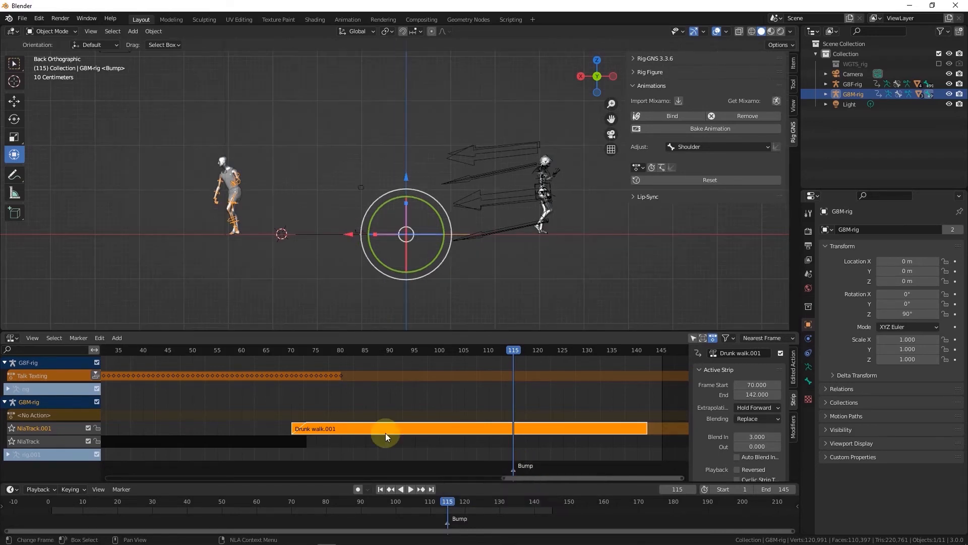
Step: Rename the G8F-rig's action as Walk Texting and push it down into an NLA strip
{"action": "left_click", "coordinate": [510, 201]}
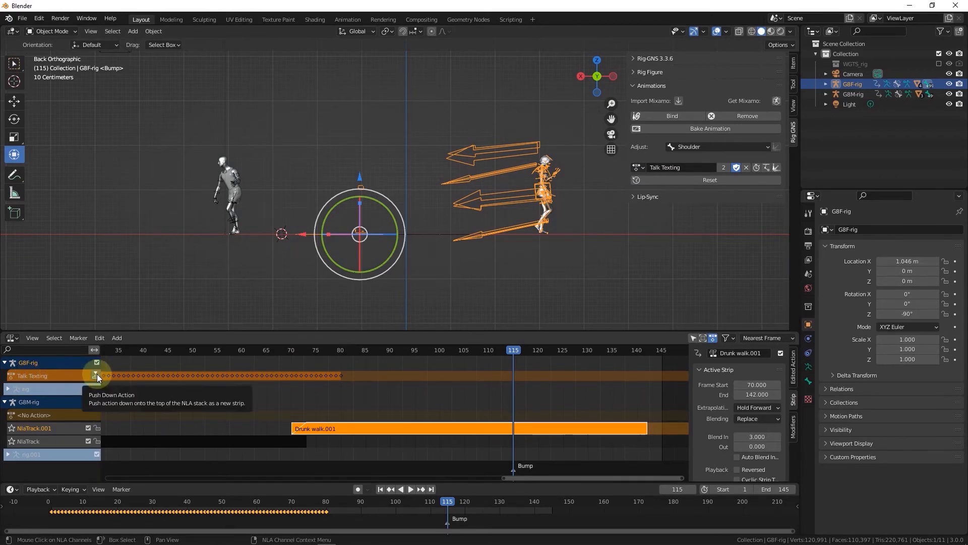
{"action": "left_click", "coordinate": [659, 169]}
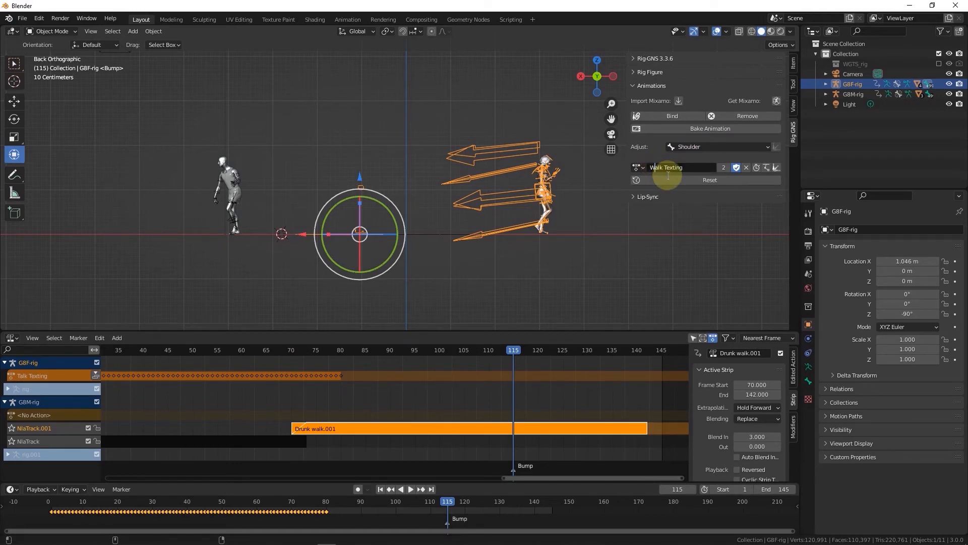
{"action": "key", "text": "Return"}
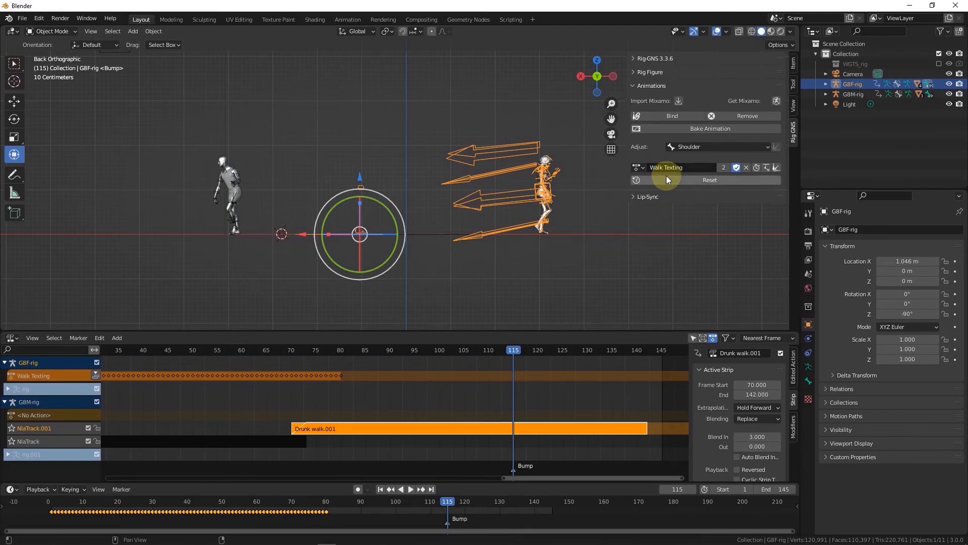
{"action": "left_click", "coordinate": [93, 376]}
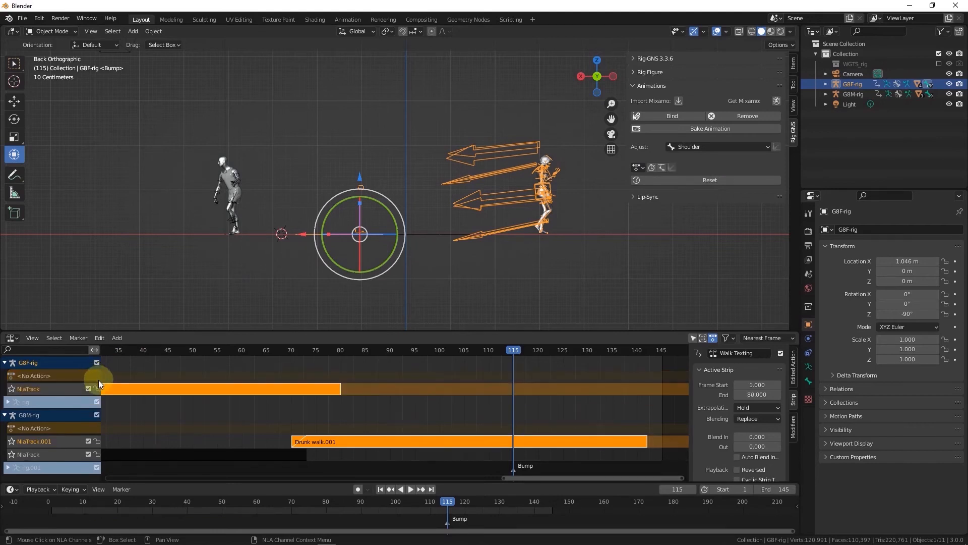
Step: Play back the Walk Texting strip to check where the G8F figure's walk ends
{"action": "left_click", "coordinate": [113, 347]}
{"action": "key", "text": "space"}
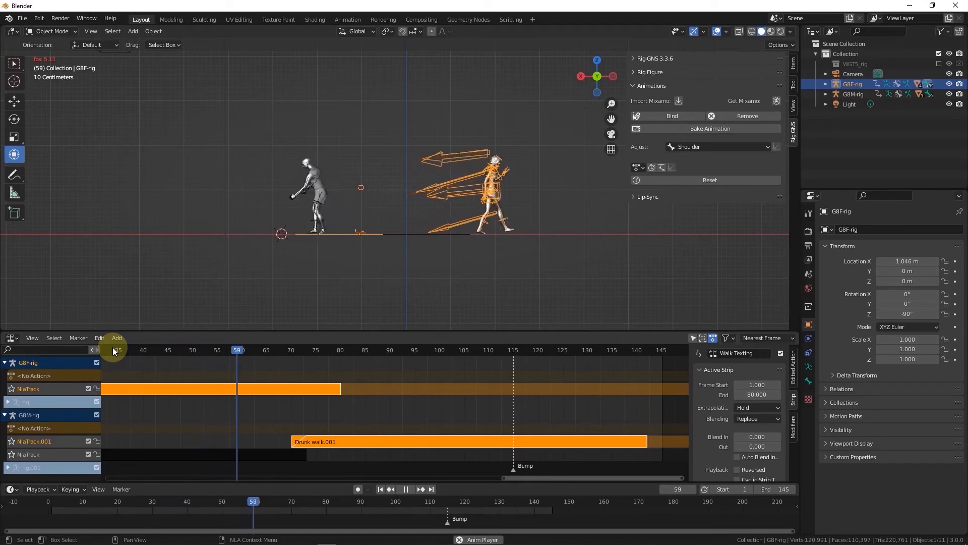
{"action": "key", "text": "space"}
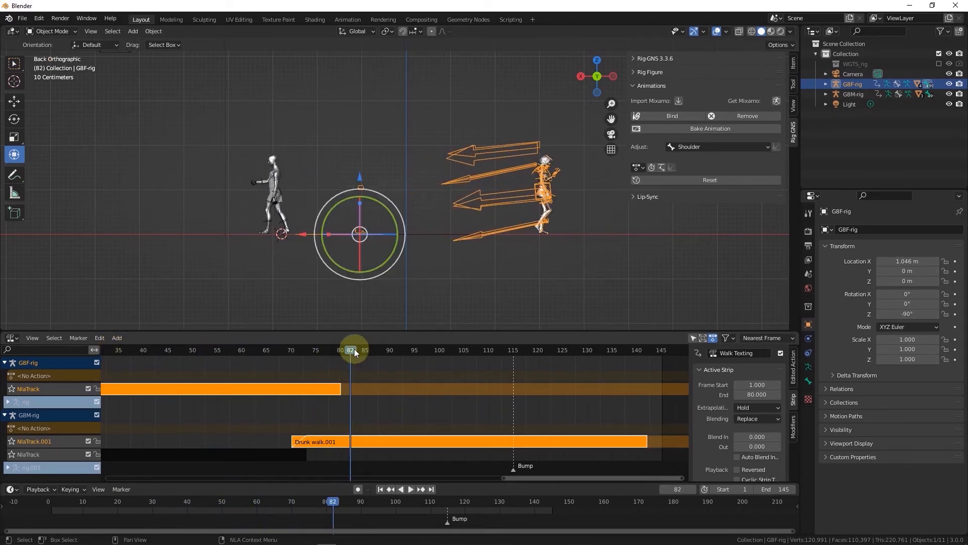
Step: Move the Walk Texting strip so it starts at frame 52 and spans the Bump marker
{"action": "left_click", "coordinate": [243, 391]}
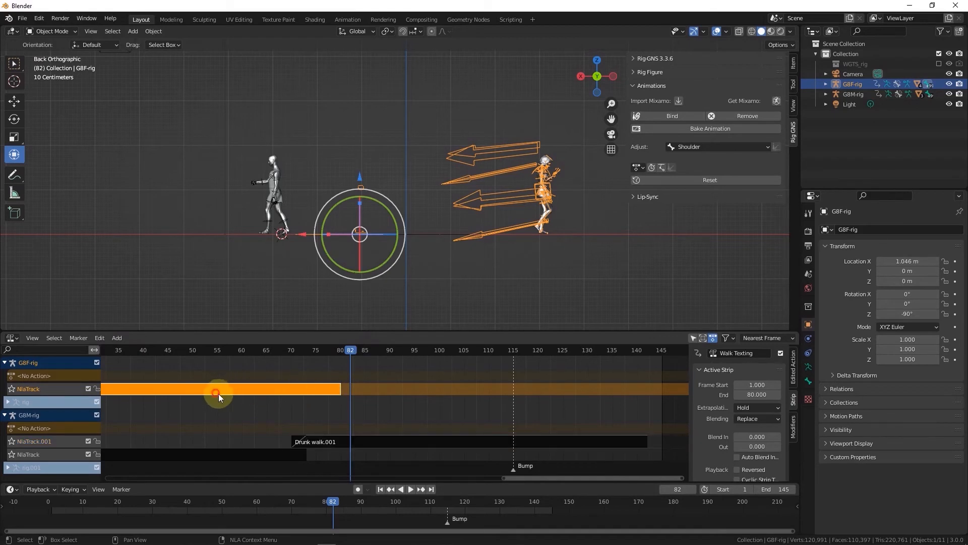
{"action": "key", "text": "g"}
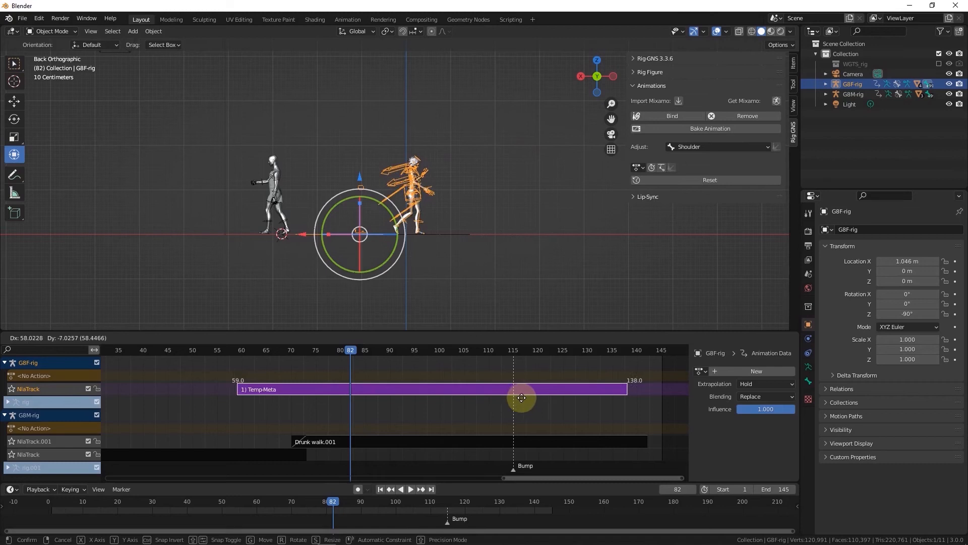
{"action": "left_click", "coordinate": [283, 371]}
Step: Play back both figures' walks from before the Walk Texting strip past the Bump marker
{"action": "left_click", "coordinate": [218, 352]}
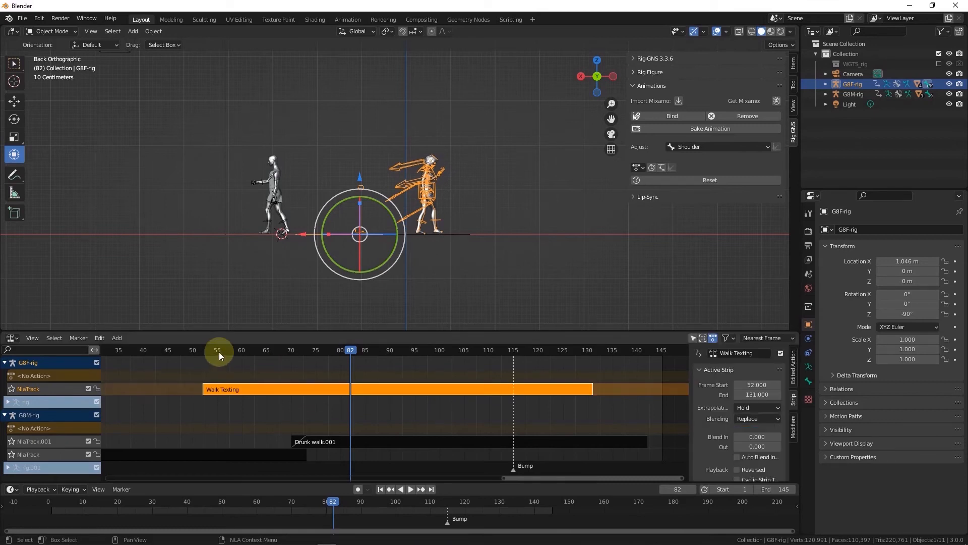
{"action": "left_click", "coordinate": [167, 349]}
{"action": "key", "text": "space"}
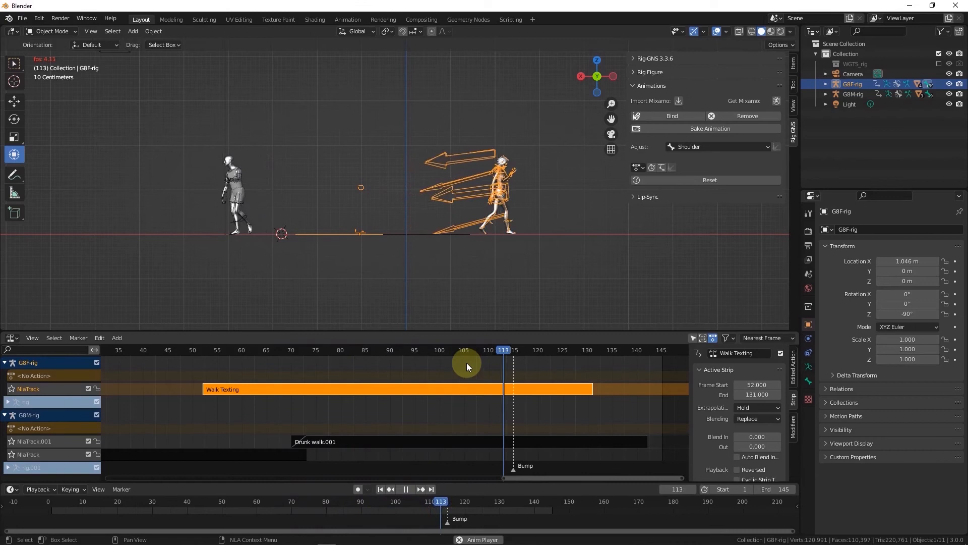
{"action": "key", "text": "space"}
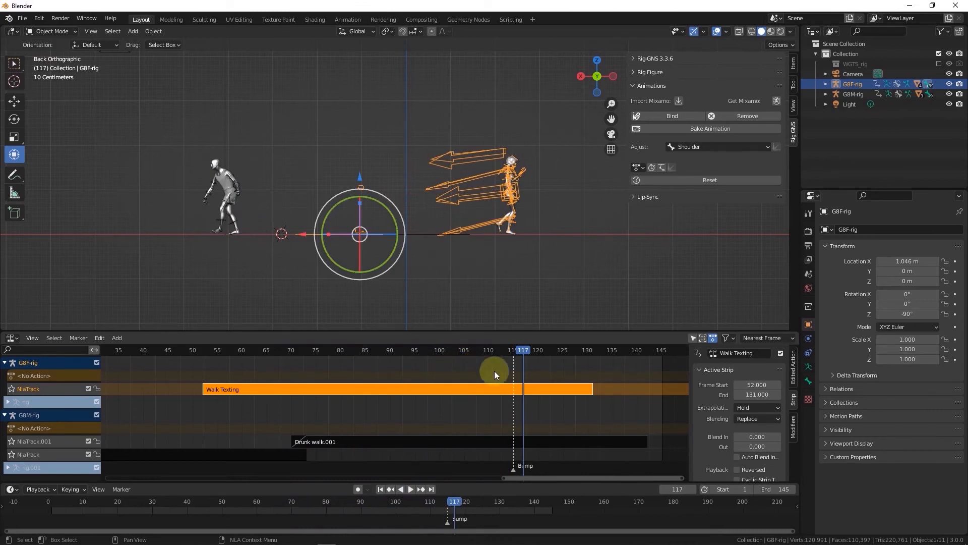
Step: Go to frame 115 and move the G8F-rig along X to about 7.51 m so it meets the G8M figure
{"action": "left_click", "coordinate": [510, 350]}
{"action": "middle_click_drag", "start_coordinate": [413, 250], "coordinate": [407, 295]}
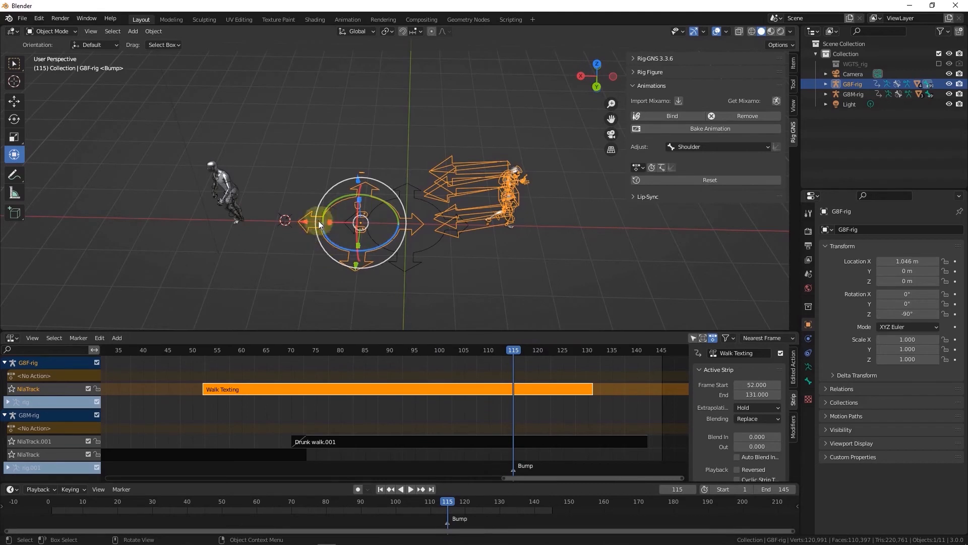
{"action": "left_click_drag", "start_coordinate": [300, 219], "coordinate": [23, 232]}
{"action": "left_click", "coordinate": [22, 229]}
{"action": "scroll", "coordinate": [192, 203], "scroll_direction": "up", "scroll_amount": 4}
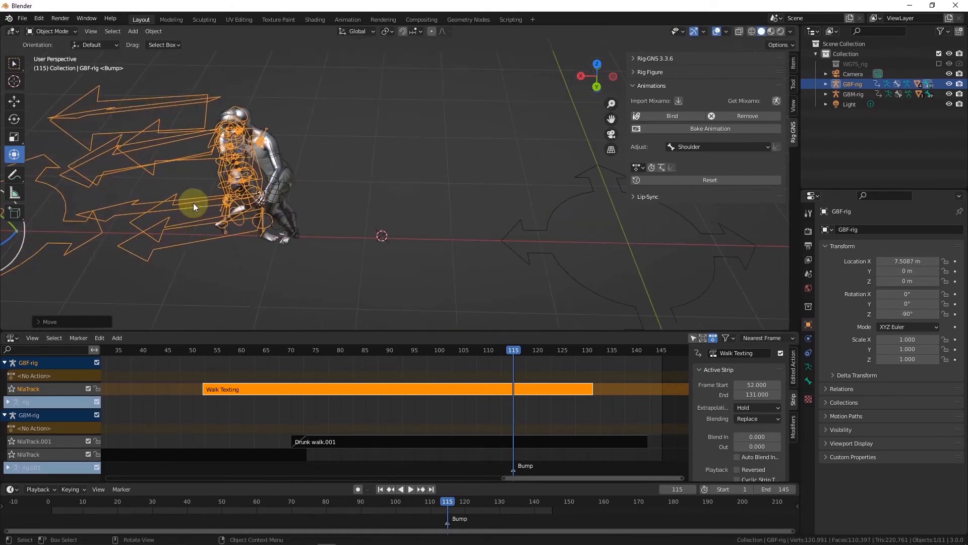
{"action": "middle_click_drag", "start_coordinate": [248, 192], "coordinate": [263, 180]}
Step: Hide the G8F-rig's arm and leg IK, Fingers and Torso rig layers
{"action": "left_click", "coordinate": [793, 67]}
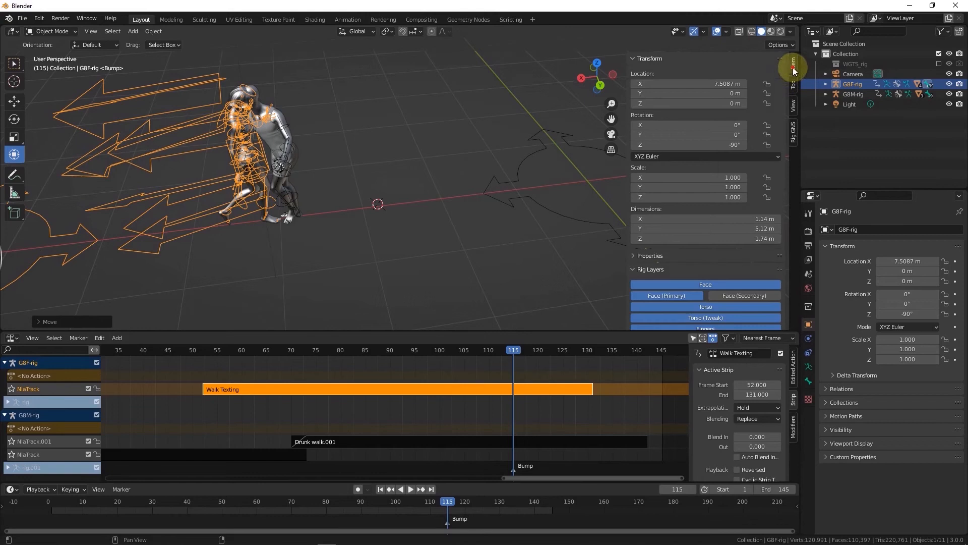
{"action": "scroll", "coordinate": [747, 211], "scroll_direction": "down", "scroll_amount": 5}
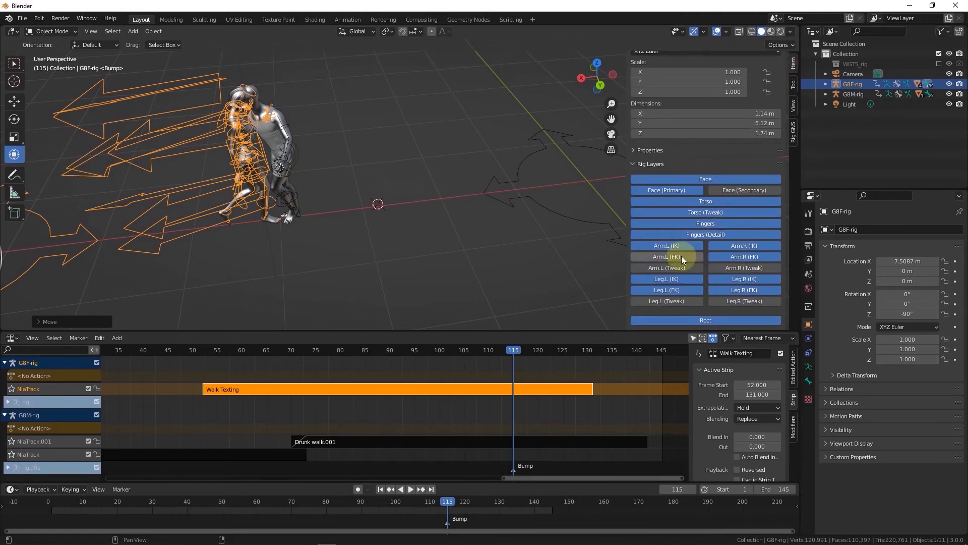
{"action": "left_click", "coordinate": [679, 246]}
{"action": "left_click", "coordinate": [741, 245]}
{"action": "left_click", "coordinate": [667, 279]}
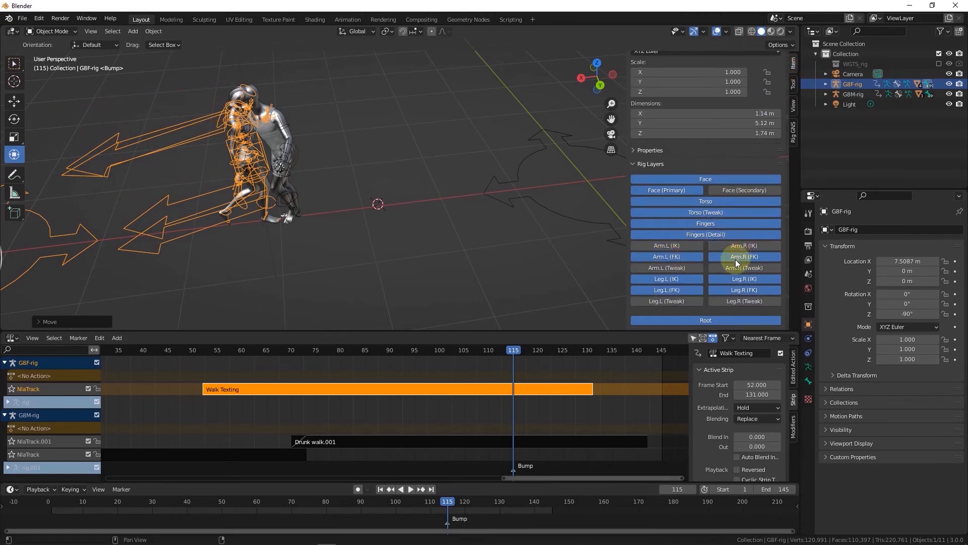
{"action": "left_click", "coordinate": [730, 281]}
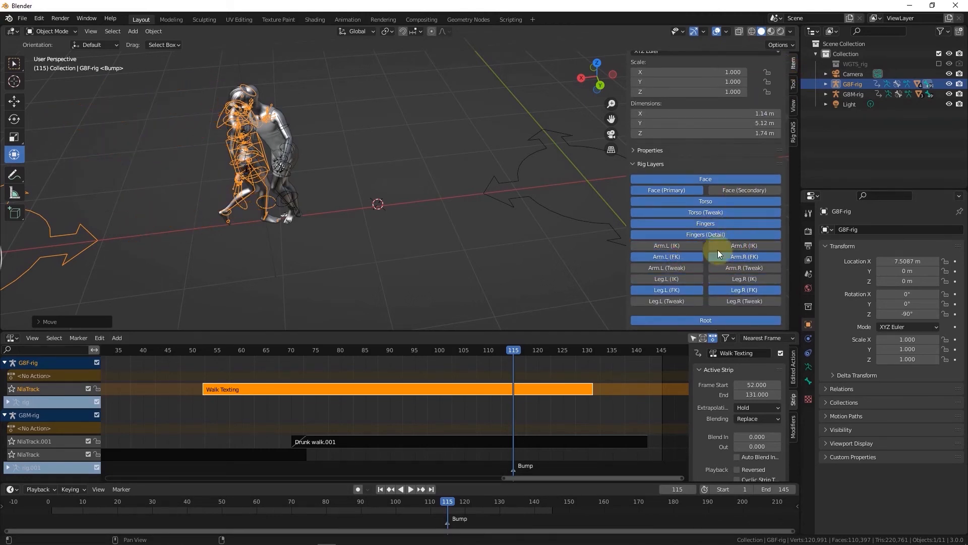
{"action": "left_click", "coordinate": [709, 225]}
{"action": "left_click", "coordinate": [716, 204]}
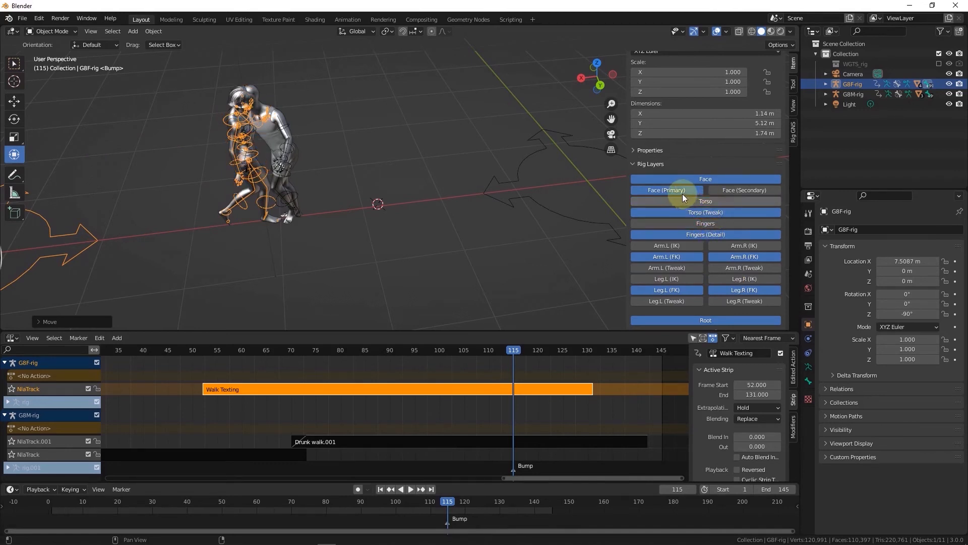
{"action": "left_click", "coordinate": [794, 139]}
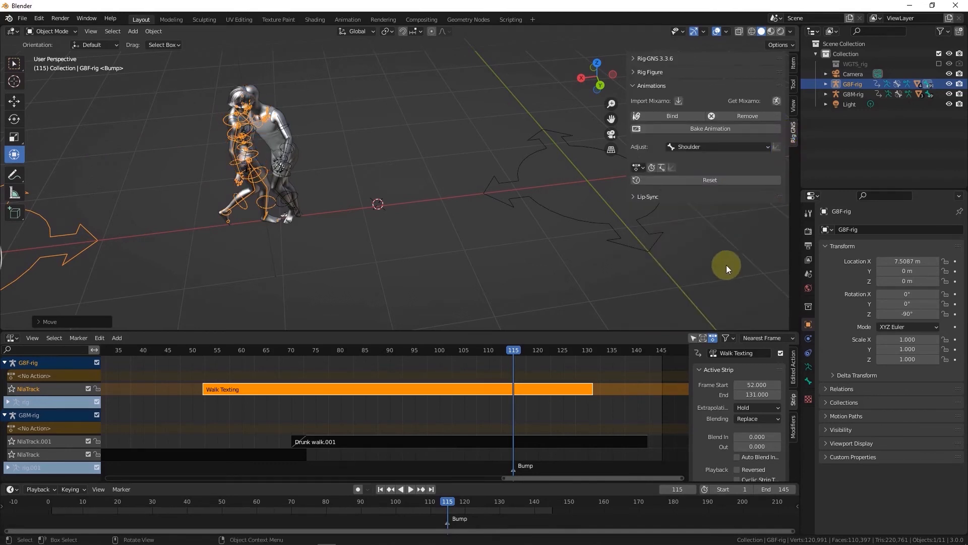
Step: Play back the walks up to the Bump marker and examine how the two figures meet at frame 116
{"action": "left_click", "coordinate": [177, 352]}
{"action": "key", "text": "space"}
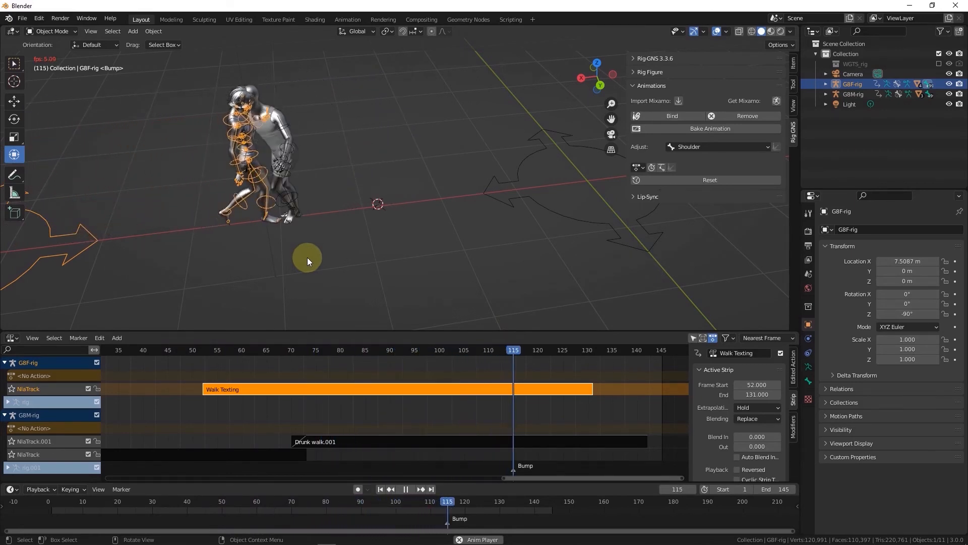
{"action": "key", "text": "space"}
{"action": "middle_click_drag", "start_coordinate": [297, 217], "coordinate": [195, 147]}
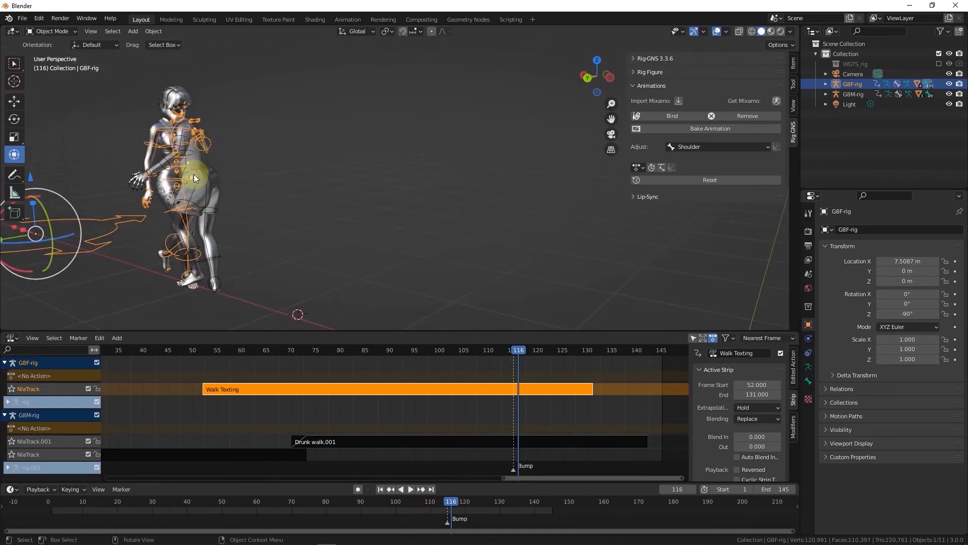
{"action": "scroll", "coordinate": [192, 174], "scroll_direction": "up", "scroll_amount": 2}
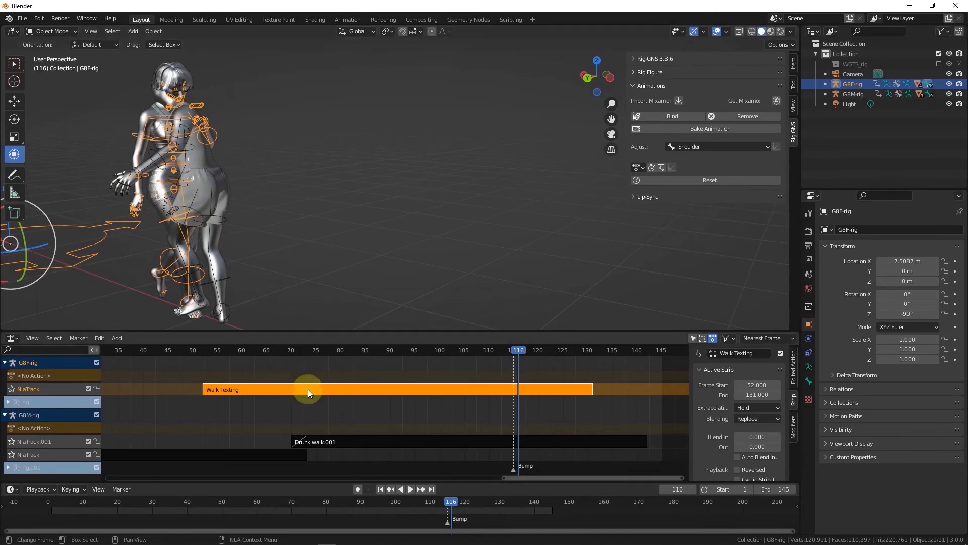
Step: Tweak the Walk Texting strip's action to shift the G8F figure sideways relative to the G8M figure, leaving tweak mode when done
{"action": "key", "text": "Tab"}
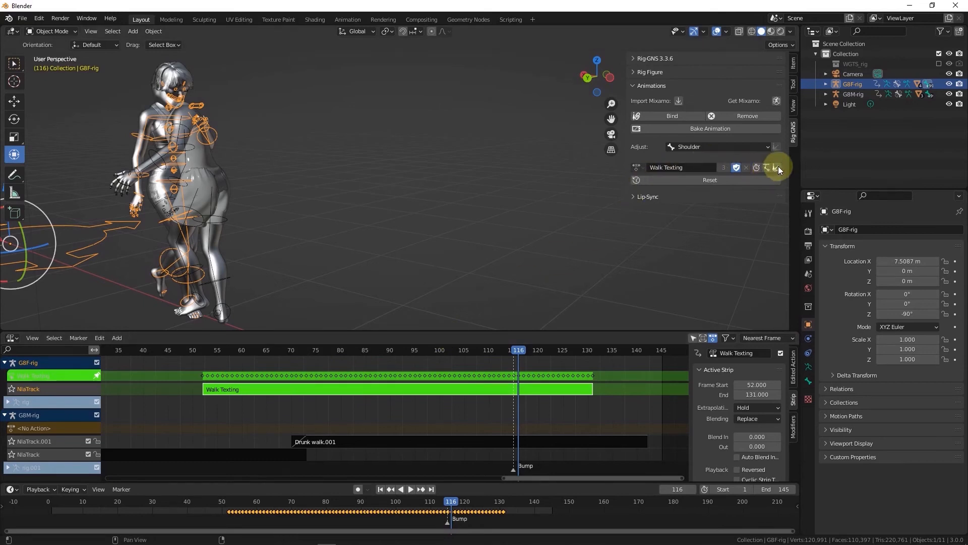
{"action": "scroll", "coordinate": [776, 166], "scroll_direction": "down", "scroll_amount": 3}
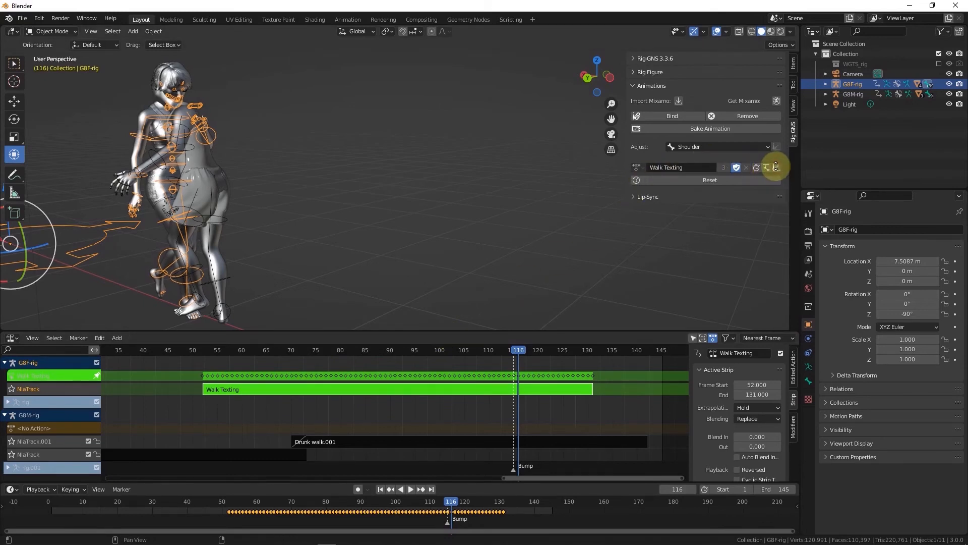
{"action": "scroll", "coordinate": [771, 166], "scroll_direction": "down", "scroll_amount": 2}
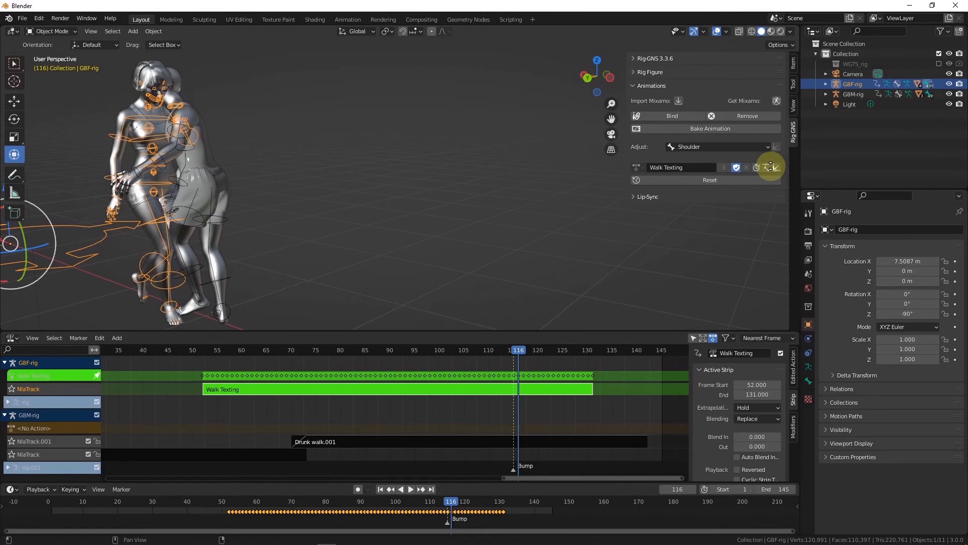
{"action": "scroll", "coordinate": [772, 166], "scroll_direction": "up", "scroll_amount": 3}
{"action": "scroll", "coordinate": [783, 164], "scroll_direction": "up", "scroll_amount": 4}
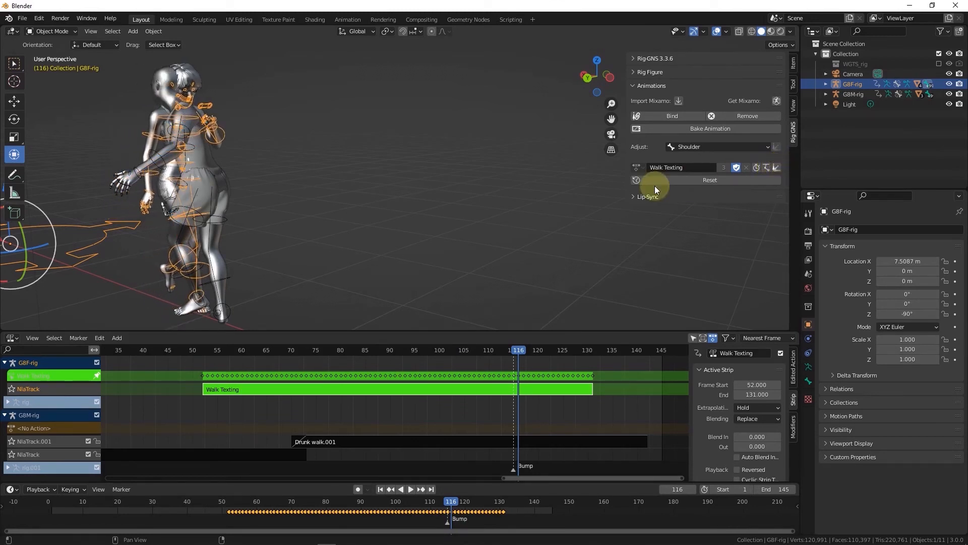
{"action": "middle_click_drag", "start_coordinate": [448, 183], "coordinate": [367, 200]}
{"action": "scroll", "coordinate": [284, 184], "scroll_direction": "up", "scroll_amount": 6}
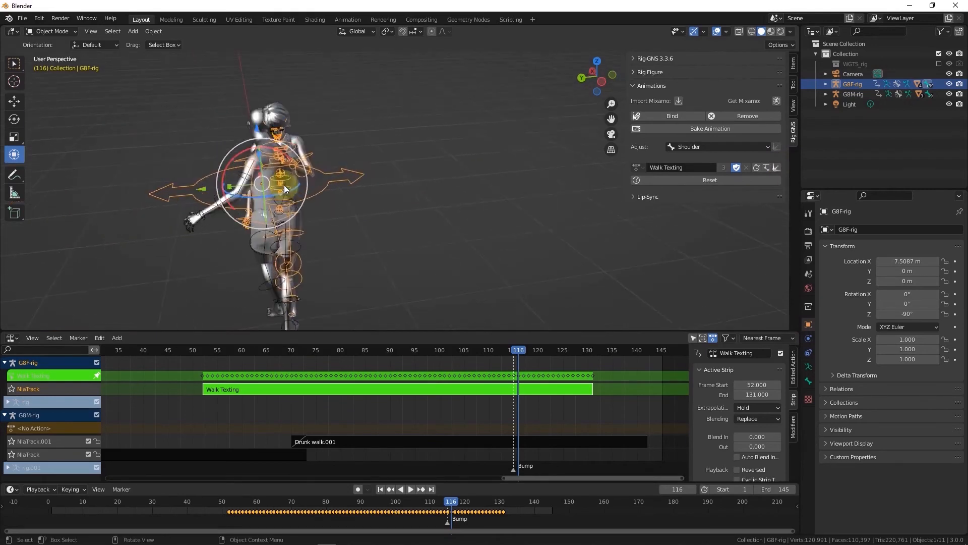
{"action": "middle_click_drag", "start_coordinate": [300, 183], "coordinate": [283, 190]}
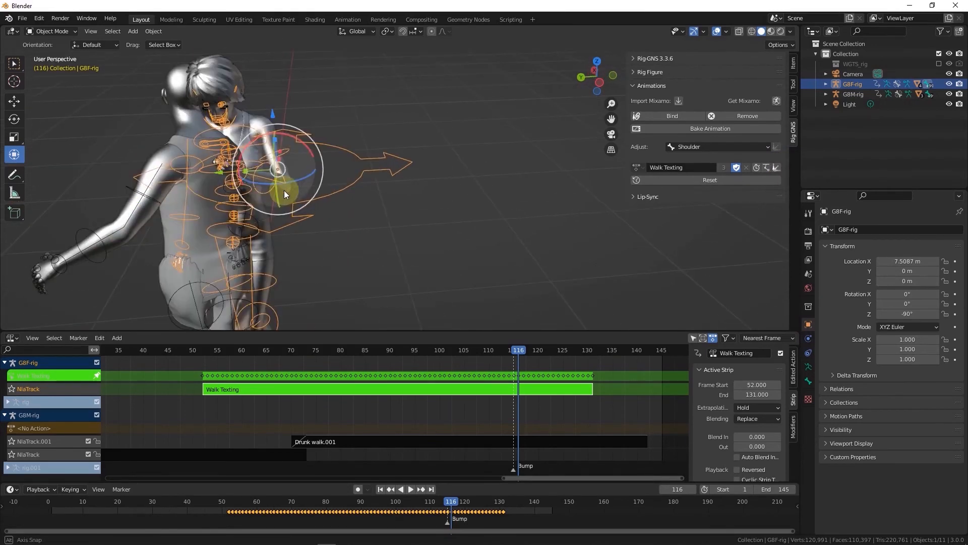
{"action": "left_click", "coordinate": [779, 169]}
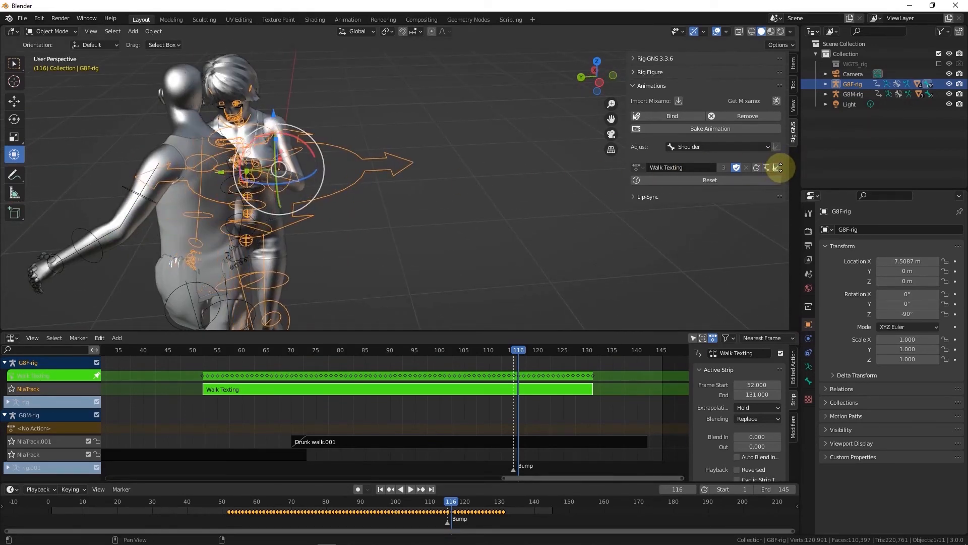
{"action": "middle_click_drag", "start_coordinate": [580, 141], "coordinate": [495, 142]}
{"action": "middle_click_drag", "start_coordinate": [237, 128], "coordinate": [646, 174]}
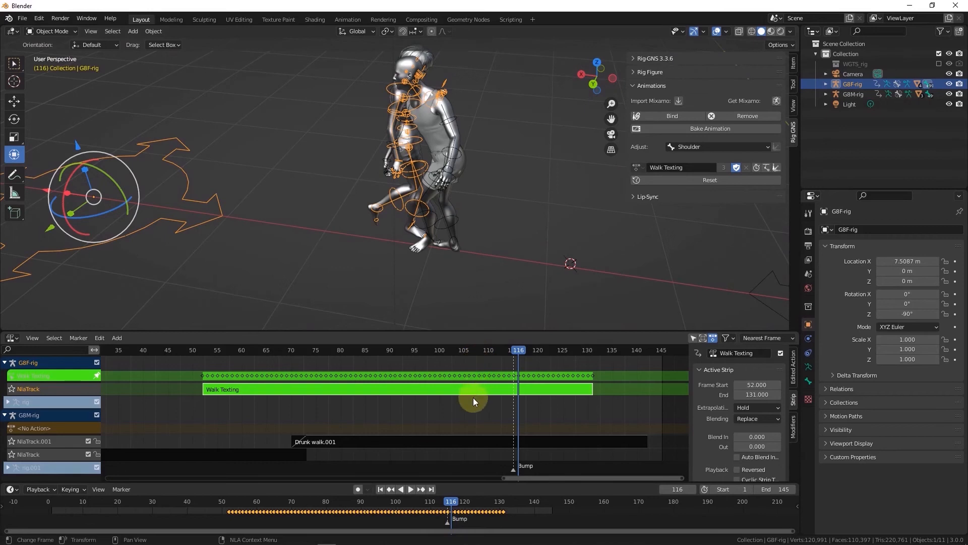
{"action": "key", "text": "Tab"}
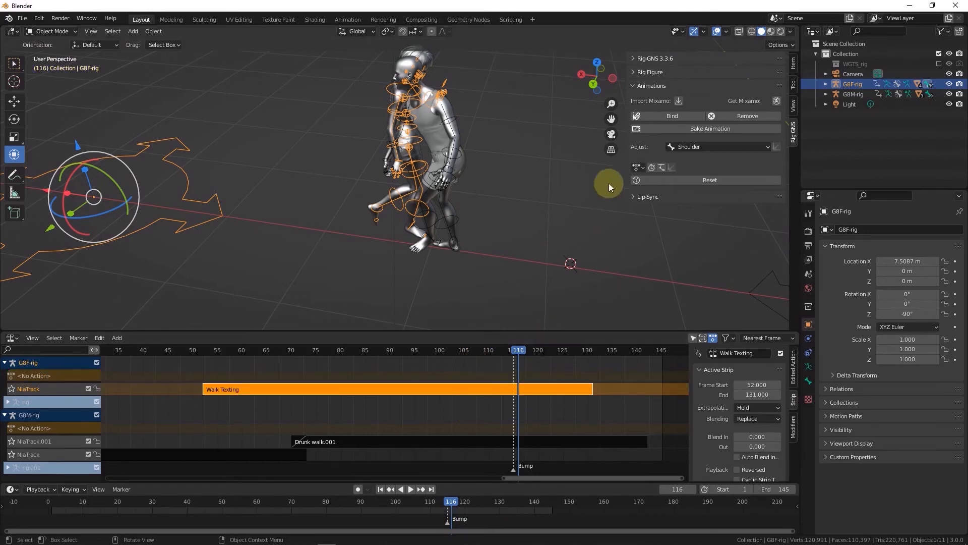
Step: Assign the Shoved spin action to the G8F-rig and push it down onto a new NLA track
{"action": "left_click", "coordinate": [636, 168]}
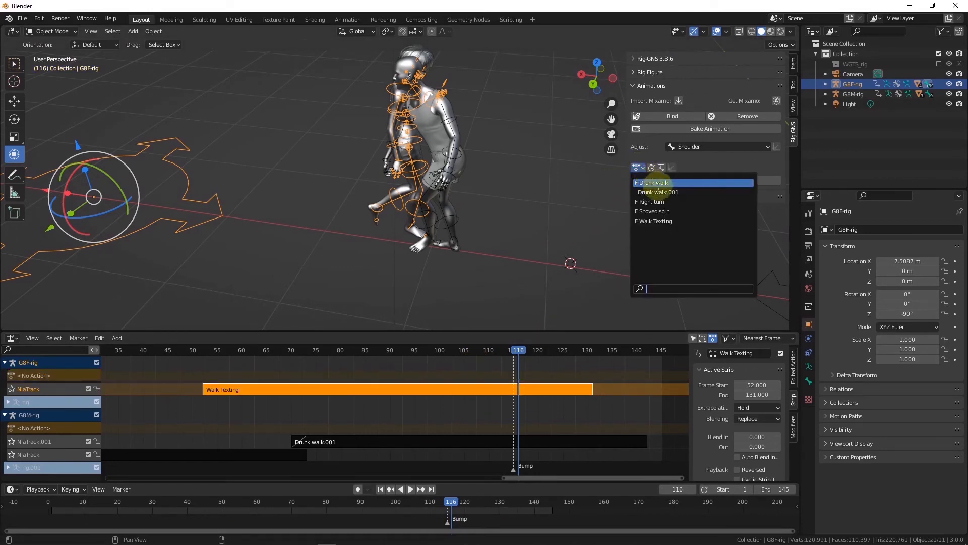
{"action": "left_click", "coordinate": [666, 212]}
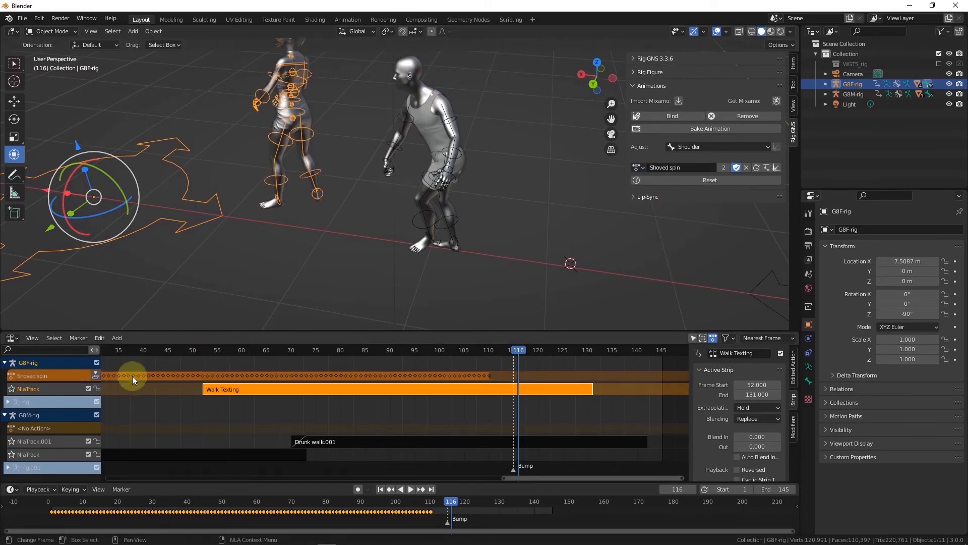
{"action": "left_click", "coordinate": [96, 375]}
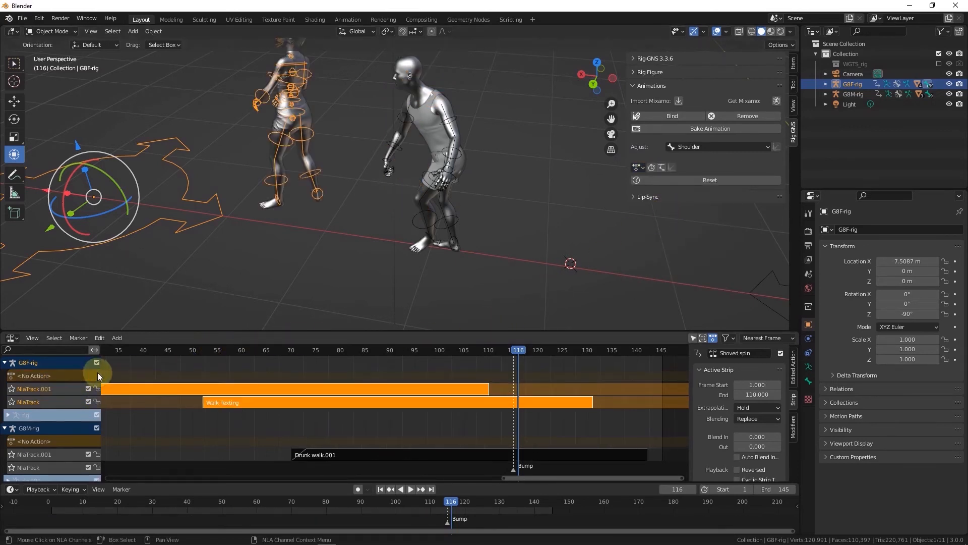
{"action": "left_click_drag", "start_coordinate": [188, 387], "coordinate": [208, 392]}
{"action": "scroll", "coordinate": [375, 413], "scroll_direction": "down", "scroll_amount": 2}
{"action": "scroll", "coordinate": [375, 413], "scroll_direction": "down", "scroll_amount": 2}
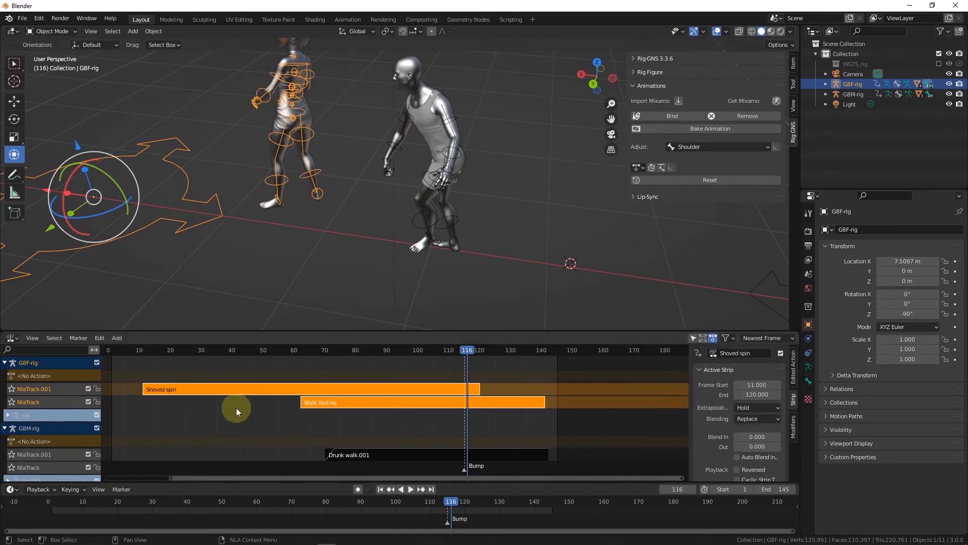
{"action": "key", "text": "ctrl+z"}
Step: Move only the Shoved spin strip so it starts at frame 15, and play it back from frame 16
{"action": "left_click", "coordinate": [220, 392]}
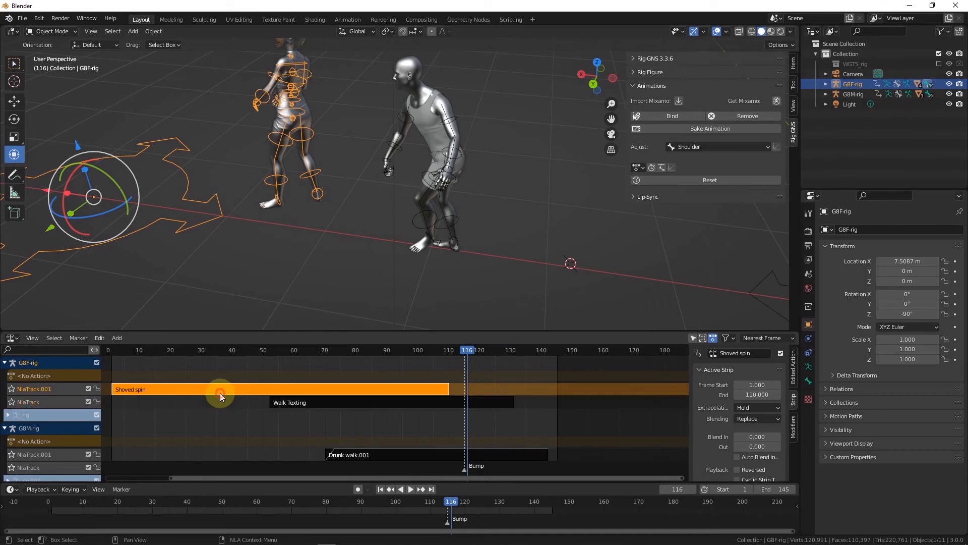
{"action": "left_click_drag", "start_coordinate": [202, 389], "coordinate": [229, 388]}
{"action": "left_click", "coordinate": [157, 353]}
{"action": "left_click", "coordinate": [158, 352]}
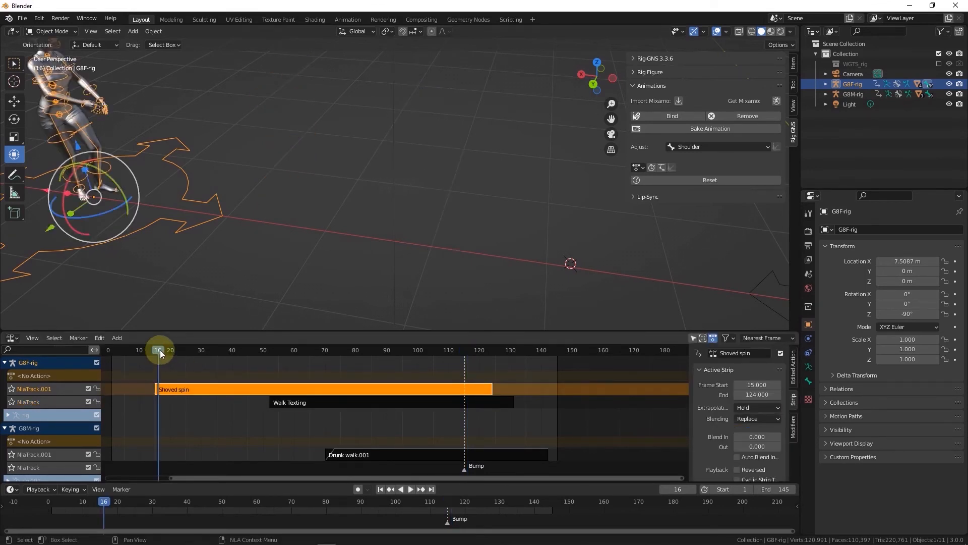
{"action": "key", "text": "space"}
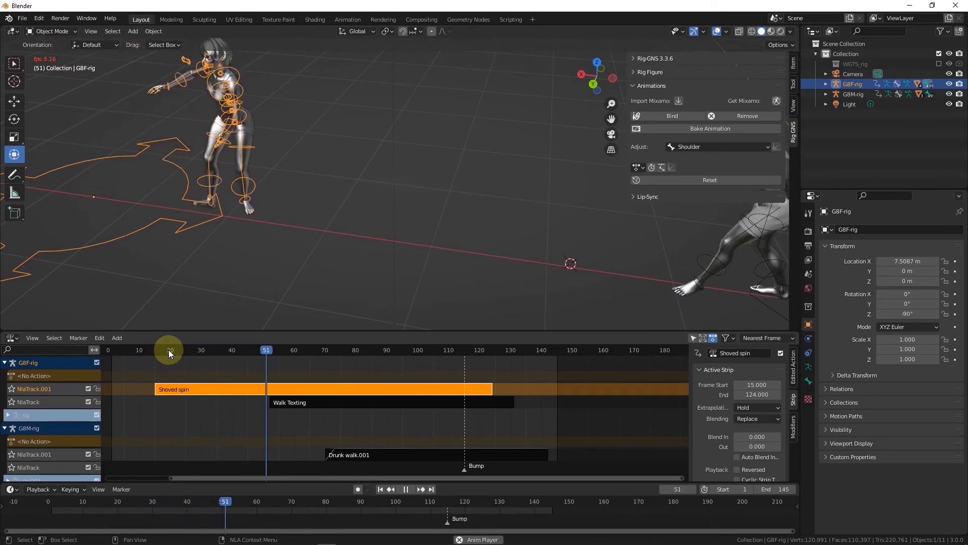
{"action": "key", "text": "space"}
Step: Split the Shoved spin strip at frame 44, where the shove begins, and delete the part before it
{"action": "left_click_drag", "start_coordinate": [251, 350], "coordinate": [249, 352]}
{"action": "key", "text": "space"}
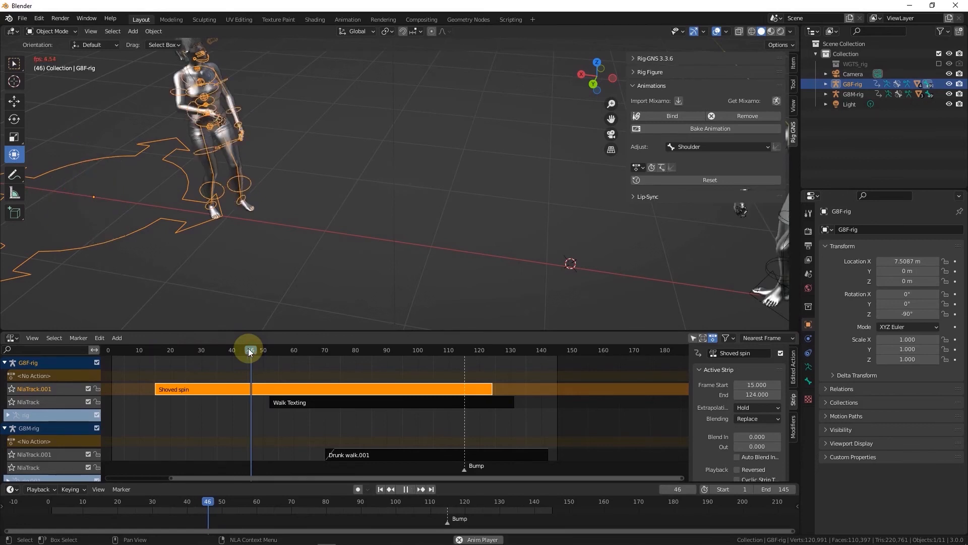
{"action": "key", "text": "space"}
{"action": "left_click_drag", "start_coordinate": [255, 350], "coordinate": [240, 349]}
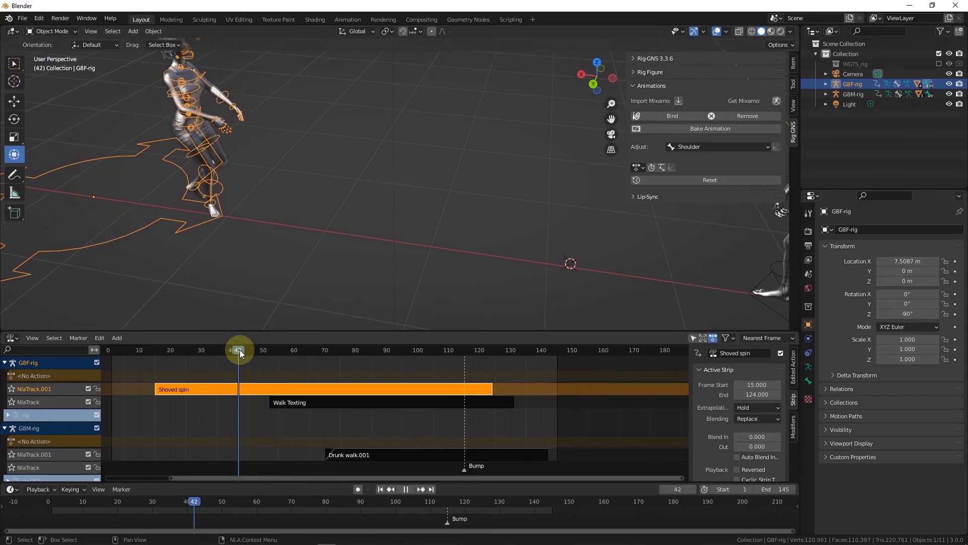
{"action": "mouse_move", "coordinate": [240, 350]}
{"action": "left_mouse_down"}
{"action": "mouse_move", "coordinate": [168, 350]}
{"action": "mouse_move", "coordinate": [258, 359]}
{"action": "mouse_move", "coordinate": [244, 359]}
{"action": "left_mouse_up"}
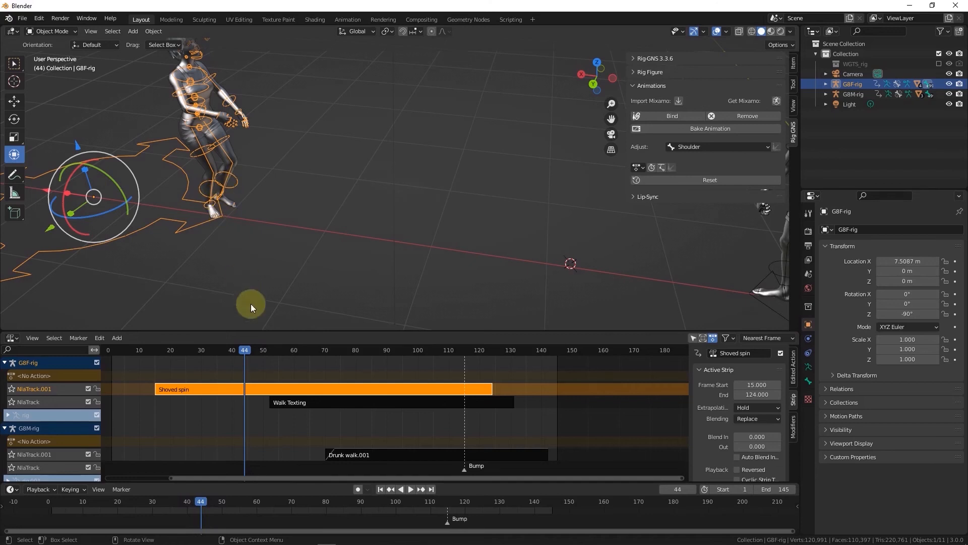
{"action": "mouse_move", "coordinate": [246, 348]}
{"action": "left_mouse_down"}
{"action": "mouse_move", "coordinate": [258, 349]}
{"action": "mouse_move", "coordinate": [244, 350]}
{"action": "left_mouse_up"}
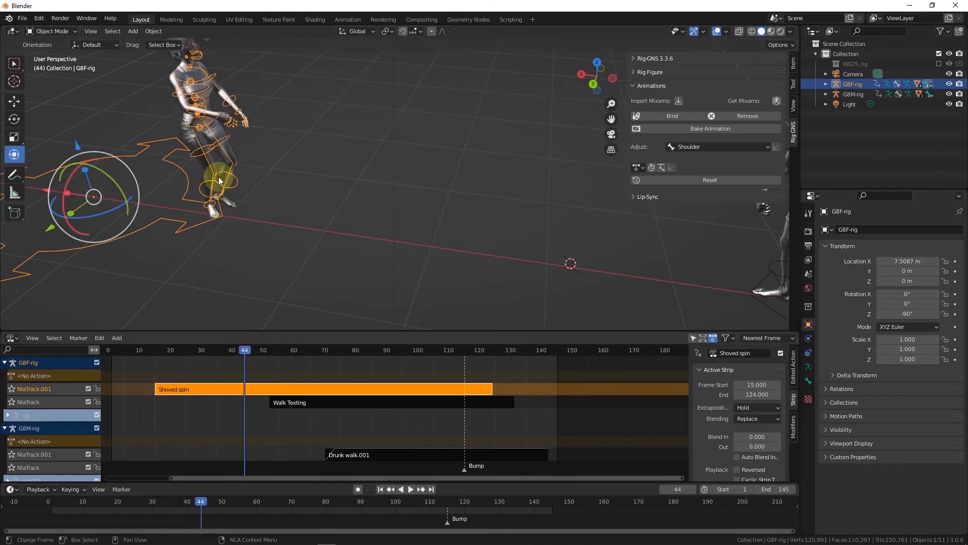
{"action": "mouse_move", "coordinate": [243, 349]}
{"action": "left_mouse_down"}
{"action": "mouse_move", "coordinate": [229, 349]}
{"action": "mouse_move", "coordinate": [244, 349]}
{"action": "left_mouse_up"}
{"action": "key", "text": "y"}
{"action": "left_click", "coordinate": [214, 388]}
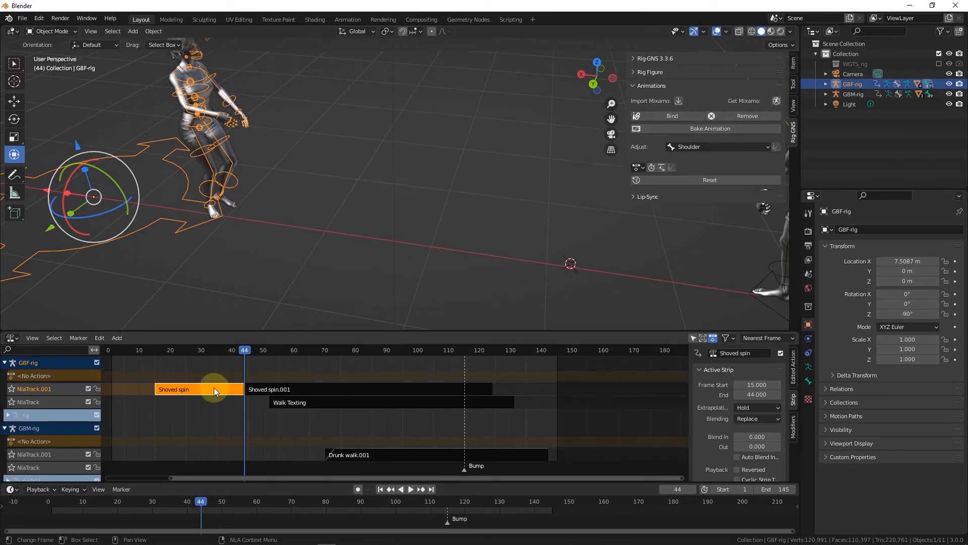
{"action": "key", "text": "x"}
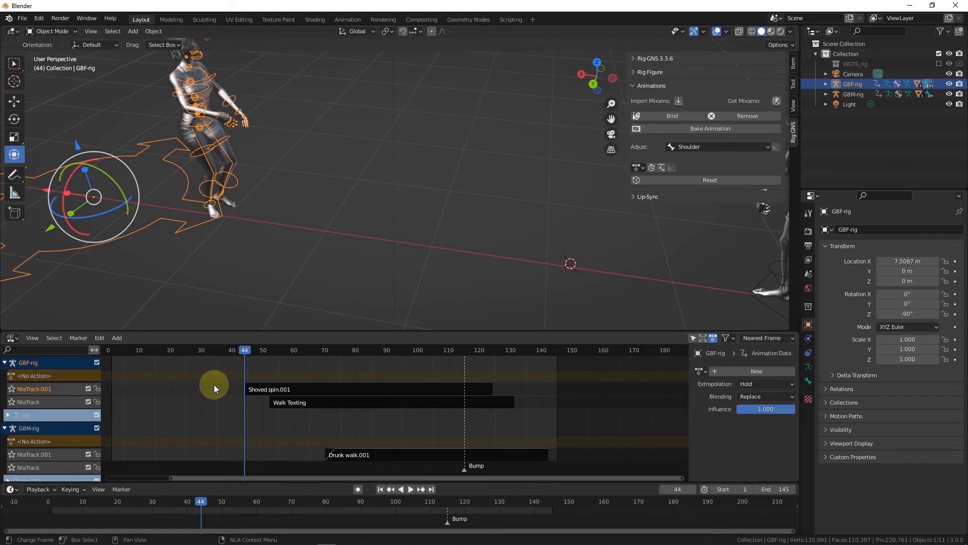
Step: Move the Shoved spin strip so it starts at frame 113, and play back the figures' approach to the bump
{"action": "left_click", "coordinate": [302, 388]}
{"action": "left_click_drag", "start_coordinate": [284, 386], "coordinate": [494, 396]}
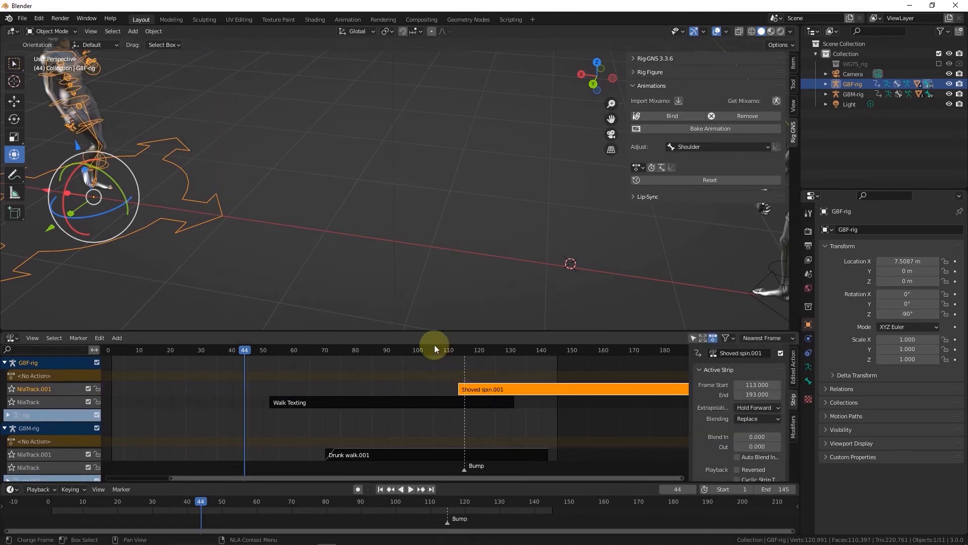
{"action": "key", "text": "space"}
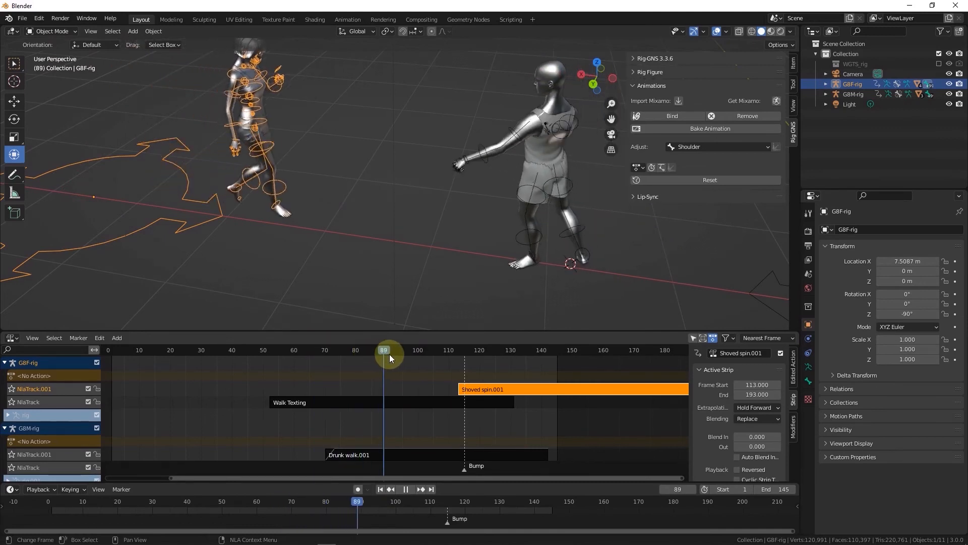
{"action": "key", "text": "space"}
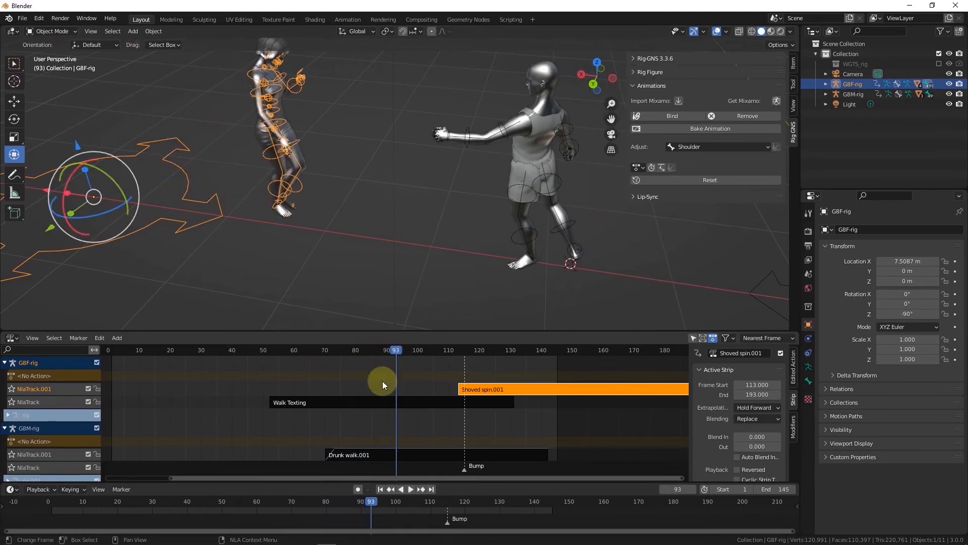
{"action": "key", "text": "space"}
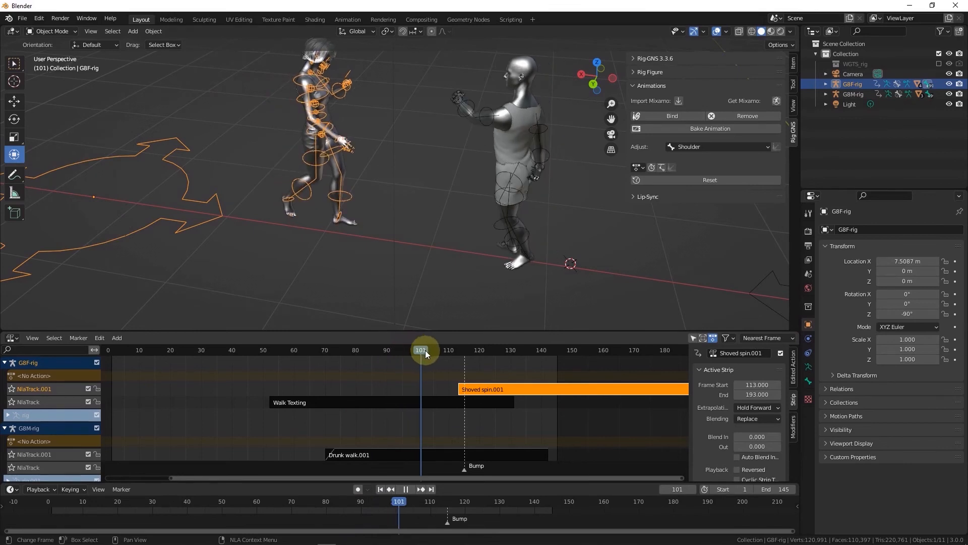
{"action": "key", "text": "space"}
Step: Move the Walk Texting strip to start at frame 33, split it at frame 100, and delete the part after the split
{"action": "left_click", "coordinate": [389, 402]}
{"action": "left_click_drag", "start_coordinate": [370, 403], "coordinate": [312, 408]}
{"action": "left_click_drag", "start_coordinate": [389, 347], "coordinate": [419, 349]}
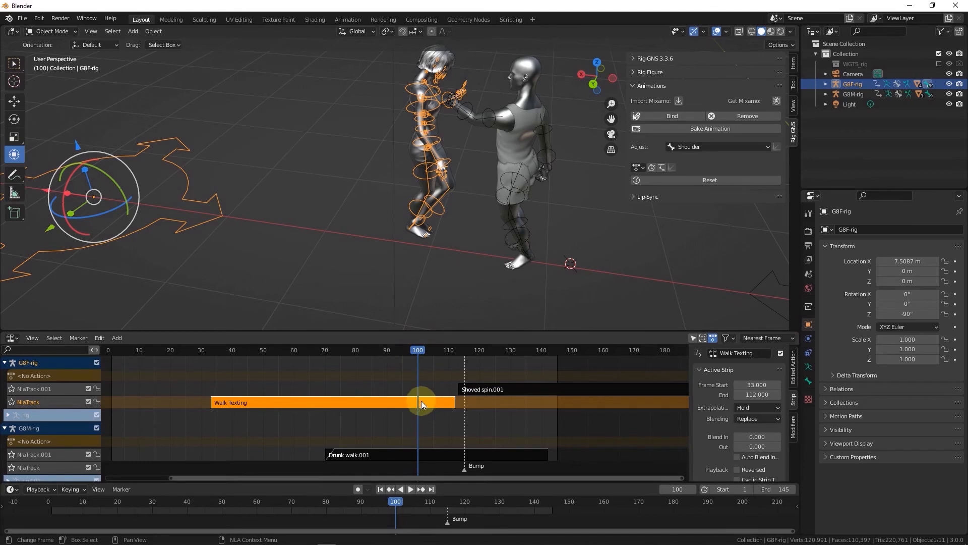
{"action": "key", "text": "y"}
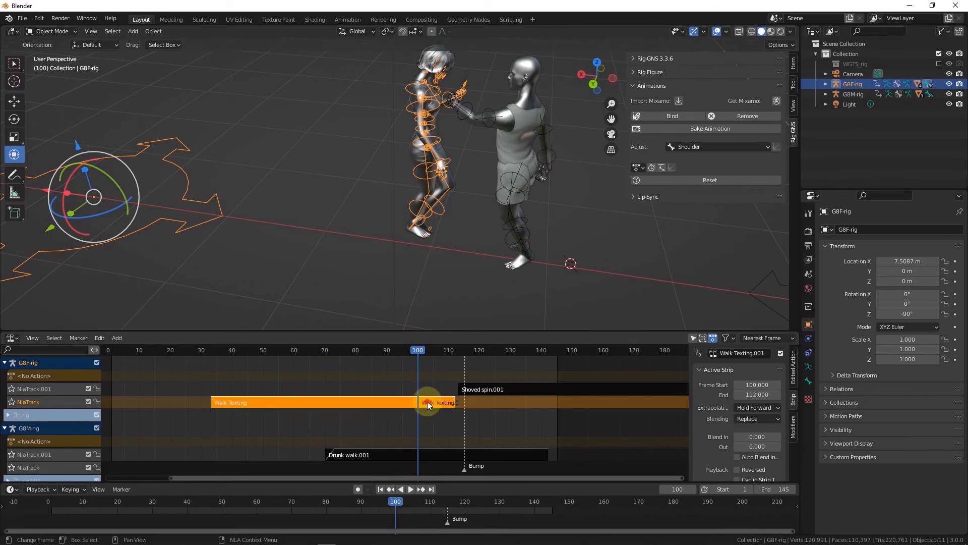
{"action": "left_click", "coordinate": [428, 401]}
{"action": "key", "text": "Delete"}
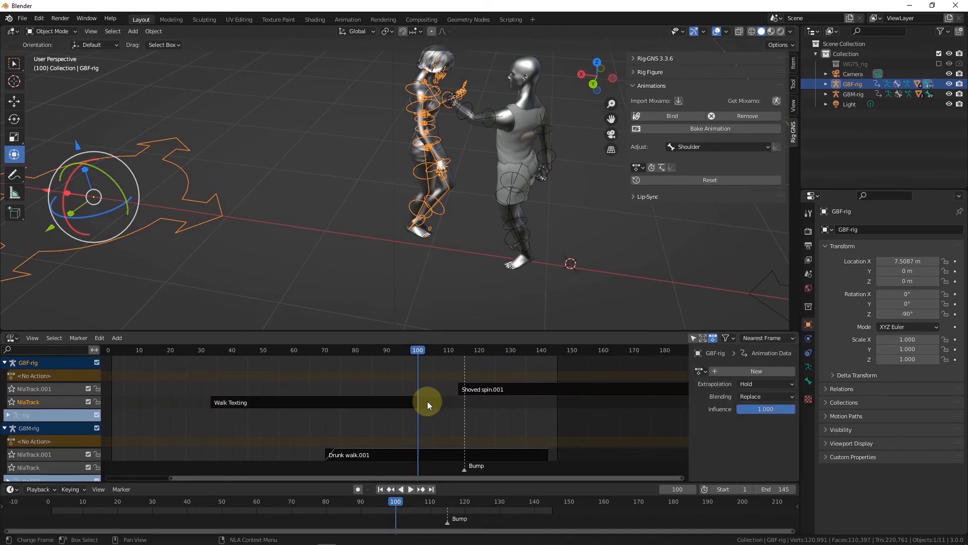
Step: Move the shortened Walk Texting strip to start at frame 50 and the Shoved spin strip to start at frame 117
{"action": "left_click_drag", "start_coordinate": [385, 401], "coordinate": [438, 406]}
{"action": "scroll", "coordinate": [495, 391], "scroll_direction": "up", "scroll_amount": 2}
{"action": "left_click_drag", "start_coordinate": [394, 349], "coordinate": [431, 352]}
{"action": "left_click_drag", "start_coordinate": [459, 388], "coordinate": [478, 388]}
{"action": "left_click_drag", "start_coordinate": [441, 348], "coordinate": [443, 348]}
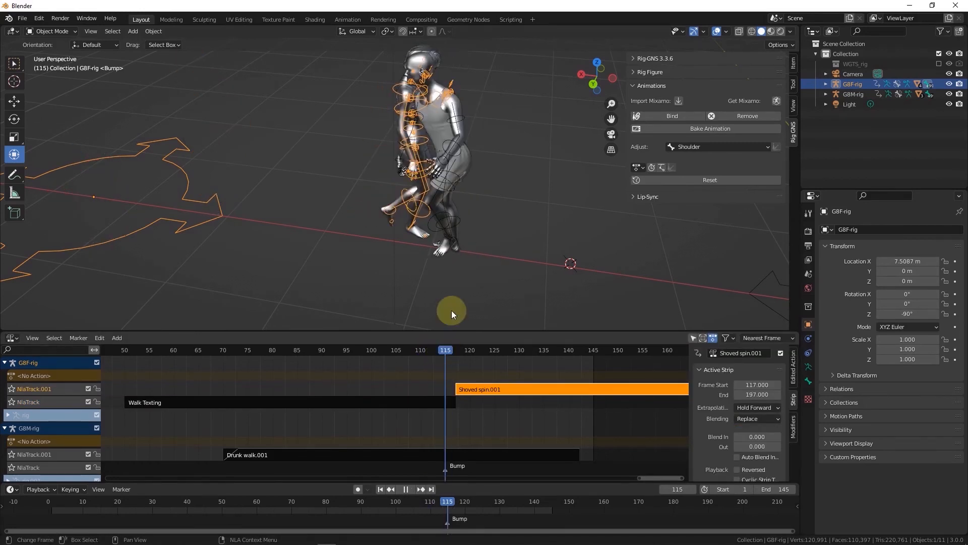
Step: Inspect the G8F figure's foot at frame 115 and undo the last move of the Shoved spin strip
{"action": "scroll", "coordinate": [440, 222], "scroll_direction": "up", "scroll_amount": 8}
{"action": "scroll", "coordinate": [401, 235], "scroll_direction": "up", "scroll_amount": 5}
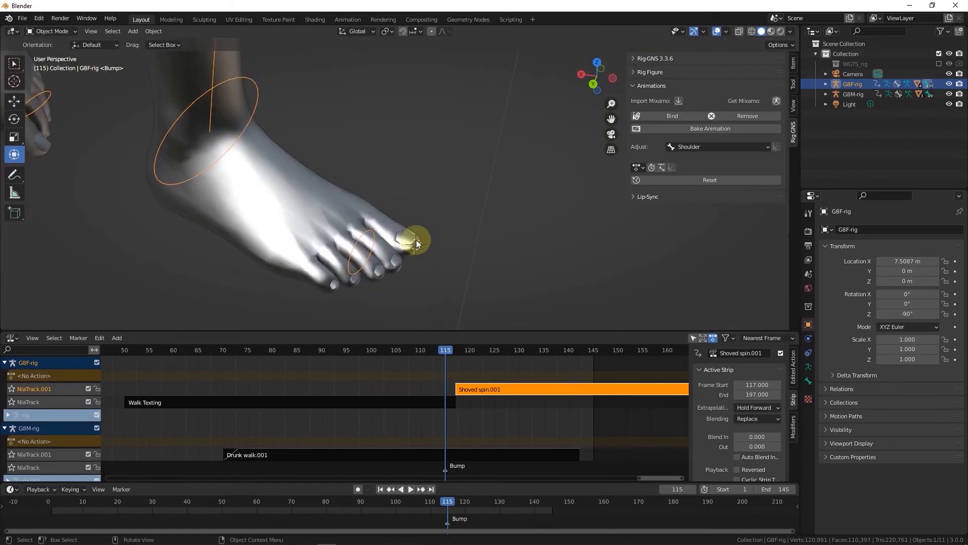
{"action": "scroll", "coordinate": [407, 240], "scroll_direction": "down", "scroll_amount": 5}
{"action": "key", "text": "ctrl+z"}
{"action": "scroll", "coordinate": [377, 258], "scroll_direction": "down", "scroll_amount": 6}
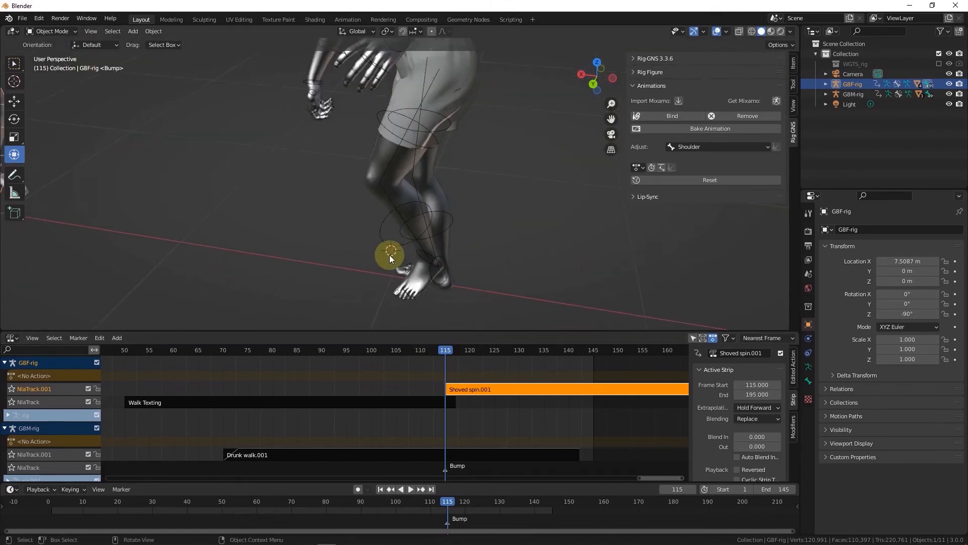
Step: Tweak the Shoved spin strip's action to shift the G8F figure against the G8M figure at frame 115, leaving tweak mode when done
{"action": "scroll", "coordinate": [241, 235], "scroll_direction": "up", "scroll_amount": 3}
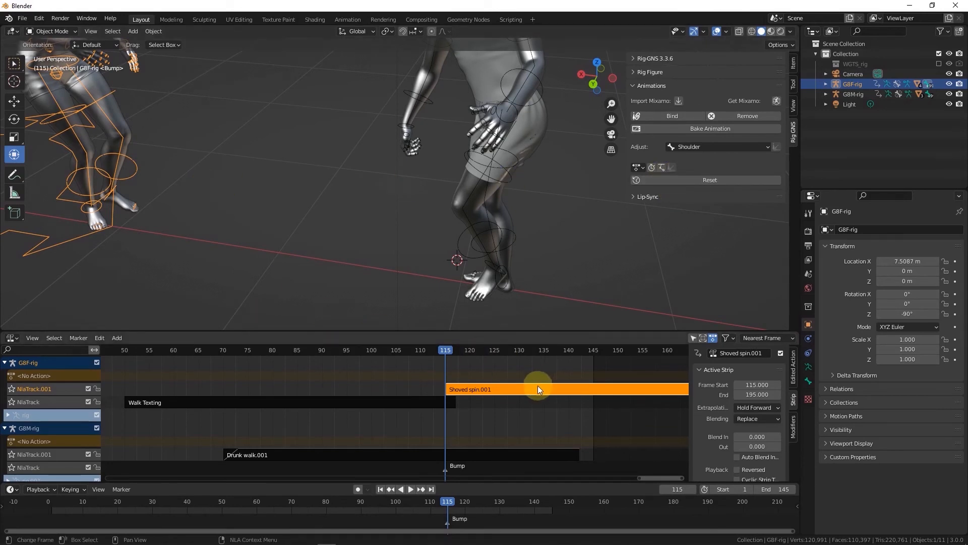
{"action": "key", "text": "Tab"}
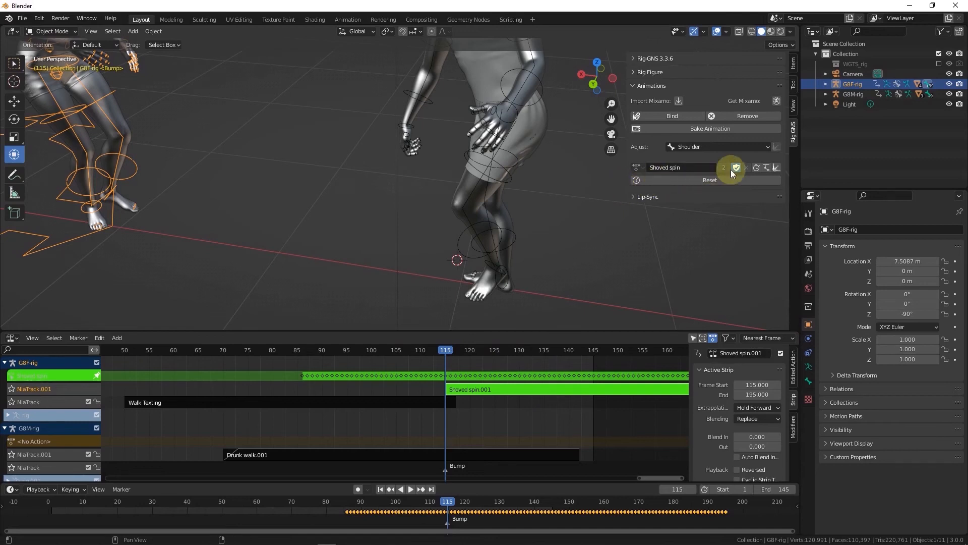
{"action": "left_click", "coordinate": [776, 167]}
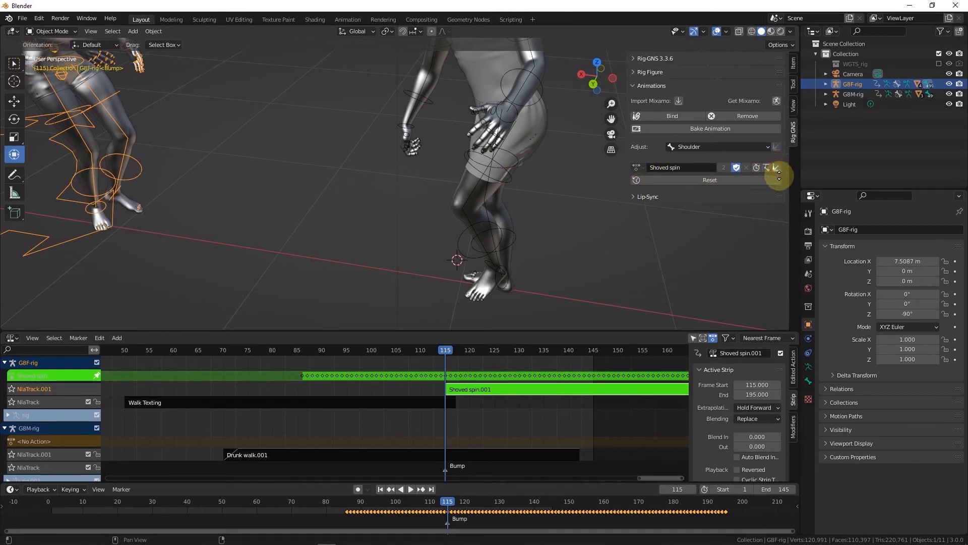
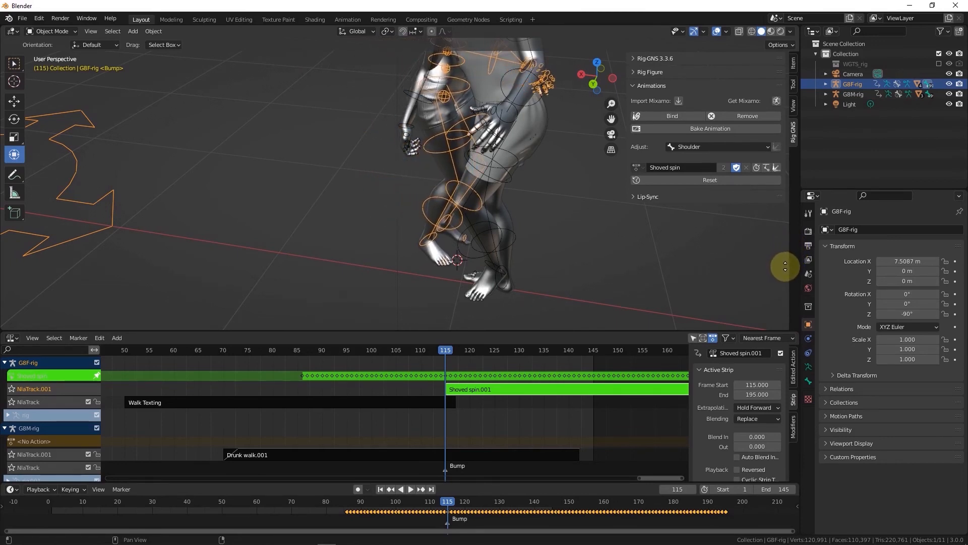
{"action": "scroll", "coordinate": [457, 271], "scroll_direction": "up", "scroll_amount": 6}
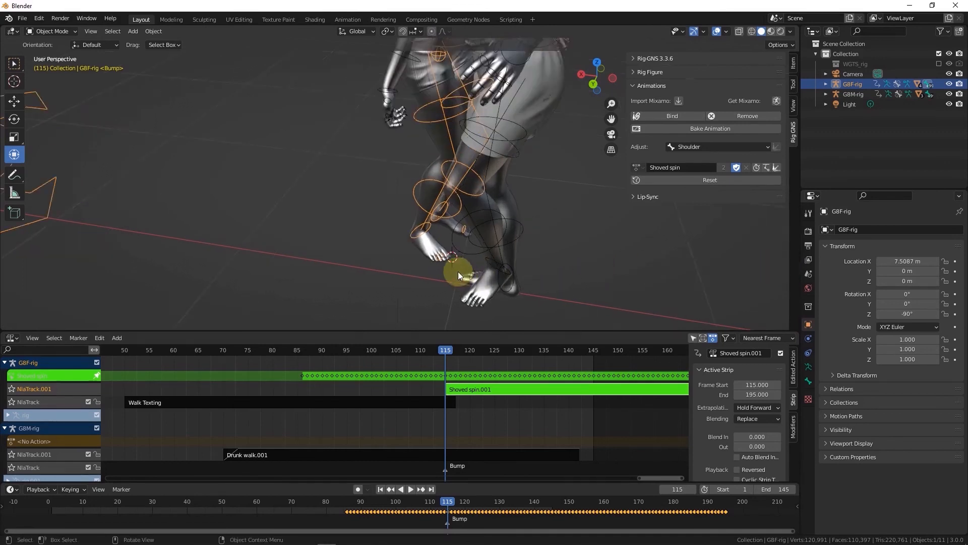
{"action": "scroll", "coordinate": [420, 261], "scroll_direction": "down", "scroll_amount": 5}
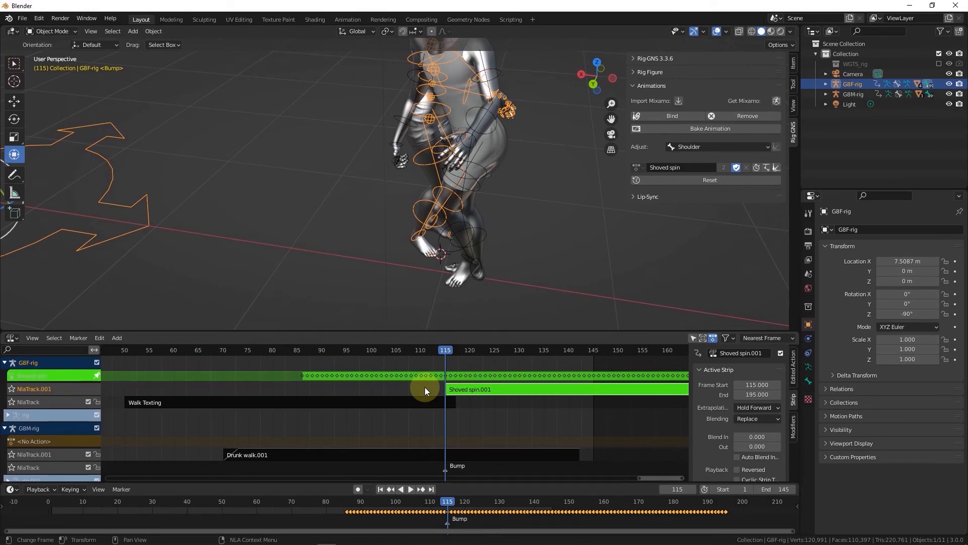
{"action": "key", "text": "Tab"}
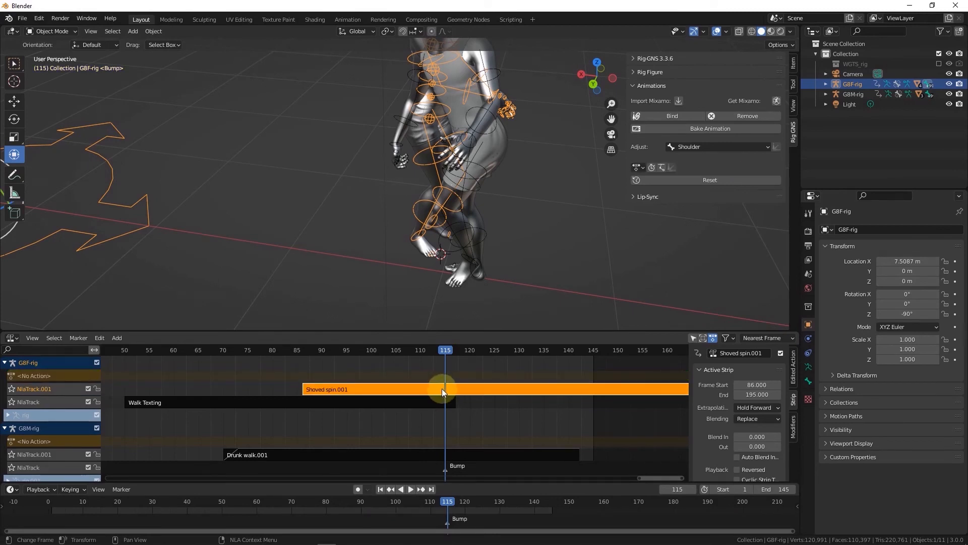
Step: Play back the bump, split the Shoved spin strip at frame 110, and delete the part before it
{"action": "left_click", "coordinate": [394, 347]}
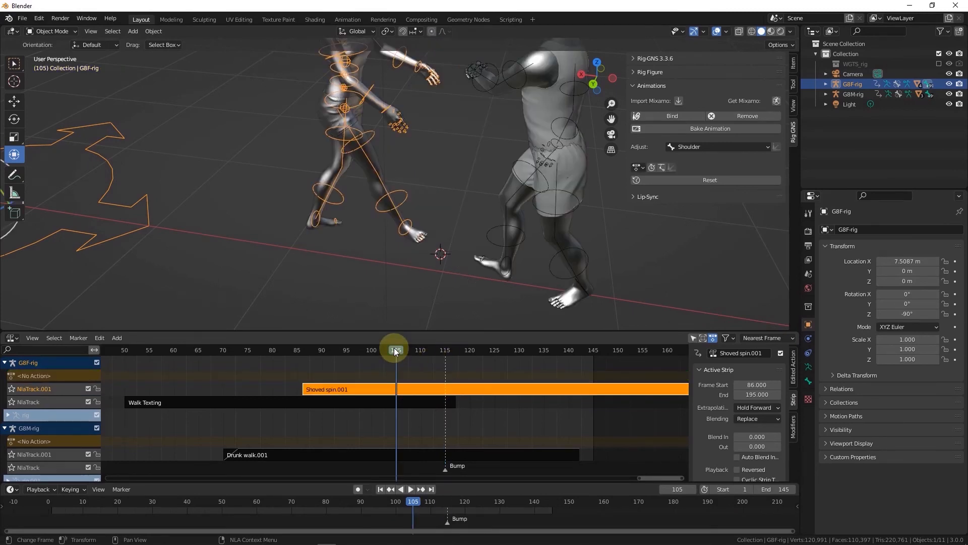
{"action": "key", "text": "space"}
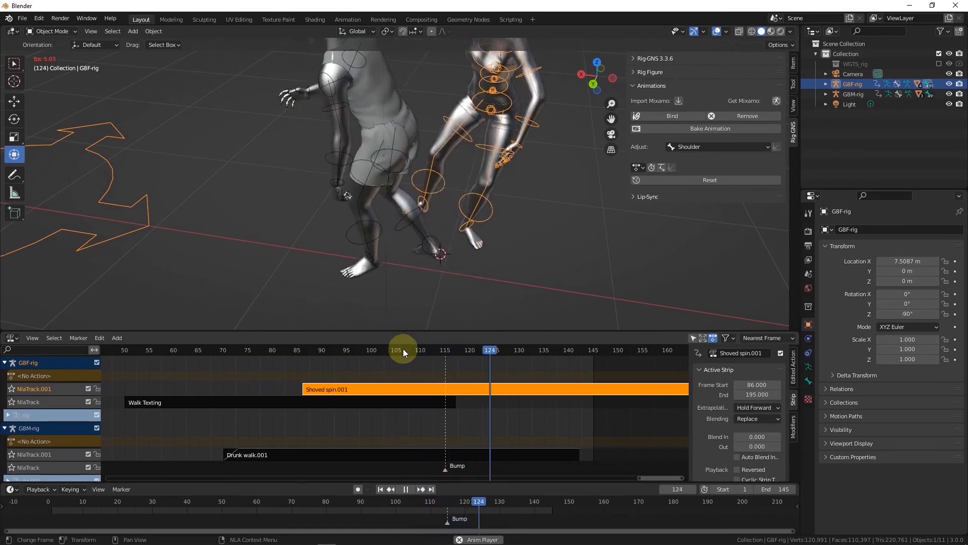
{"action": "key", "text": "space"}
{"action": "left_click", "coordinate": [423, 348]}
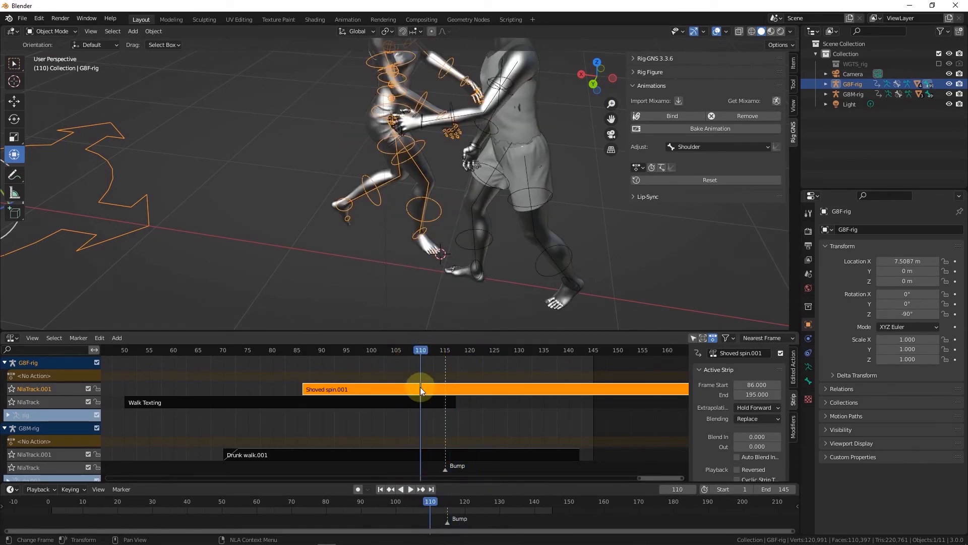
{"action": "key", "text": "y"}
{"action": "left_click", "coordinate": [407, 386]}
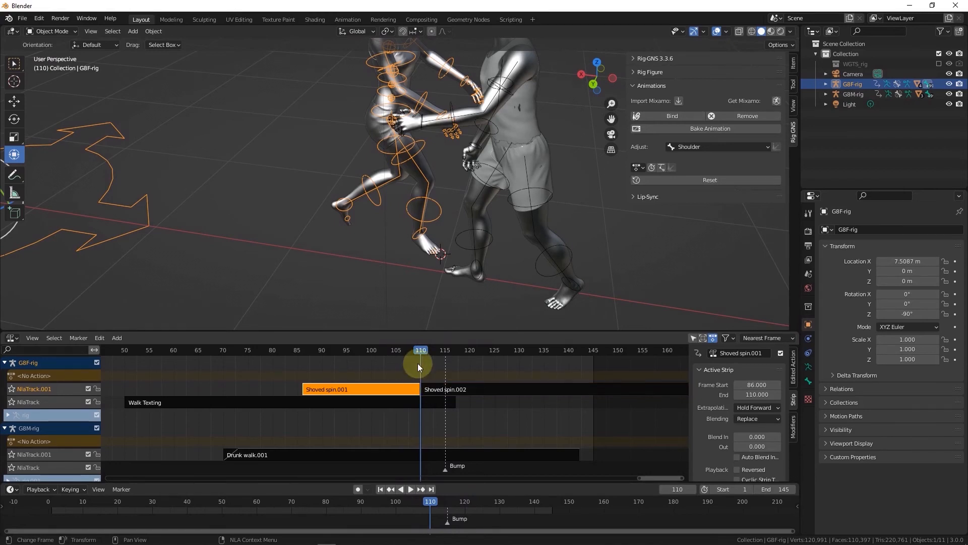
{"action": "key", "text": "space"}
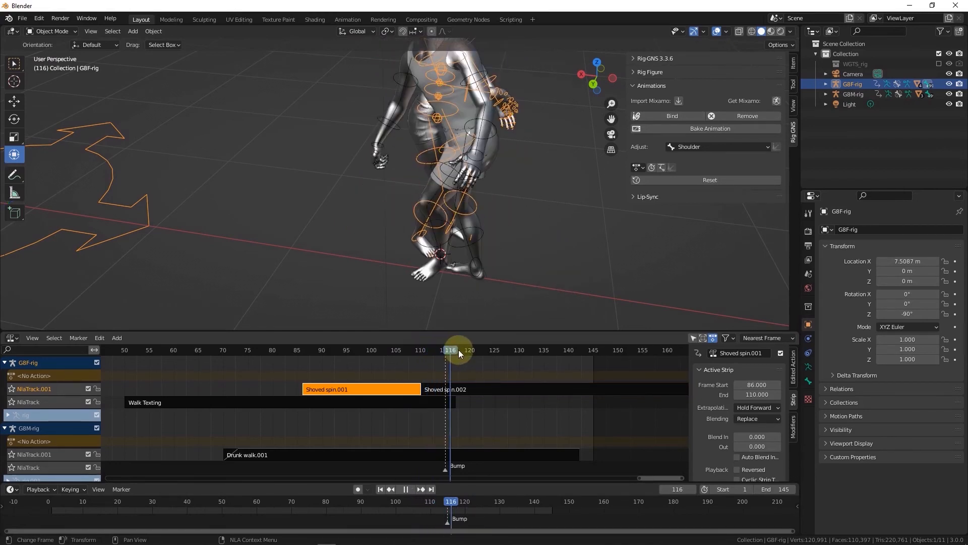
{"action": "key", "text": "space"}
{"action": "left_click", "coordinate": [391, 388]}
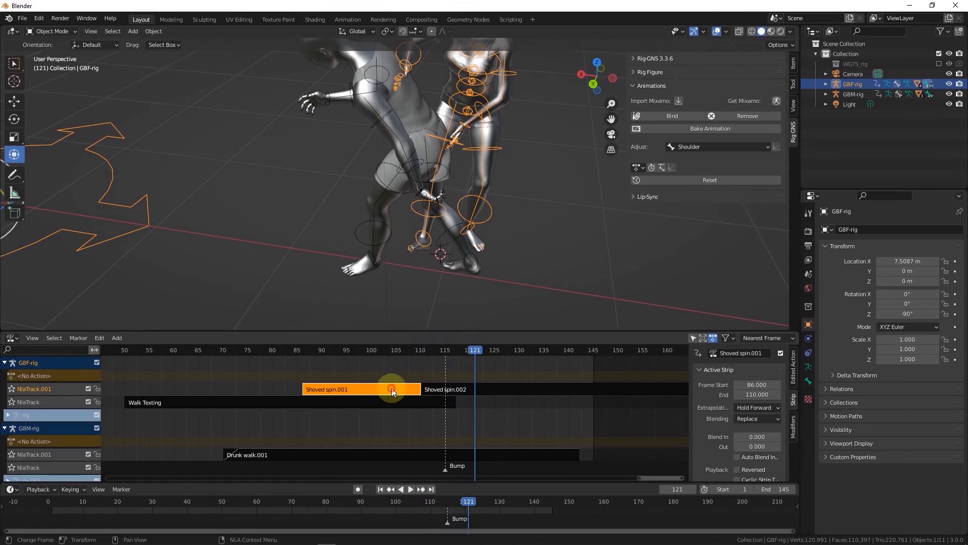
{"action": "key", "text": "x"}
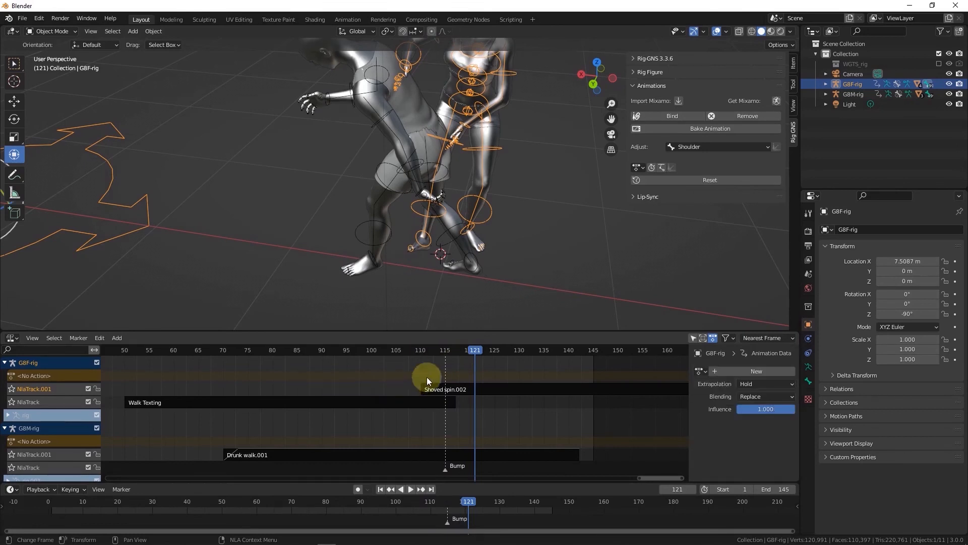
Step: Set the remaining Shoved spin strip's Blend In to 3 and scrub through the transition around the bump
{"action": "left_click", "coordinate": [454, 390]}
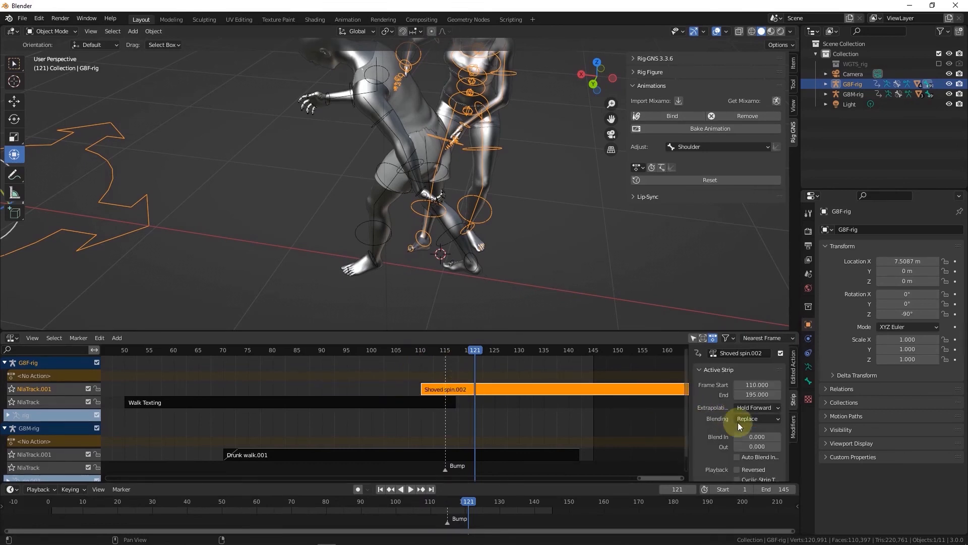
{"action": "double_click", "coordinate": [753, 435]}
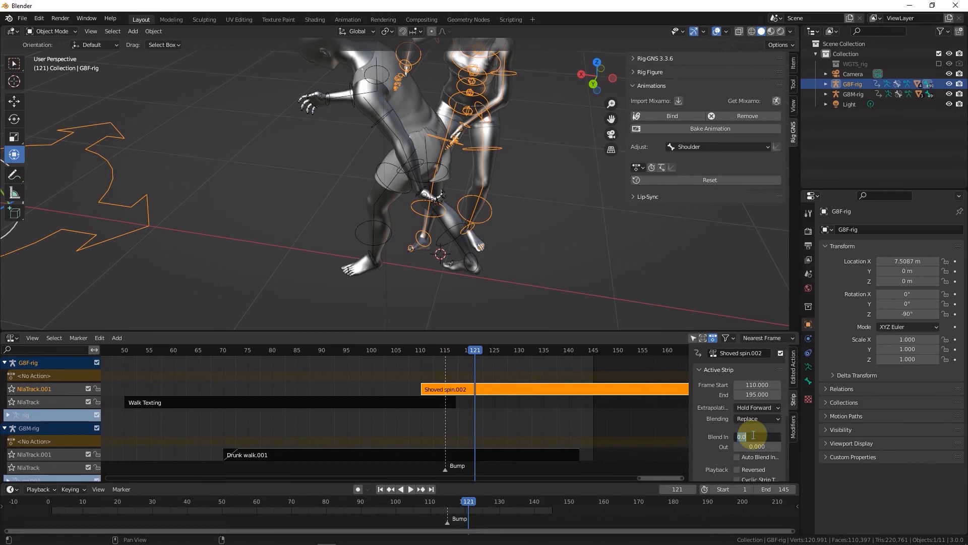
{"action": "type", "text": "3"}
{"action": "key", "text": "Return"}
{"action": "left_click_drag", "start_coordinate": [432, 351], "coordinate": [450, 344]}
{"action": "middle_click_drag", "start_coordinate": [429, 100], "coordinate": [401, 162], "text": "shift"}
{"action": "middle_click_drag", "start_coordinate": [428, 310], "coordinate": [451, 302]}
{"action": "left_click_drag", "start_coordinate": [418, 350], "coordinate": [459, 344]}
{"action": "left_click_drag", "start_coordinate": [461, 345], "coordinate": [446, 346]}
Step: Move the Walk Texting and Shoved spin strips together so Shoved spin starts at frame 106, and scrub through the bump
{"action": "left_click", "coordinate": [412, 399]}
{"action": "left_click_drag", "start_coordinate": [464, 389], "coordinate": [443, 393]}
{"action": "left_click_drag", "start_coordinate": [385, 350], "coordinate": [459, 354]}
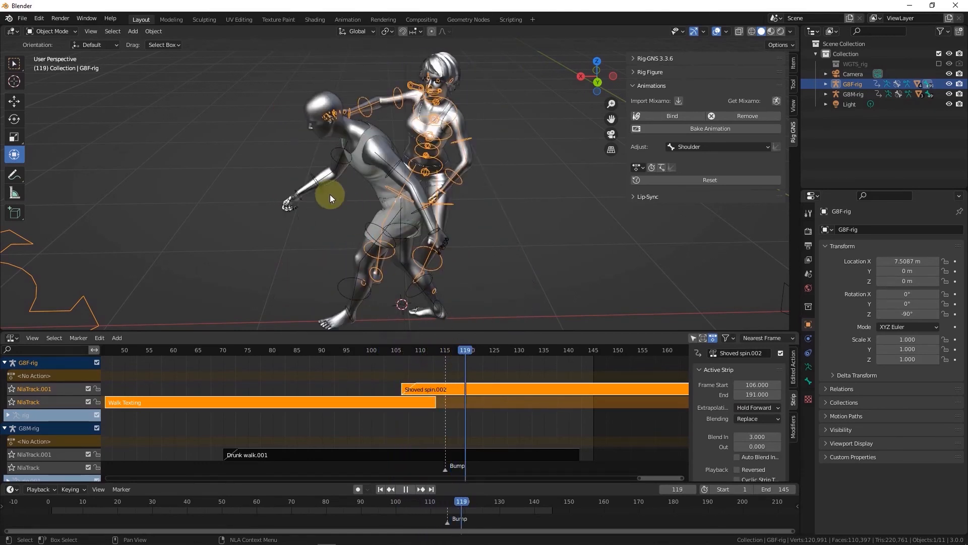
Step: At frame 68, hide the viewport overlays and gizmos and set the solid shading color to Texture
{"action": "left_click", "coordinate": [212, 350]}
{"action": "scroll", "coordinate": [258, 215], "scroll_direction": "down", "scroll_amount": 6}
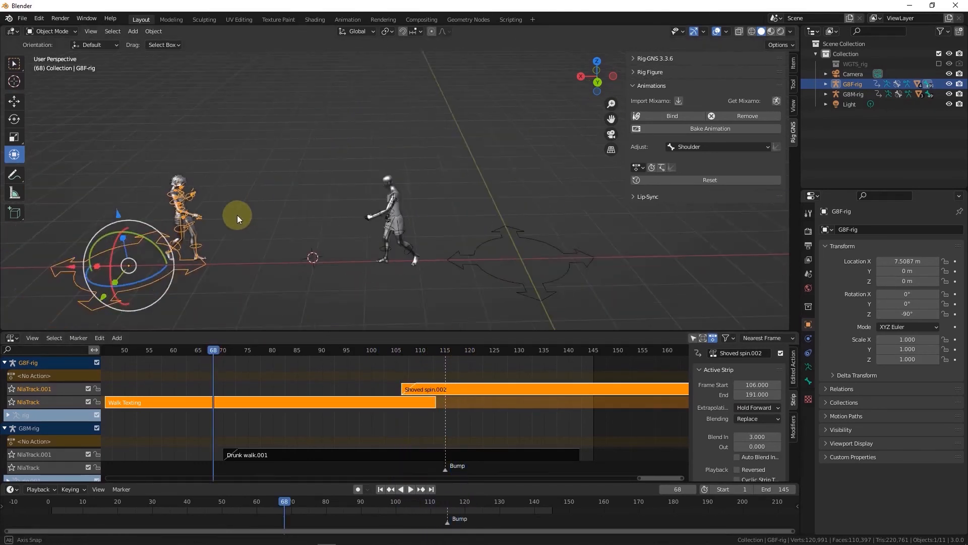
{"action": "middle_click_drag", "start_coordinate": [237, 216], "coordinate": [287, 237]}
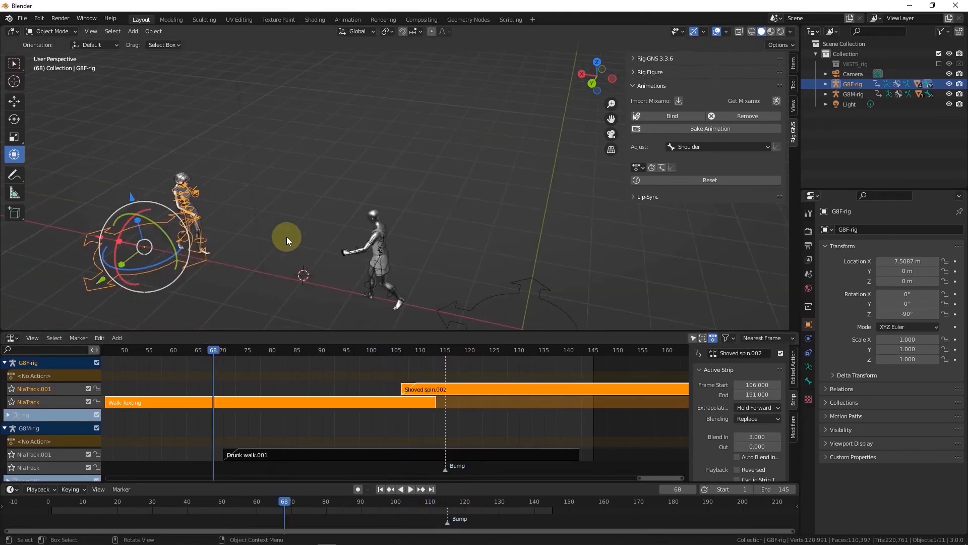
{"action": "left_click", "coordinate": [718, 29]}
{"action": "left_click", "coordinate": [793, 32]}
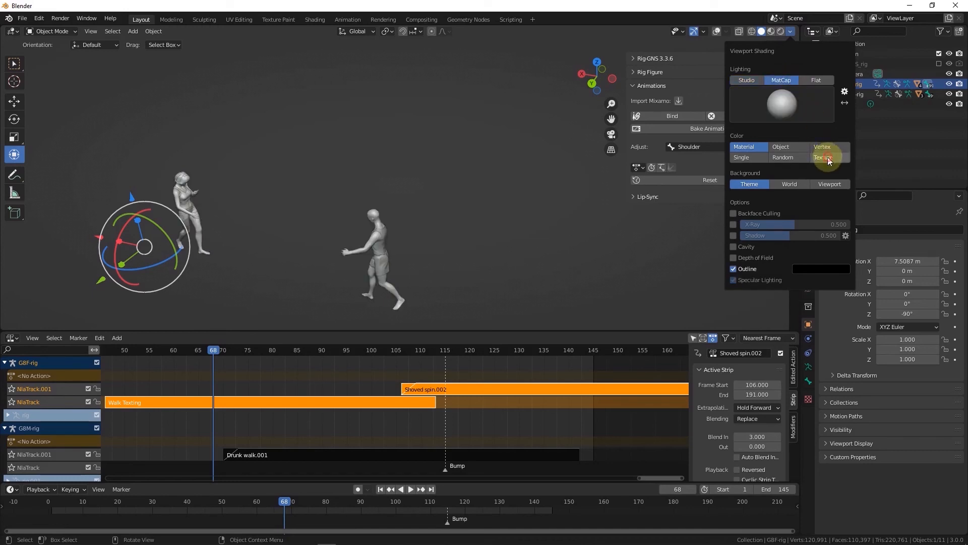
{"action": "left_click", "coordinate": [827, 157]}
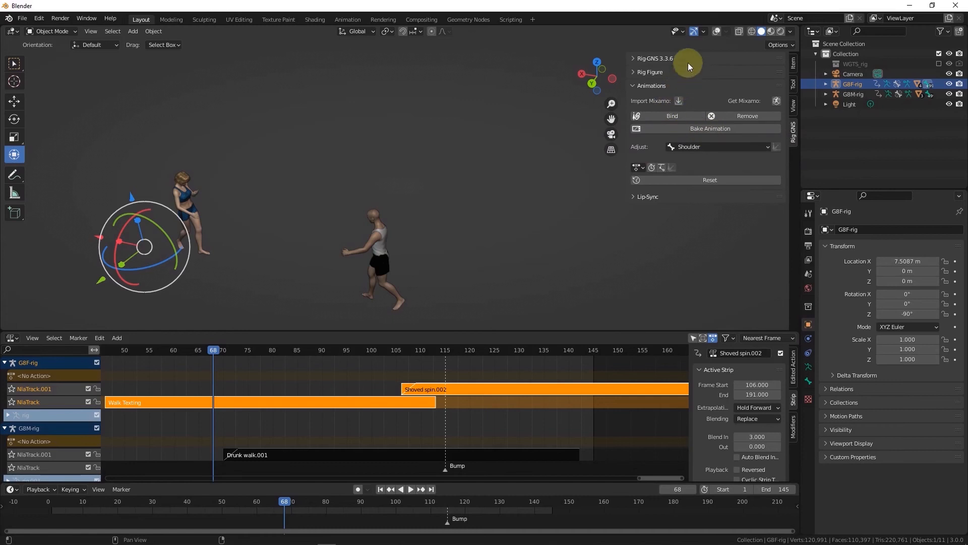
{"action": "left_click", "coordinate": [694, 31]}
Step: Move the Walk Texting and Shoved spin strips together so Shoved spin starts at frame 109, and play back the bump around the change
{"action": "key", "text": "space"}
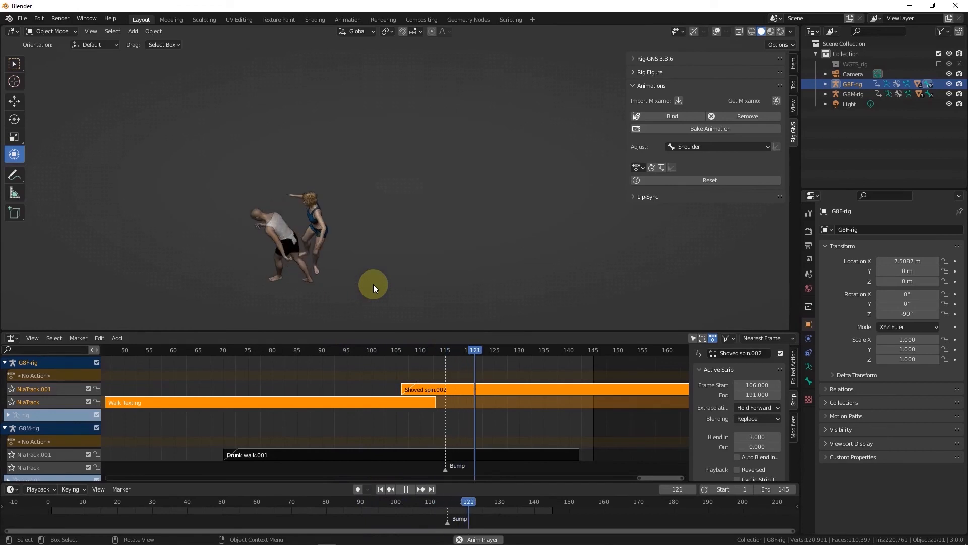
{"action": "key", "text": "space"}
{"action": "scroll", "coordinate": [361, 311], "scroll_direction": "up", "scroll_amount": 2}
{"action": "left_click_drag", "start_coordinate": [416, 390], "coordinate": [429, 389]}
{"action": "left_click", "coordinate": [400, 348]}
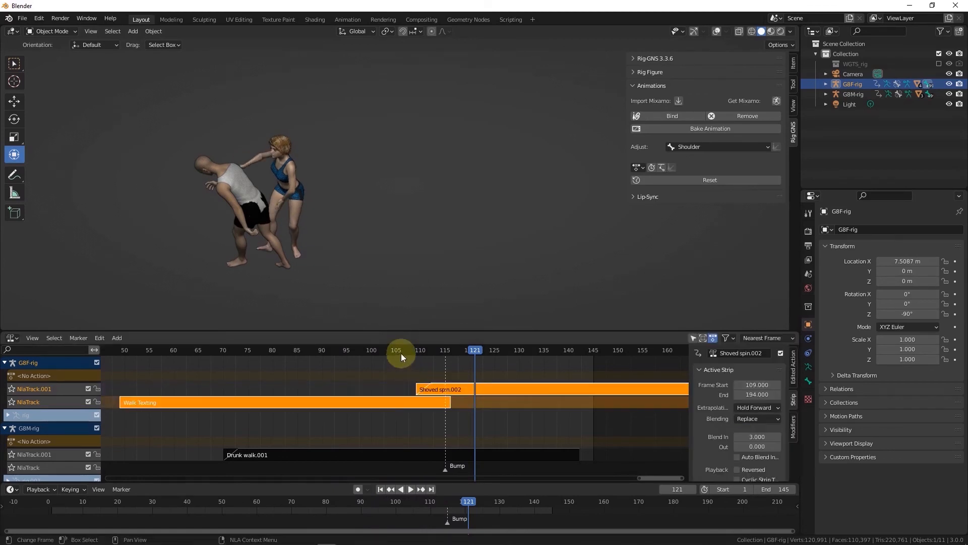
{"action": "key", "text": "space"}
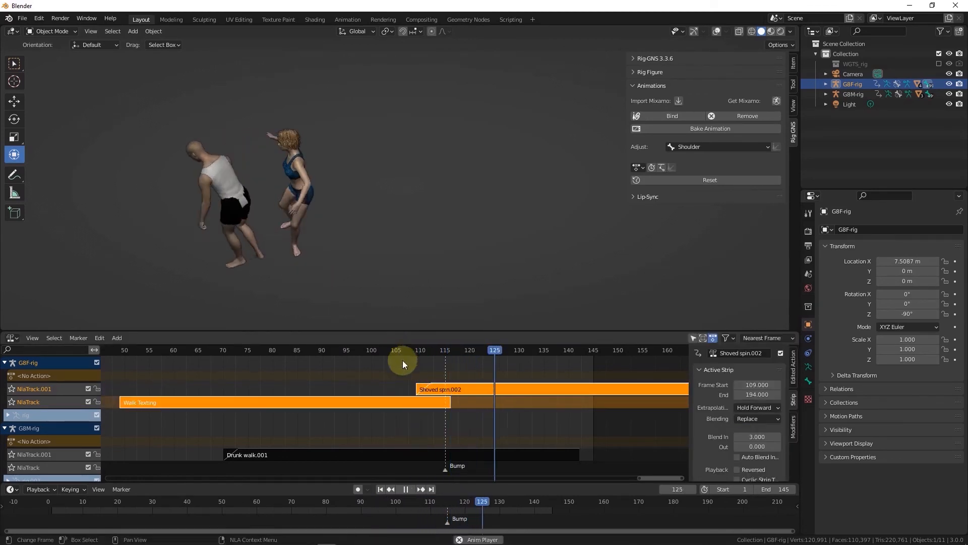
{"action": "key", "text": "space"}
{"action": "left_click", "coordinate": [397, 348]}
{"action": "key", "text": "space"}
{"action": "key", "text": "space"}
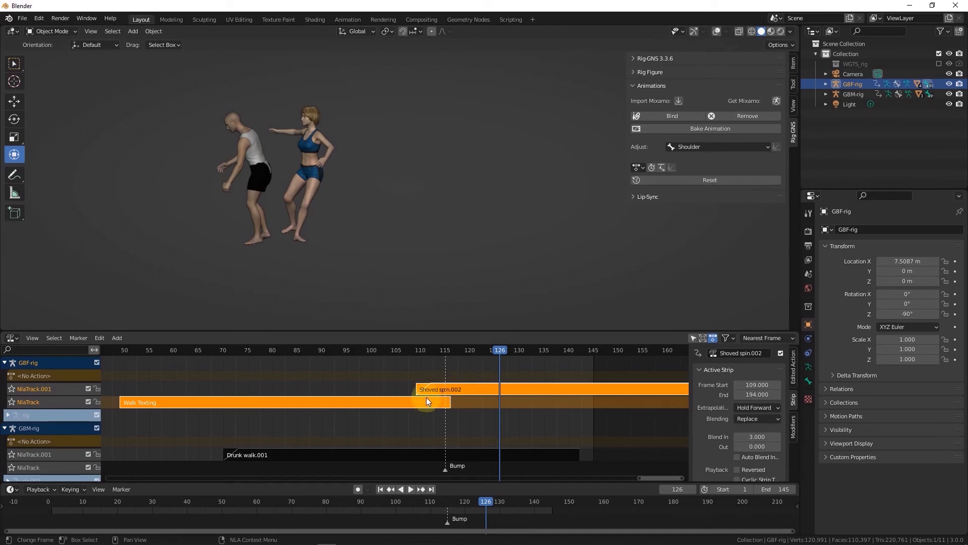
Step: Show the viewport overlays again and play back the animation through the bump
{"action": "left_click", "coordinate": [713, 33]}
{"action": "scroll", "coordinate": [478, 392], "scroll_direction": "down", "scroll_amount": 3}
{"action": "scroll", "coordinate": [422, 396], "scroll_direction": "down", "scroll_amount": 3}
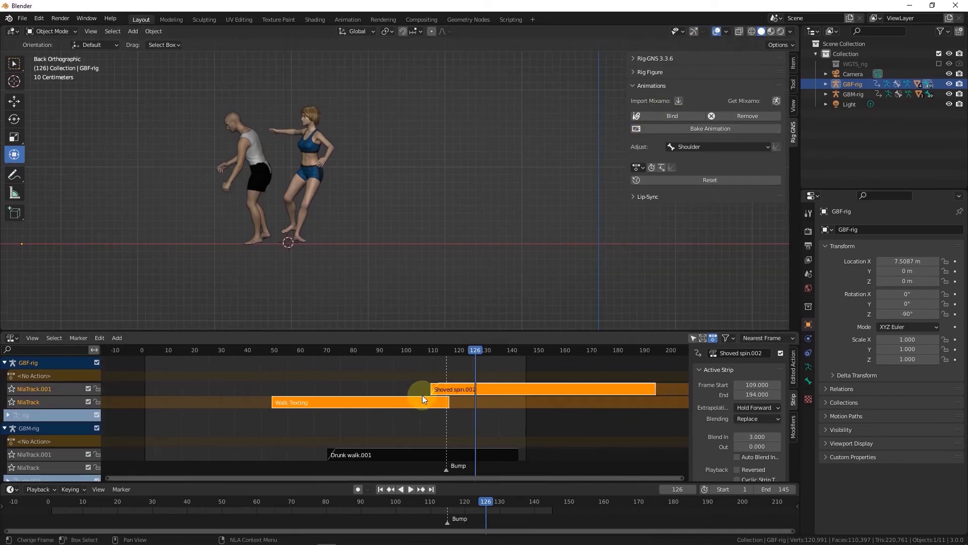
{"action": "left_click", "coordinate": [291, 354]}
{"action": "key", "text": "space"}
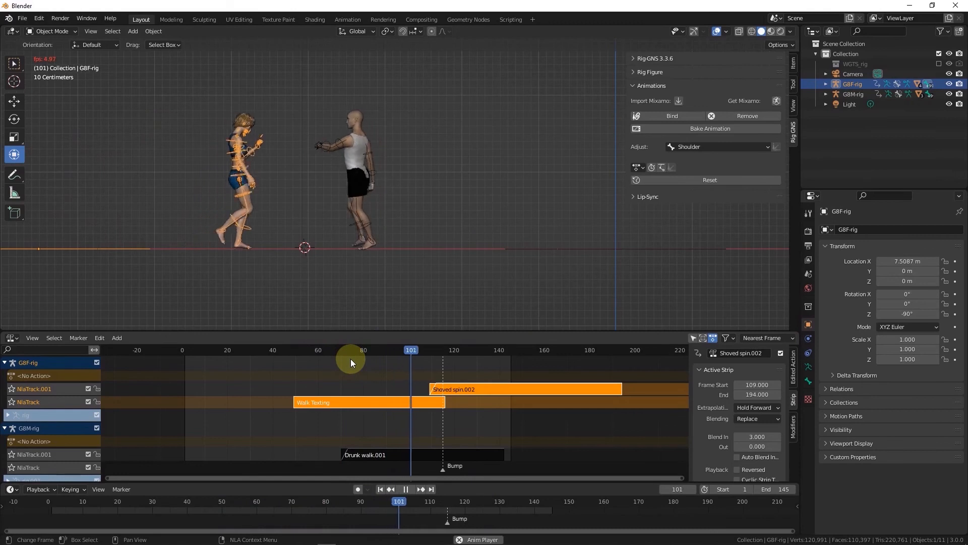
{"action": "key", "text": "space"}
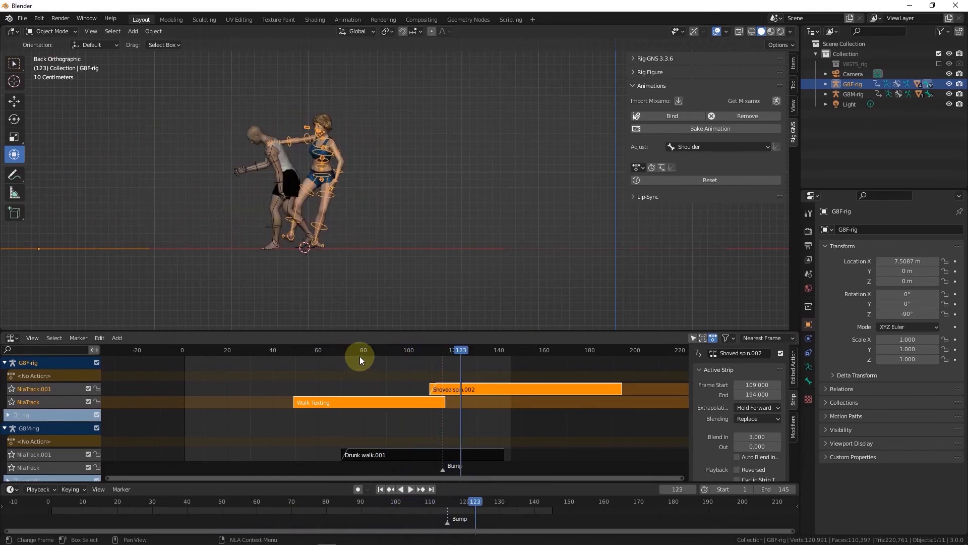
Step: Fit the scene frame range to the G8M rig's strips, ending at frame 142, and bake its animation into a single action
{"action": "scroll", "coordinate": [391, 403], "scroll_direction": "up", "scroll_amount": 1}
{"action": "middle_click_drag", "start_coordinate": [391, 404], "coordinate": [394, 374]}
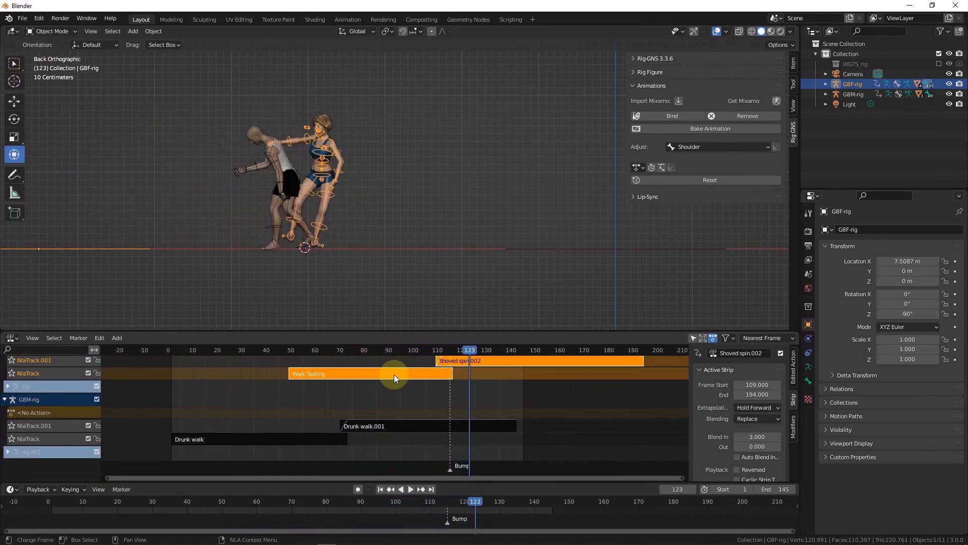
{"action": "left_click", "coordinate": [313, 437]}
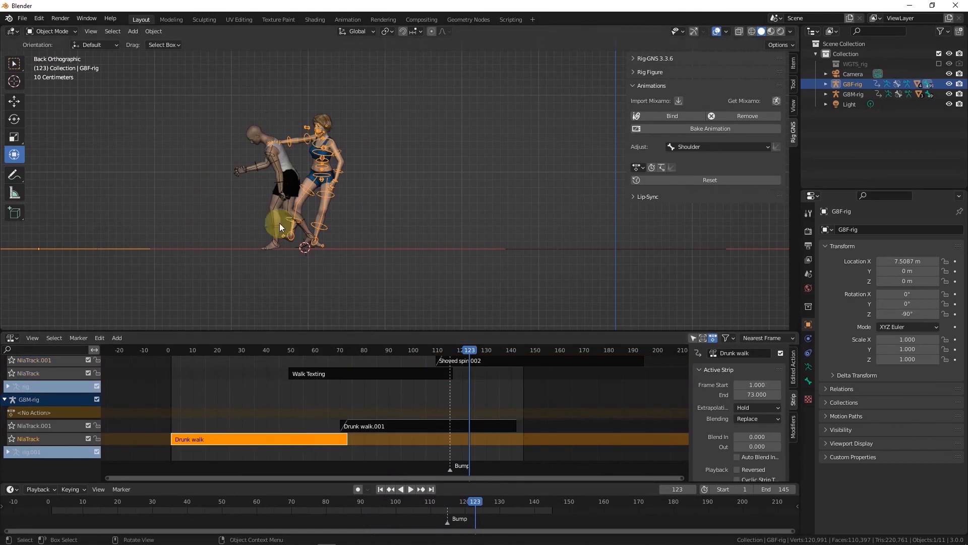
{"action": "left_click", "coordinate": [278, 182]}
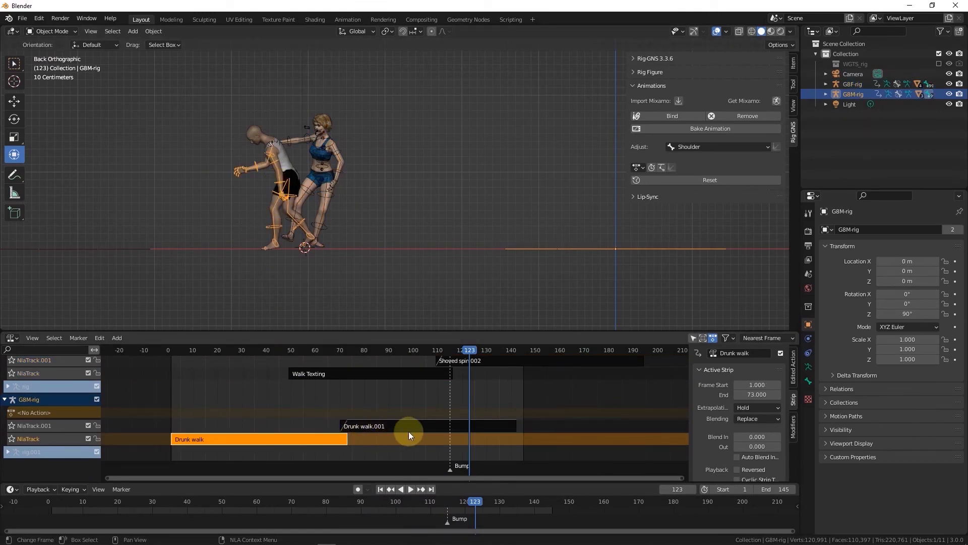
{"action": "left_click", "coordinate": [653, 166]}
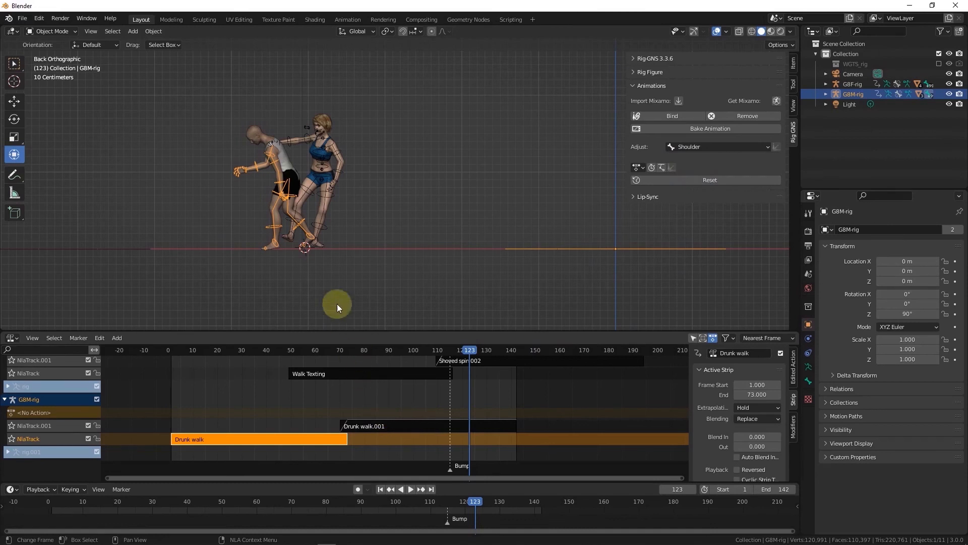
{"action": "left_click", "coordinate": [725, 130]}
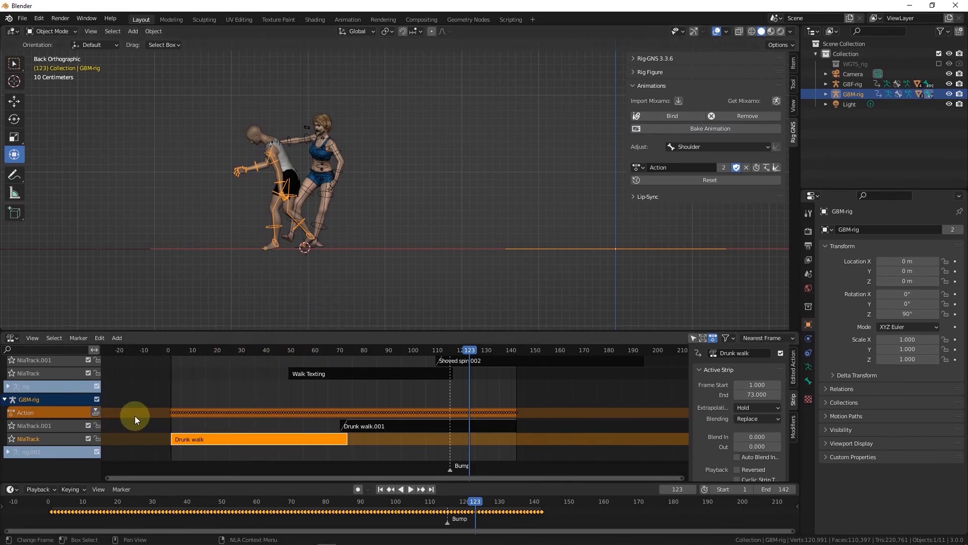
Step: Rename the G8M rig's baked action to "Drunk walk long"
{"action": "left_click", "coordinate": [679, 167]}
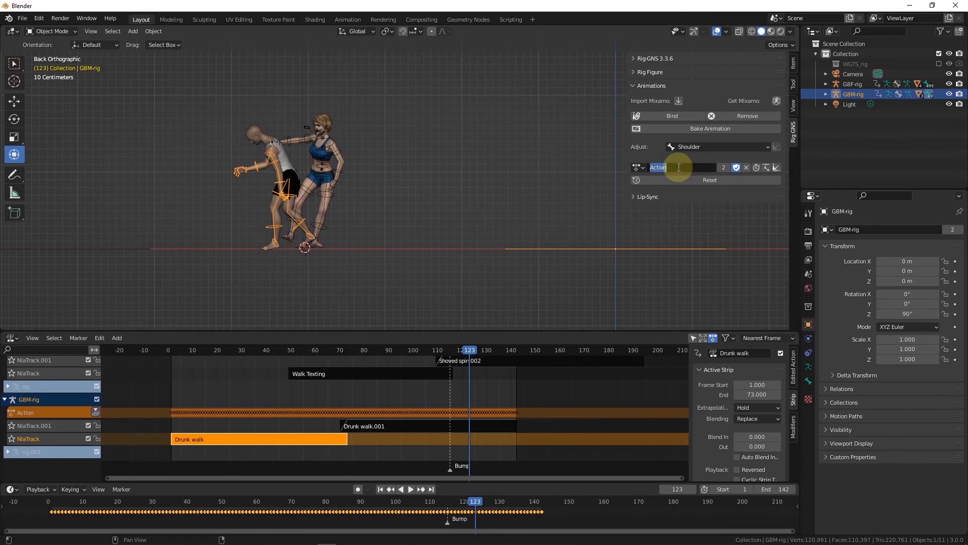
{"action": "type", "text": "Drub"}
{"action": "key", "text": "BackSpace"}
{"action": "type", "text": "nk walk long"}
{"action": "key", "text": "Return"}
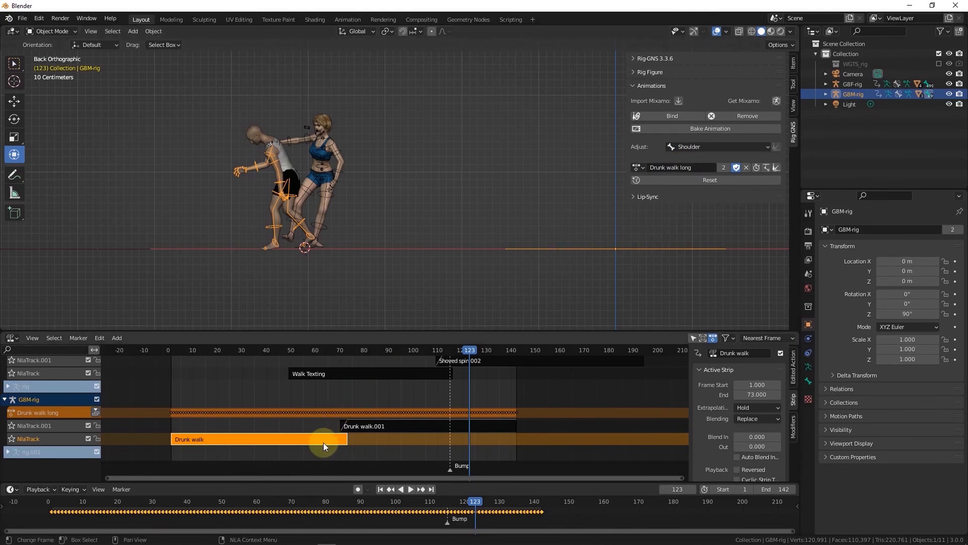
Step: Delete the G8M rig's Drunk walk and Drunk walk.001 strips and push the Drunk walk long action down as a strip
{"action": "left_click", "coordinate": [369, 432]}
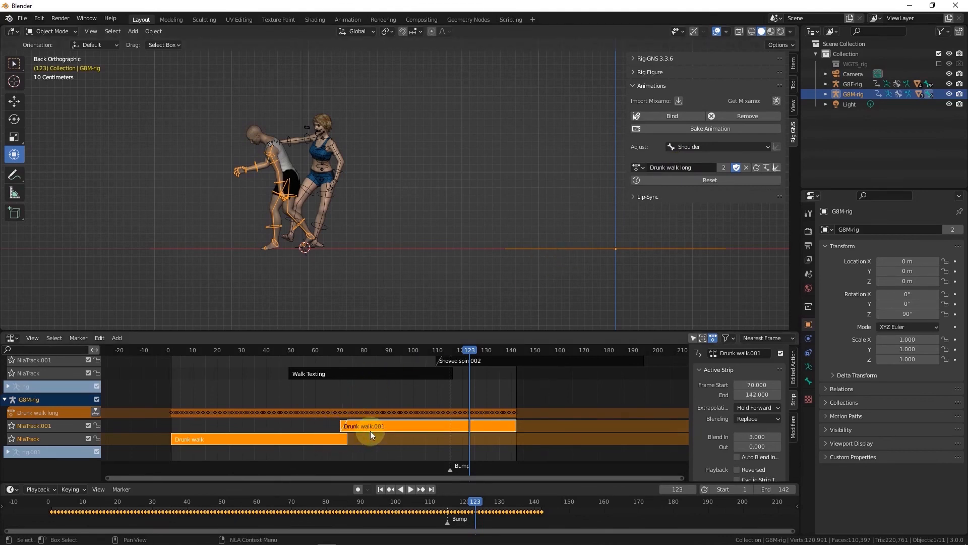
{"action": "key", "text": "x"}
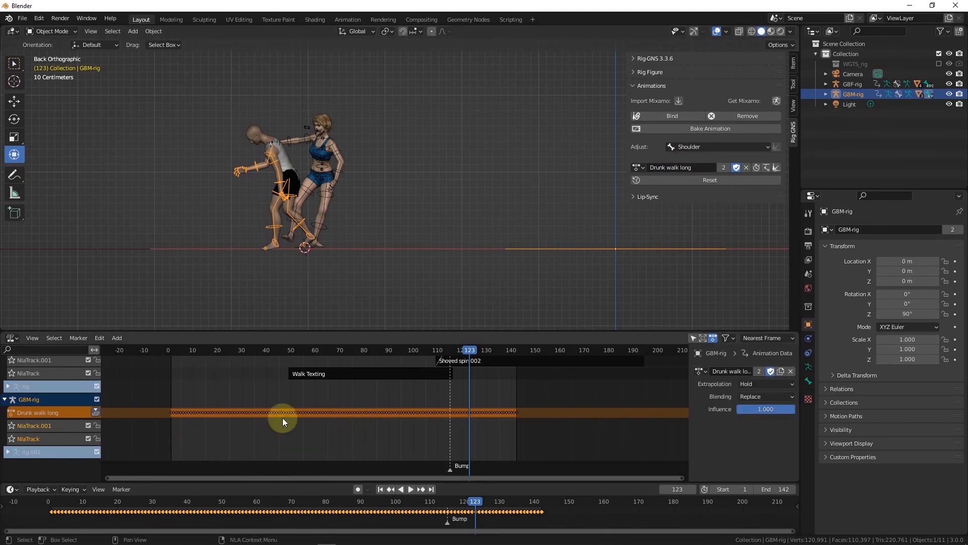
{"action": "left_click", "coordinate": [95, 412]}
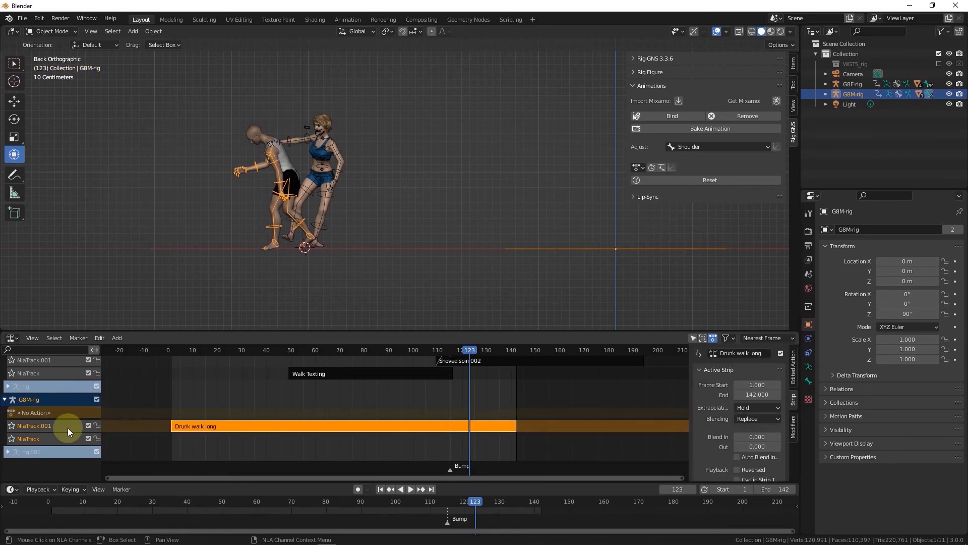
Step: Delete the G8M rig's leftover empty NLA track, keeping the track that holds the Drunk walk long strip
{"action": "key", "text": "x"}
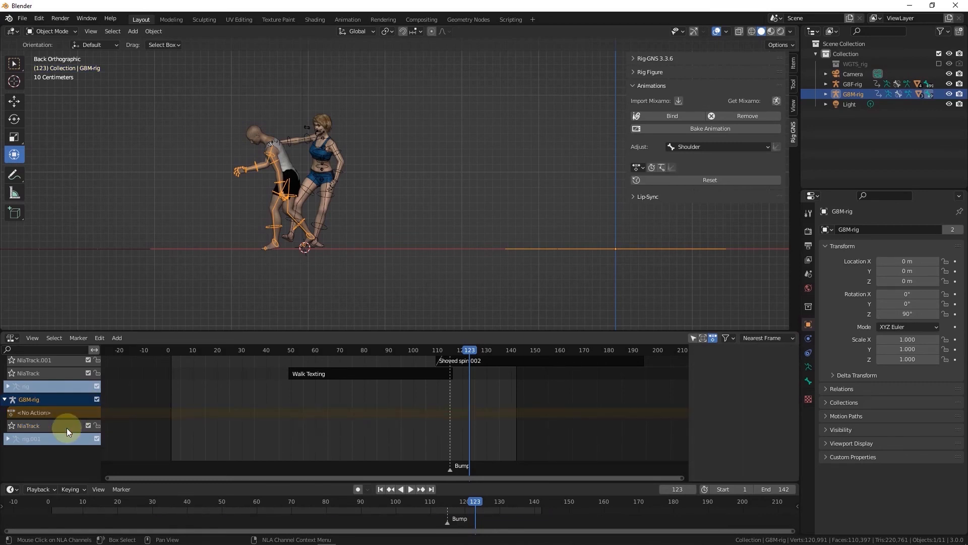
{"action": "key", "text": "ctrl+z"}
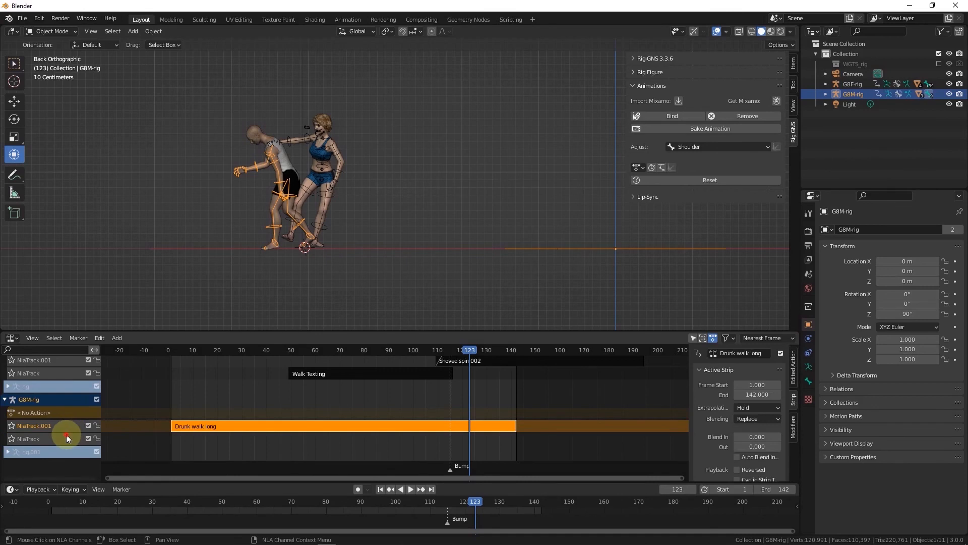
{"action": "key", "text": "x"}
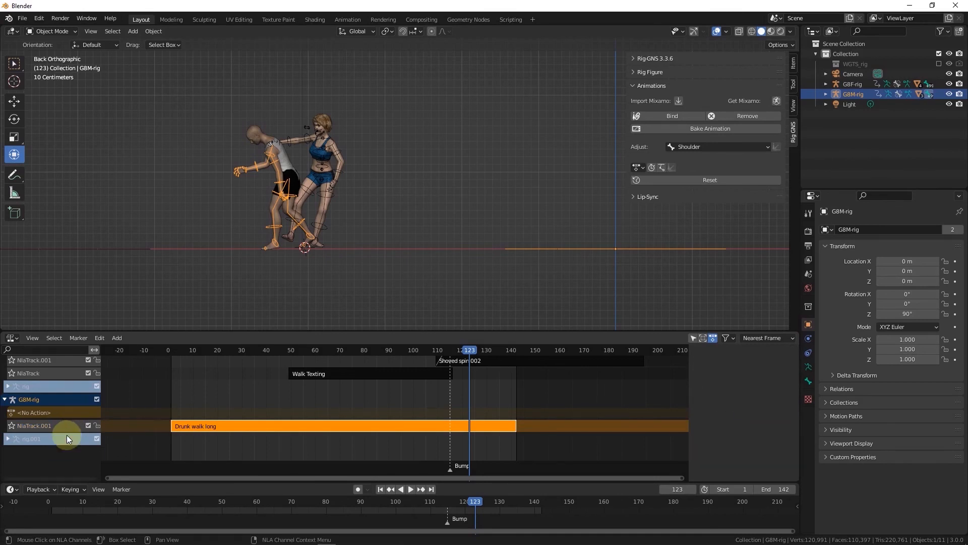
Step: Scrub and play the combined walk up to the bump, and examine how the figures intersect at frame 117
{"action": "left_click_drag", "start_coordinate": [182, 351], "coordinate": [188, 350]}
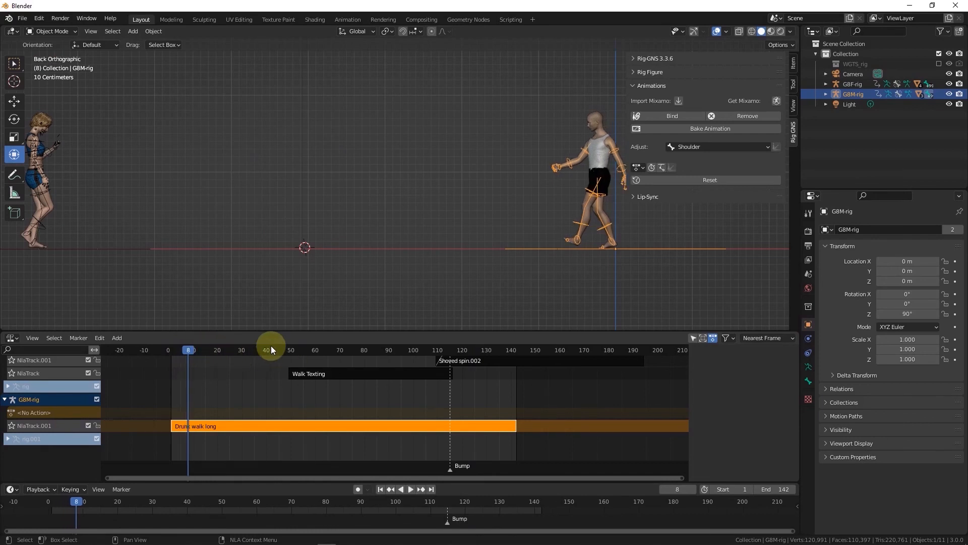
{"action": "left_click_drag", "start_coordinate": [276, 348], "coordinate": [430, 348]}
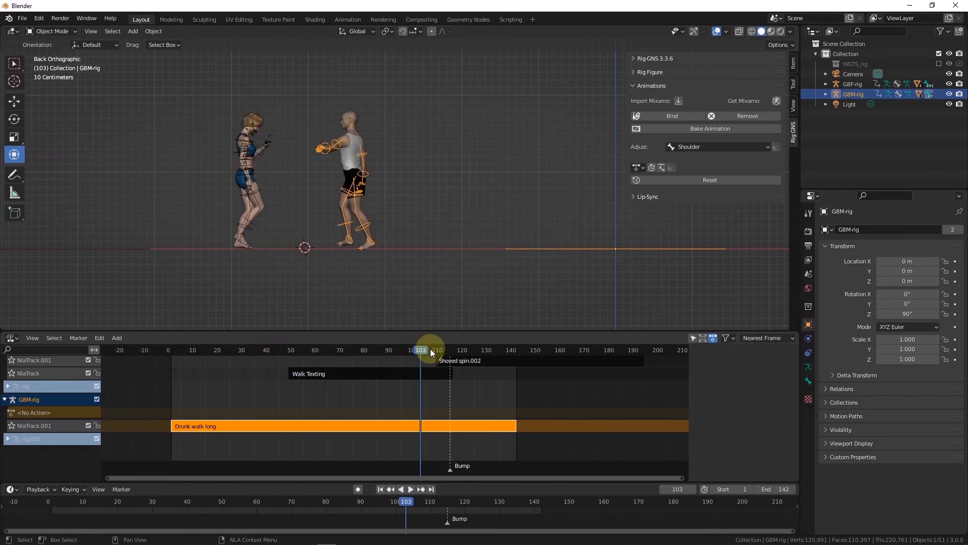
{"action": "key", "text": "space"}
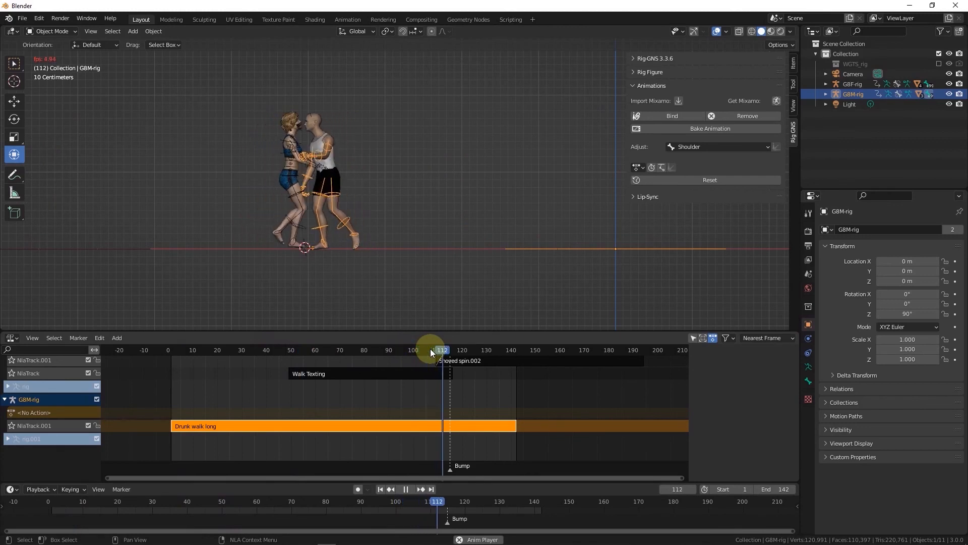
{"action": "left_click_drag", "start_coordinate": [431, 349], "coordinate": [454, 353]}
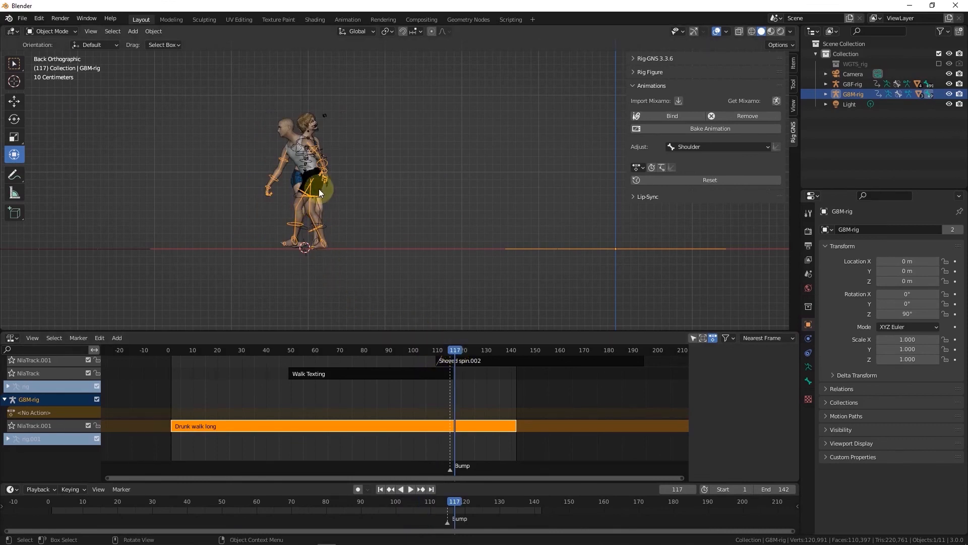
{"action": "middle_click_drag", "start_coordinate": [332, 159], "coordinate": [236, 191]}
{"action": "scroll", "coordinate": [329, 126], "scroll_direction": "up", "scroll_amount": 4}
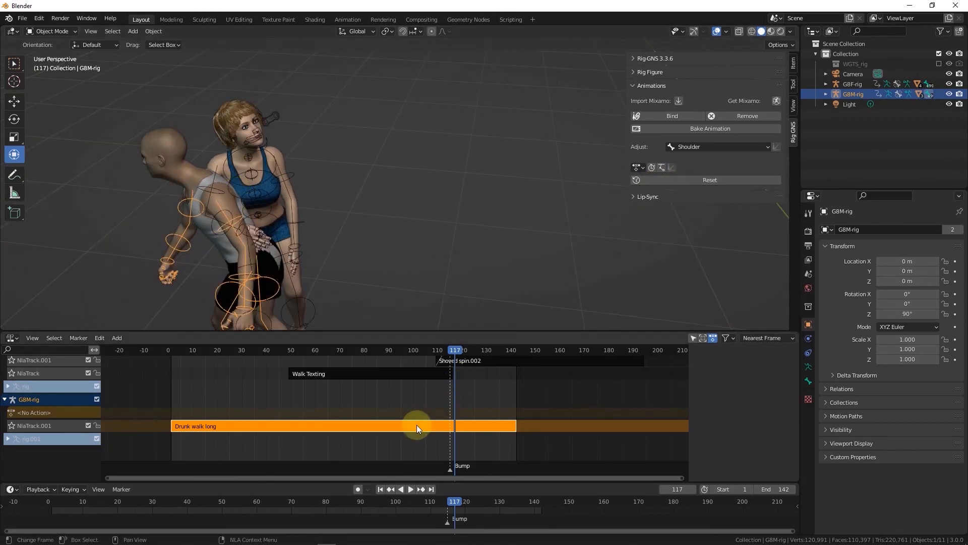
Step: Enter tweak mode on the Drunk walk long strip, examine the G8M figure's pose at frame 117, and leave tweak mode
{"action": "key", "text": "Tab"}
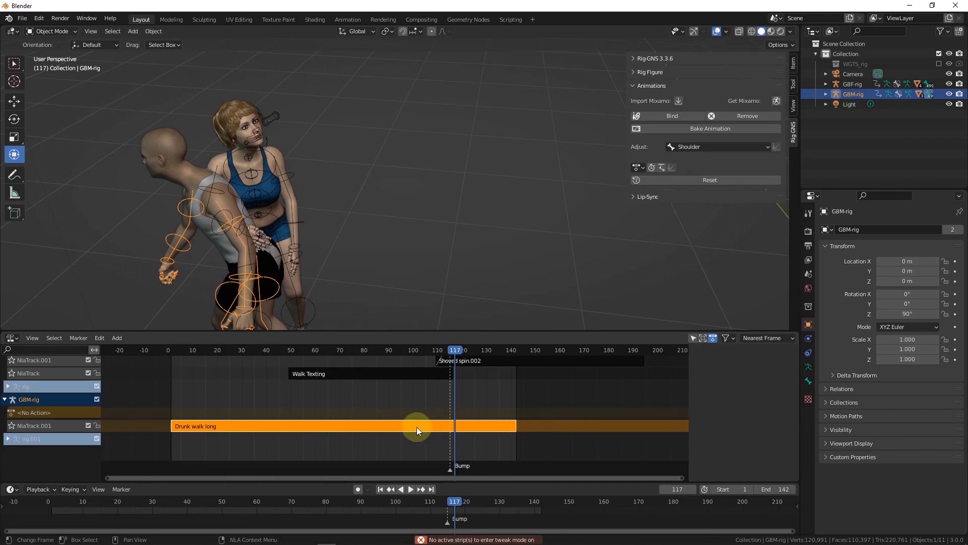
{"action": "left_click", "coordinate": [413, 427]}
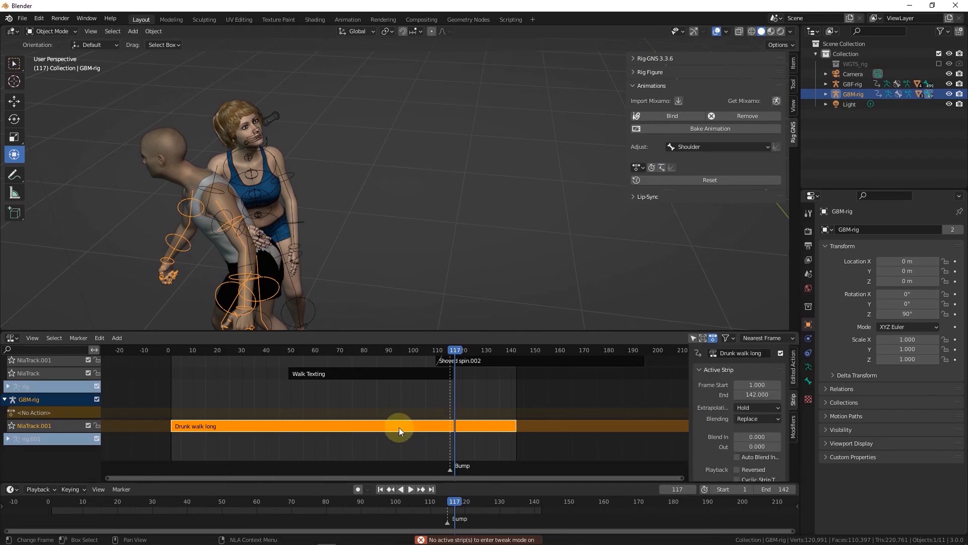
{"action": "key", "text": "Tab"}
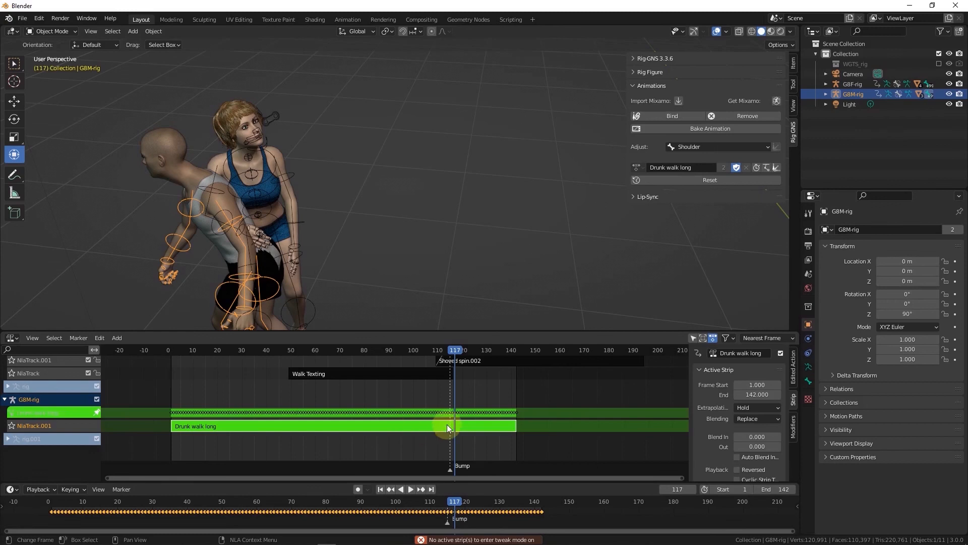
{"action": "left_click", "coordinate": [776, 168]}
{"action": "left_click_drag", "start_coordinate": [776, 161], "coordinate": [776, 152]}
{"action": "middle_click_drag", "start_coordinate": [488, 206], "coordinate": [348, 335]}
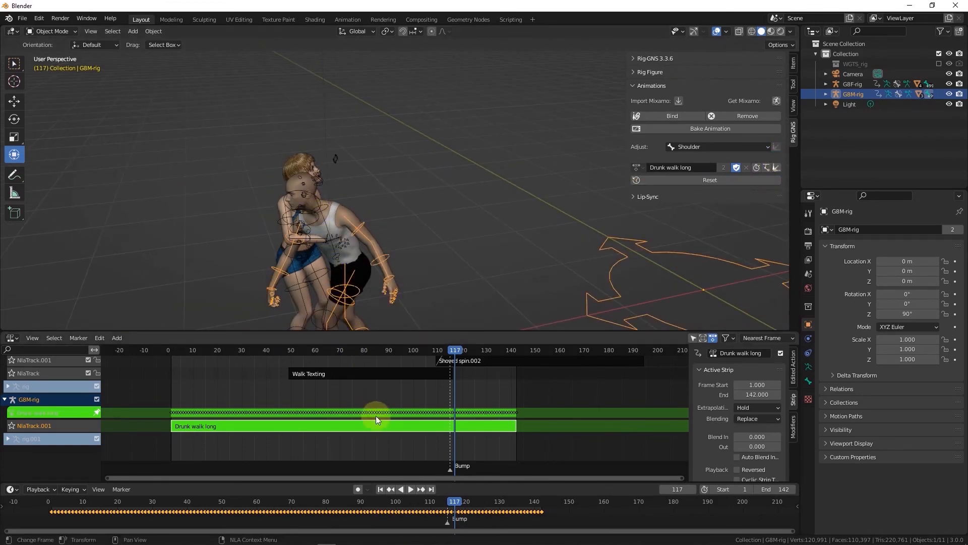
{"action": "key", "text": "Tab"}
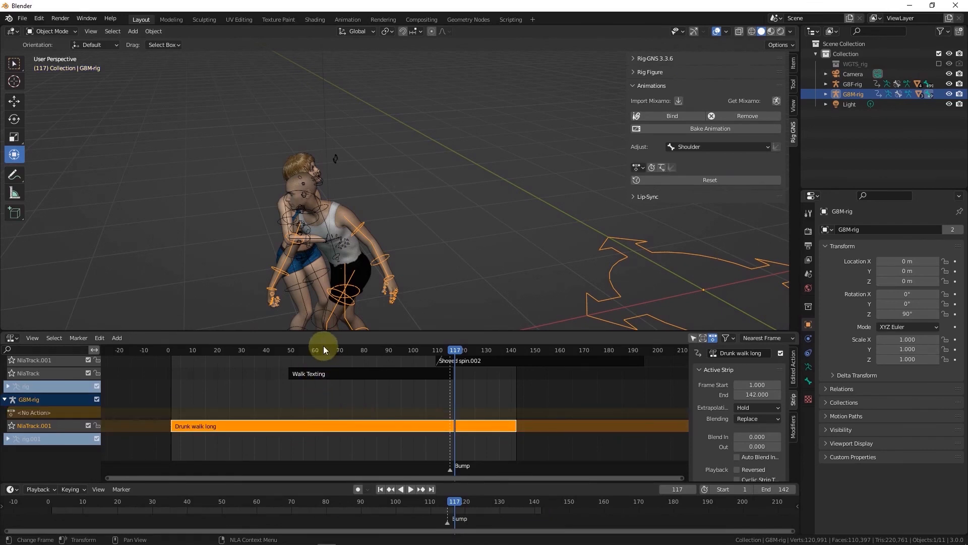
Step: Play back the bump from about frame 91 and check both figures' movement through frame 139
{"action": "left_click", "coordinate": [391, 347]}
{"action": "key", "text": "space"}
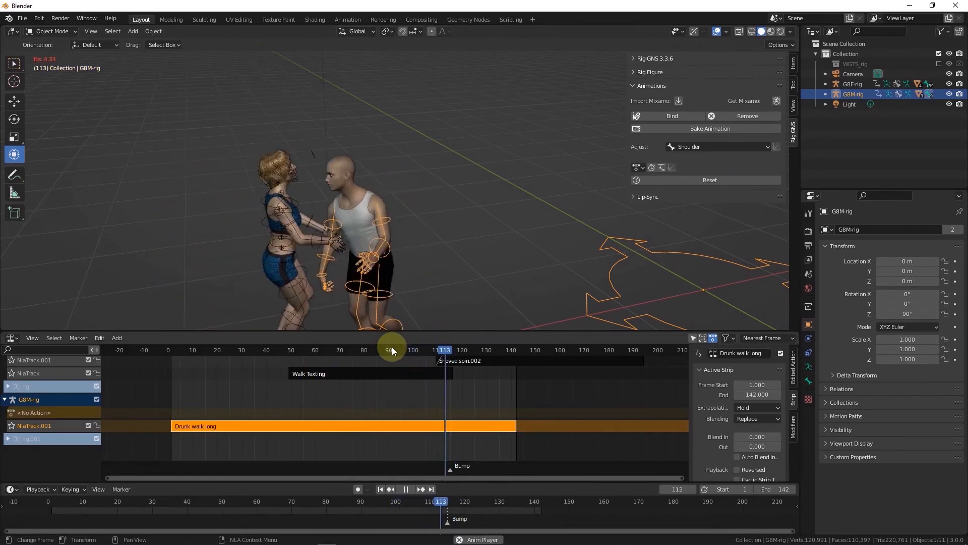
{"action": "key", "text": "space"}
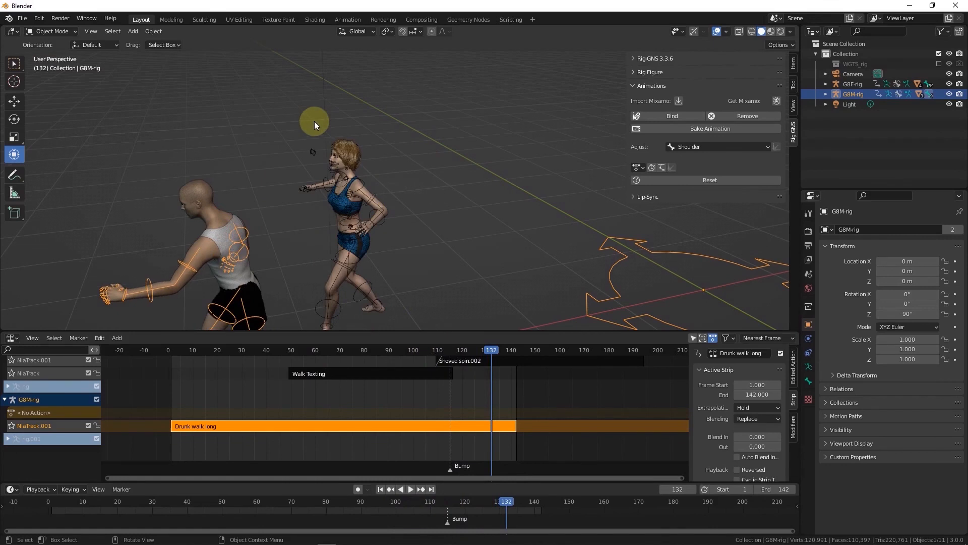
{"action": "scroll", "coordinate": [314, 122], "scroll_direction": "down", "scroll_amount": 2}
{"action": "key", "text": "space"}
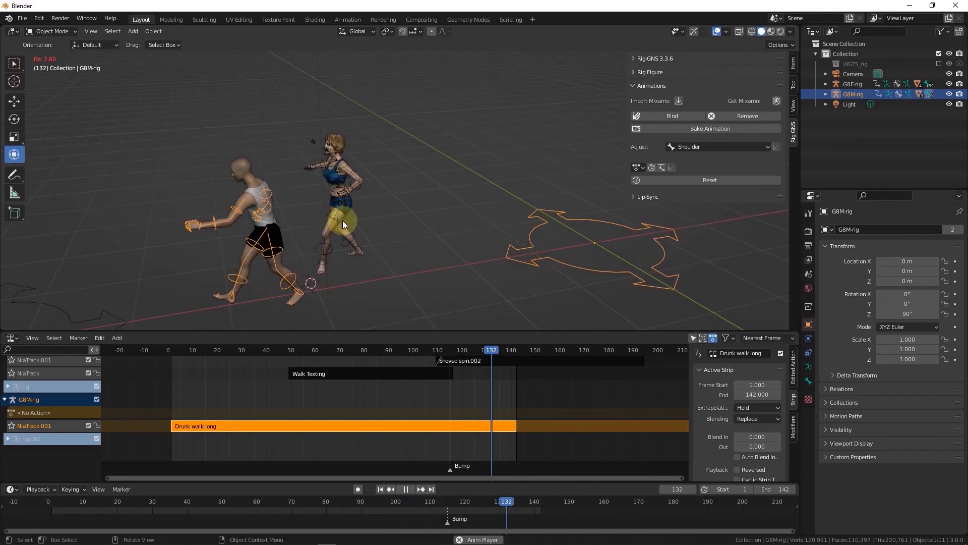
{"action": "key", "text": "space"}
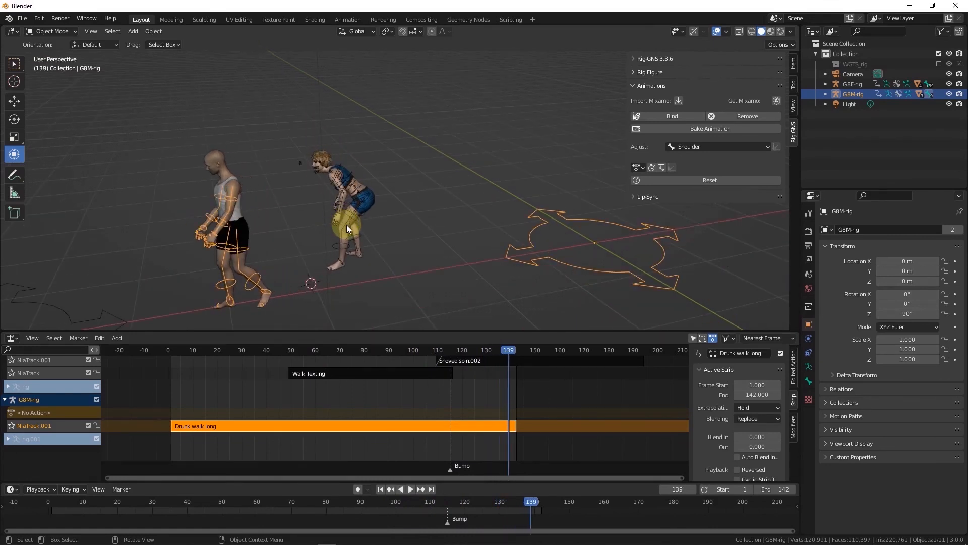
Step: Fit the scene frame range to the G8F rig's strips, ending at frame 194, and play back from around frame 100
{"action": "left_click", "coordinate": [345, 221]}
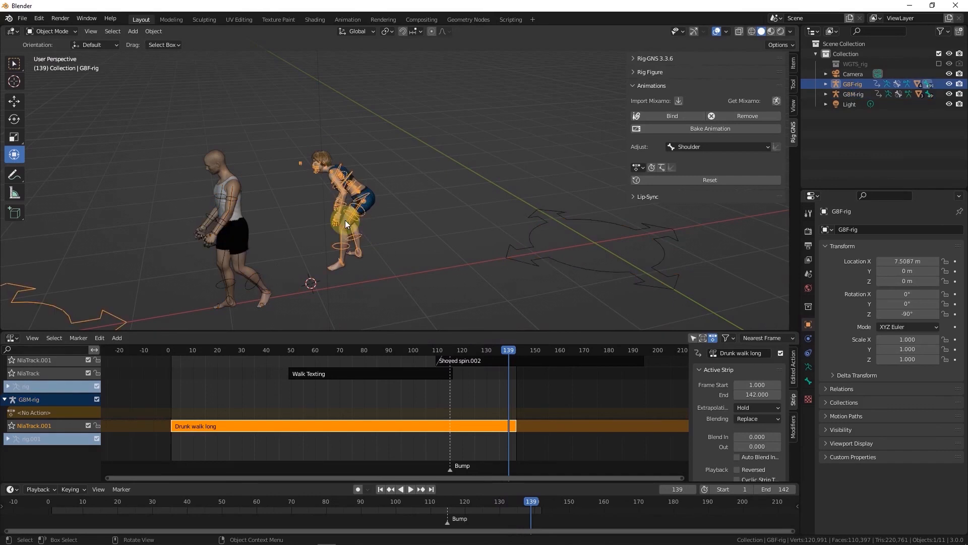
{"action": "left_click", "coordinate": [654, 167]}
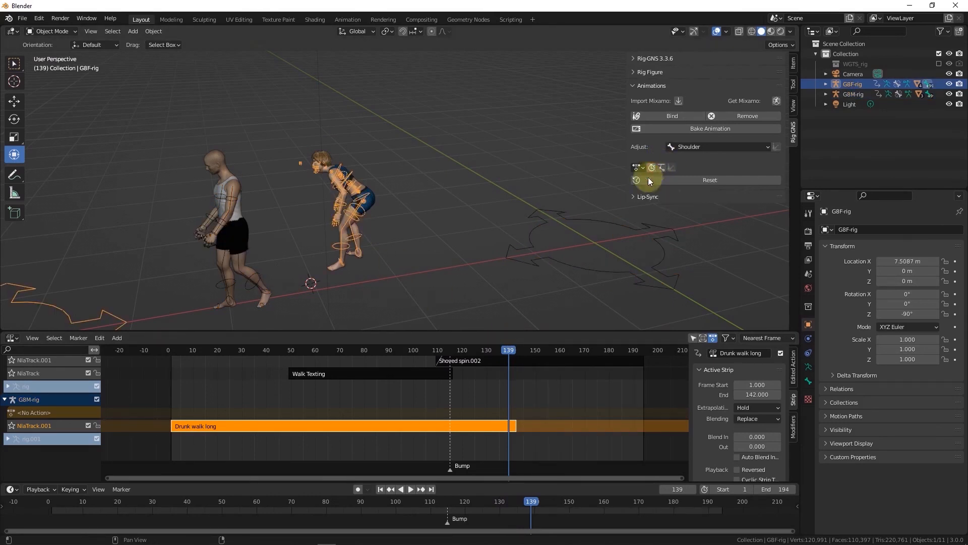
{"action": "left_click", "coordinate": [415, 348]}
{"action": "key", "text": "space"}
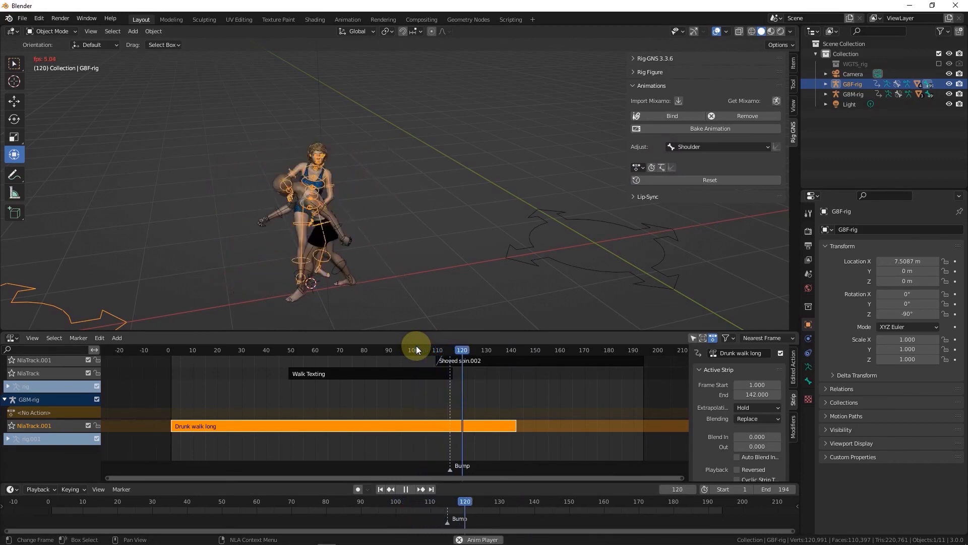
{"action": "key", "text": "space"}
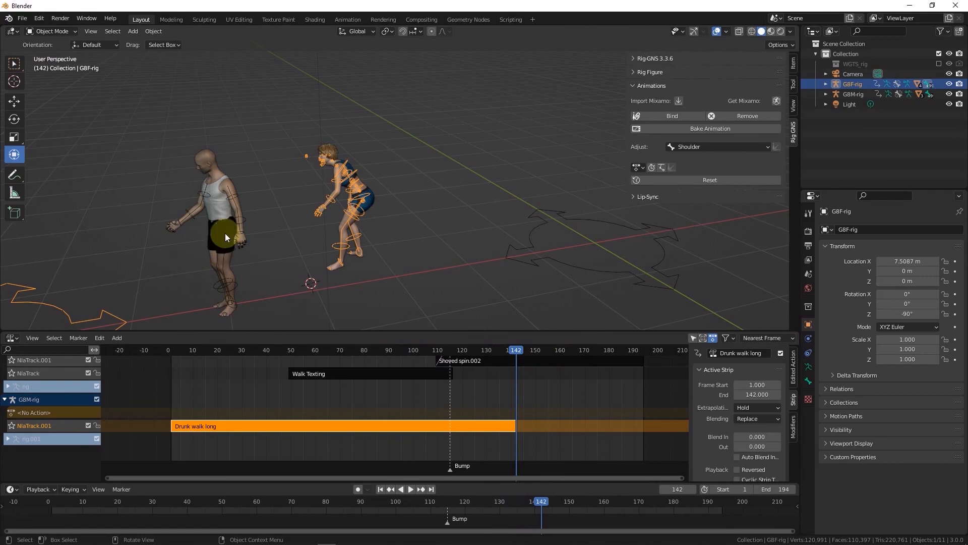
Step: Assign the Right turn action to the G8M rig and push it down as a new NLA strip
{"action": "left_click", "coordinate": [230, 216]}
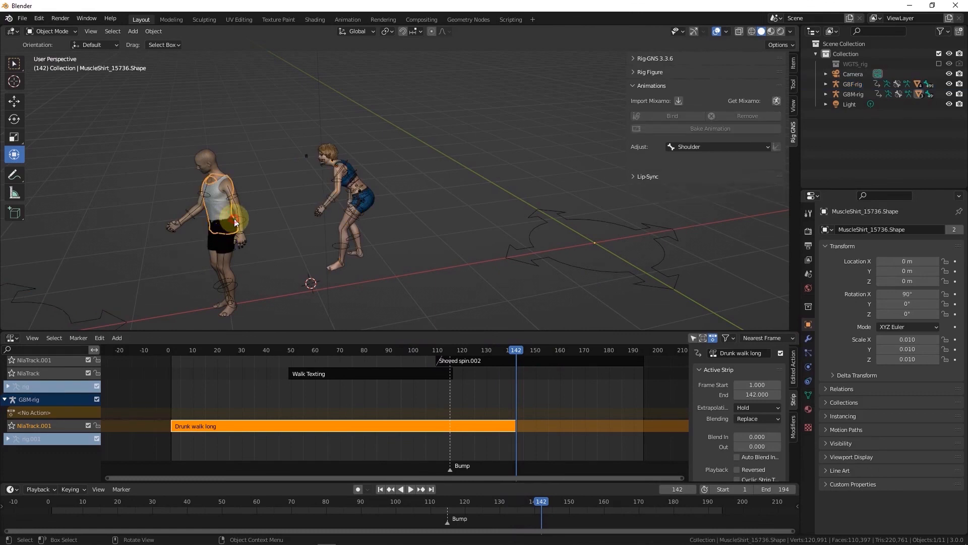
{"action": "left_click", "coordinate": [235, 222]}
{"action": "left_click", "coordinate": [638, 167]}
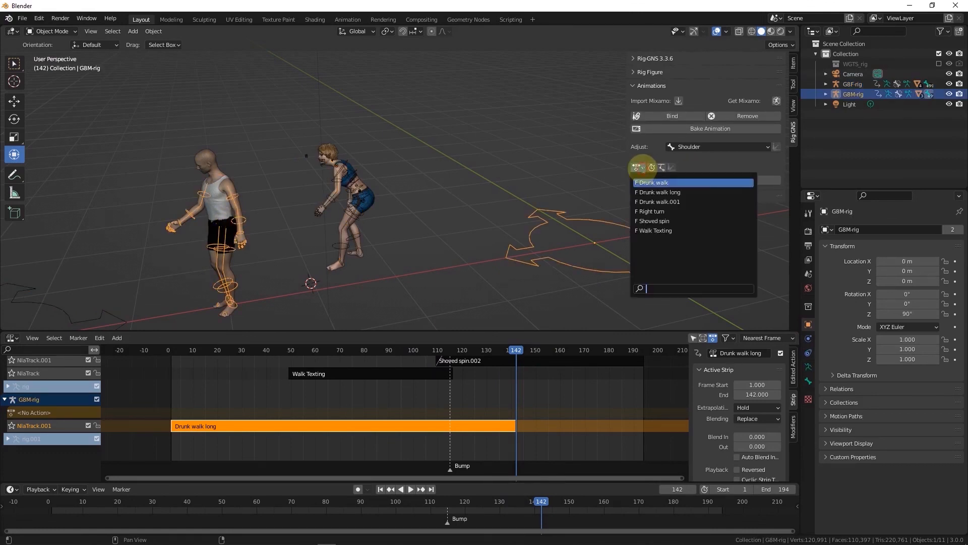
{"action": "left_click", "coordinate": [674, 213]}
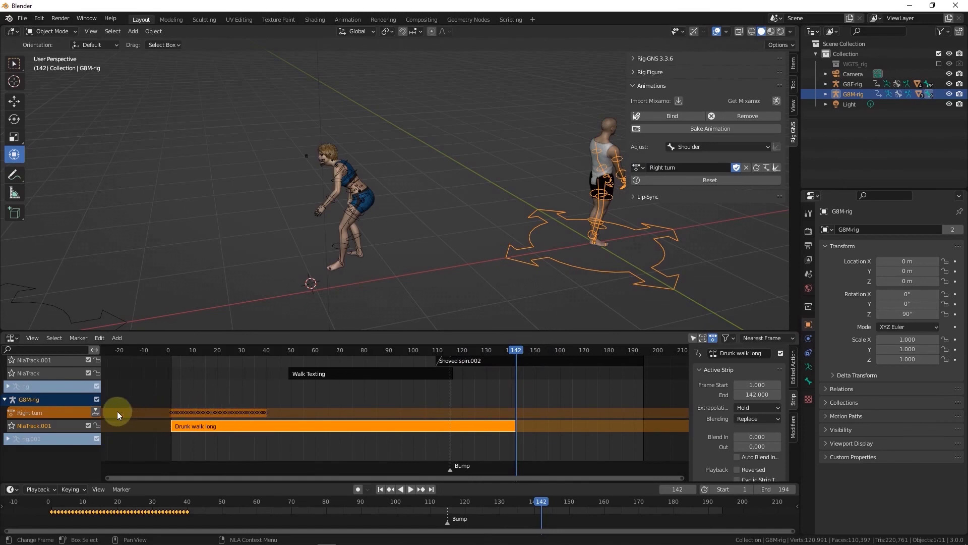
{"action": "left_click", "coordinate": [94, 412]}
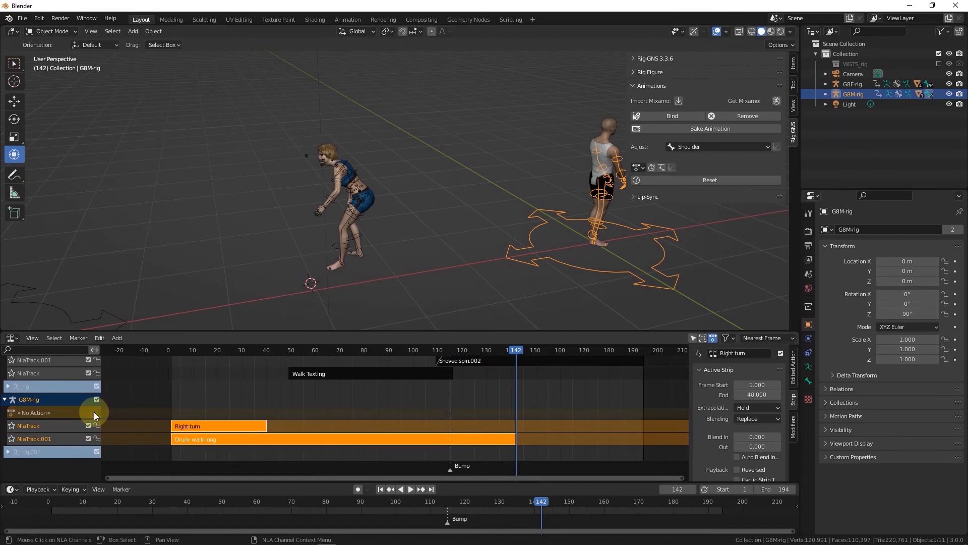
Step: Try starting the Right turn strip at frame 139 and play back the transition from the walk around frame 138
{"action": "left_click_drag", "start_coordinate": [198, 424], "coordinate": [520, 435]}
{"action": "left_click_drag", "start_coordinate": [527, 435], "coordinate": [534, 432]}
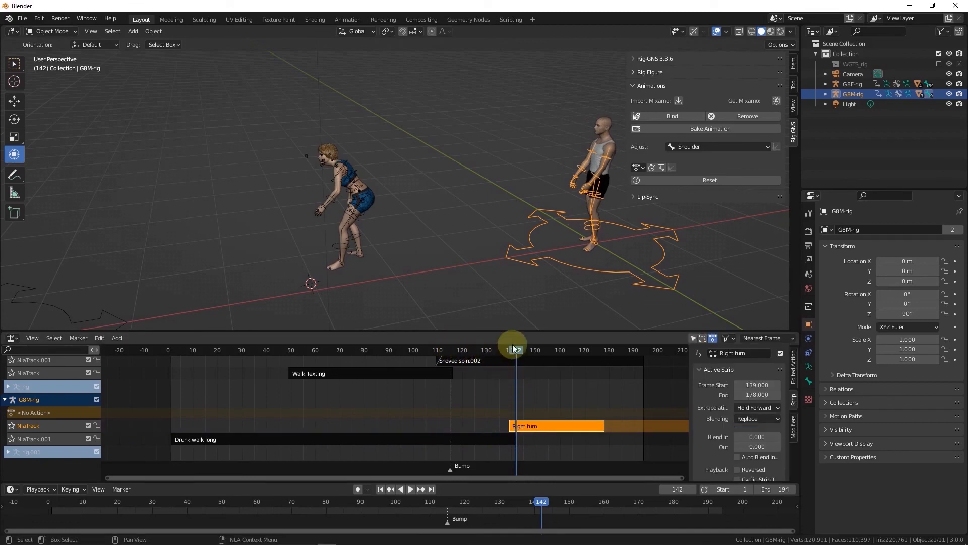
{"action": "key", "text": "space"}
{"action": "key", "text": "space"}
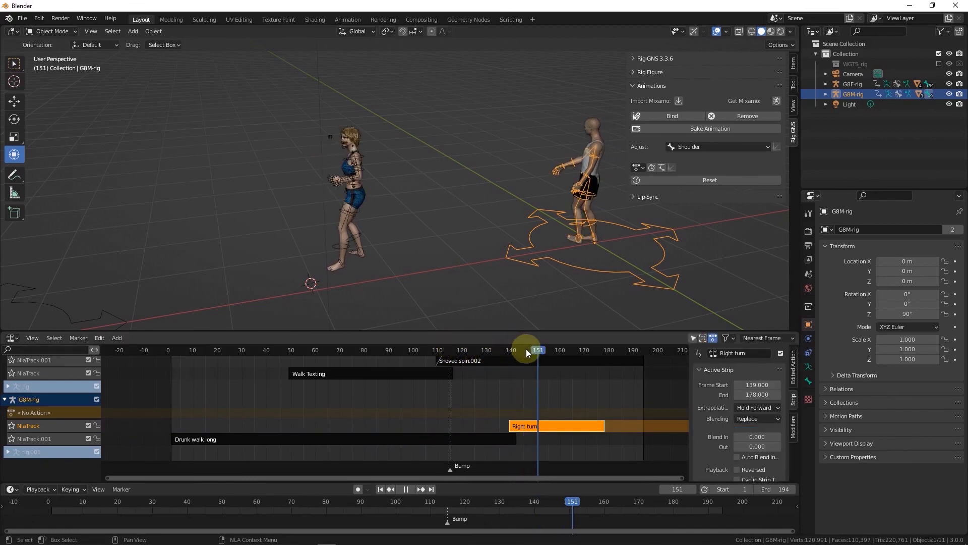
{"action": "left_click", "coordinate": [507, 350]}
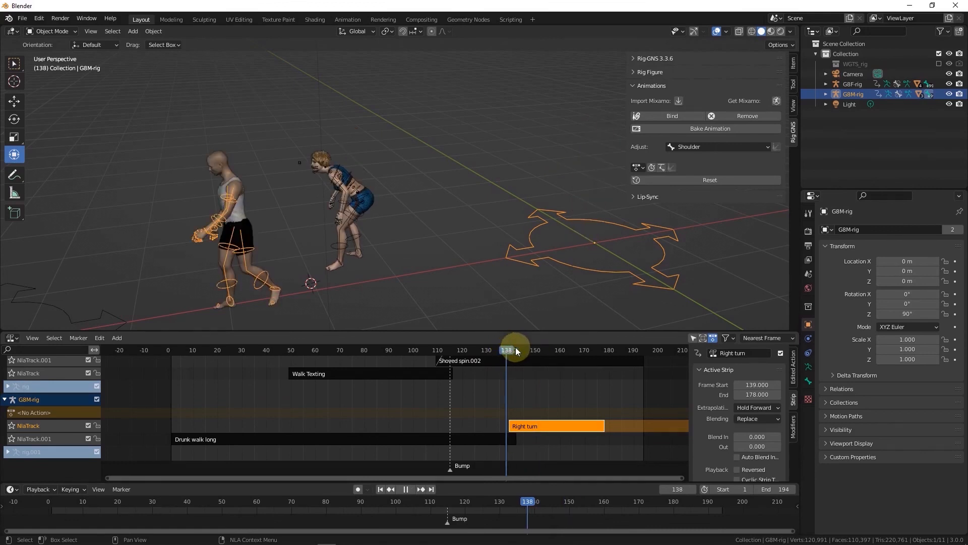
{"action": "key", "text": "space"}
{"action": "key", "text": "space"}
{"action": "left_click_drag", "start_coordinate": [511, 350], "coordinate": [504, 349]}
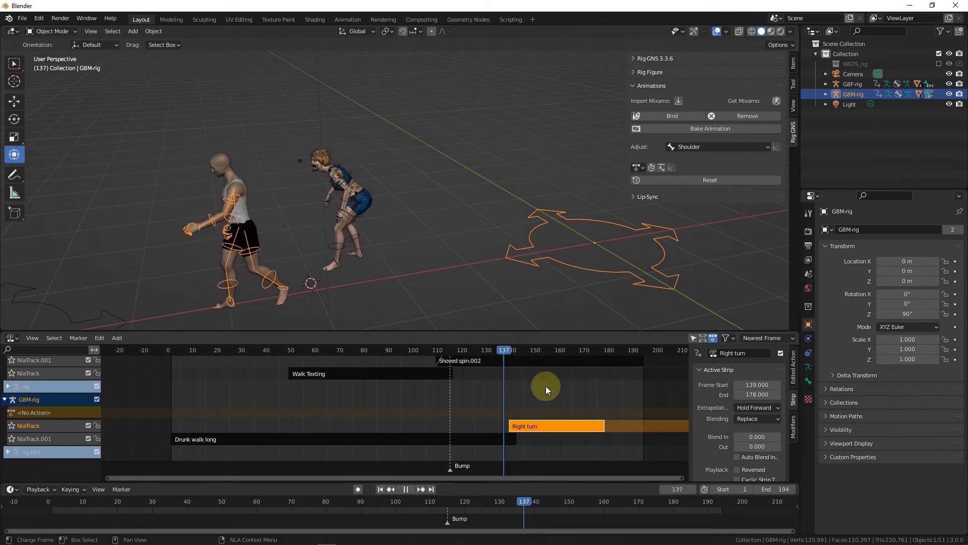
Step: Move the Right turn strip to start at frame 149 and place the 3D cursor at the G8M figure's right toes at frame 142
{"action": "left_click_drag", "start_coordinate": [544, 424], "coordinate": [521, 386]}
{"action": "left_click_drag", "start_coordinate": [503, 347], "coordinate": [515, 350]}
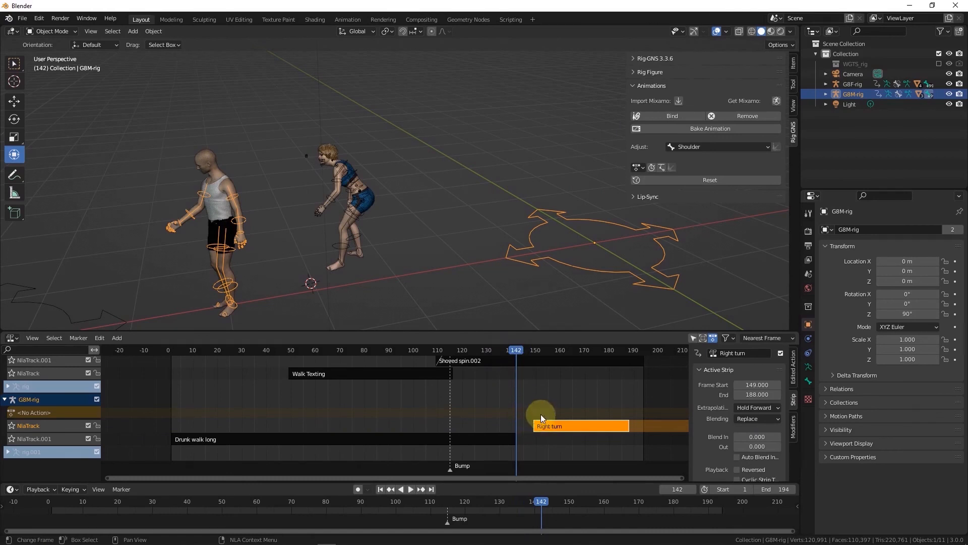
{"action": "scroll", "coordinate": [543, 433], "scroll_direction": "up", "scroll_amount": 4}
{"action": "scroll", "coordinate": [205, 327], "scroll_direction": "up", "scroll_amount": 1}
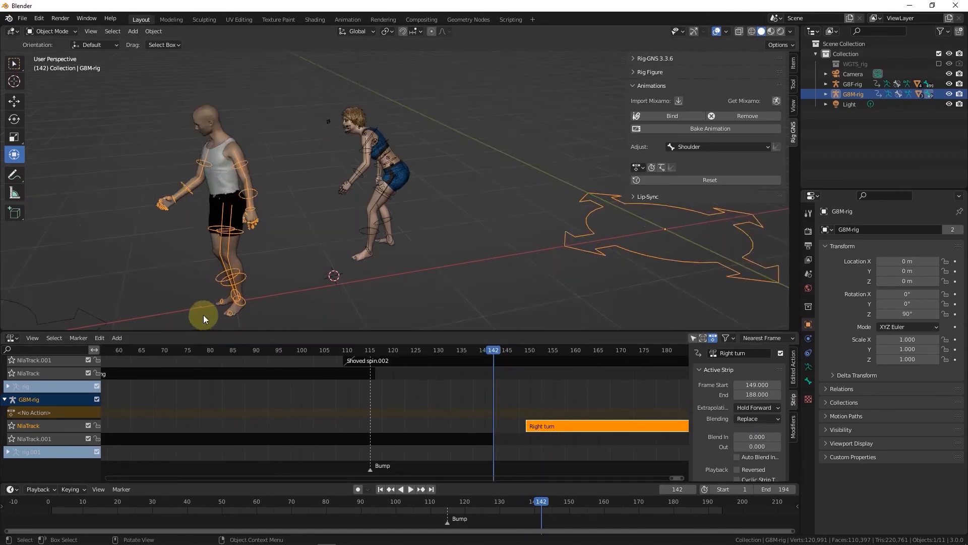
{"action": "scroll", "coordinate": [203, 315], "scroll_direction": "up", "scroll_amount": 8}
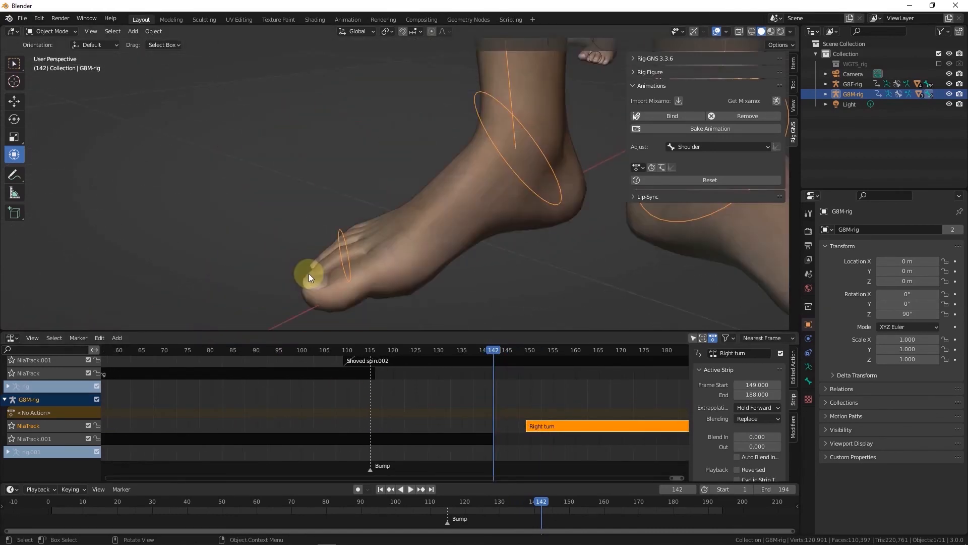
{"action": "scroll", "coordinate": [286, 253], "scroll_direction": "down", "scroll_amount": 8}
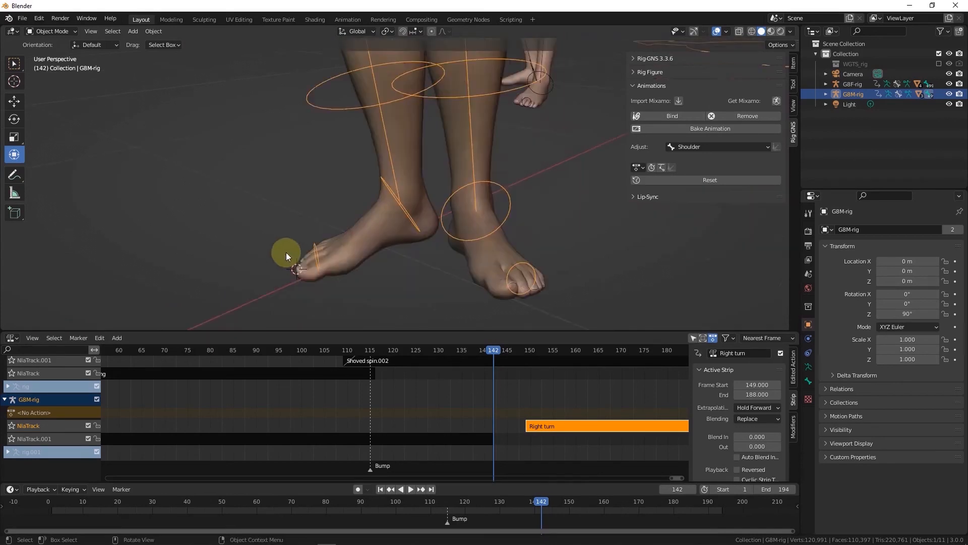
Step: Start the Right turn strip at frame 142 and, in tweak mode, shift its action so the figure's right toes meet the 3D cursor
{"action": "left_click_drag", "start_coordinate": [543, 421], "coordinate": [508, 427]}
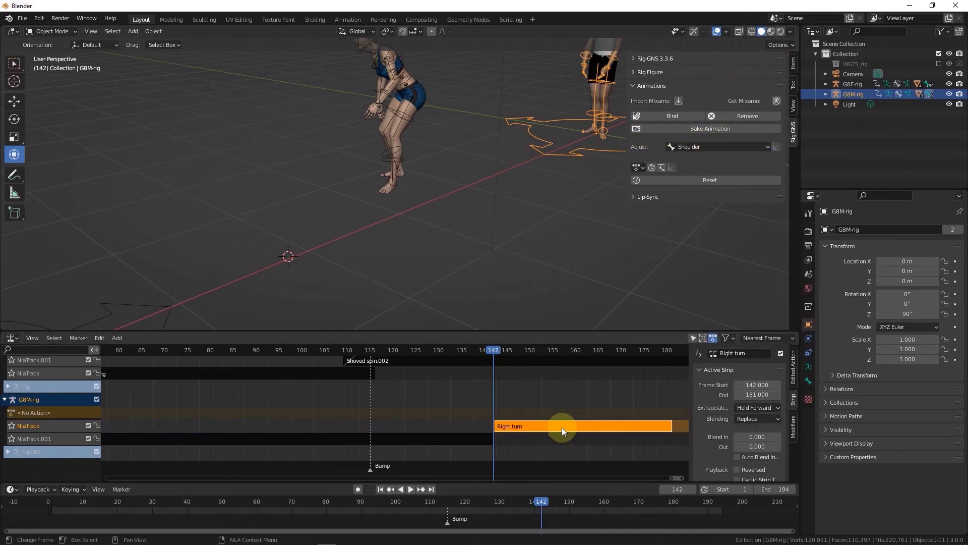
{"action": "key", "text": "Tab"}
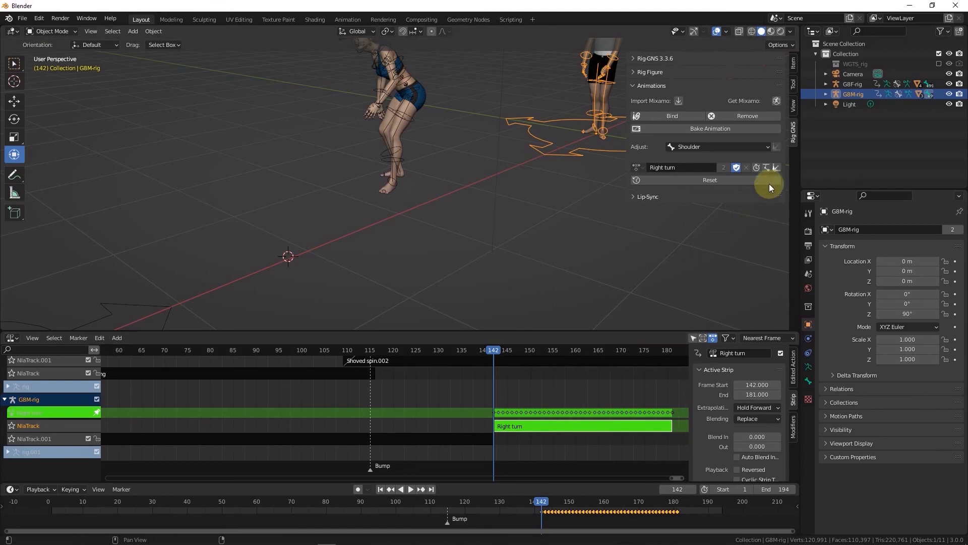
{"action": "left_click", "coordinate": [775, 168]}
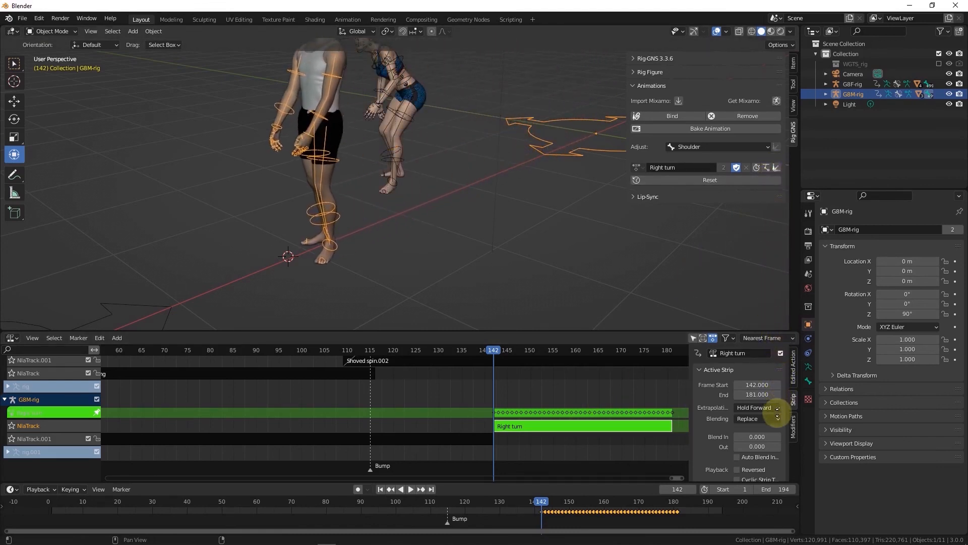
{"action": "left_click", "coordinate": [781, 418]}
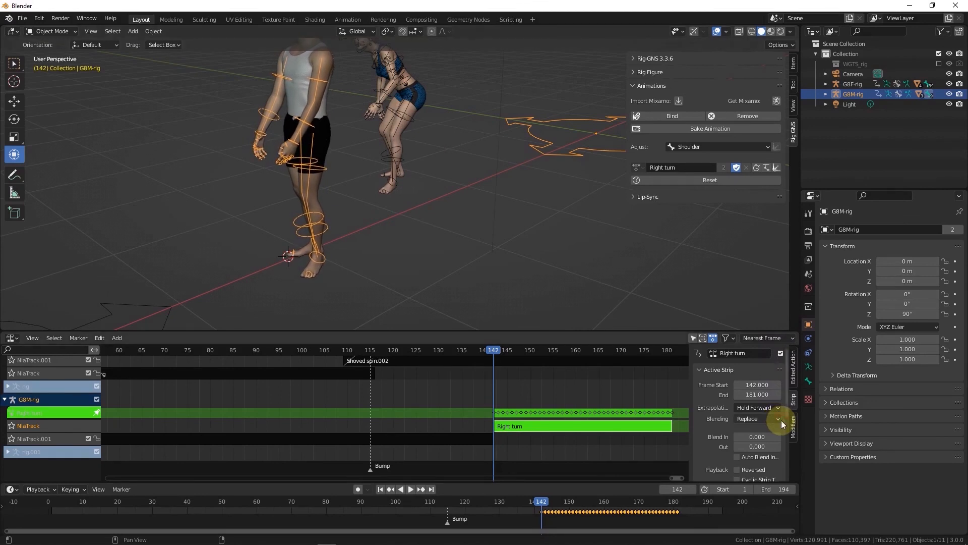
{"action": "middle_click_drag", "start_coordinate": [344, 260], "coordinate": [456, 245]}
{"action": "scroll", "coordinate": [483, 248], "scroll_direction": "up", "scroll_amount": 15}
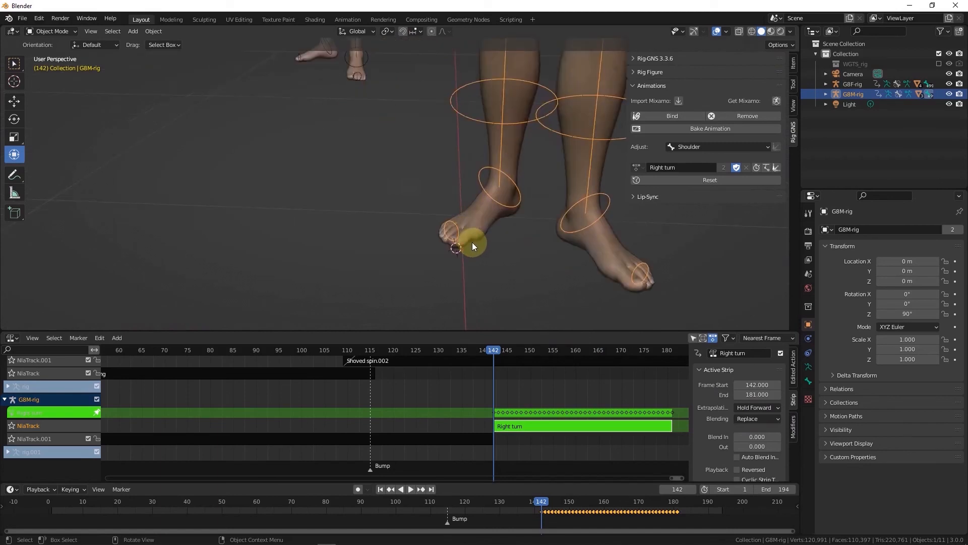
{"action": "scroll", "coordinate": [461, 241], "scroll_direction": "down", "scroll_amount": 7}
{"action": "scroll", "coordinate": [459, 237], "scroll_direction": "down", "scroll_amount": 3}
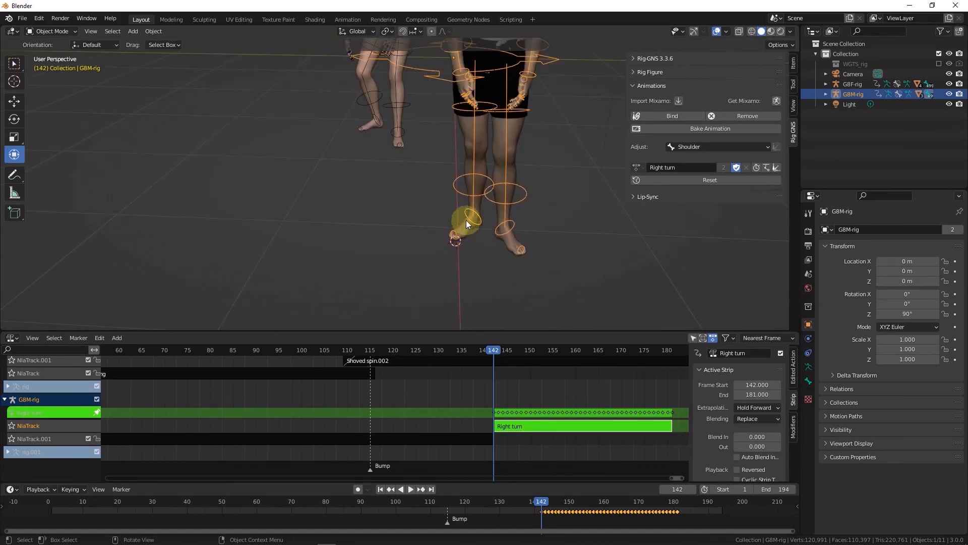
{"action": "scroll", "coordinate": [395, 212], "scroll_direction": "down", "scroll_amount": 6}
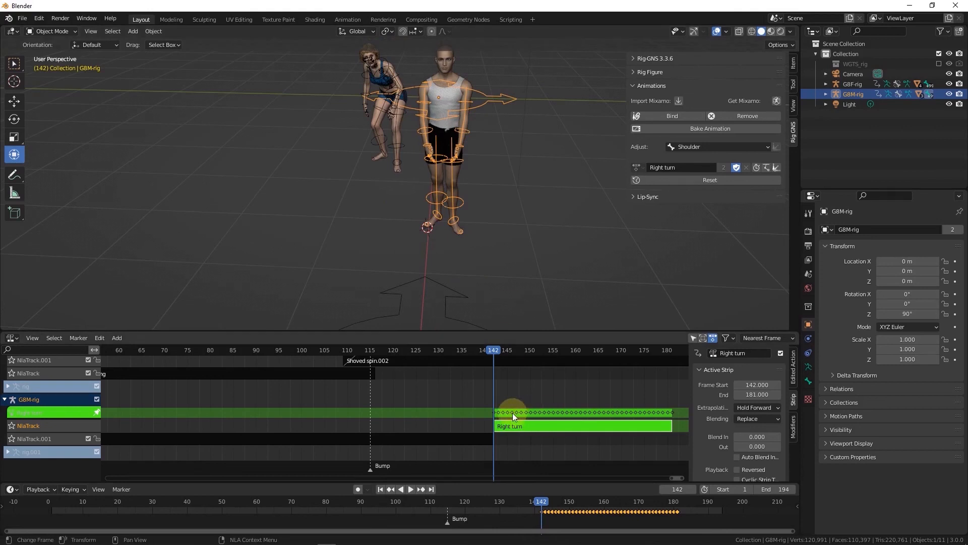
{"action": "key", "text": "Tab"}
Step: Move the Right turn strip to start at frame 140 and set its Blend In to 3
{"action": "scroll", "coordinate": [517, 422], "scroll_direction": "up", "scroll_amount": 3}
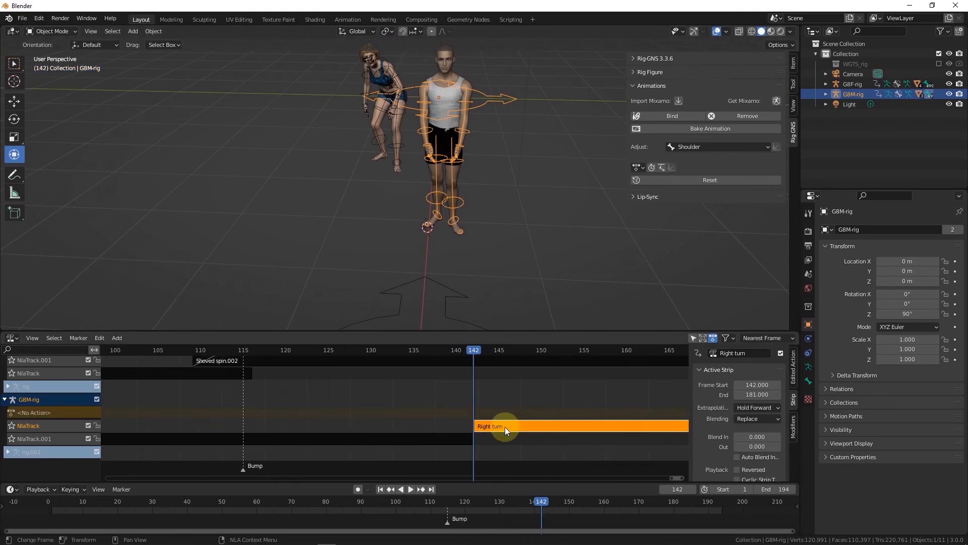
{"action": "mouse_move", "coordinate": [505, 424]}
{"action": "left_mouse_down"}
{"action": "mouse_move", "coordinate": [490, 428]}
{"action": "mouse_move", "coordinate": [516, 429]}
{"action": "left_mouse_up"}
{"action": "left_click", "coordinate": [758, 436]}
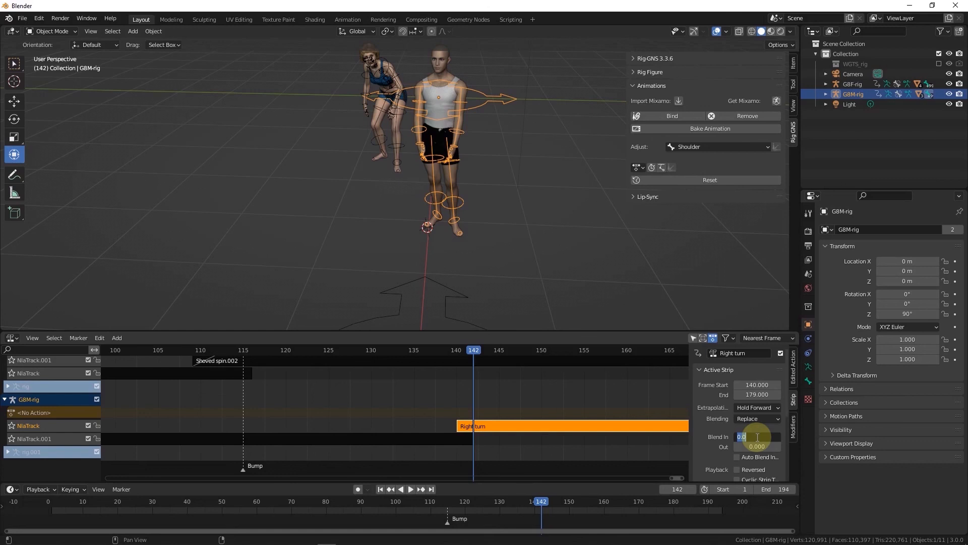
{"action": "type", "text": "3"}
{"action": "key", "text": "Return"}
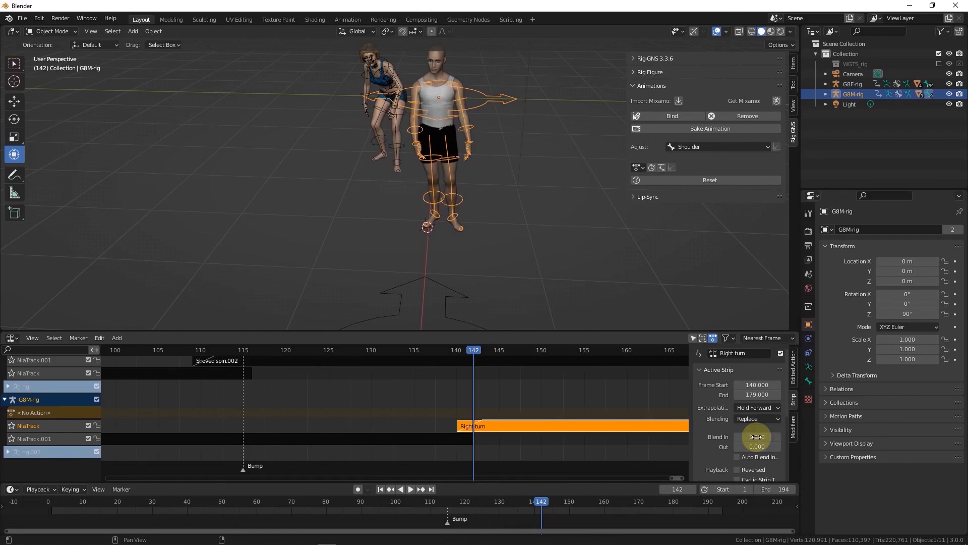
Step: Play back the blend from the long walk into the right turn, from about frame 135 to frame 167
{"action": "left_click", "coordinate": [414, 349]}
{"action": "key", "text": "space"}
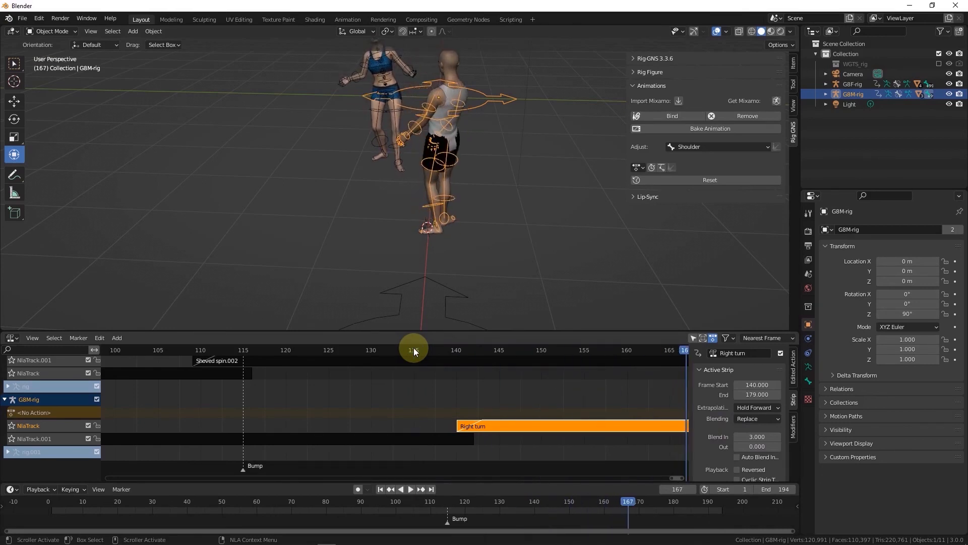
{"action": "key", "text": "space"}
{"action": "middle_click_drag", "start_coordinate": [320, 222], "coordinate": [383, 282]}
{"action": "scroll", "coordinate": [314, 398], "scroll_direction": "down", "scroll_amount": 4}
{"action": "scroll", "coordinate": [374, 397], "scroll_direction": "down", "scroll_amount": 2}
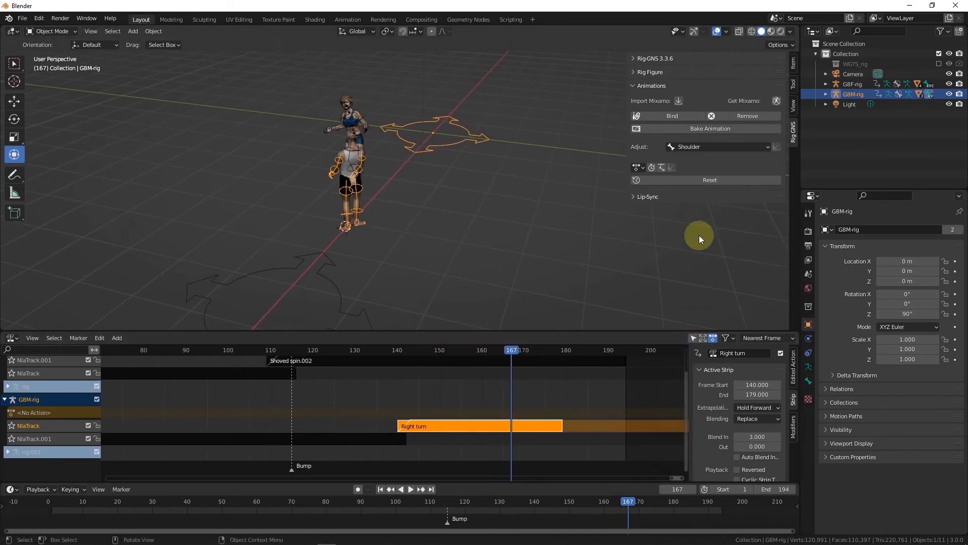